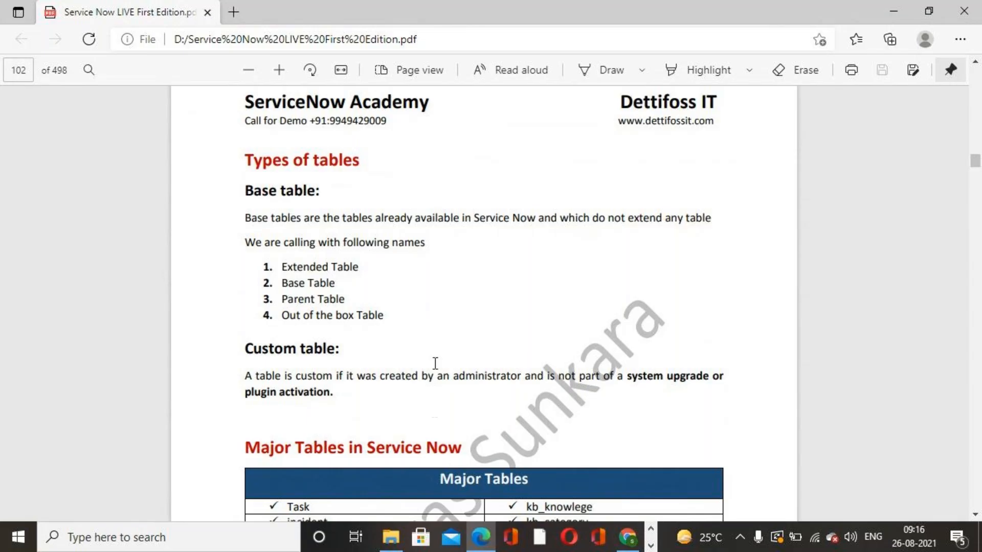
- Read the PDF guide's sections on table types, major tables and the custom-table exercise
scroll(433, 363, down, 2)
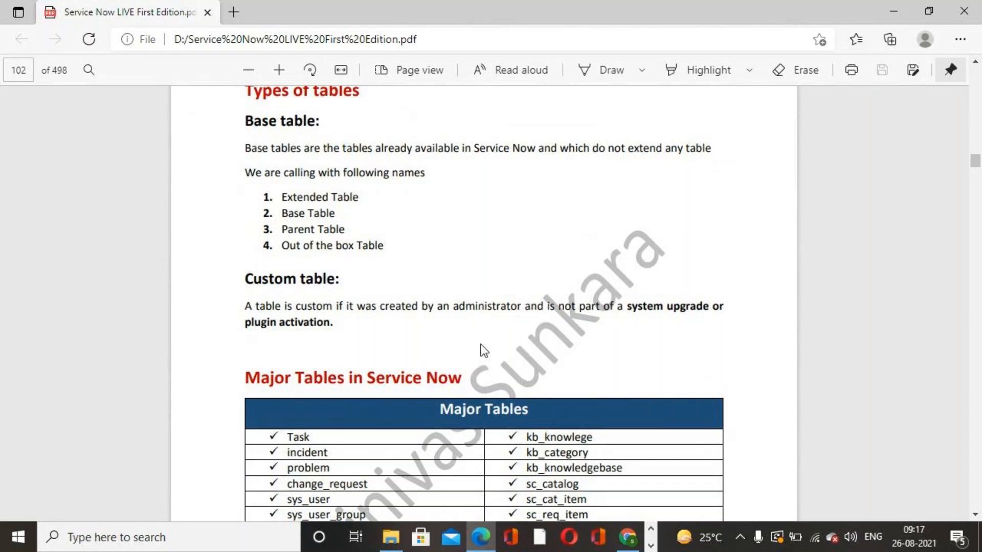
scroll(483, 350, down, 3)
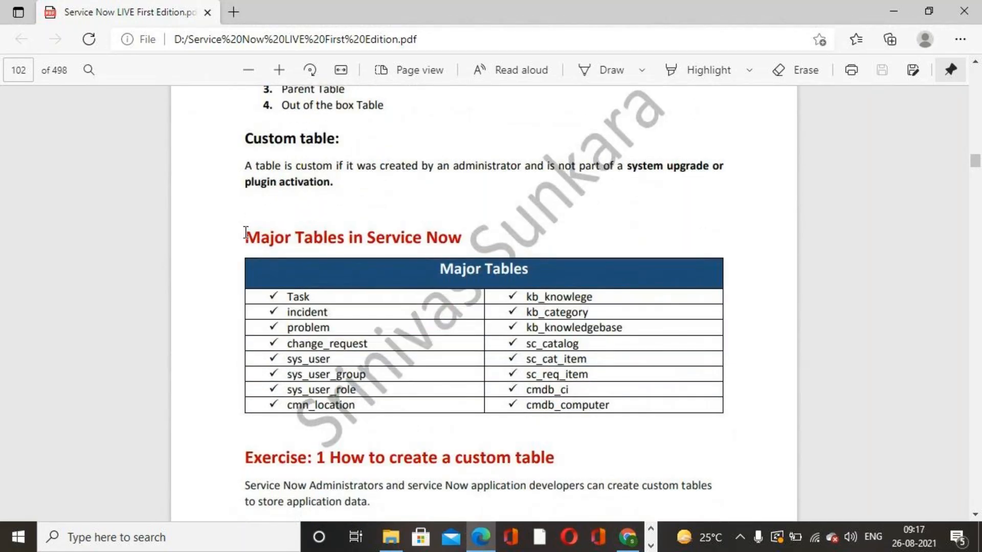
drag(247, 236, 505, 256)
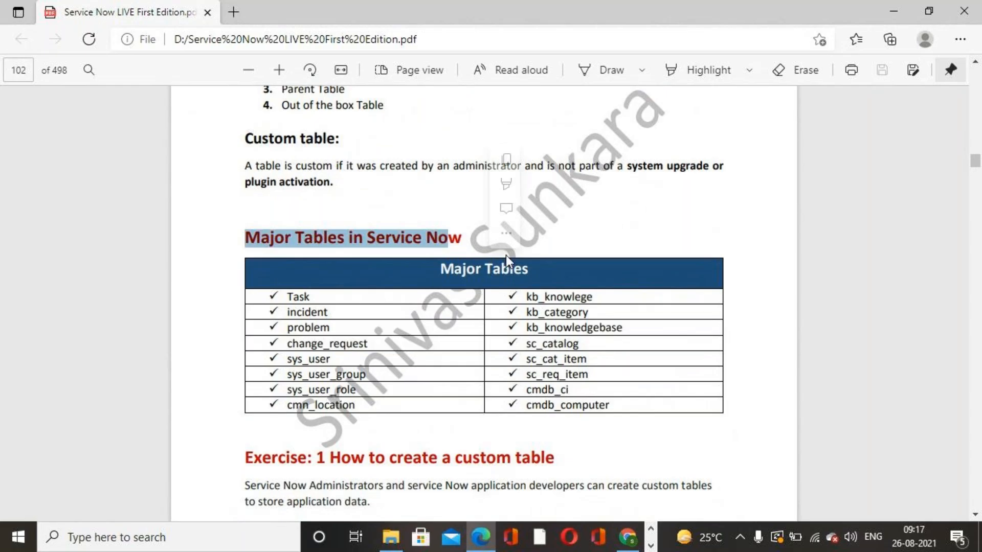
click(865, 378)
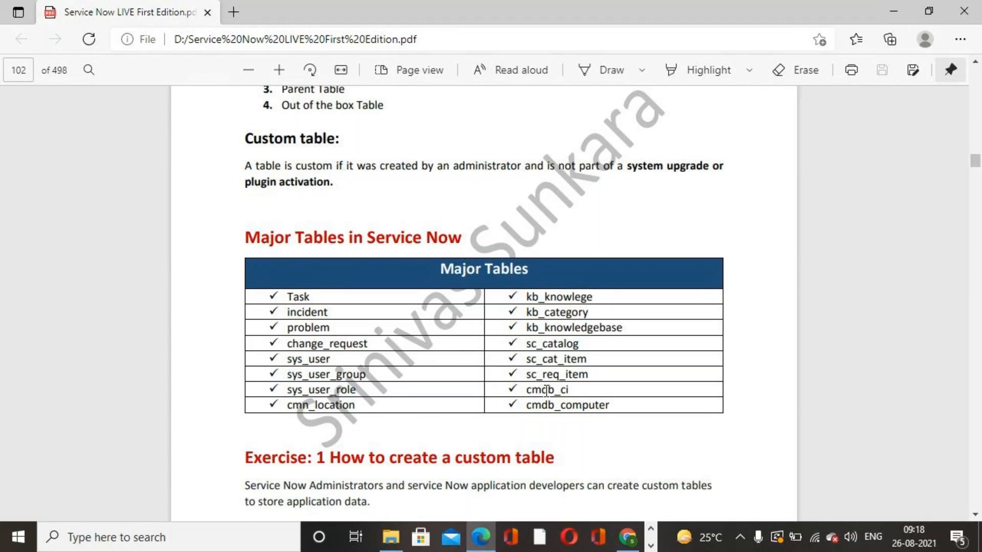
scroll(546, 391, down, 2)
scroll(546, 391, down, 1)
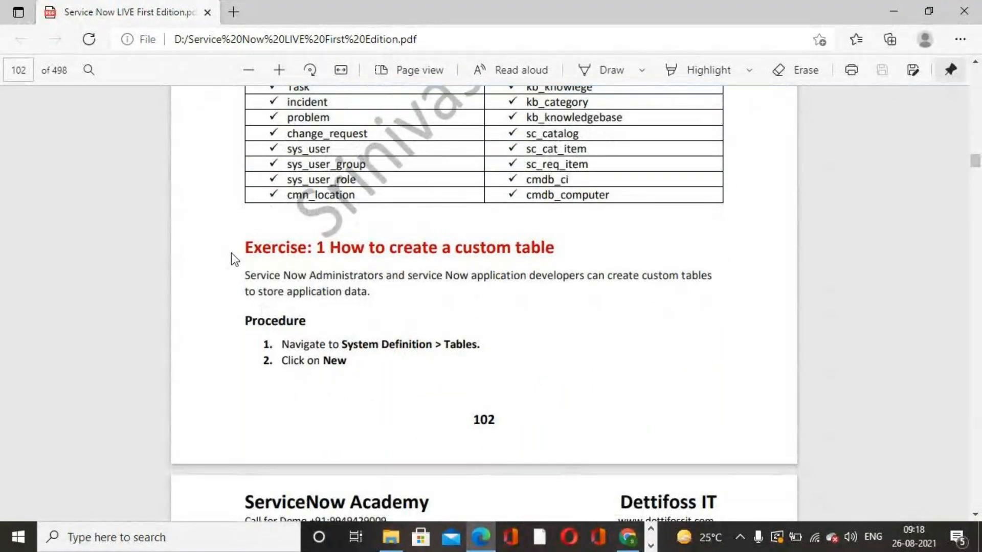
drag(245, 247, 551, 255)
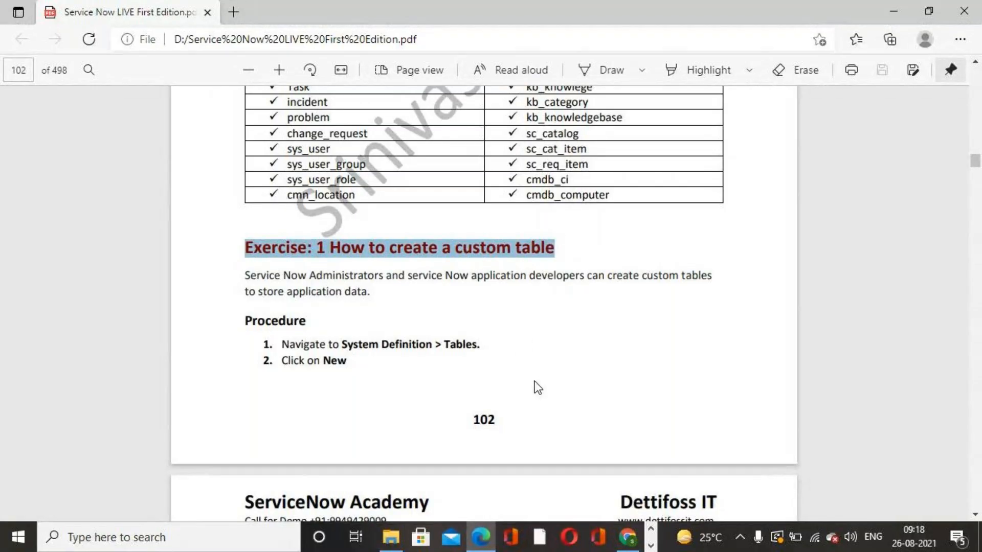
- Switch to the browser and open System Definition > Tables by filtering the navigator for tables
click(628, 537)
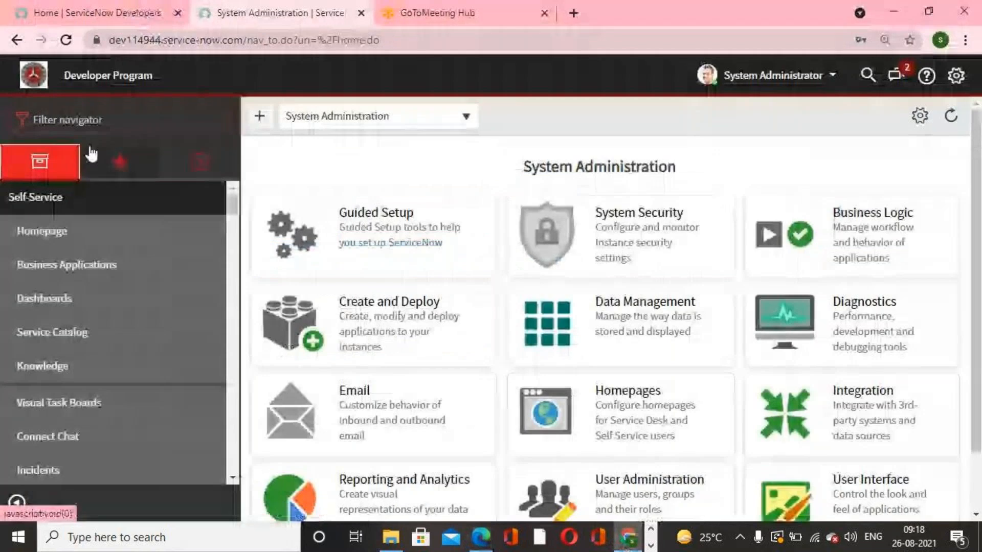
click(99, 124)
text(tables)
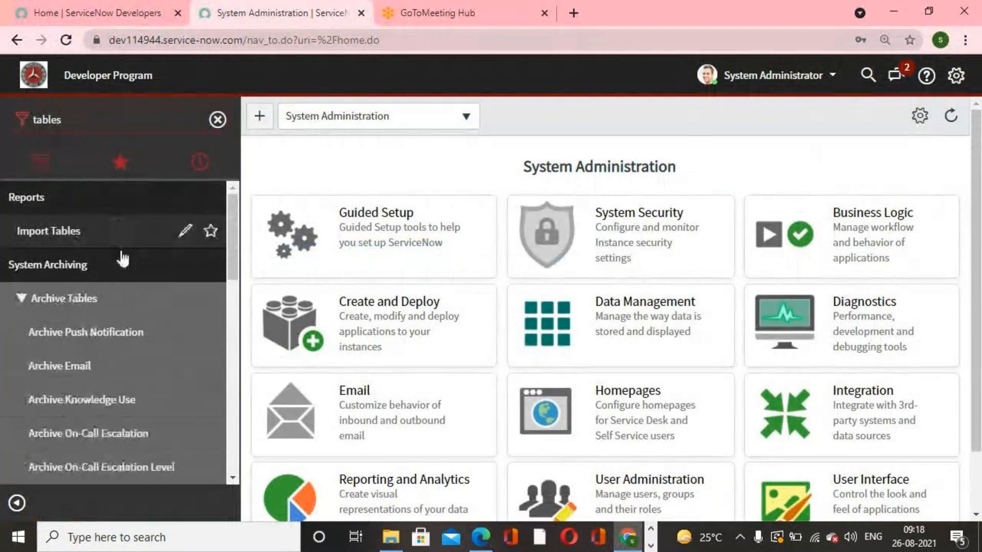
scroll(125, 294, down, 8)
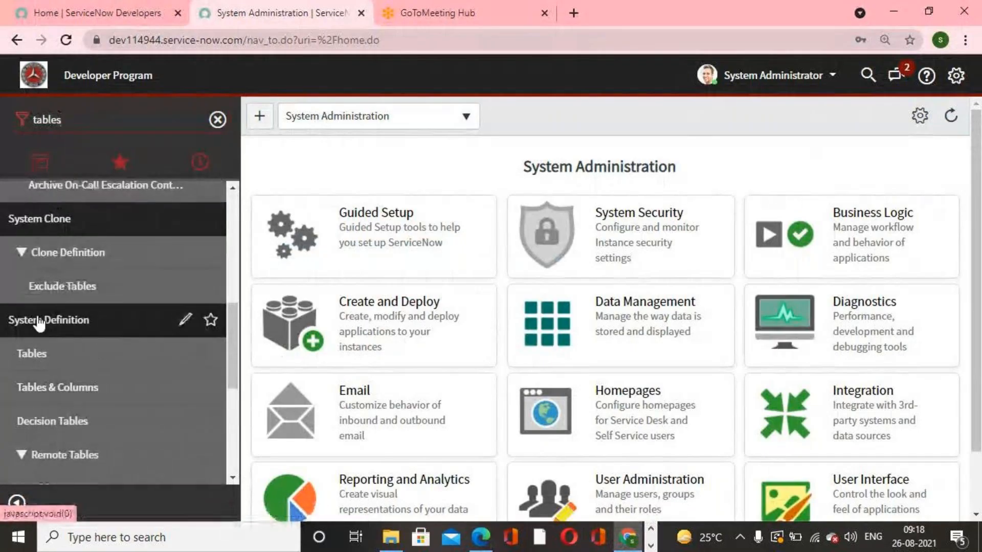
click(59, 358)
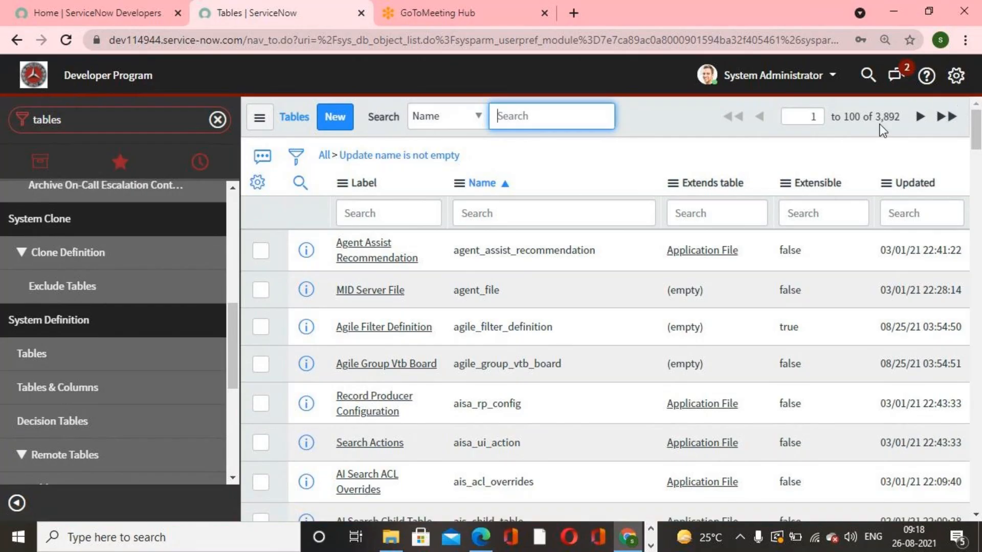
- Start a new table record and set its label to Servicenow Academy
drag(876, 119, 884, 121)
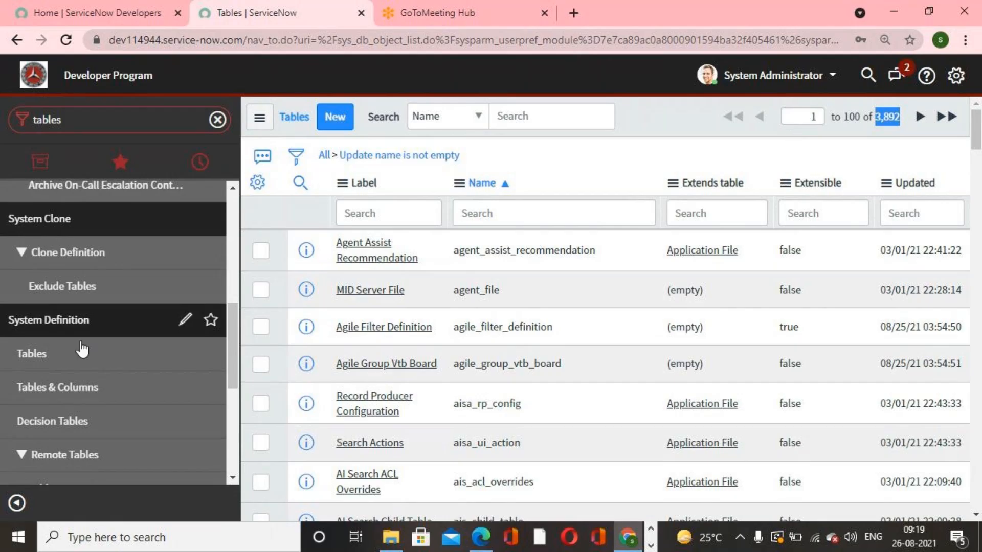
click(99, 113)
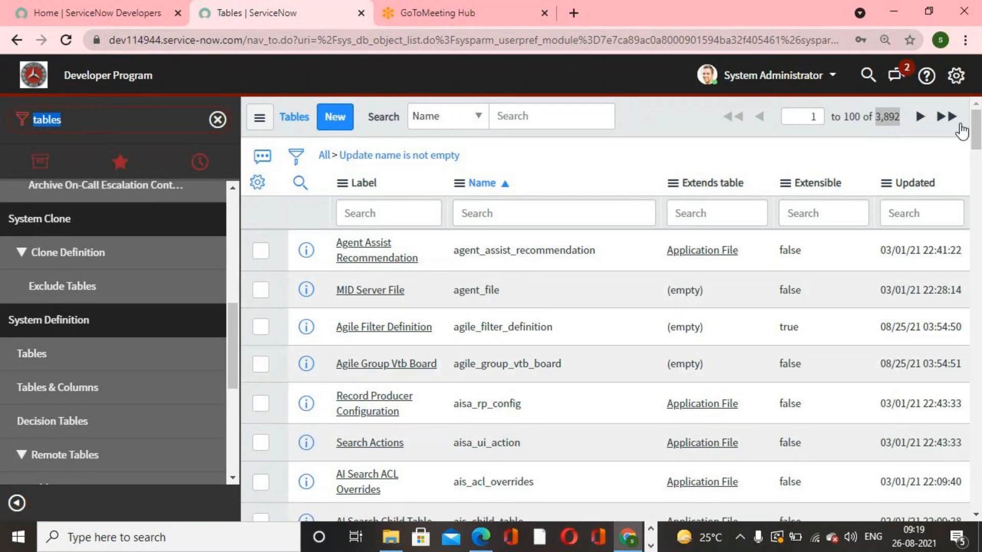
double_click(877, 116)
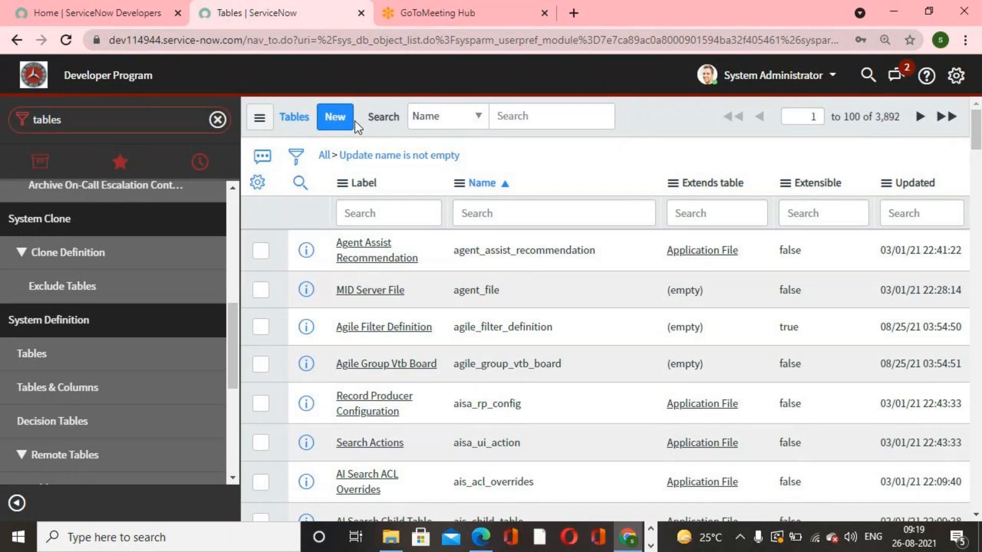
click(338, 122)
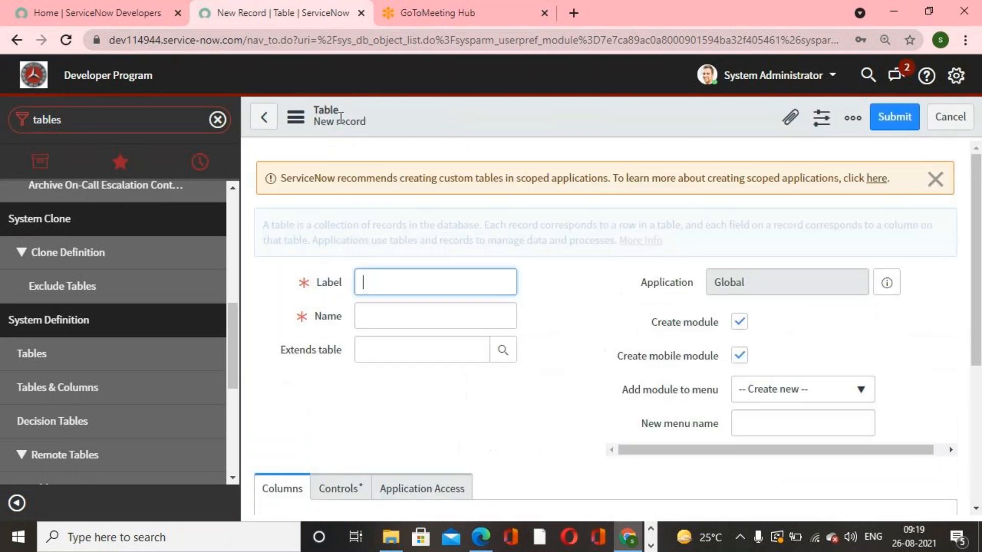
text(Service)
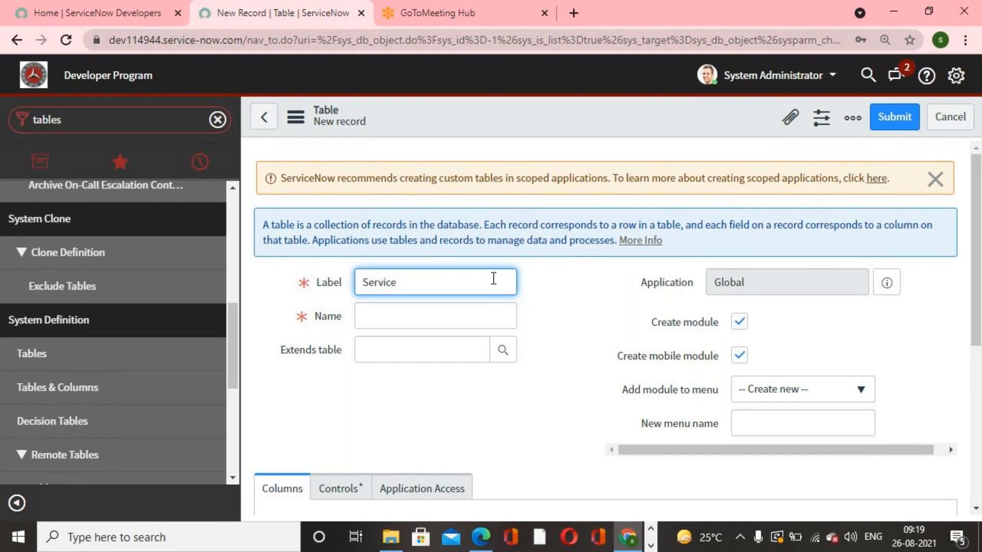
text(now Academy)
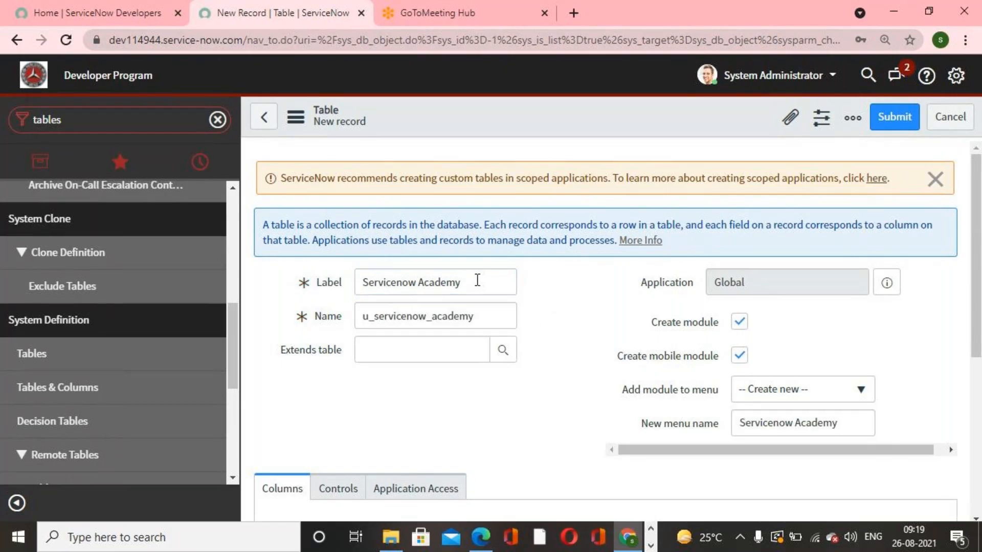
- Dismiss the scoped-application notice, review the Controls tab, and submit the Servicenow Academy table
click(935, 180)
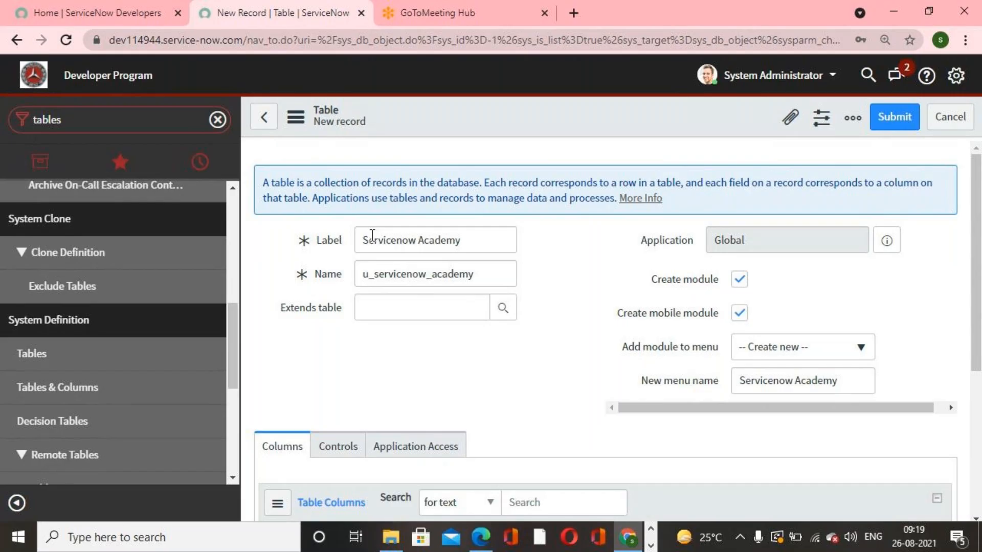
drag(362, 241, 473, 238)
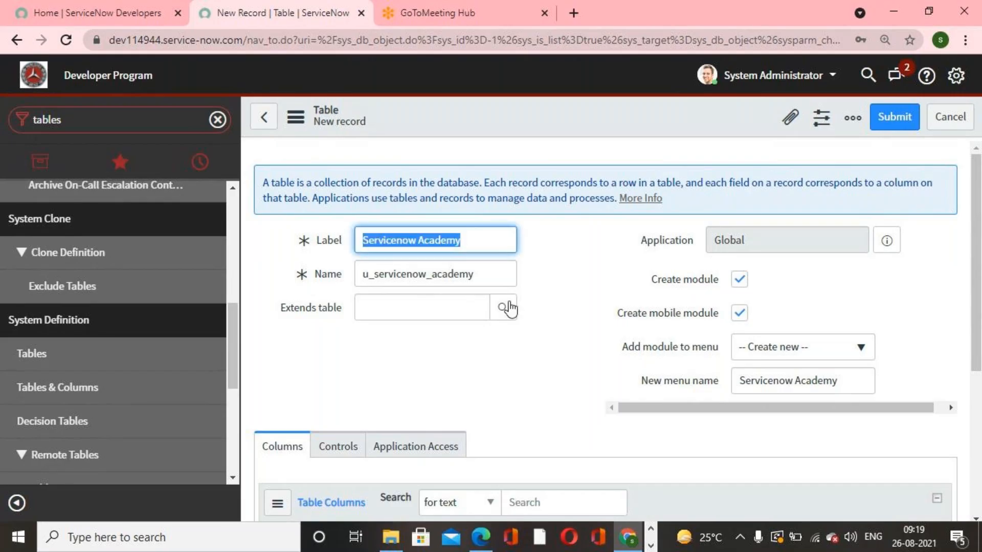
click(422, 307)
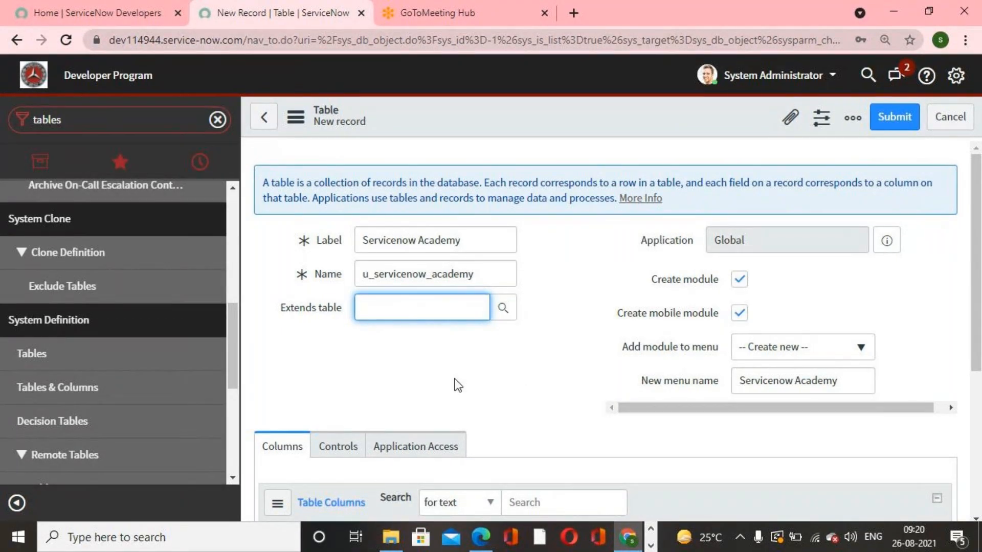
click(531, 379)
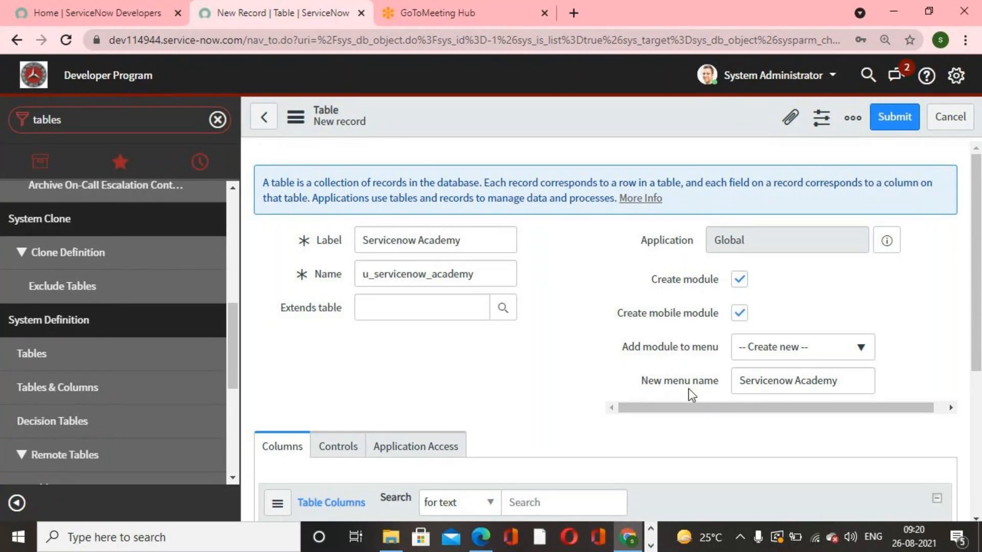
scroll(527, 381, down, 2)
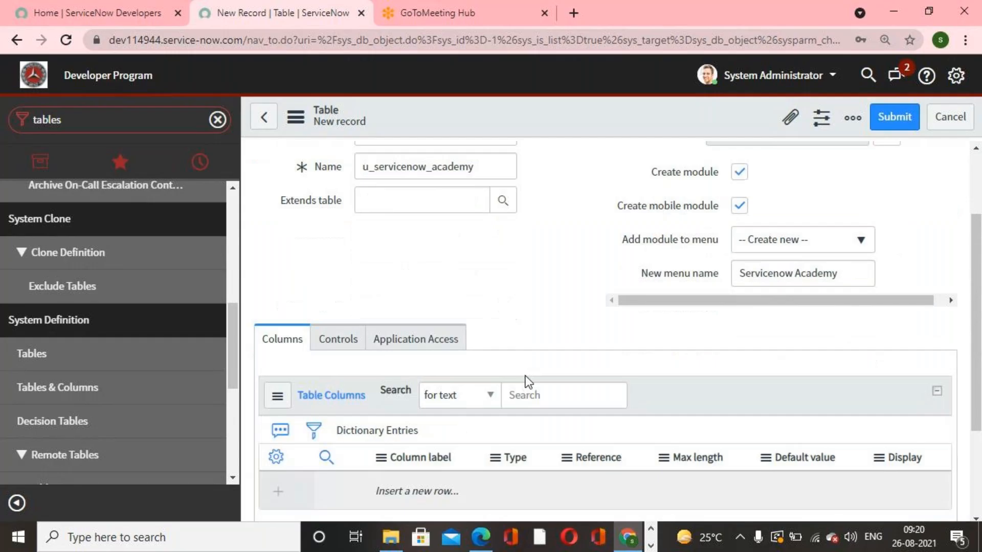
scroll(528, 382, down, 1)
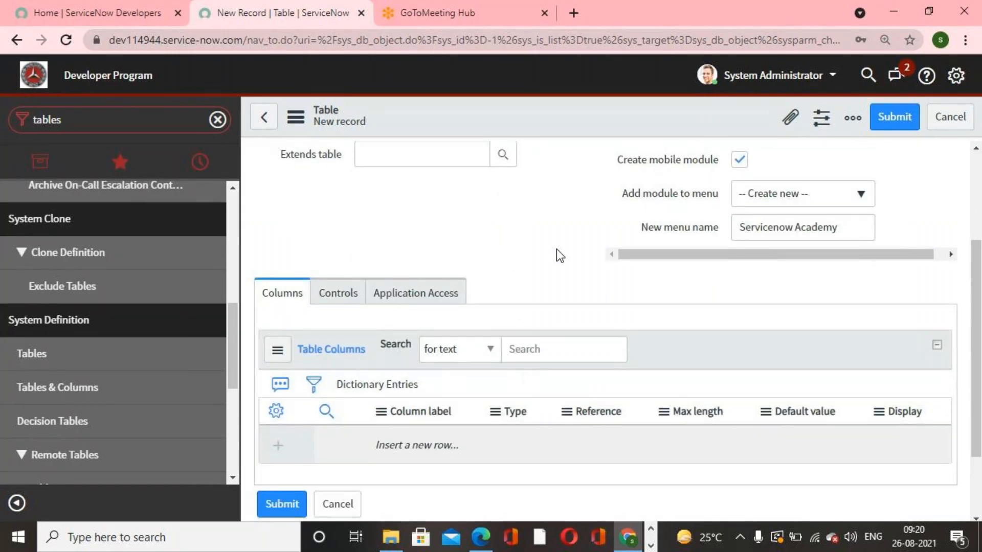
scroll(556, 249, down, 2)
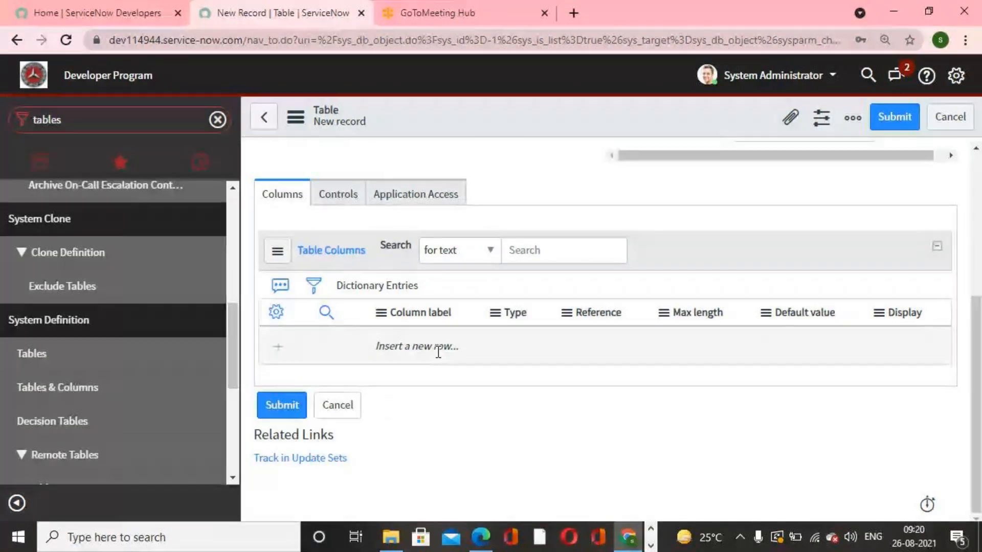
click(344, 194)
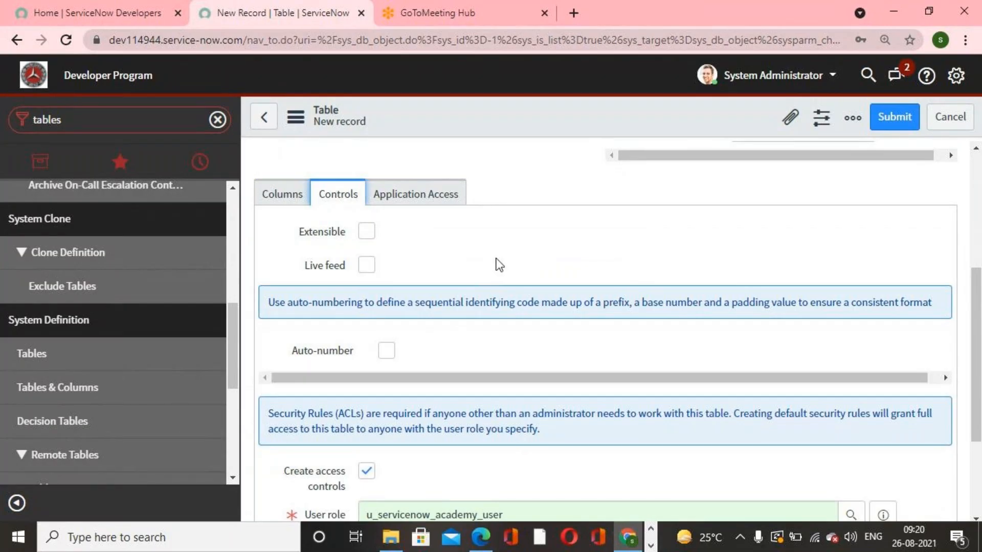
scroll(539, 268, down, 3)
scroll(548, 281, up, 5)
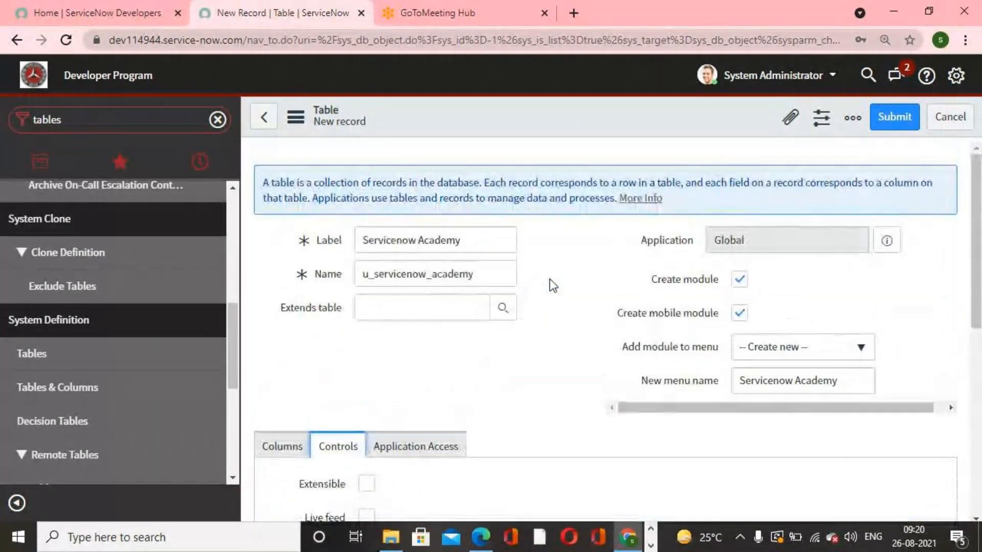
click(896, 118)
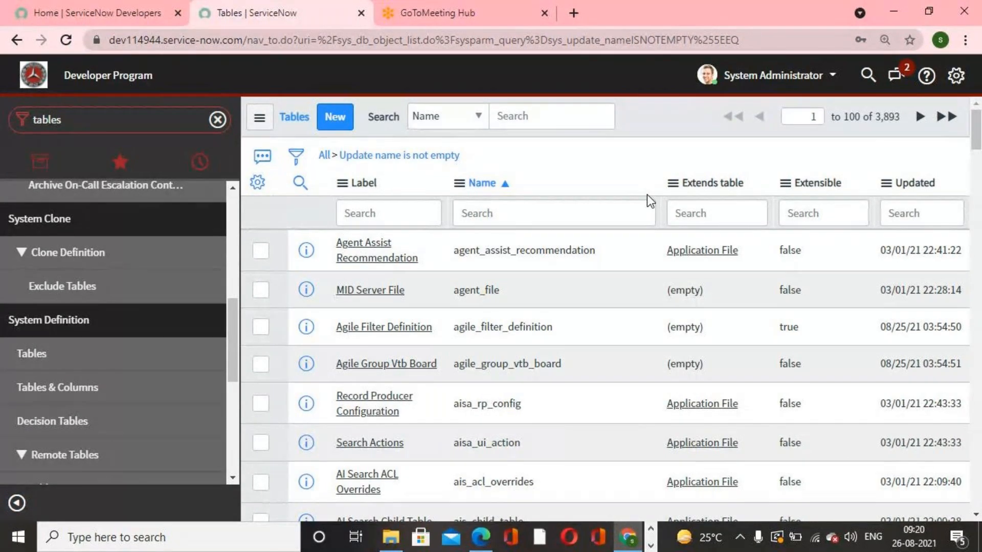
- Filter the navigator for Servicenow ac and open the Servicenow Academys module list
click(111, 124)
click(111, 125)
drag(110, 125, 2, 108)
text(Serviceno)
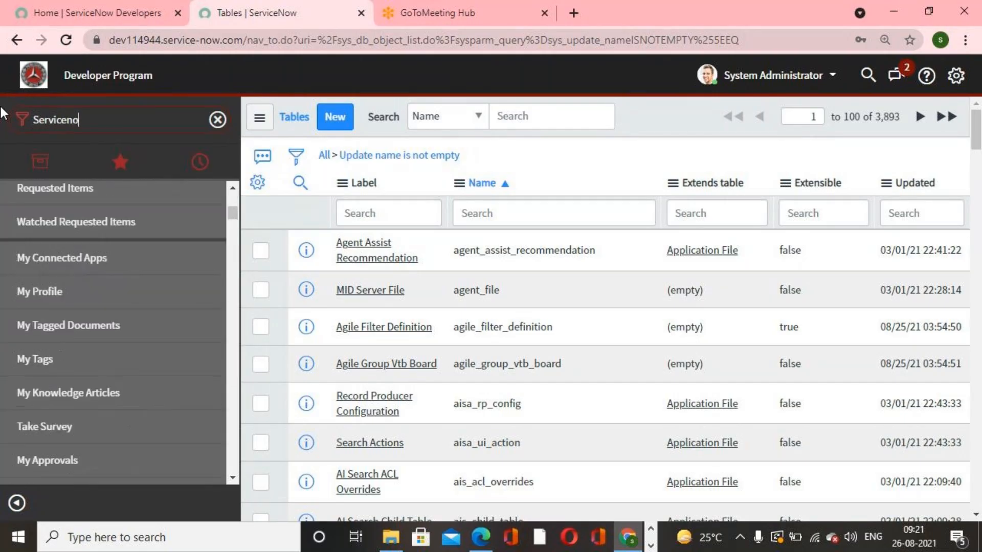
text(w ac)
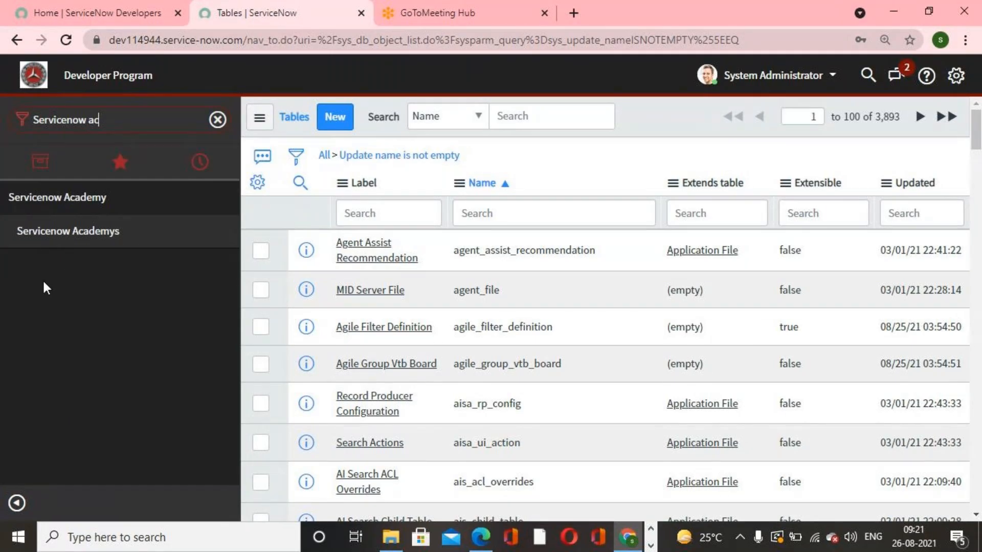
click(54, 236)
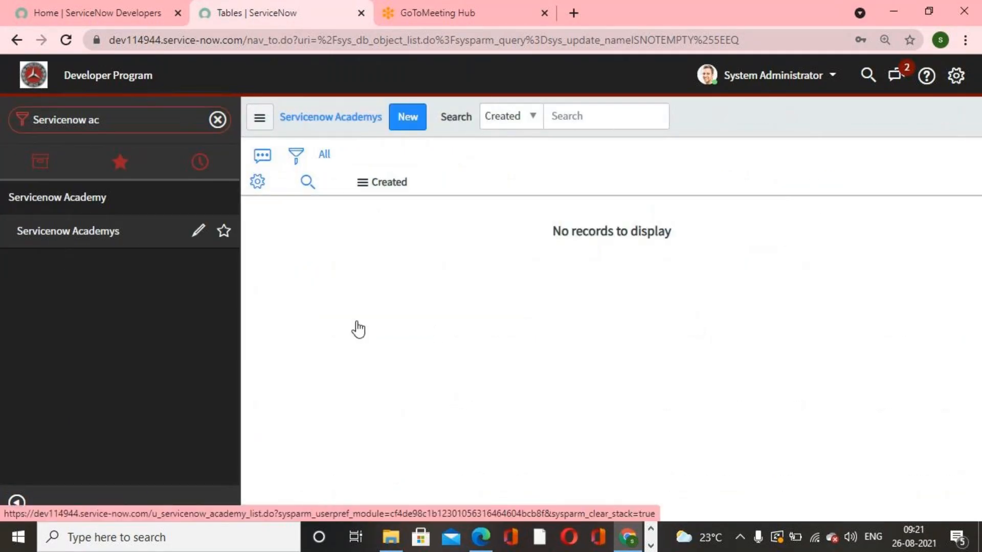
- Open a new Servicenow Academy record form and view its header context menu
click(423, 121)
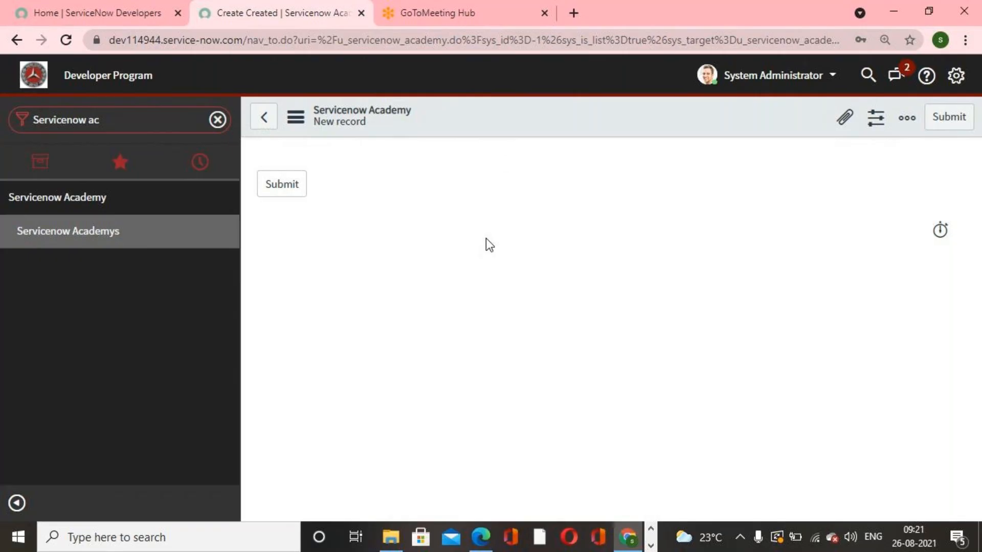
right_click(521, 122)
mouse_move(615, 153)
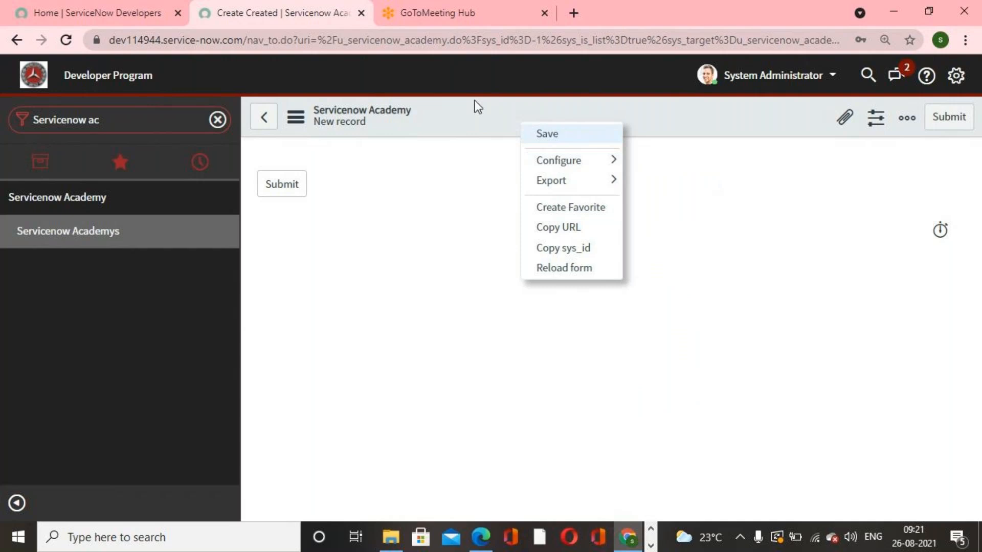
click(477, 209)
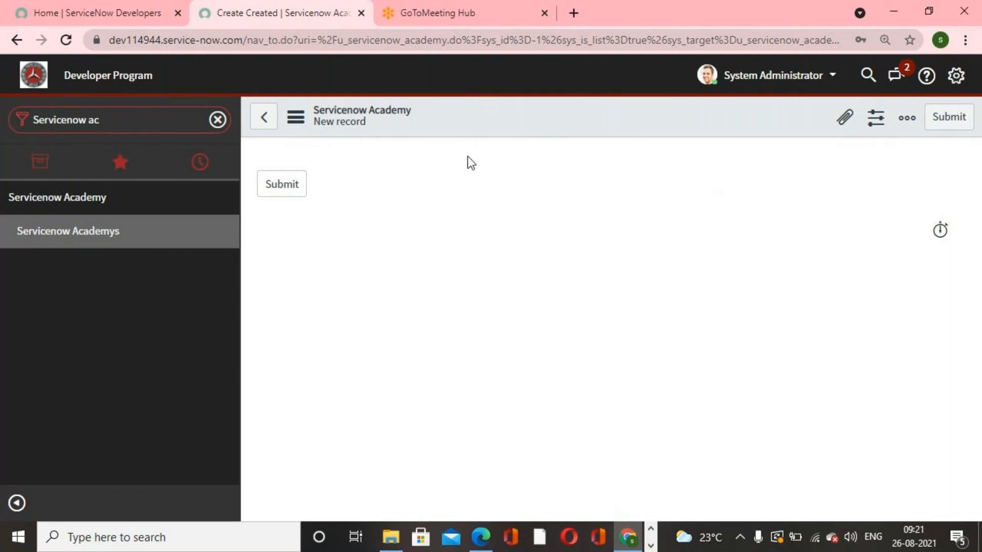
- Return to the PDF guide and read the custom-table procedure and default system fields sections
click(488, 532)
click(594, 376)
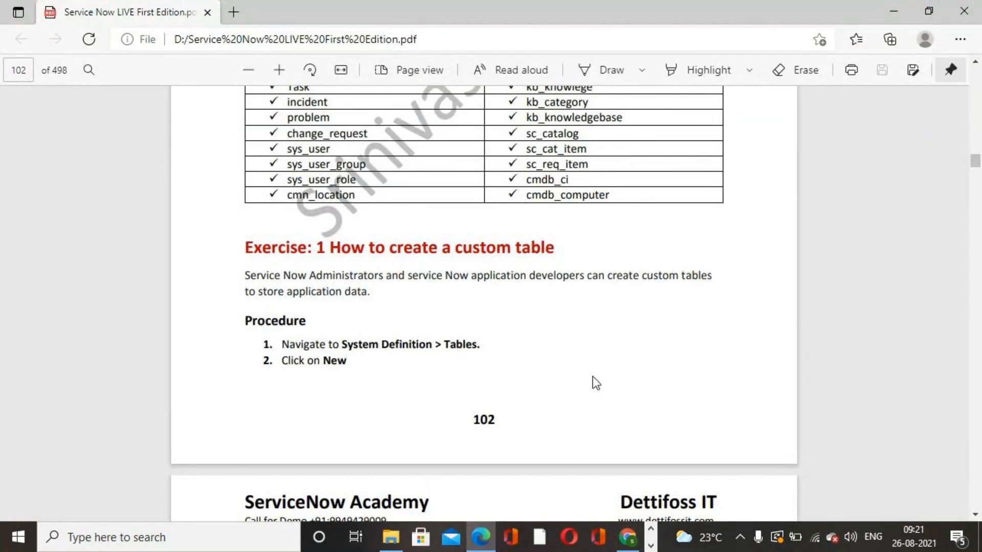
scroll(595, 376, down, 2)
scroll(594, 377, down, 15)
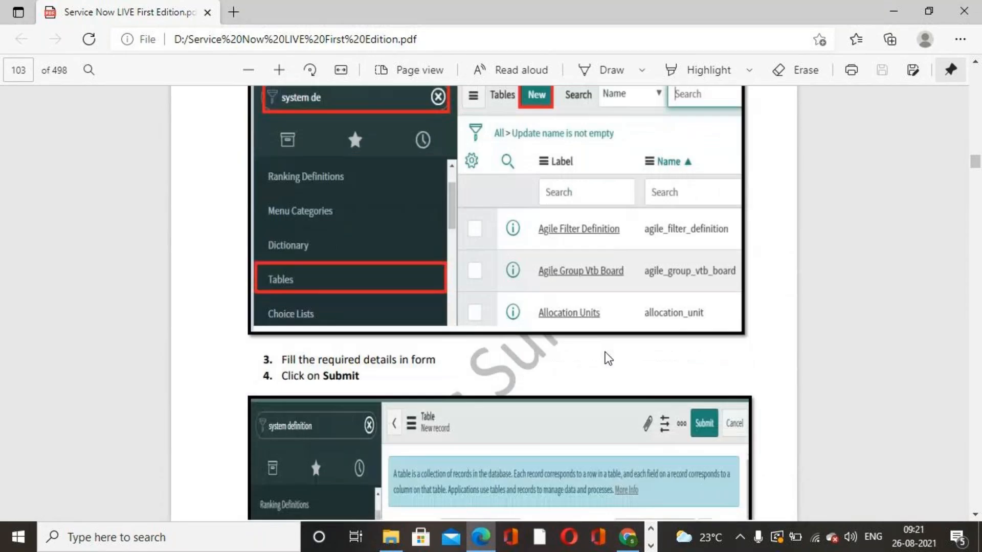
scroll(606, 358, down, 3)
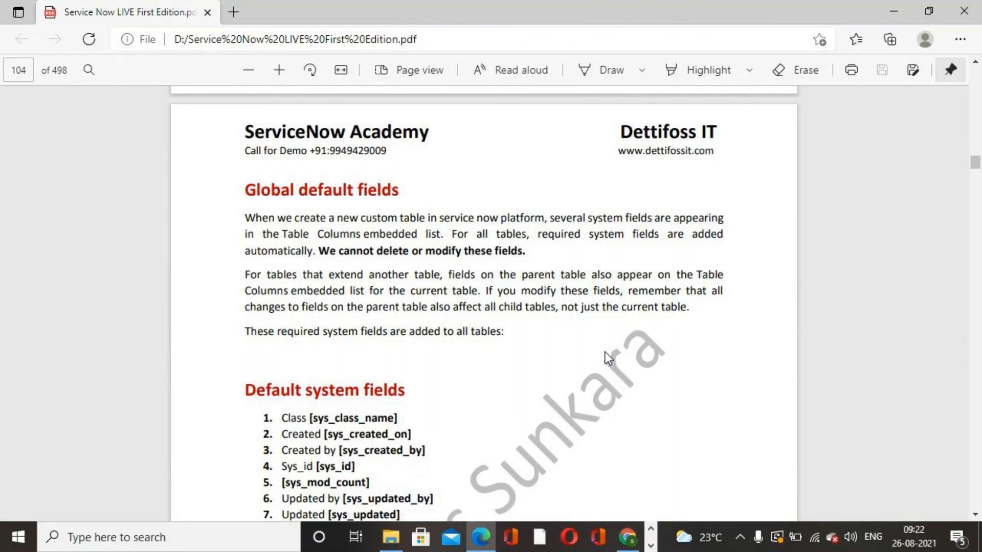
- Read the PDF guide's global default fields note and the list of default system fields
scroll(601, 350, down, 2)
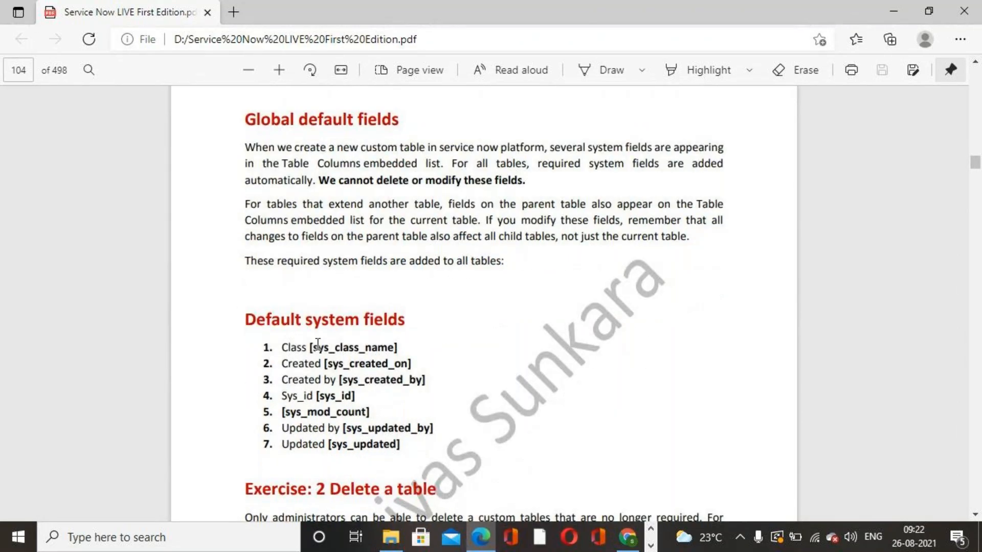
scroll(318, 344, down, 1)
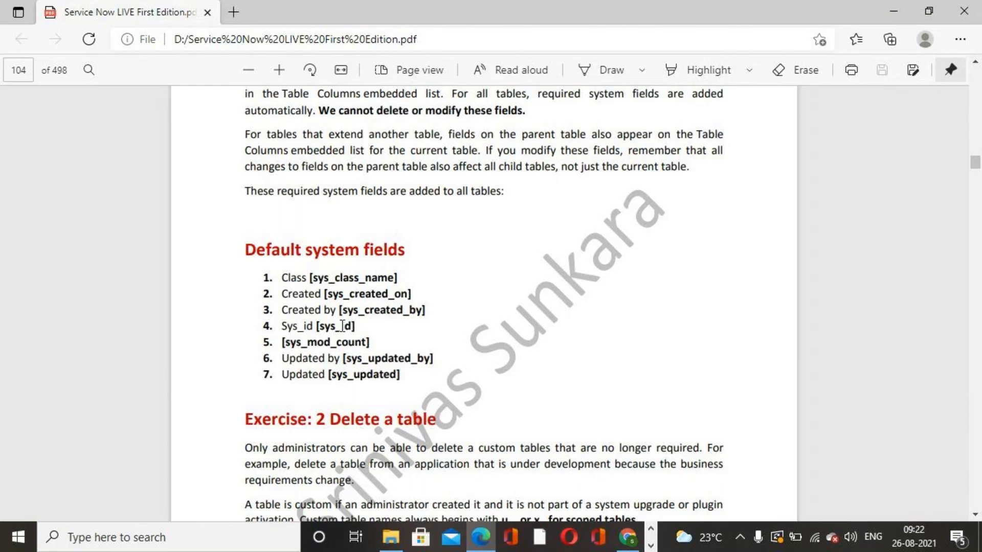
drag(281, 277, 408, 374)
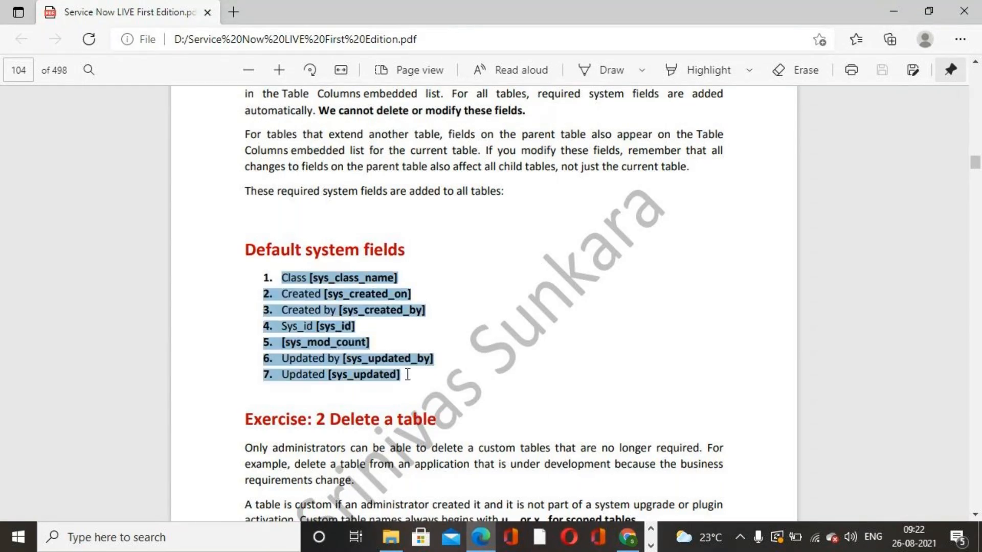
click(580, 330)
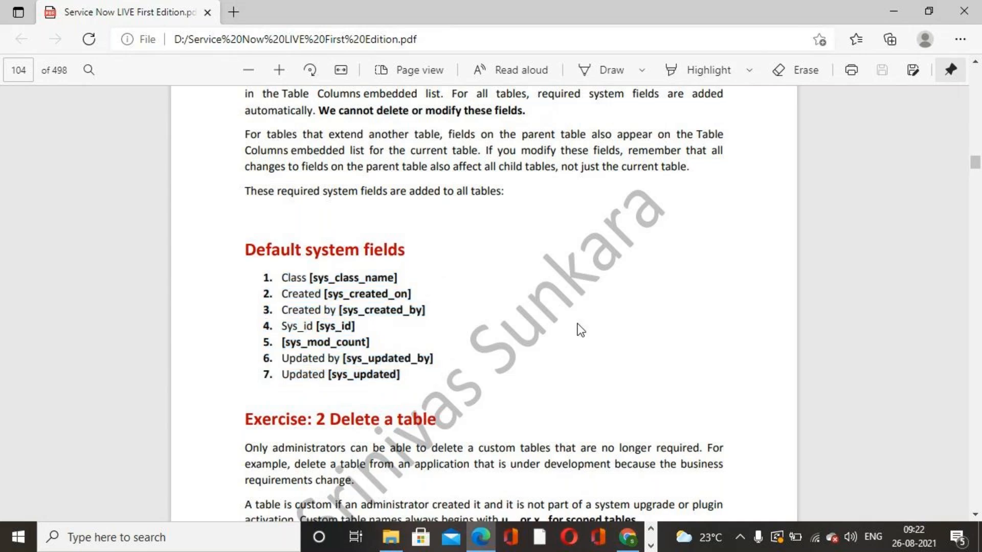
scroll(580, 330, up, 3)
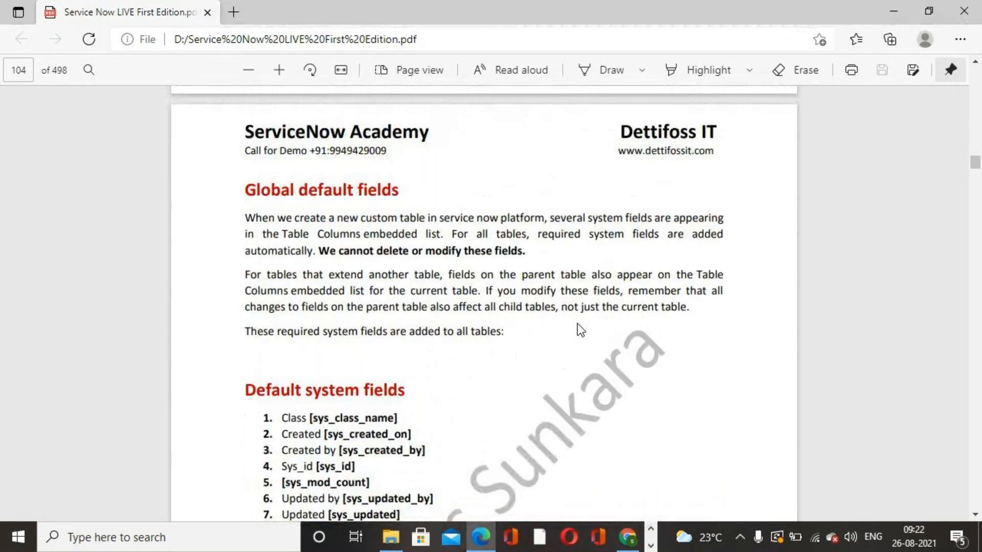
scroll(580, 330, down, 1)
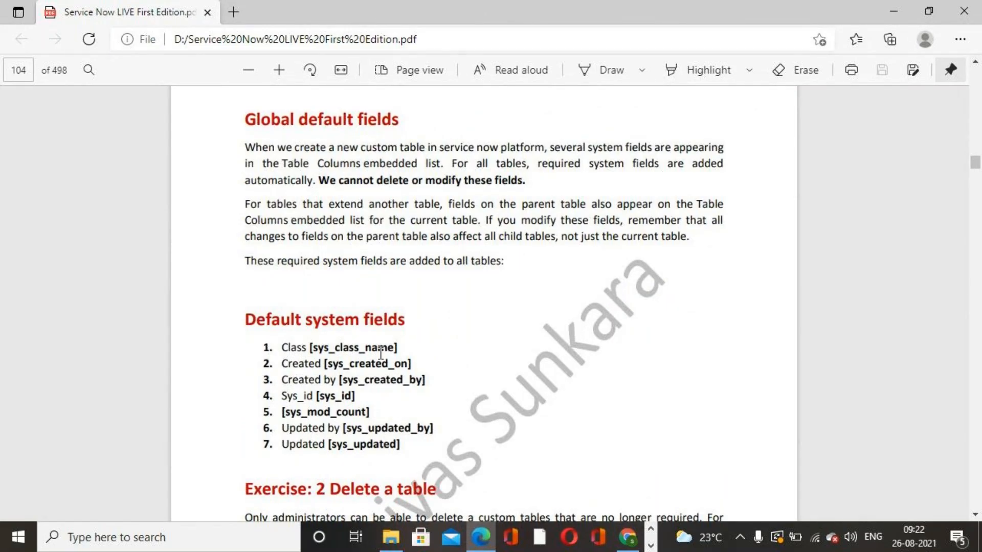
mouse_move(300, 349)
mouse_down()
mouse_move(373, 395)
mouse_move(420, 446)
mouse_move(415, 429)
mouse_move(284, 342)
mouse_up()
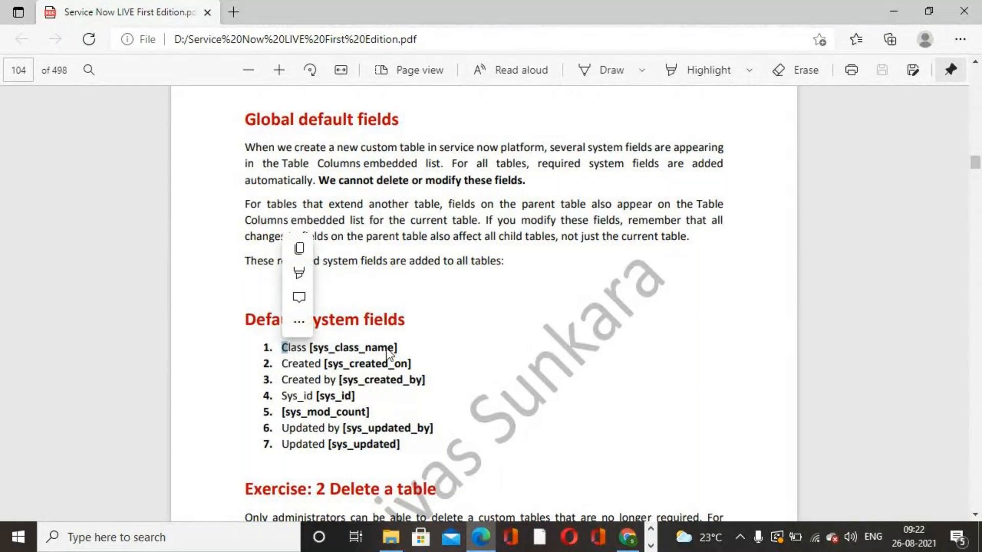
drag(282, 344, 416, 443)
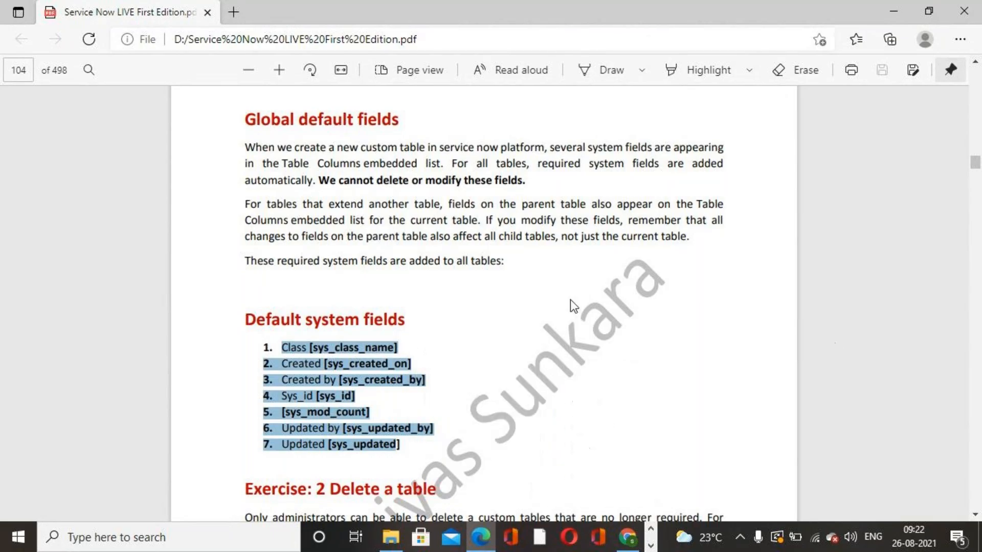
click(617, 323)
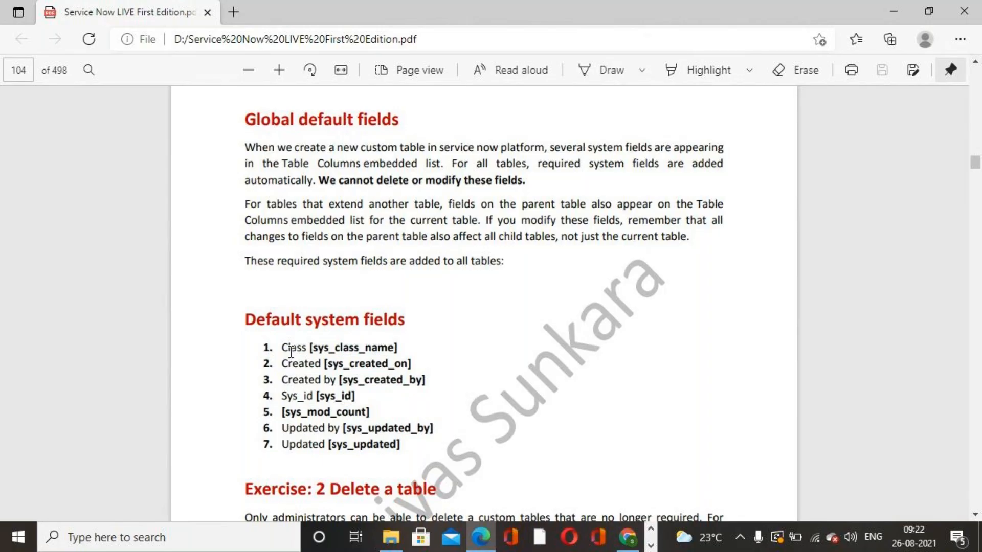
drag(282, 347, 426, 429)
click(467, 356)
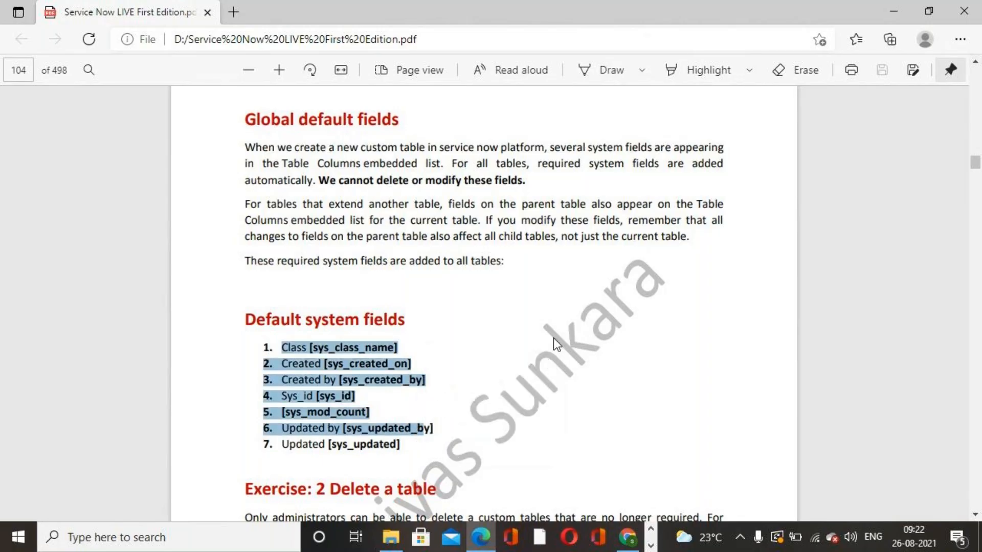
click(550, 327)
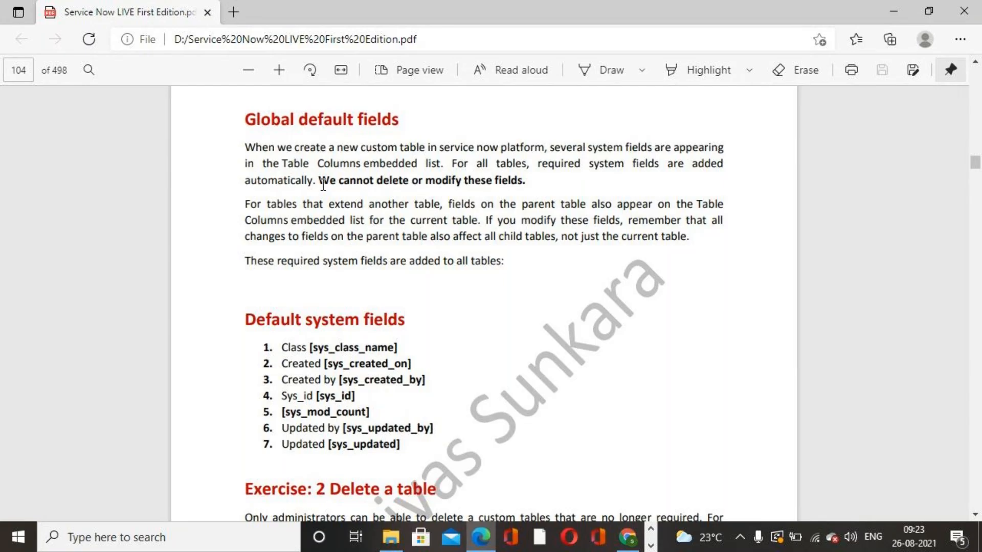
drag(322, 184, 539, 182)
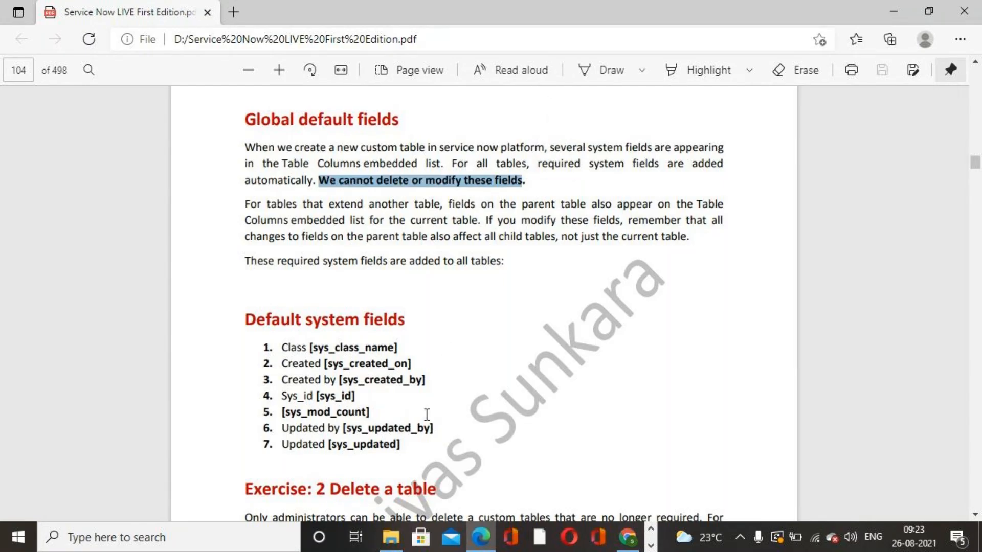
- Switch to the browser and open the Servicenow Academy table definition from the record form's header menu
click(633, 543)
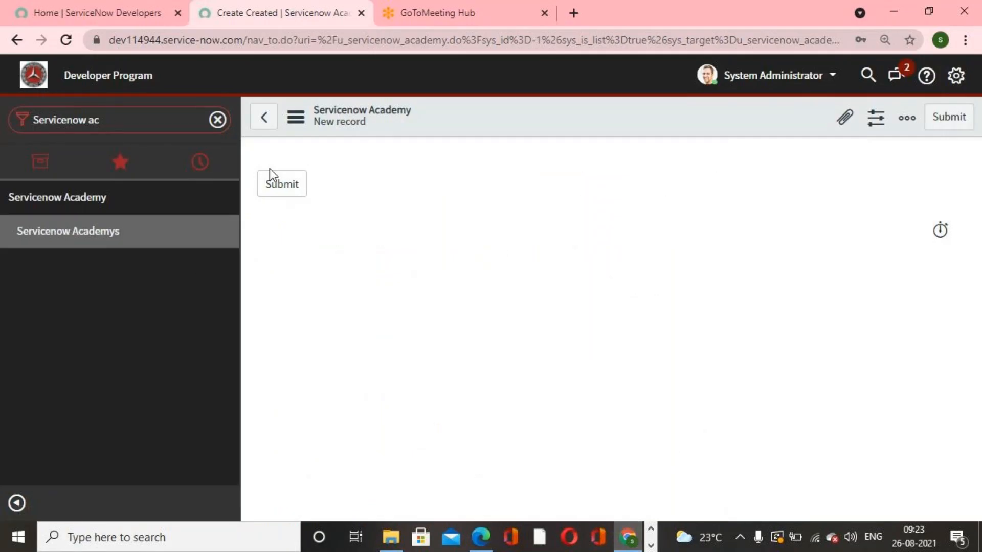
right_click(567, 118)
mouse_move(654, 156)
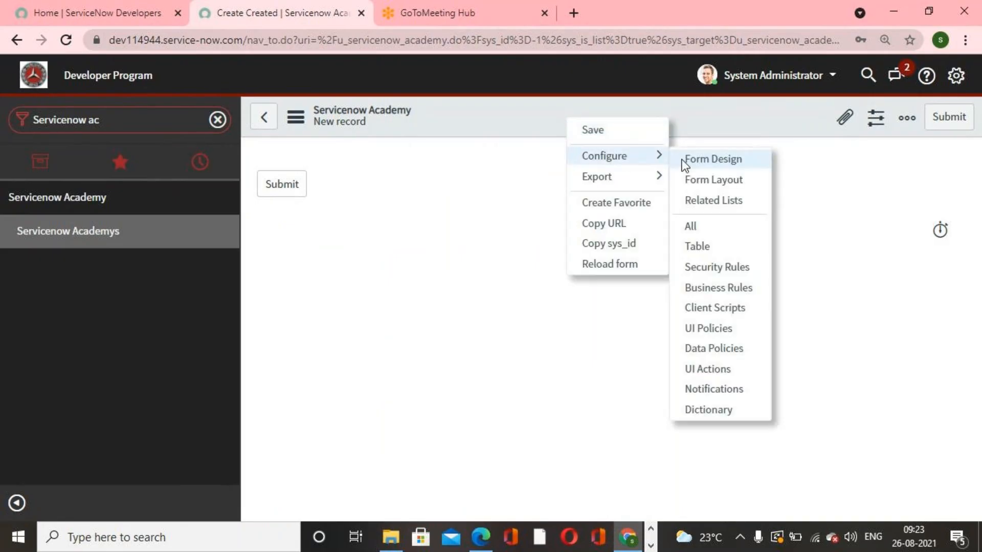
click(723, 249)
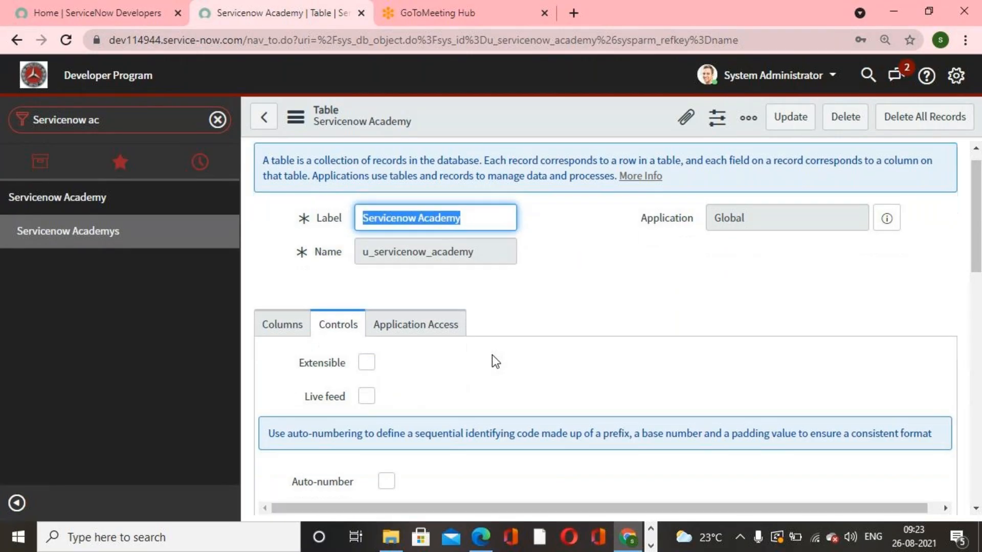
- Review the table's Columns list of system fields and return to the Controls settings
scroll(492, 355, down, 3)
scroll(492, 355, up, 3)
click(492, 355)
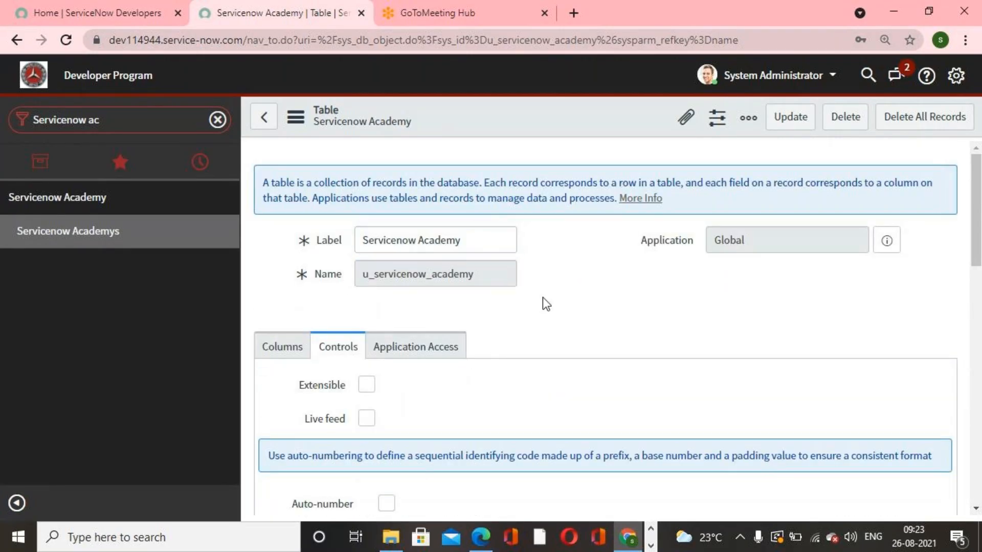
scroll(542, 296, down, 3)
click(256, 200)
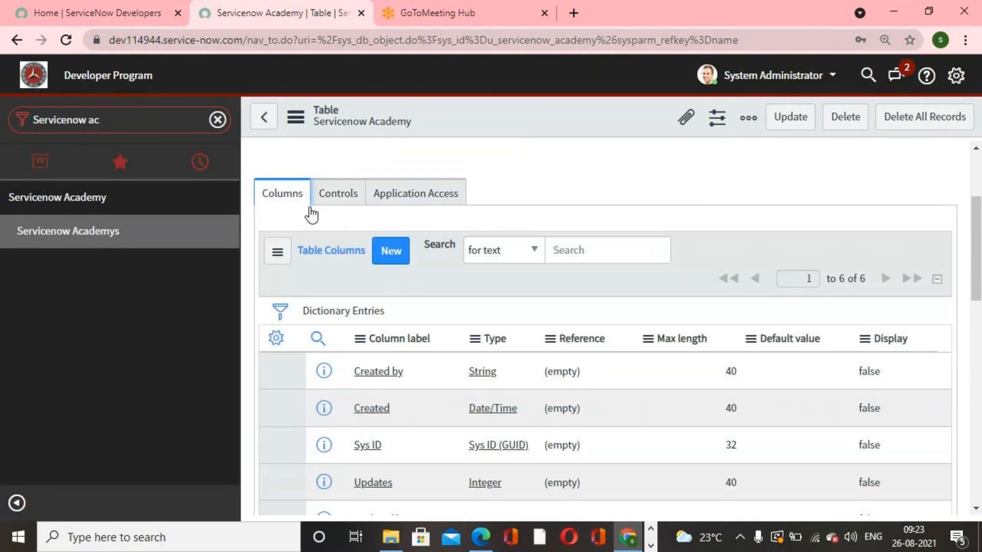
scroll(762, 301, down, 2)
scroll(762, 299, down, 2)
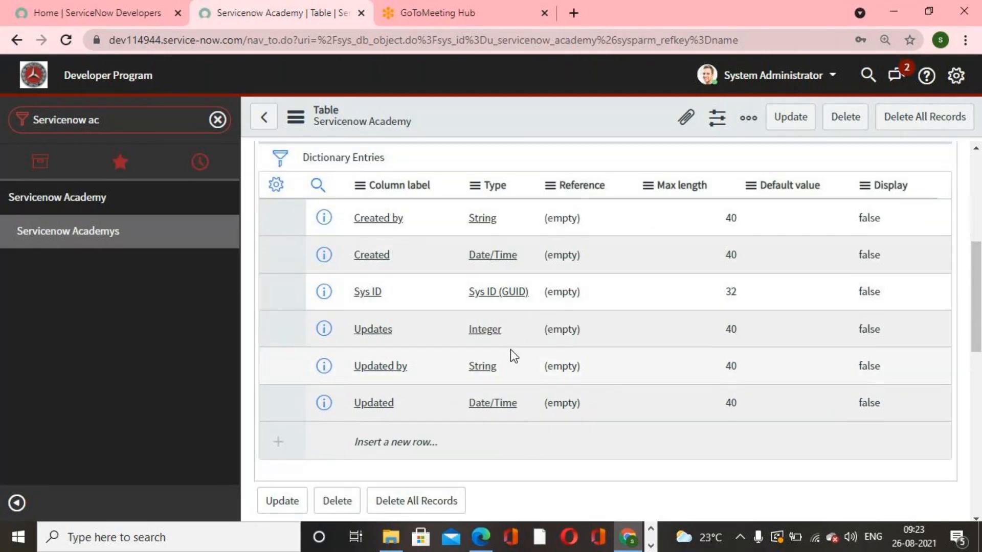
scroll(510, 349, up, 5)
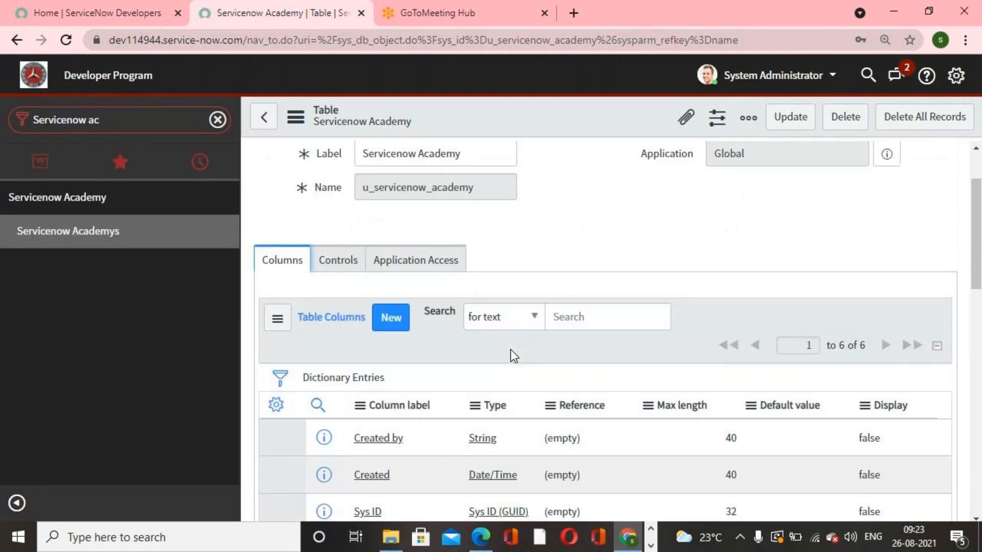
click(346, 271)
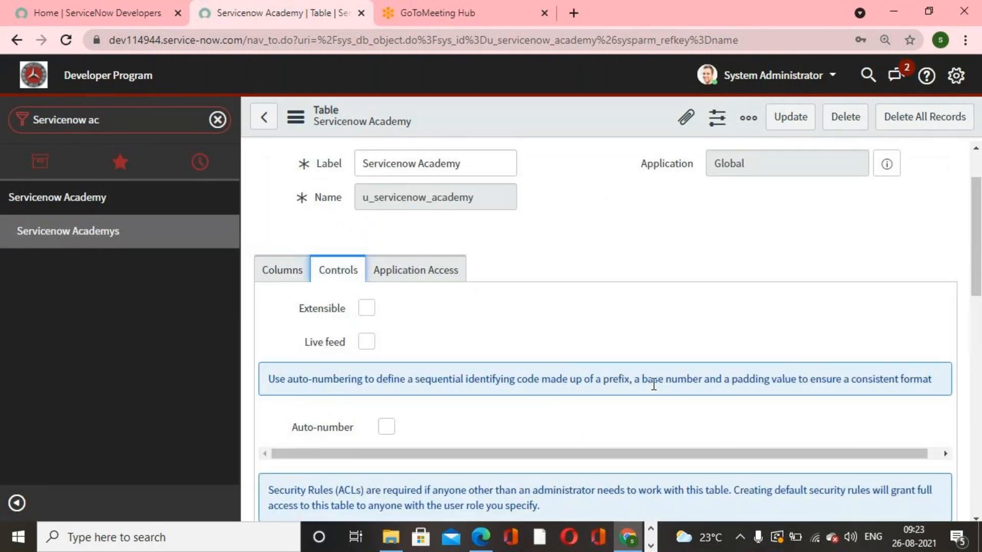
scroll(654, 385, down, 5)
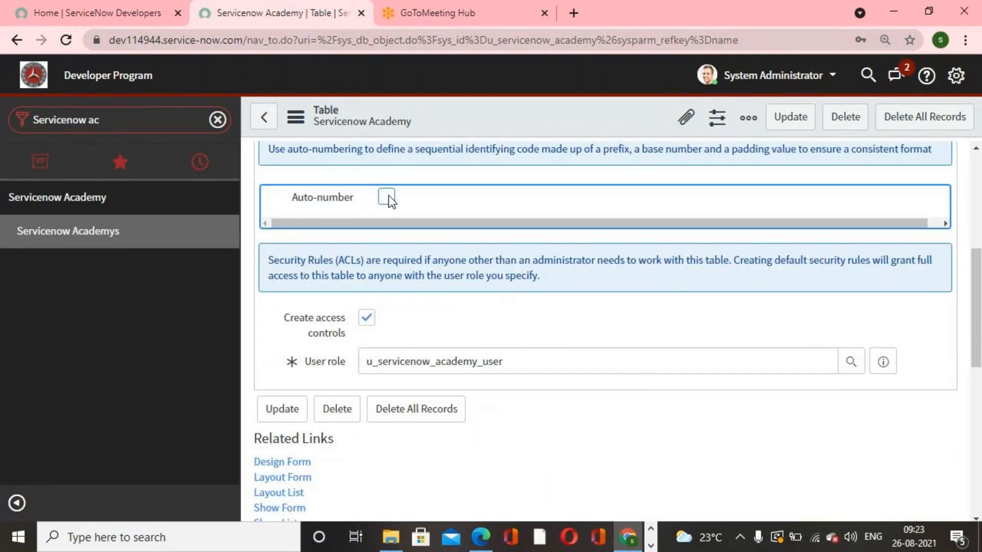
- Enable auto-numbering for the table, setting the starting number to 40000 and the number of digits to 6
click(386, 196)
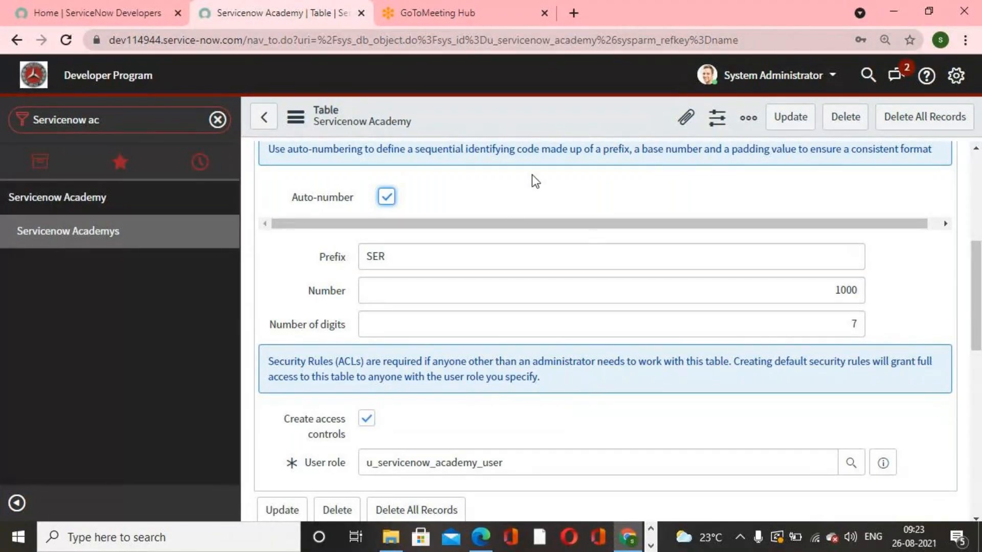
scroll(559, 369, up, 5)
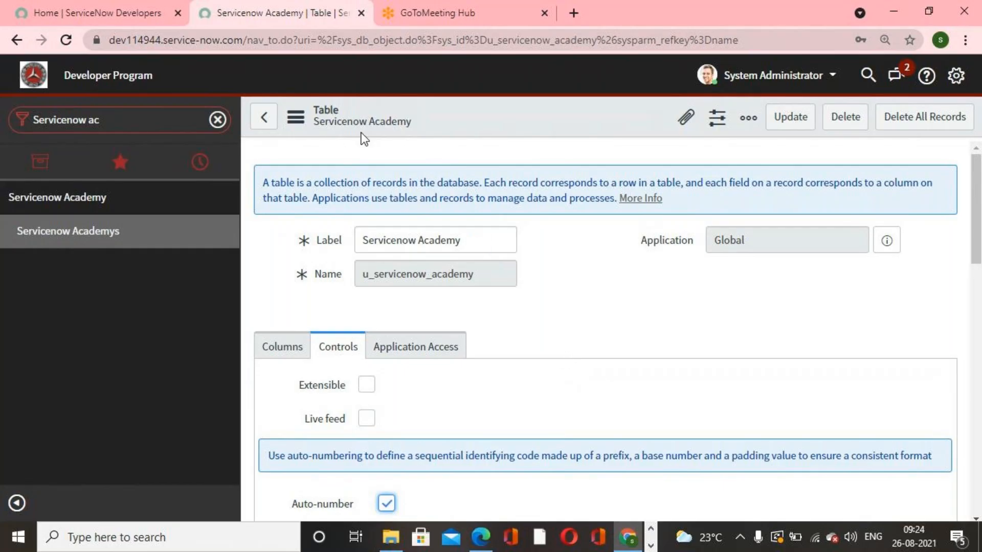
scroll(544, 299, down, 3)
scroll(546, 297, down, 5)
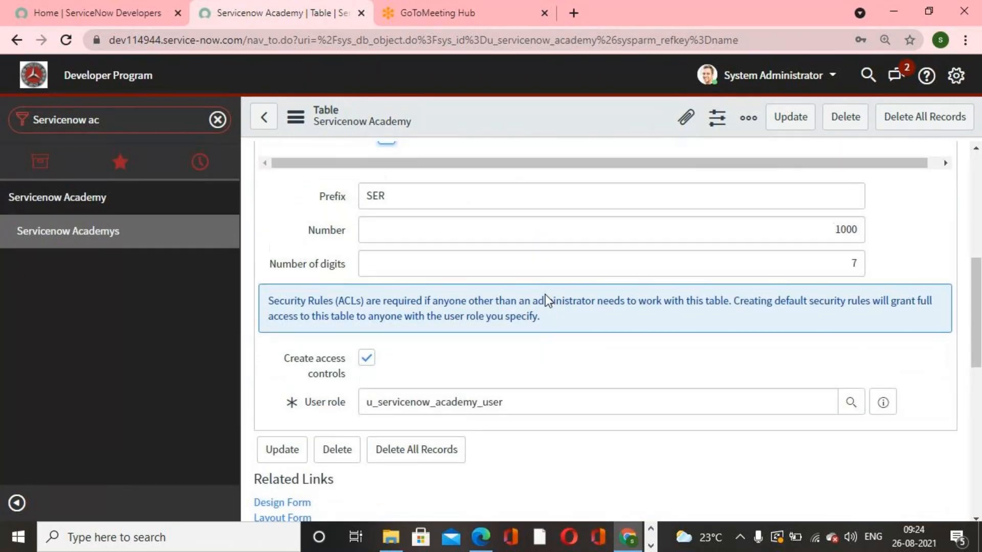
scroll(542, 289, up, 4)
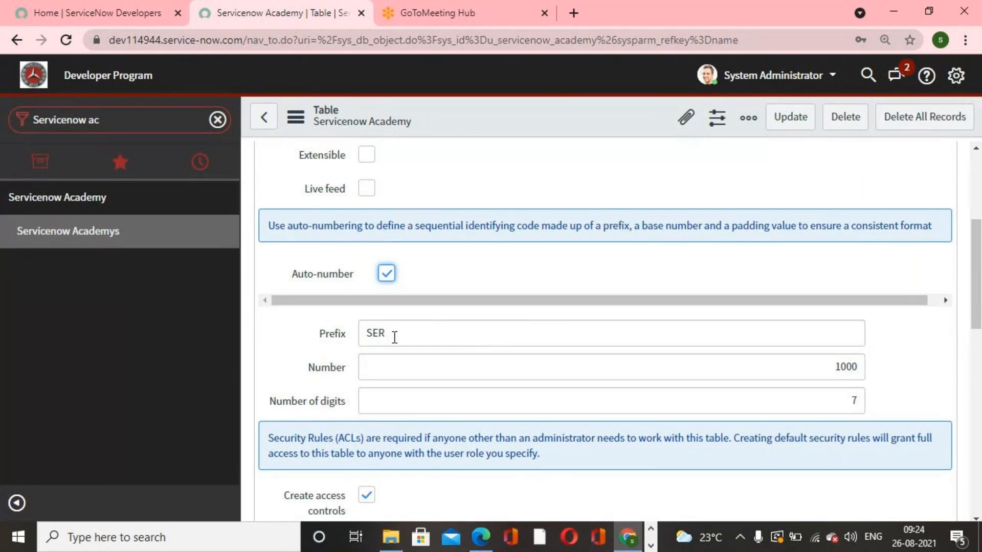
double_click(853, 366)
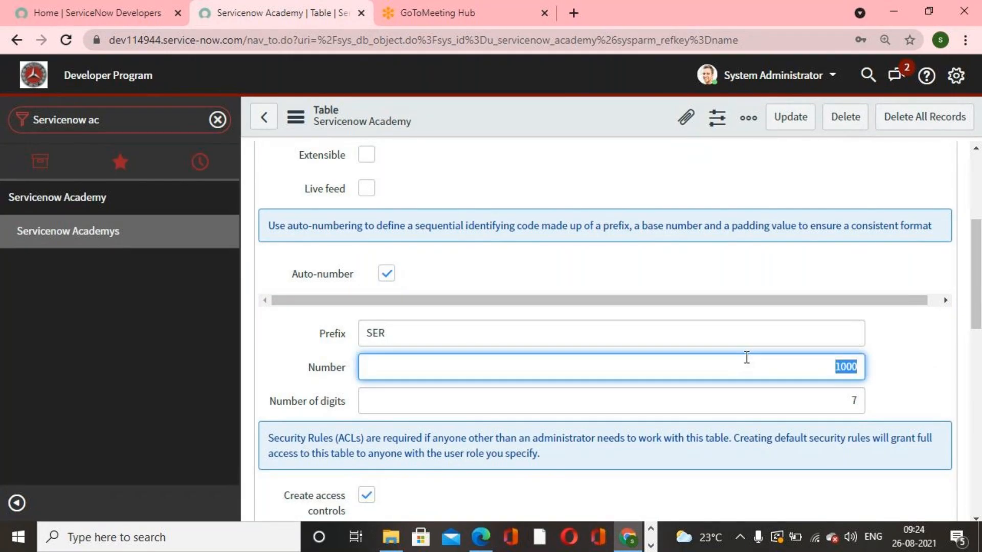
text(40000)
key(Tab)
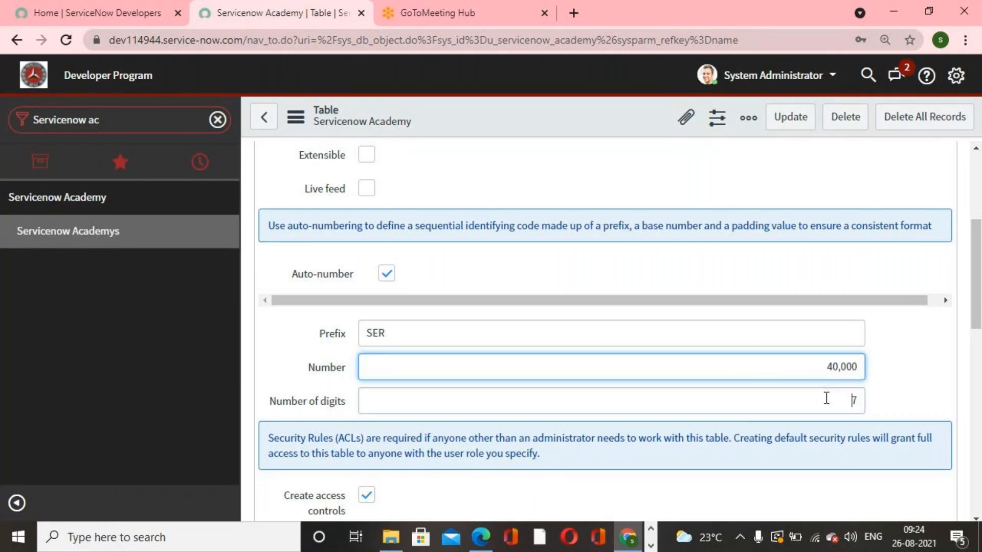
text(6)
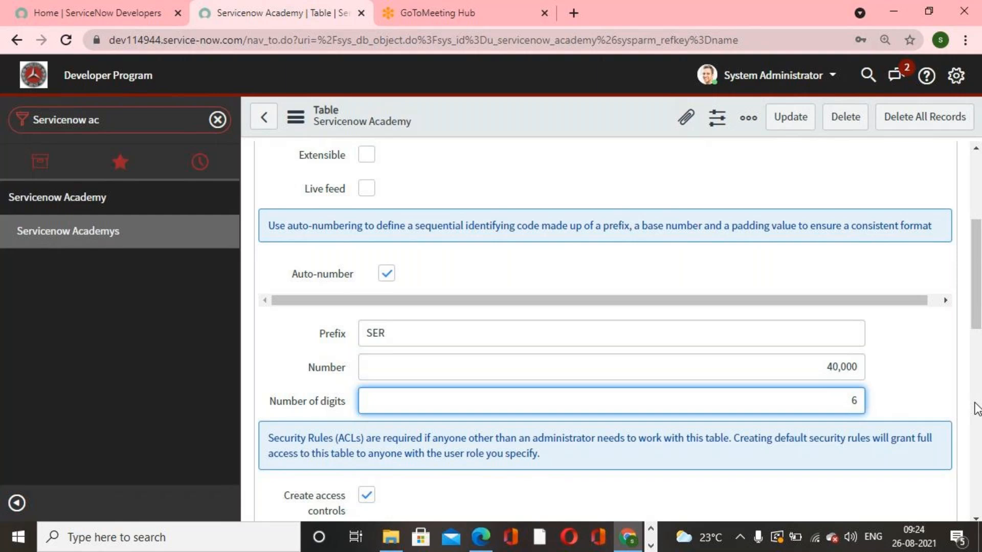
click(910, 363)
- Save the table's updated control settings
scroll(912, 364, down, 2)
scroll(866, 312, up, 5)
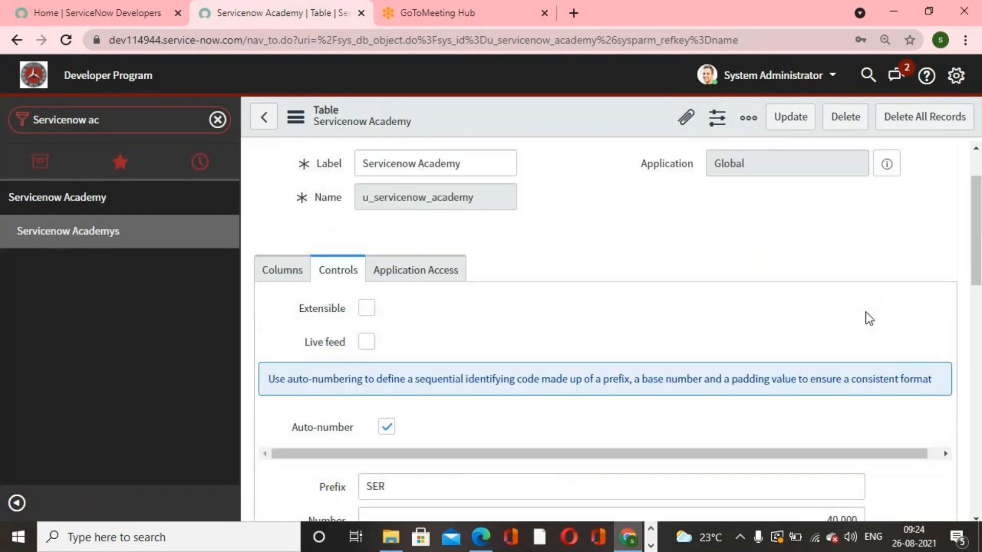
right_click(610, 105)
click(640, 115)
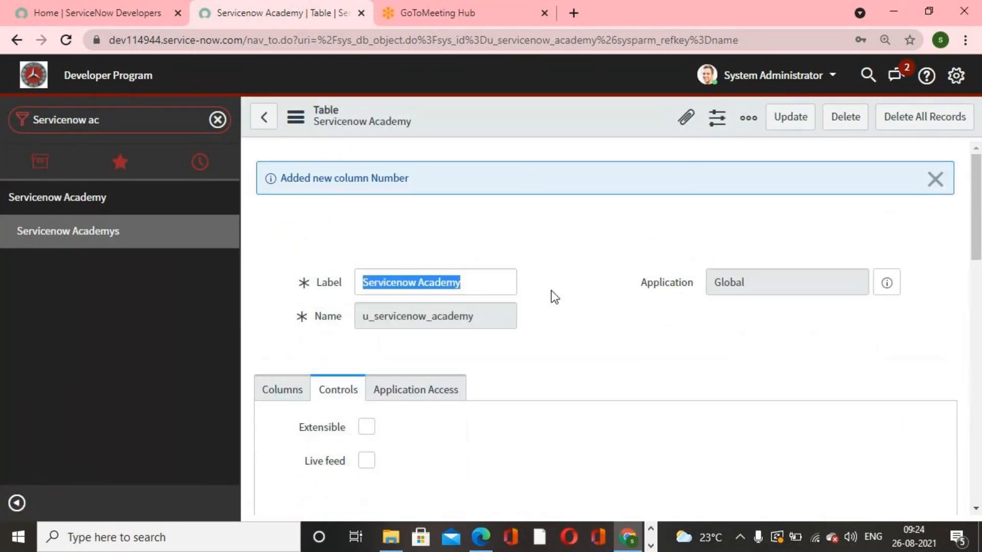
- Open the table's form from the related links to view the auto-generated number field
scroll(536, 306, down, 4)
scroll(532, 321, down, 6)
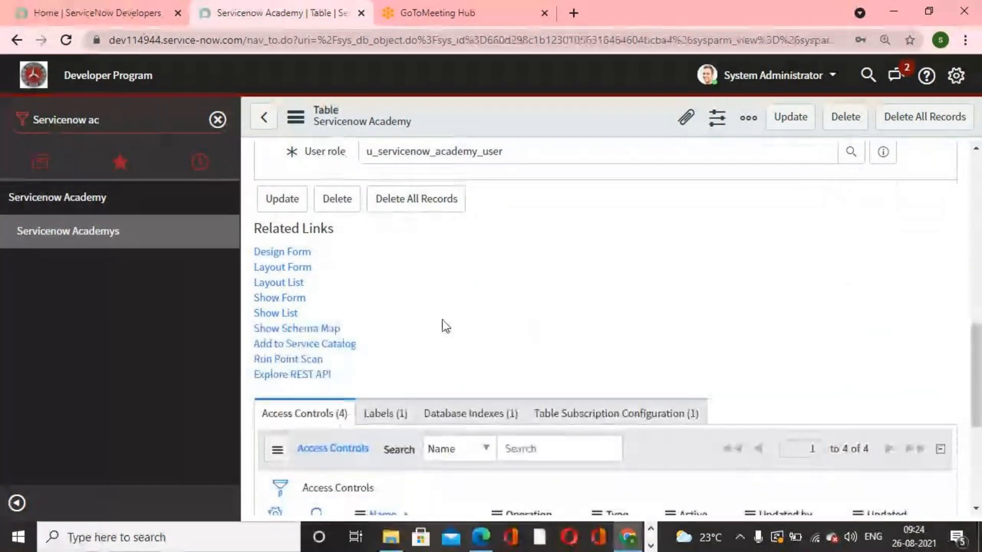
click(292, 300)
click(480, 286)
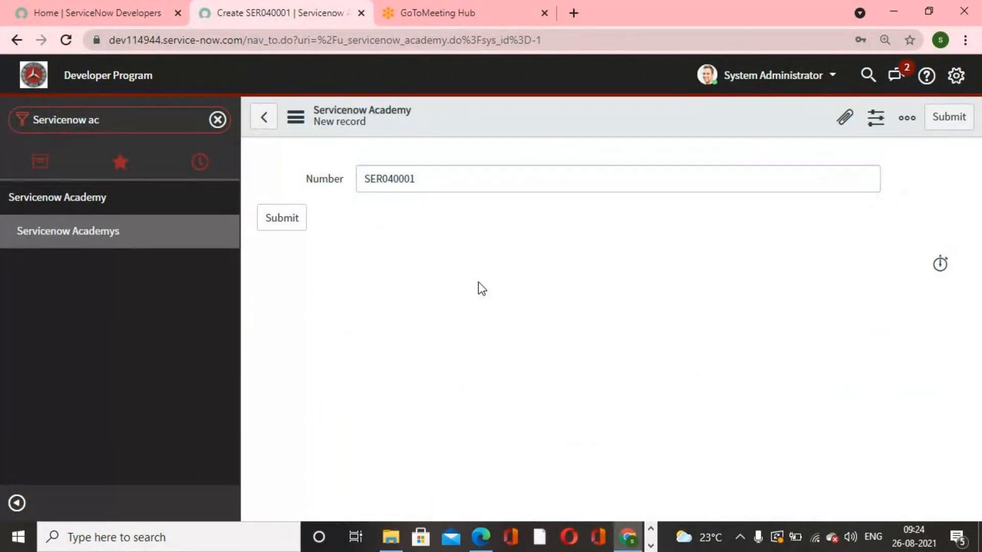
- Open the Servicenow Academys list from the navigator
click(82, 238)
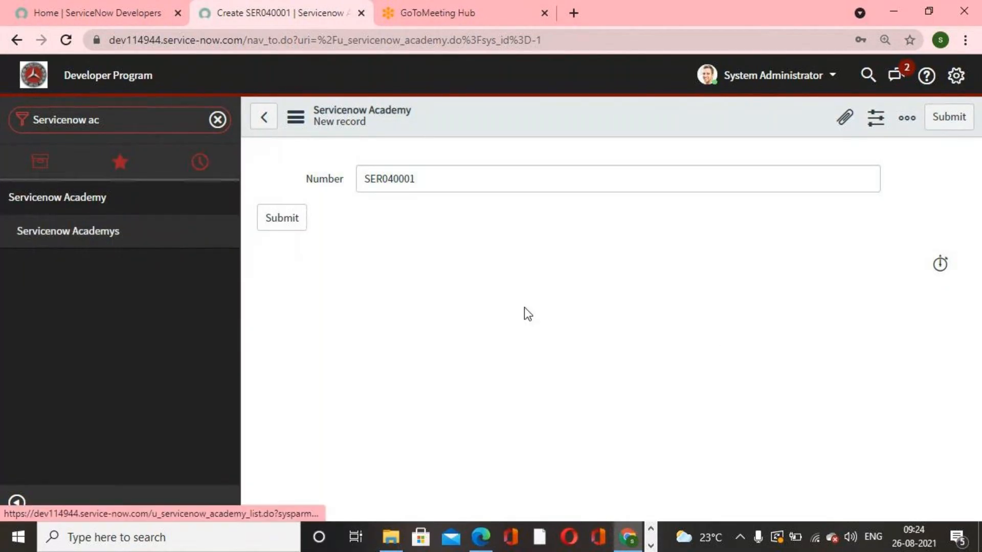
click(407, 118)
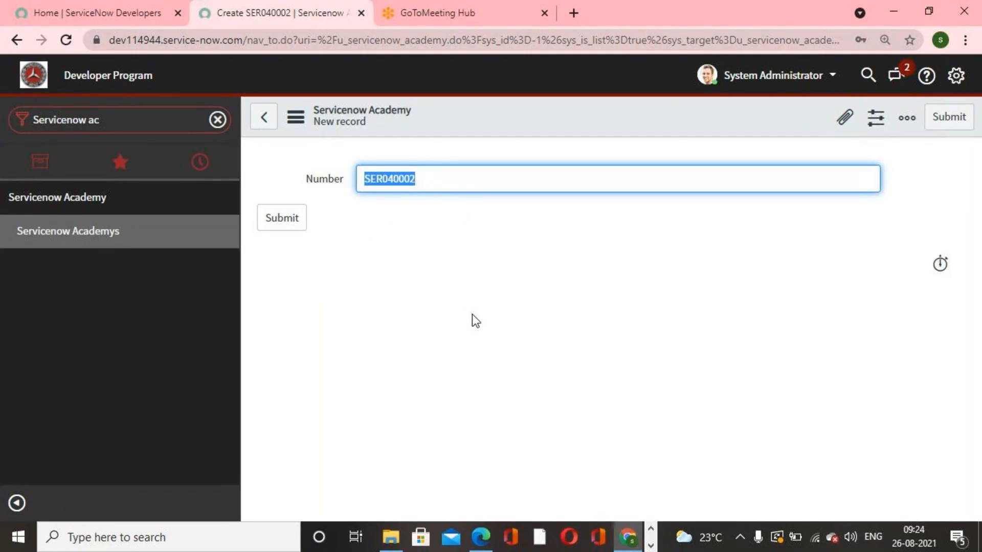
click(97, 227)
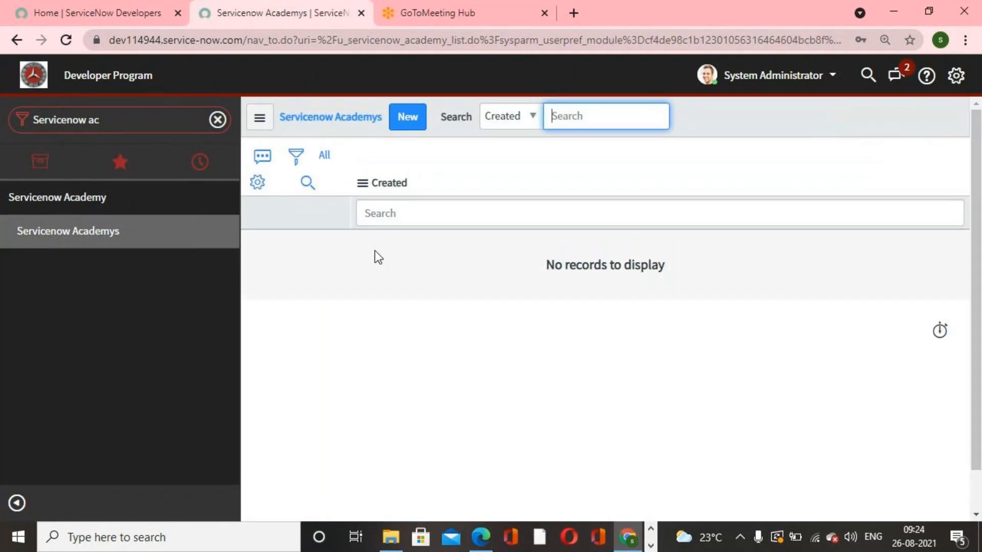
- Open Number Maintenance from the application navigator
click(402, 121)
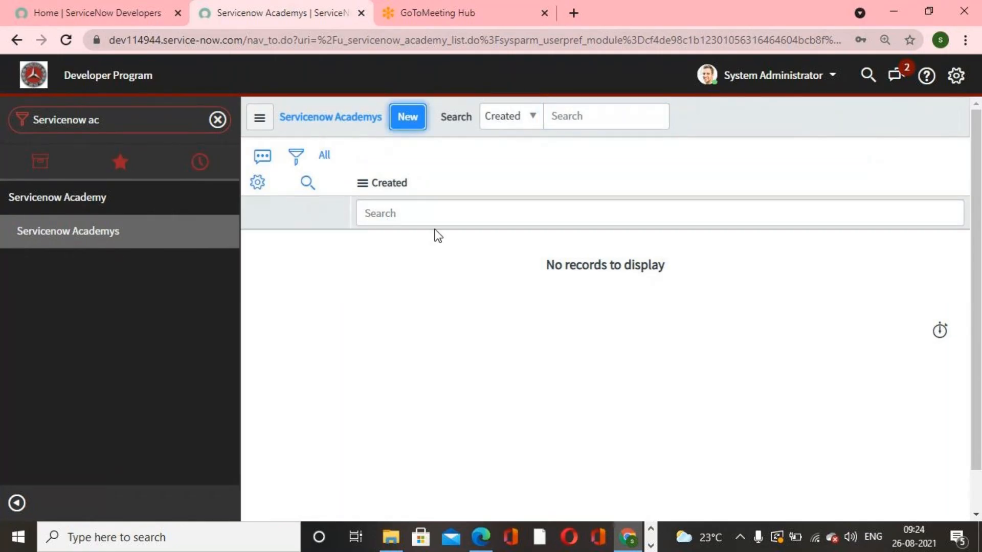
click(122, 240)
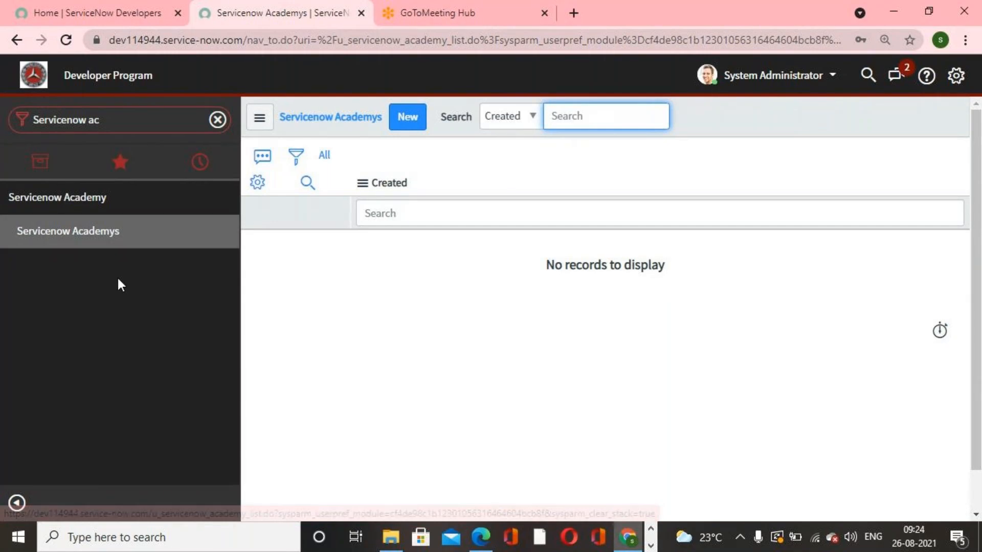
click(211, 125)
click(217, 121)
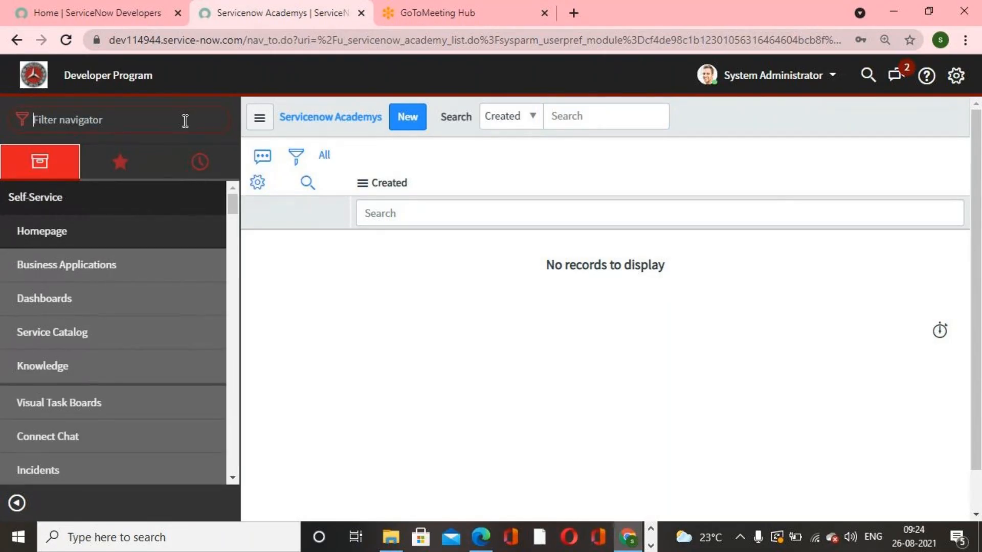
text(number)
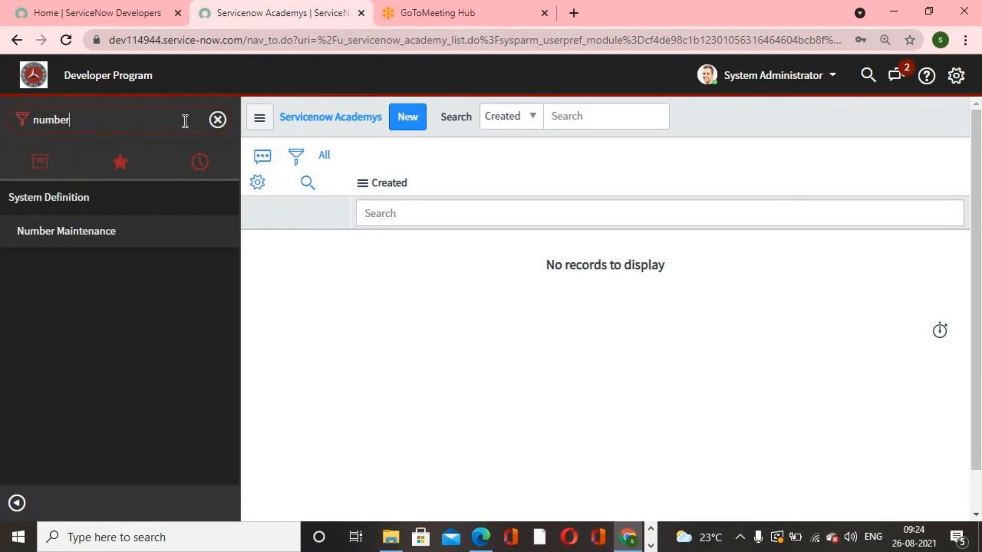
text( maninta)
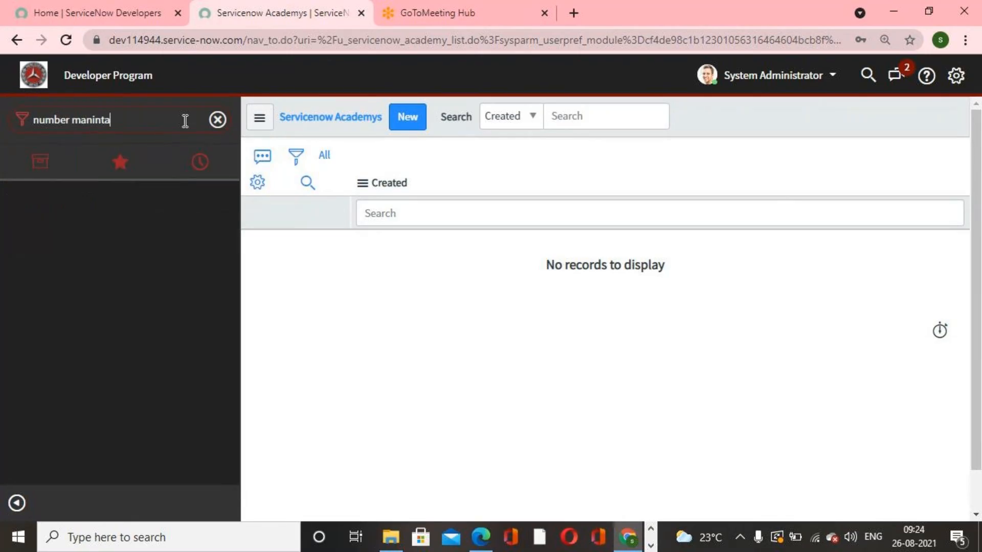
text(nance)
key(BackSpace)
key(BackSpace)
key(BackSpace)
key(BackSpace)
key(BackSpace)
key(BackSpace)
key(BackSpace)
key(BackSpace)
key(BackSpace)
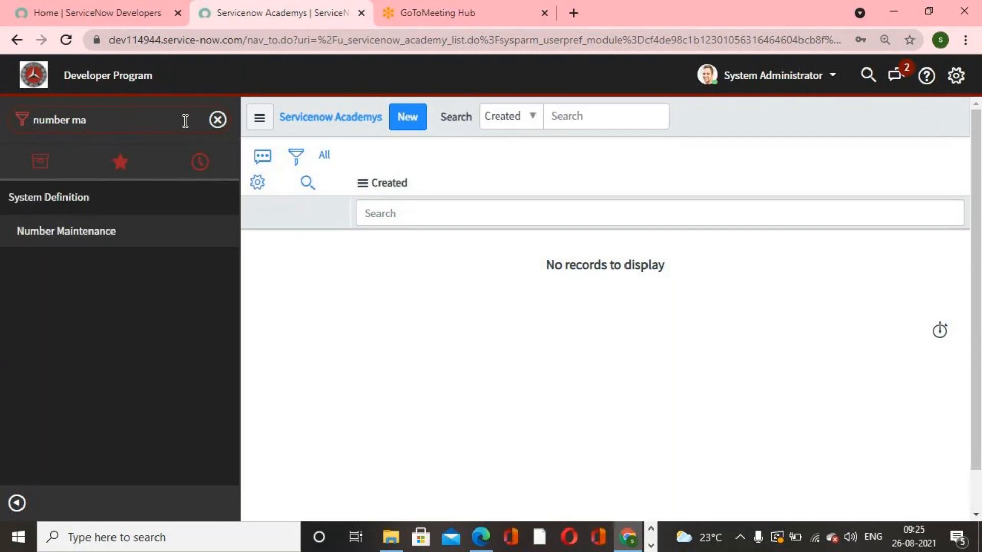
click(112, 232)
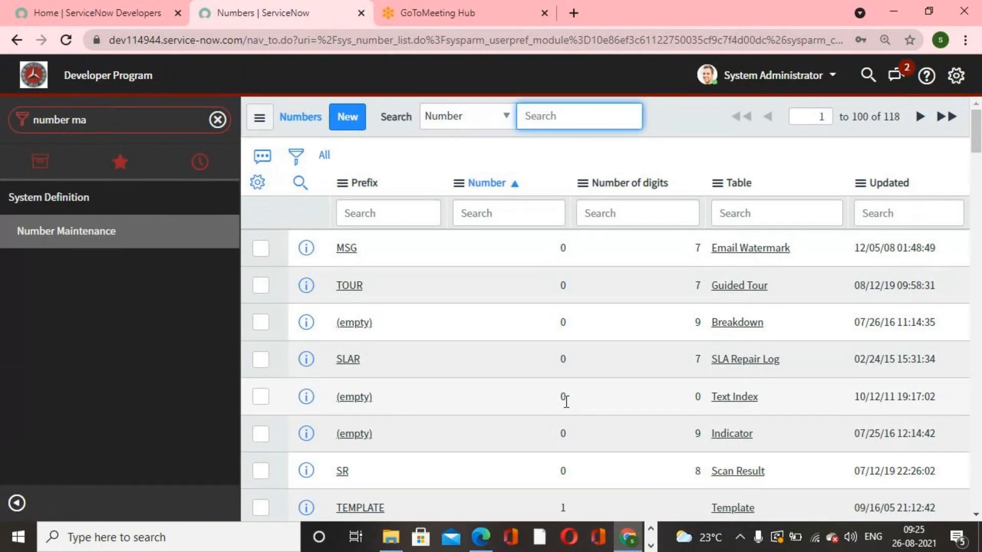
- Filter the number records by prefix starting with ser and open the SER record of the Servicenow Academy table
click(388, 213)
text(ser)
key(Return)
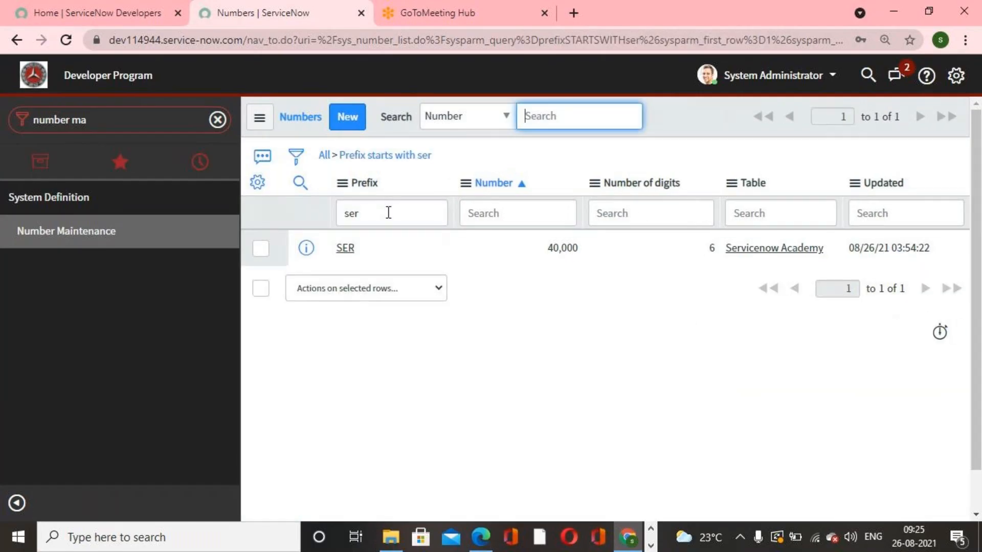
click(346, 248)
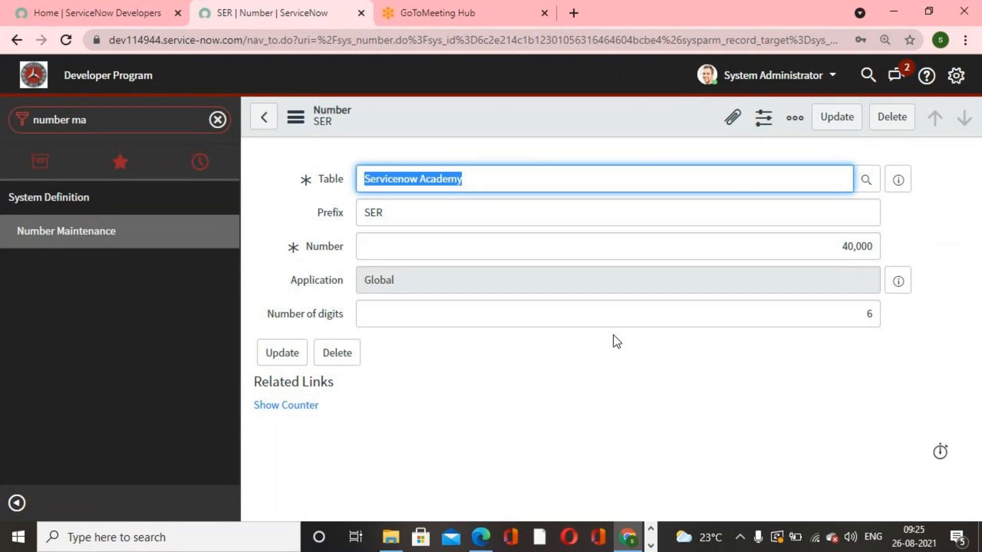
click(613, 341)
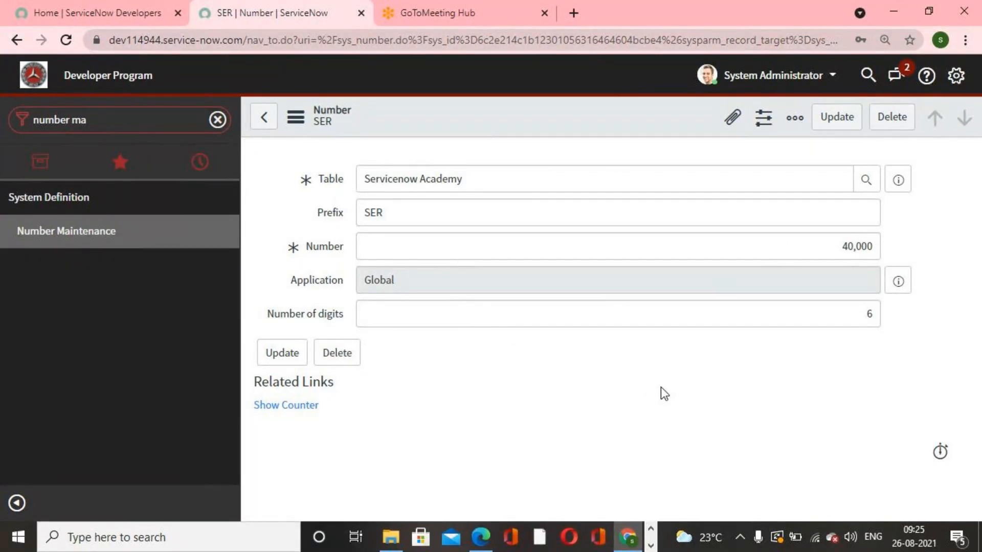
- Return to Number Maintenance, filter by prefix starting with inc, and open the INC record for Incident
click(61, 233)
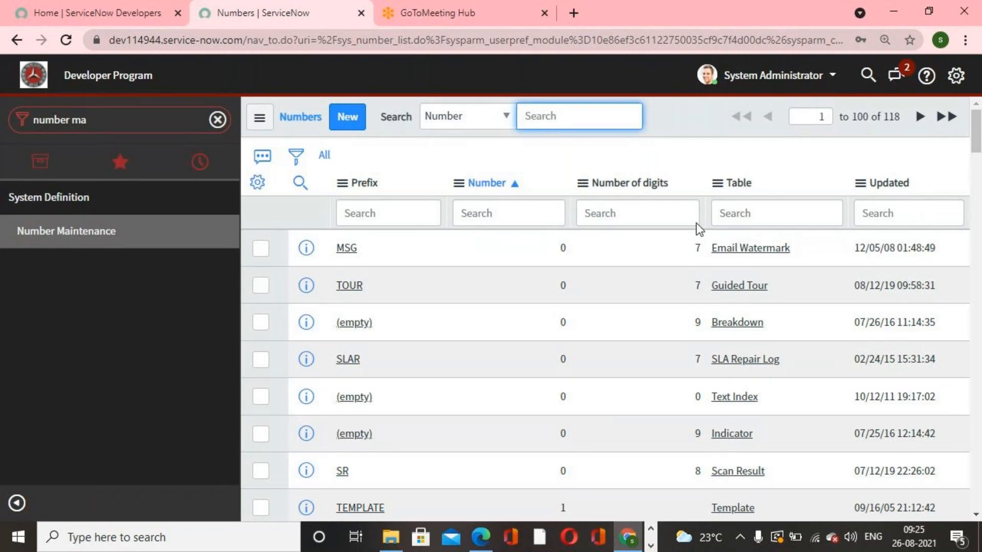
click(392, 217)
text(inc)
key(Return)
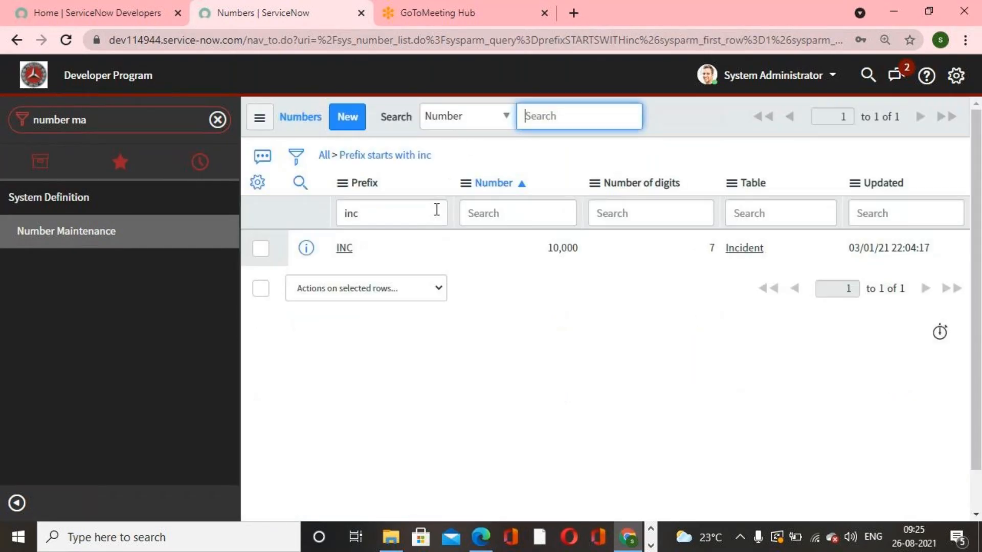
click(338, 248)
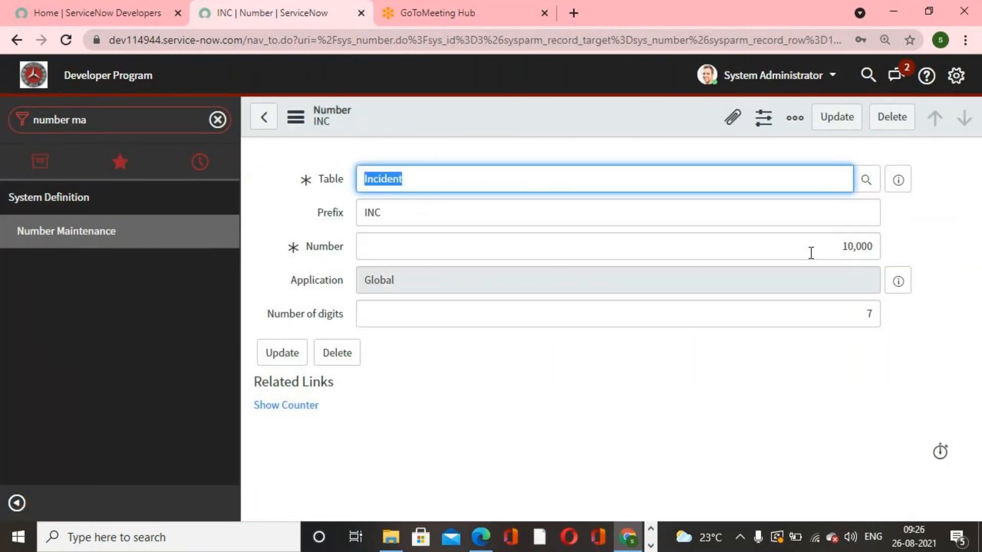
- Change the Incident numbering prefix to INCIDENT and update the record
drag(820, 253, 892, 256)
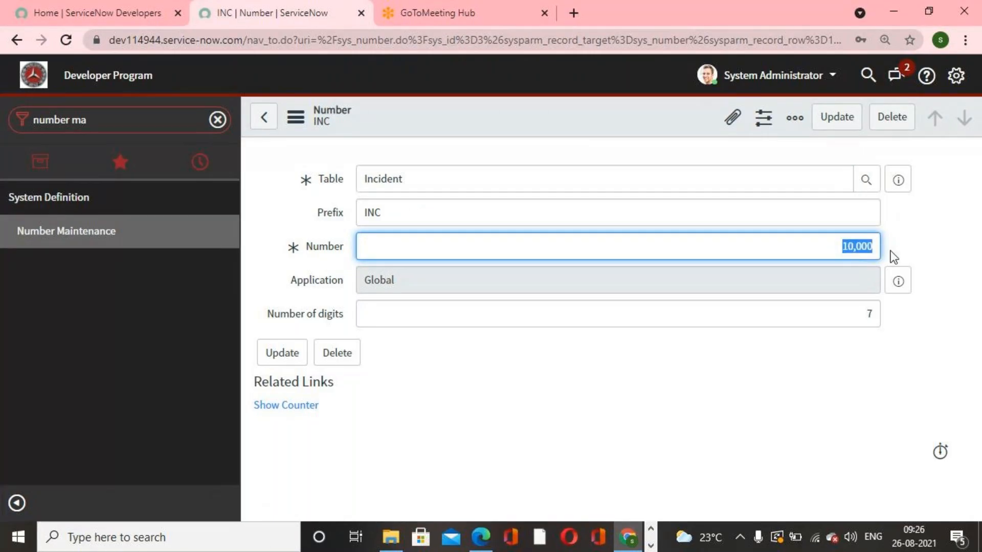
click(914, 348)
drag(867, 315, 884, 318)
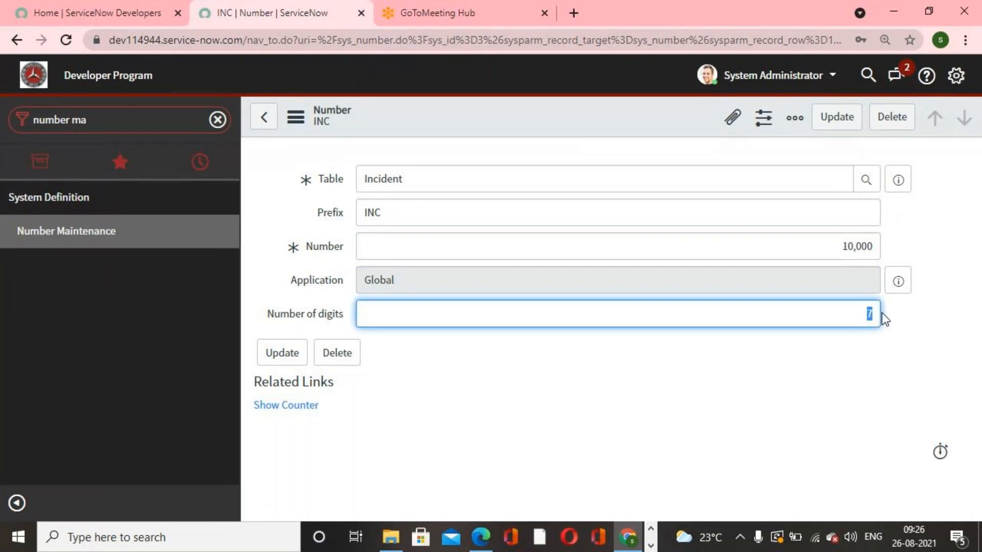
click(901, 368)
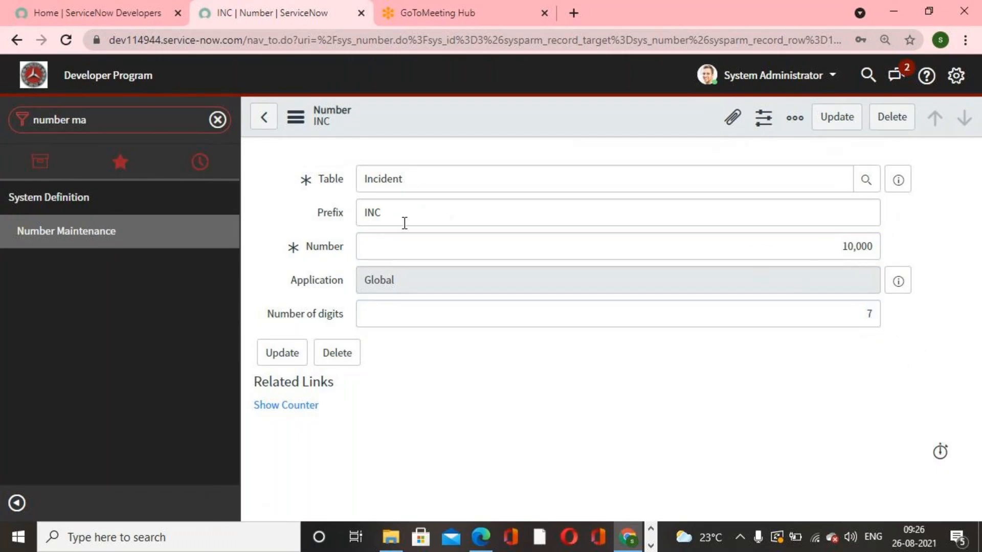
click(393, 213)
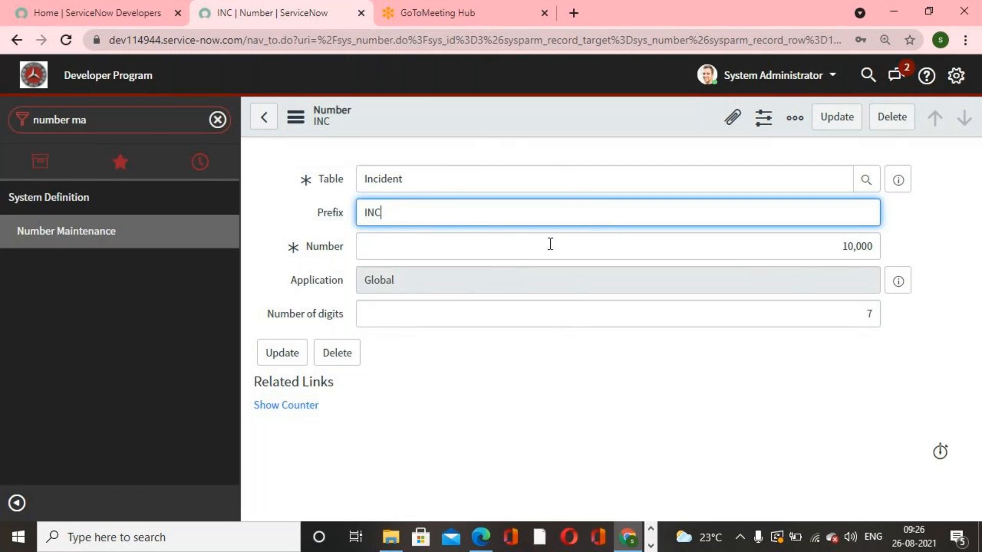
text(DENGT)
key(BackSpace)
key(BackSpace)
key(BackSpace)
text(nt)
key(BackSpace)
key(BackSpace)
text(T)
click(831, 122)
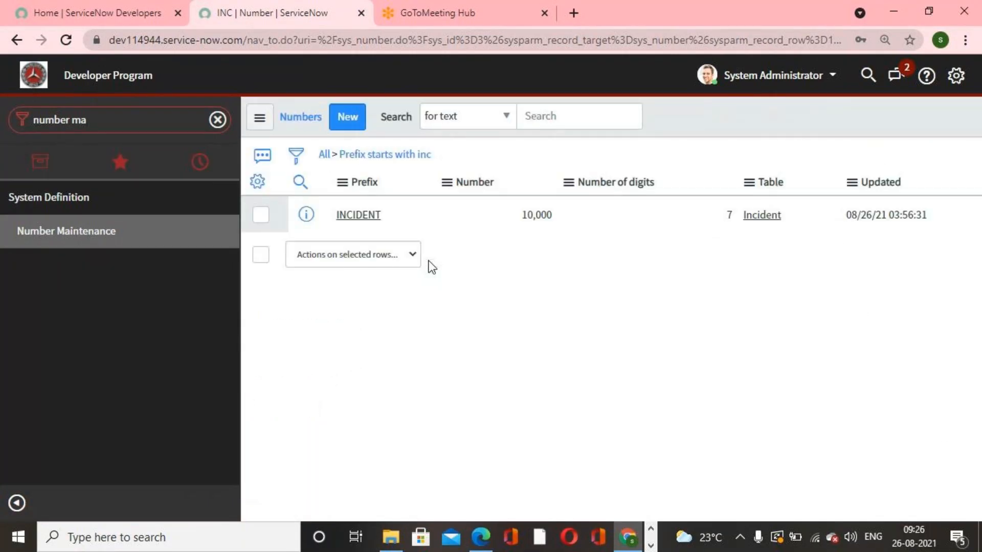
- Open a new incident form through Incident Create New in the navigator
click(133, 121)
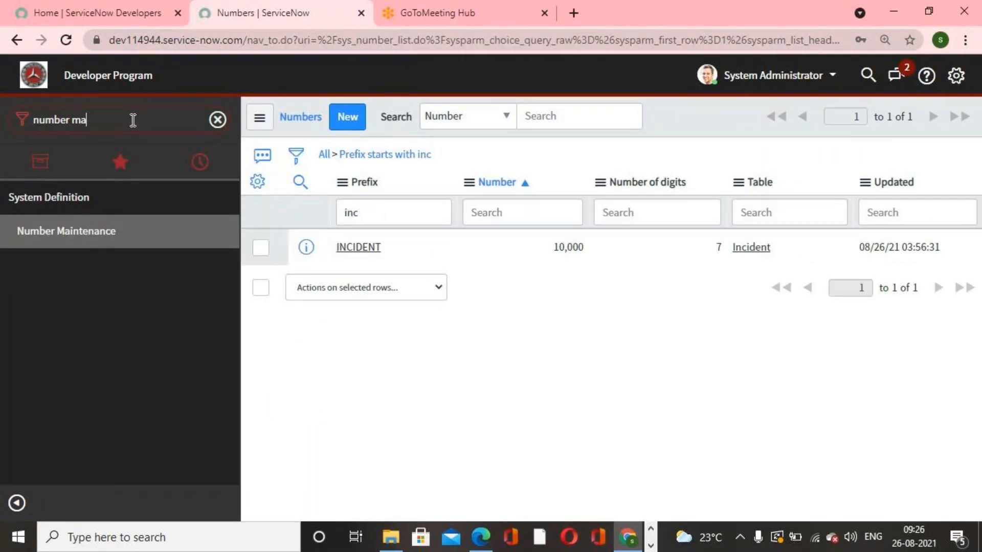
drag(30, 120, 110, 120)
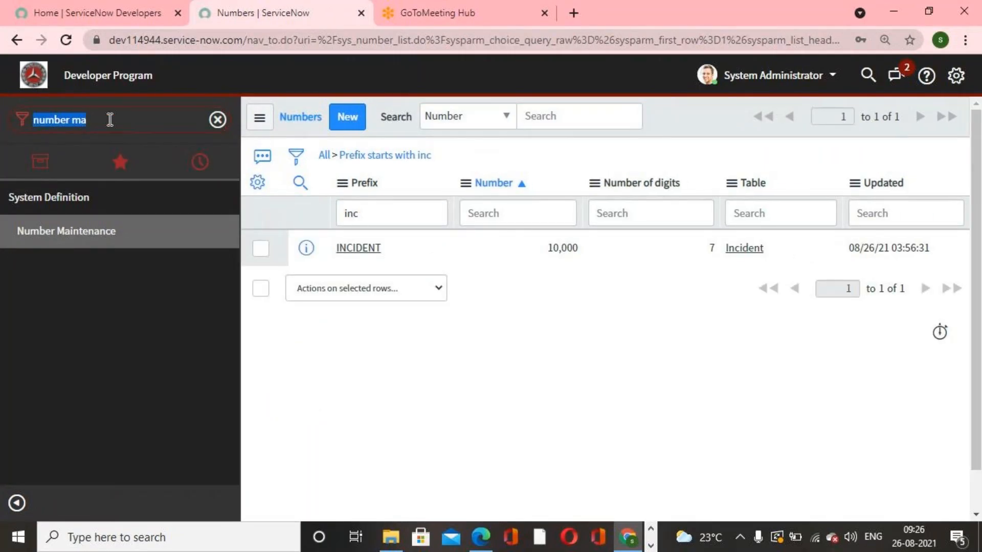
text(incident)
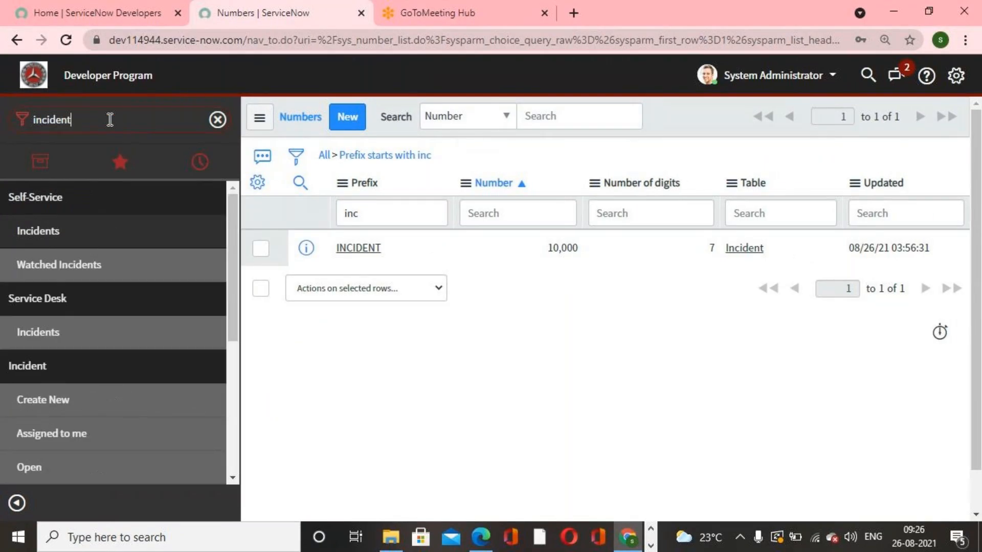
click(60, 402)
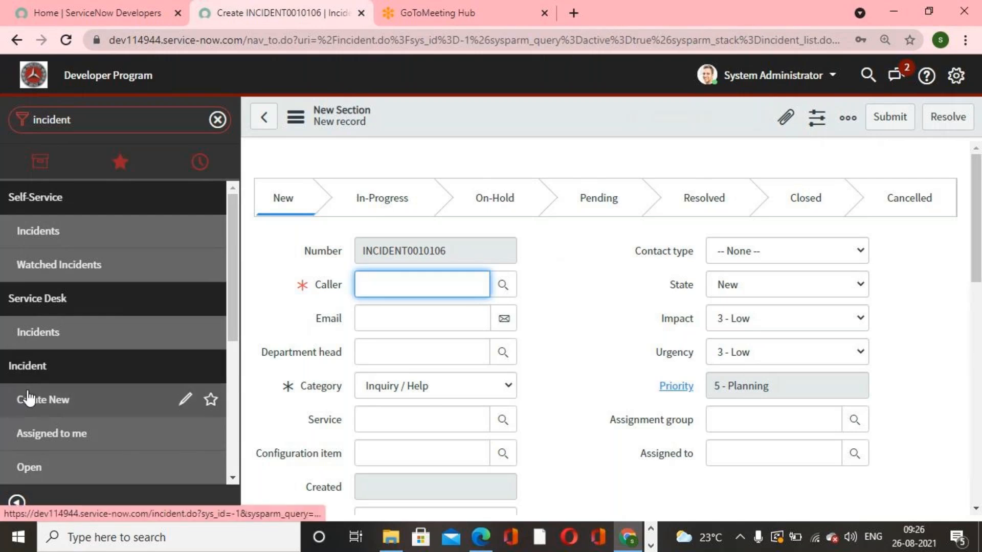
- Create the incident with a caller picked from the user lookup and short description New employee hire
click(597, 281)
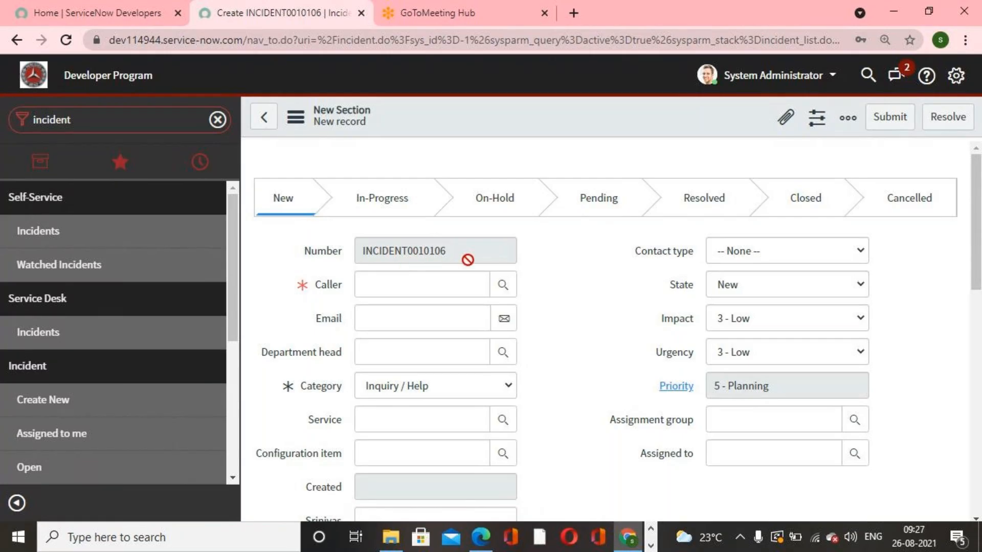
click(504, 286)
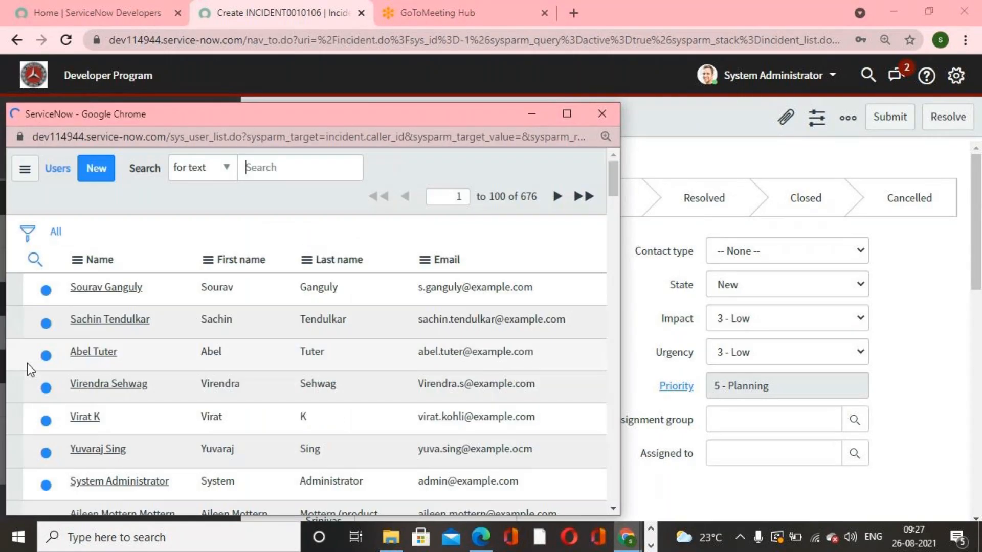
click(110, 351)
scroll(835, 377, down, 3)
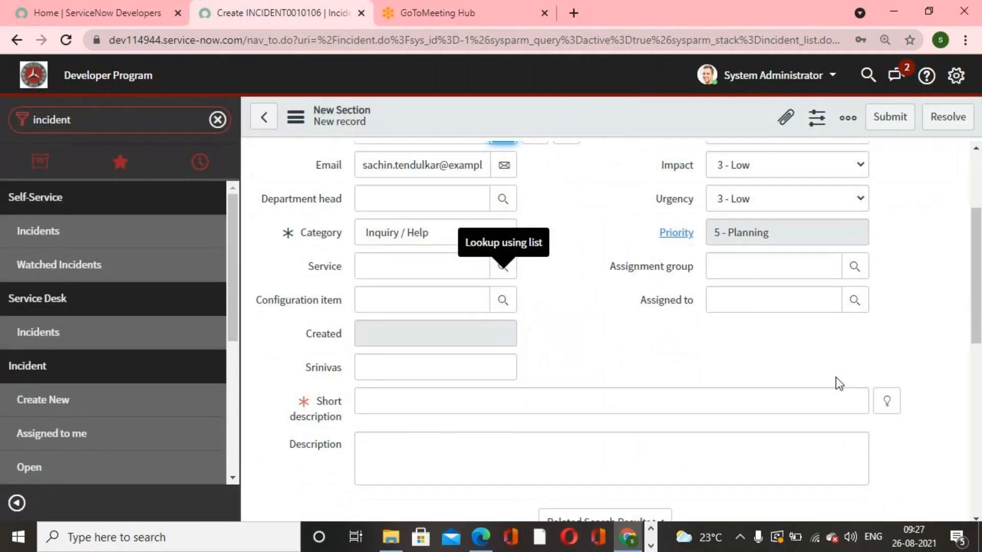
click(887, 402)
click(383, 337)
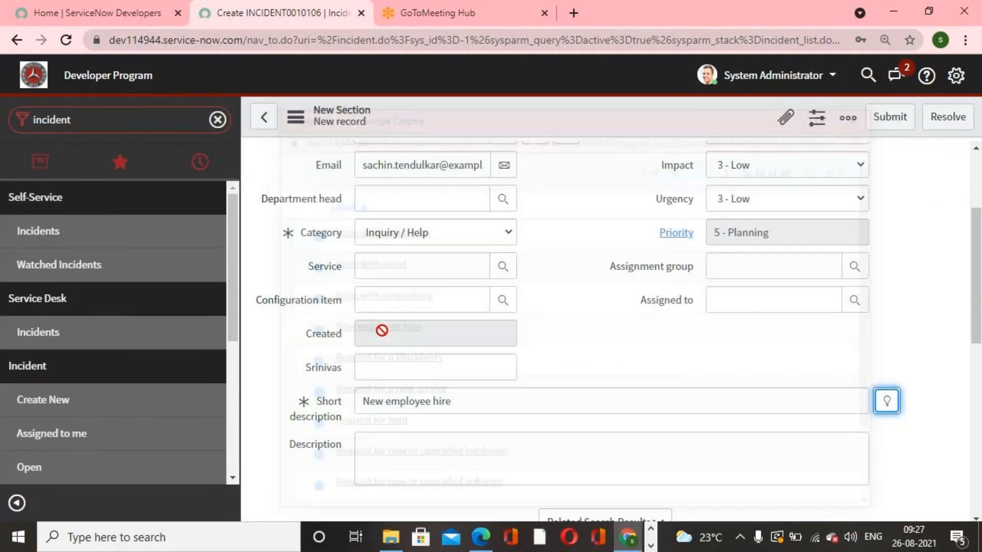
click(872, 122)
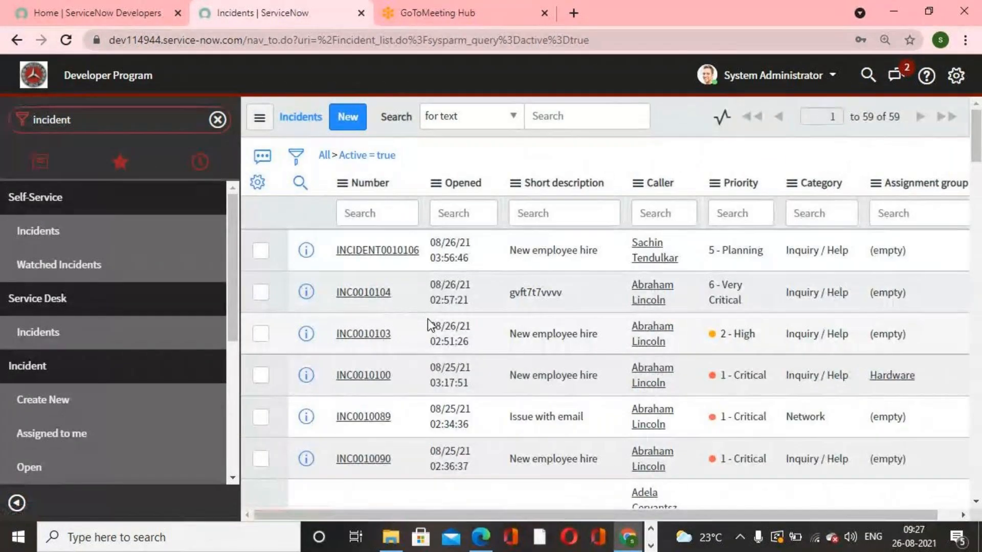
- Scroll through the incidents list to compare the new incident's number with the older ones
scroll(428, 319, down, 5)
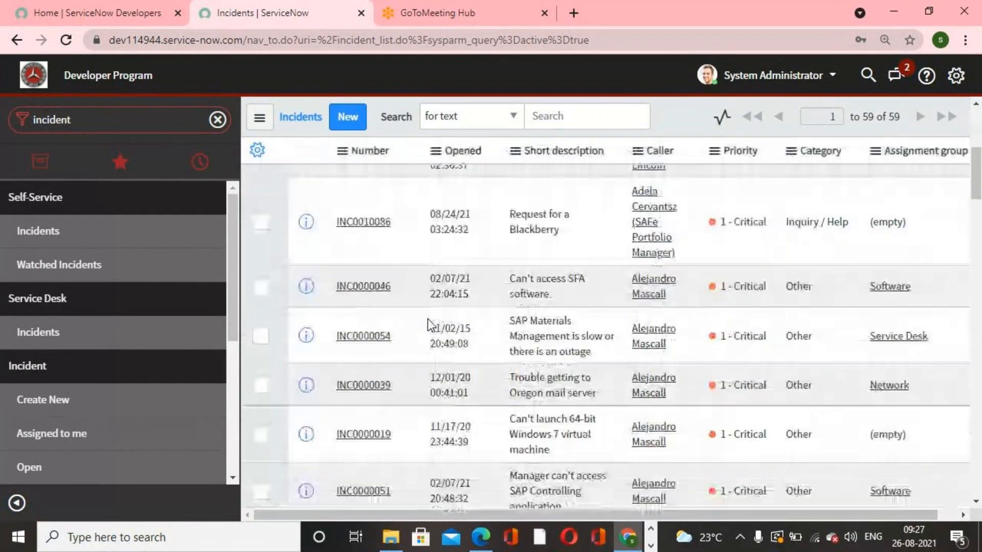
scroll(428, 325, down, 10)
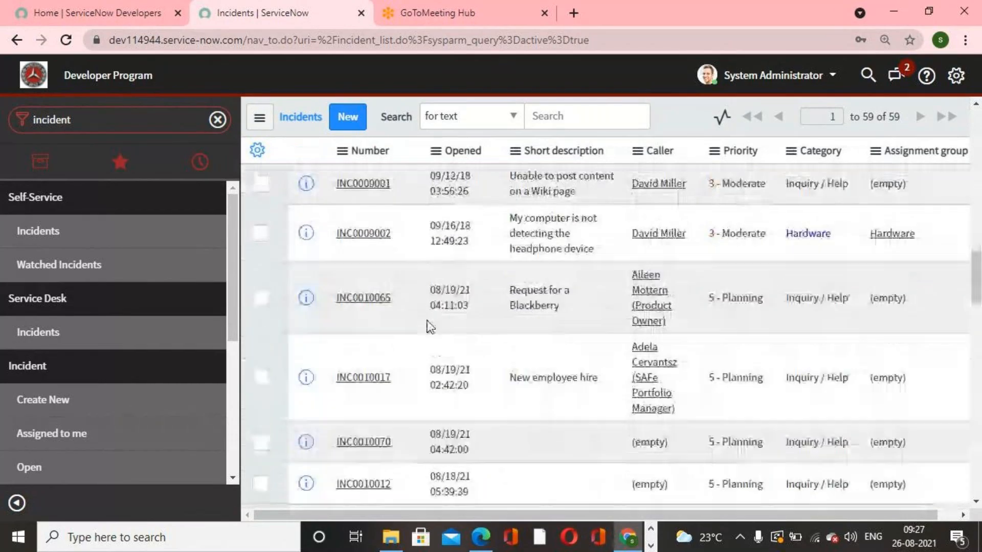
scroll(428, 327, down, 5)
scroll(397, 403, up, 4)
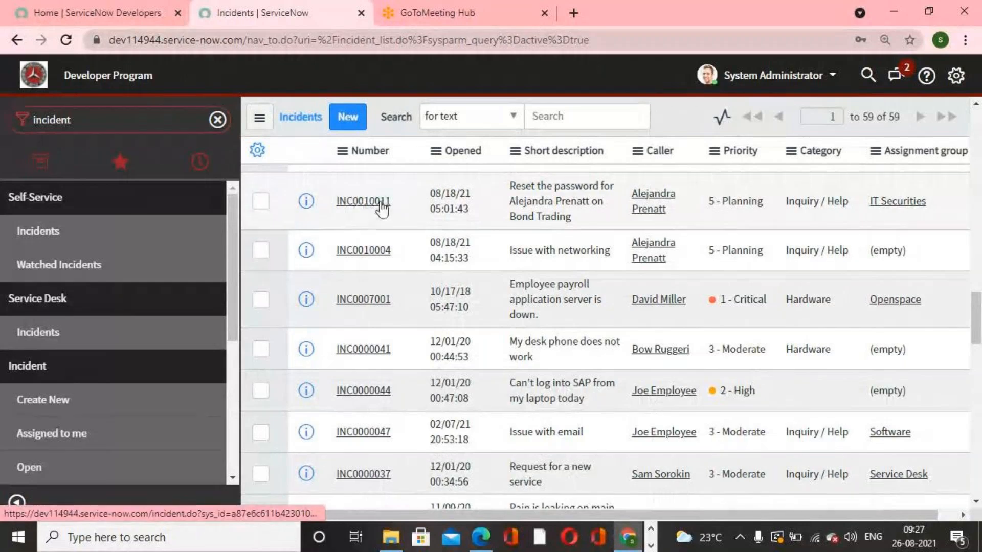
scroll(384, 396, down, 5)
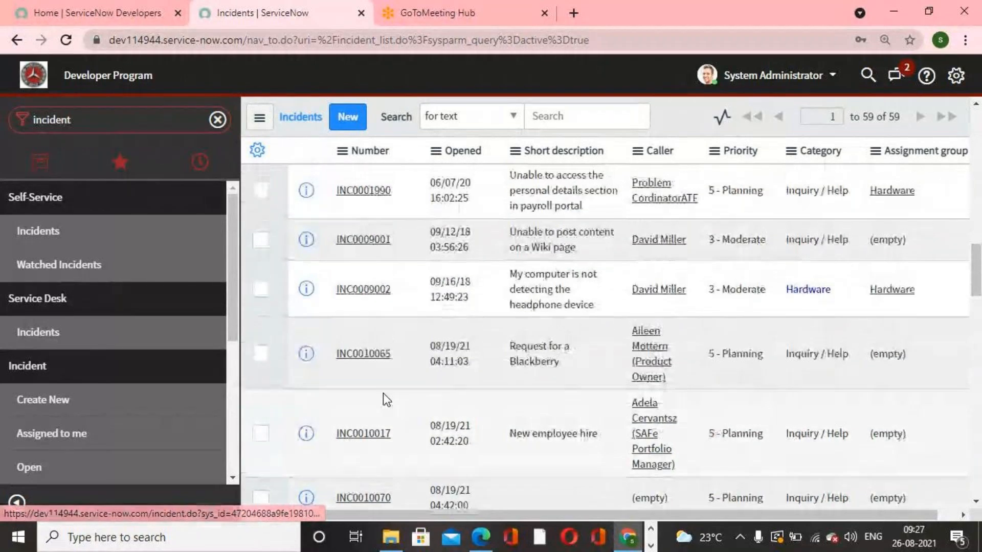
scroll(384, 398, up, 10)
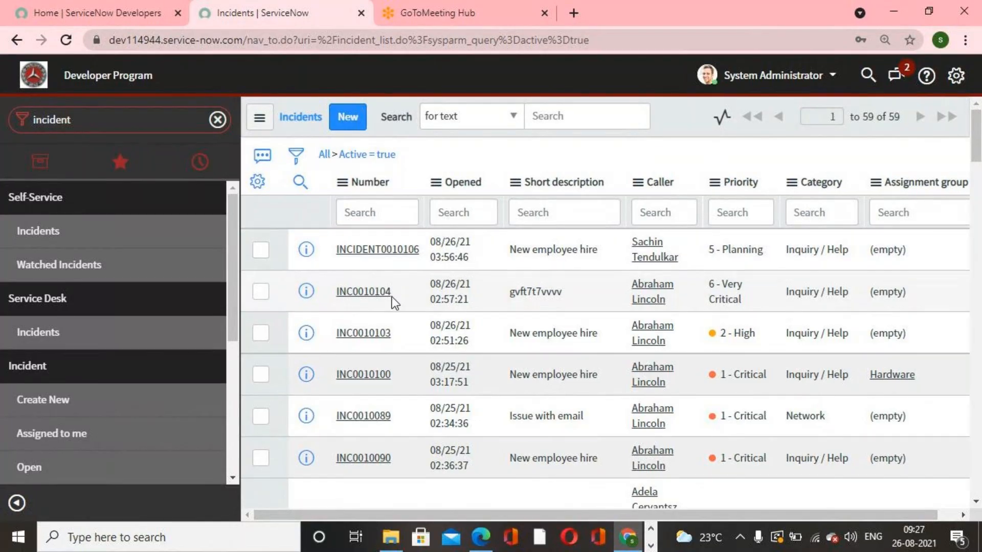
scroll(392, 297, down, 1)
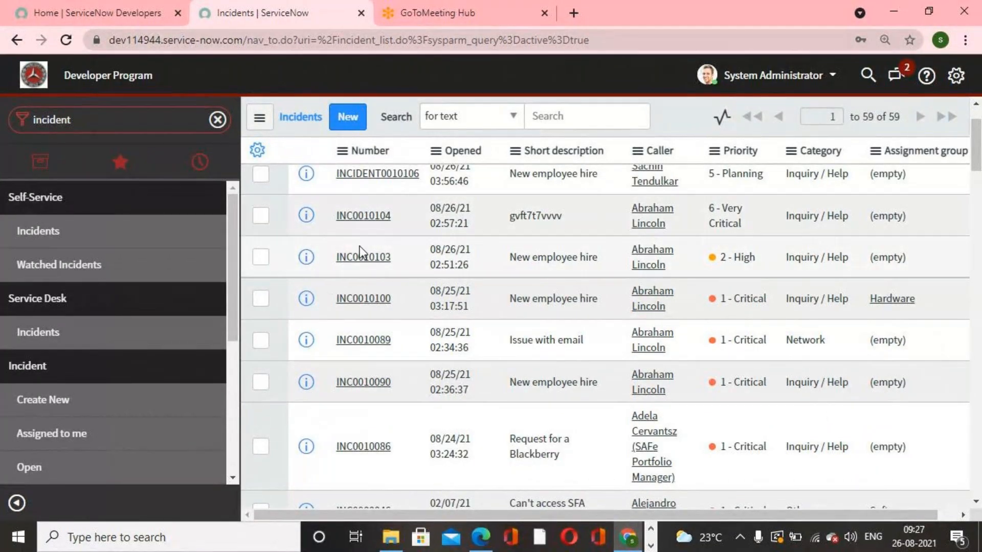
scroll(358, 244, up, 1)
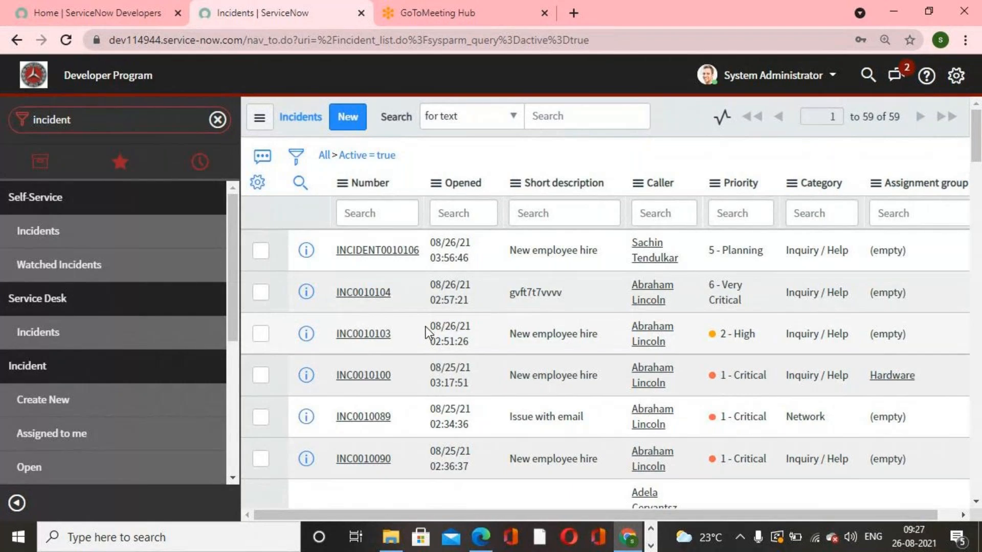
click(116, 110)
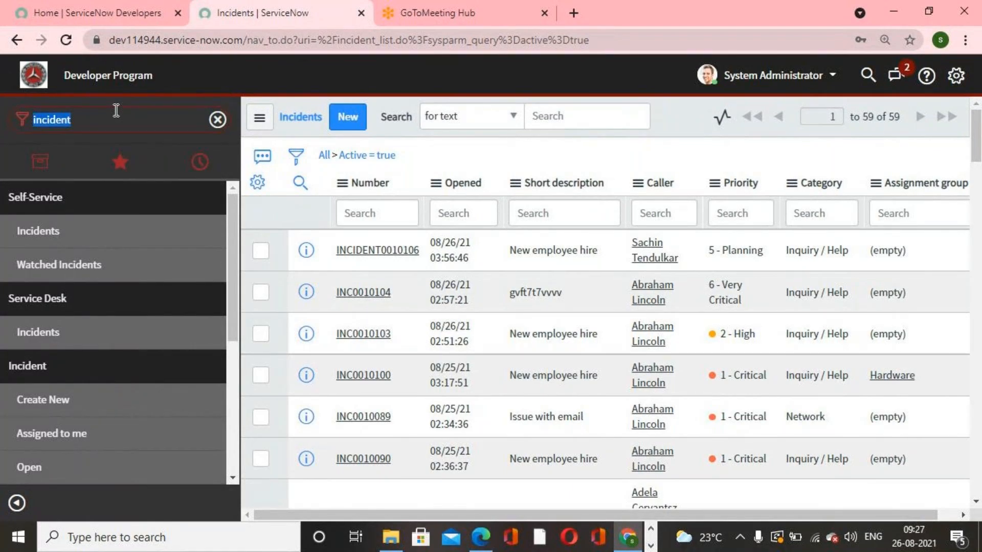
- Open Number Maintenance by searching the navigator for number
text(inc)
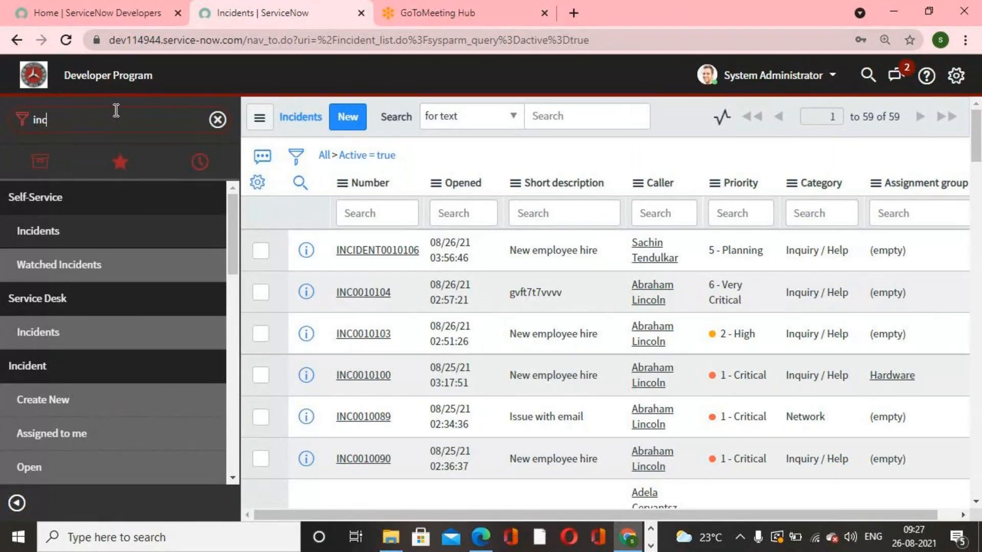
key(BackSpace)
key(BackSpace)
key(BackSpace)
text(number)
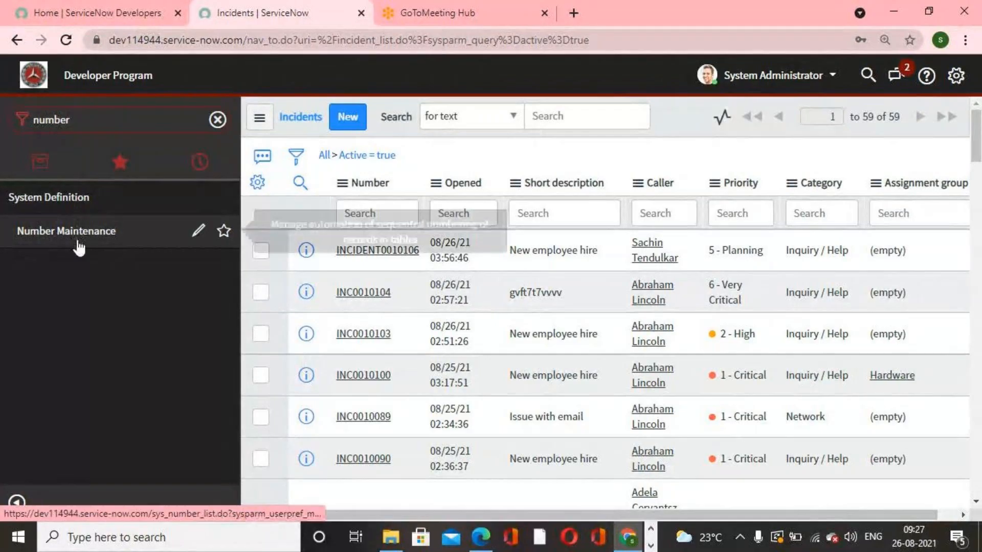
click(78, 245)
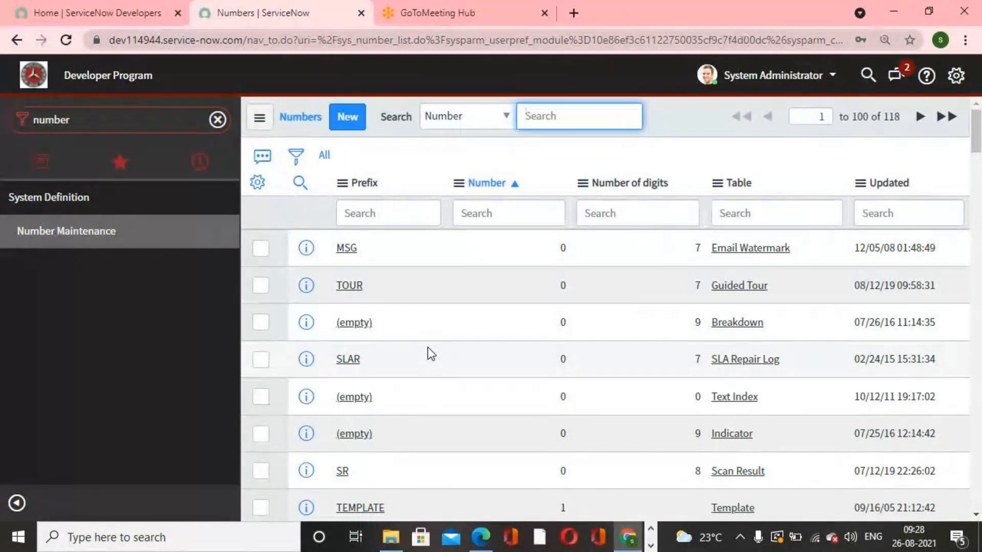
- Filter number records by prefix inc and change the Incident numbering prefix back to INC, then update
click(386, 208)
text(inc)
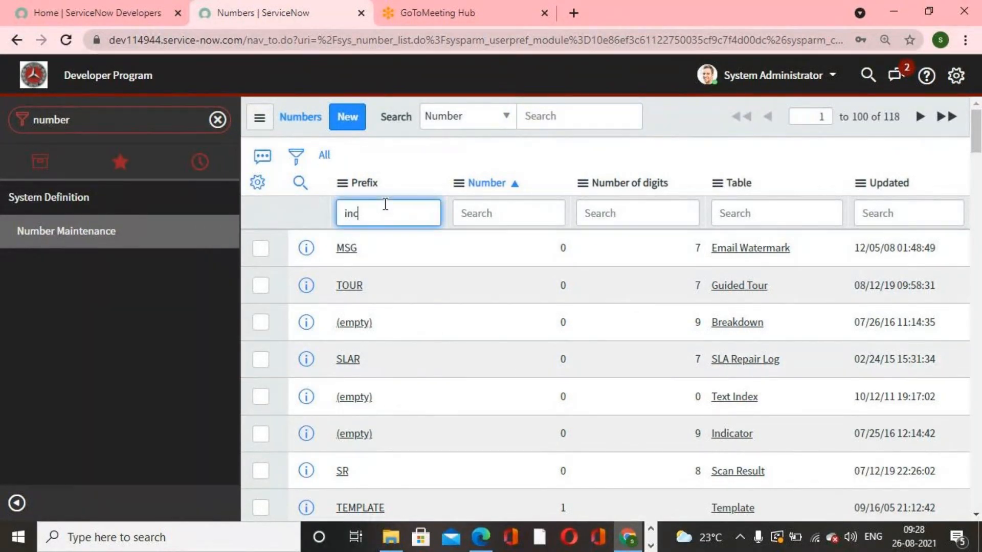
key(Return)
click(371, 249)
click(466, 212)
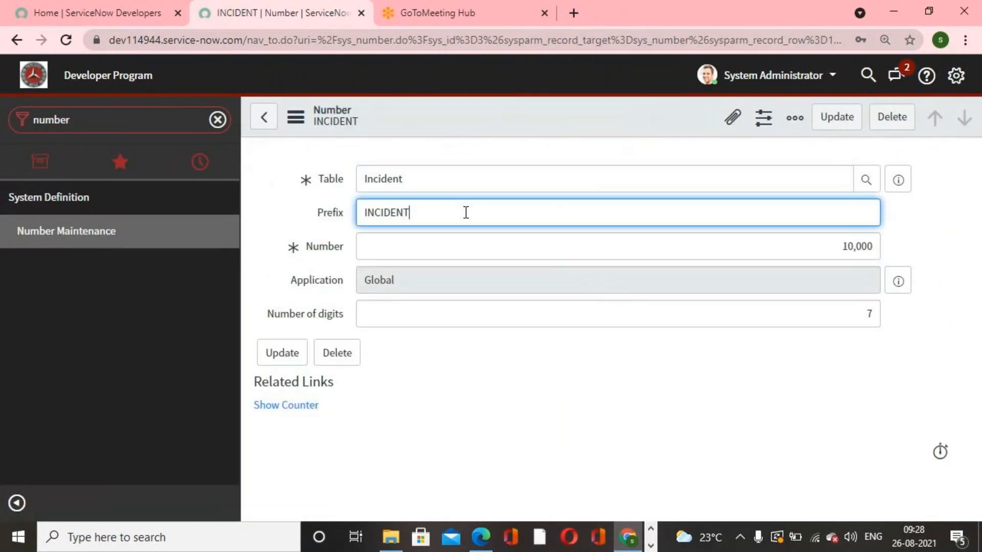
key(BackSpace)
key(BackSpace)
key(BackSpace)
key(BackSpace)
key(BackSpace)
click(837, 117)
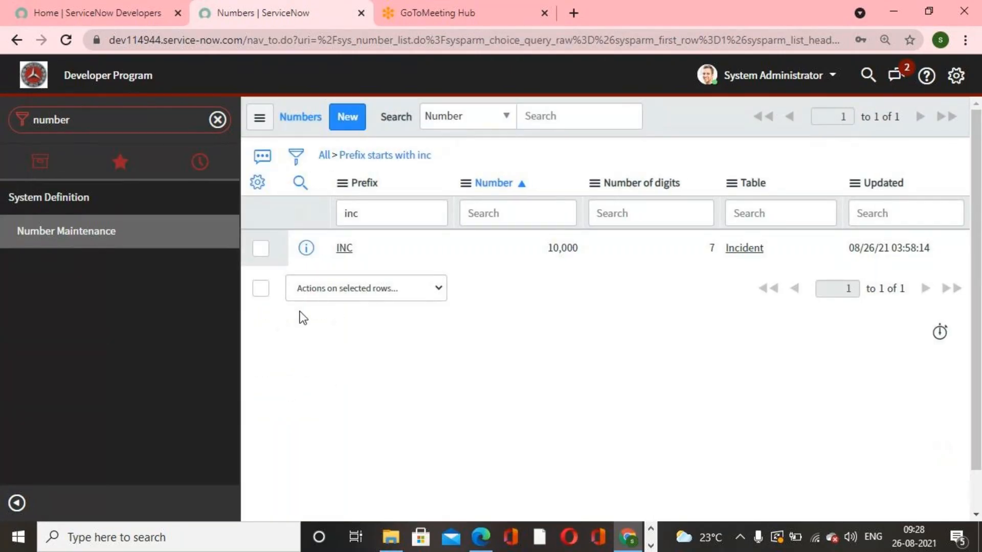
- Open a new incident form through Incident Create New and check its auto-generated number
click(90, 233)
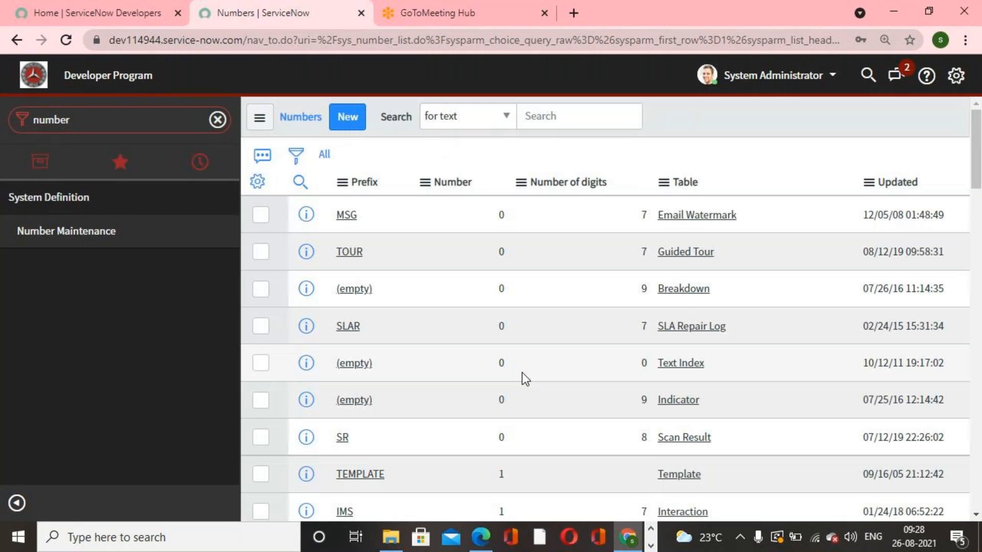
double_click(131, 119)
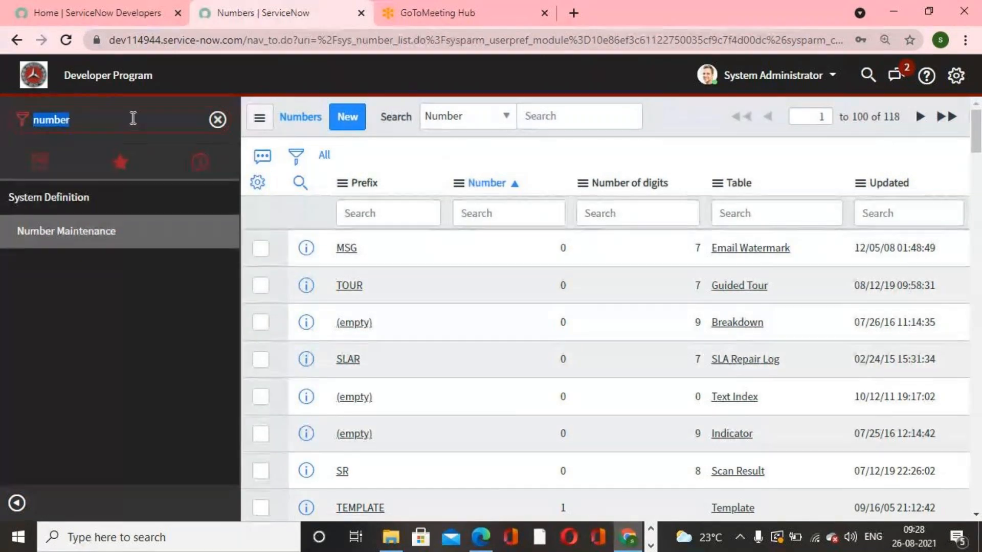
text(incident)
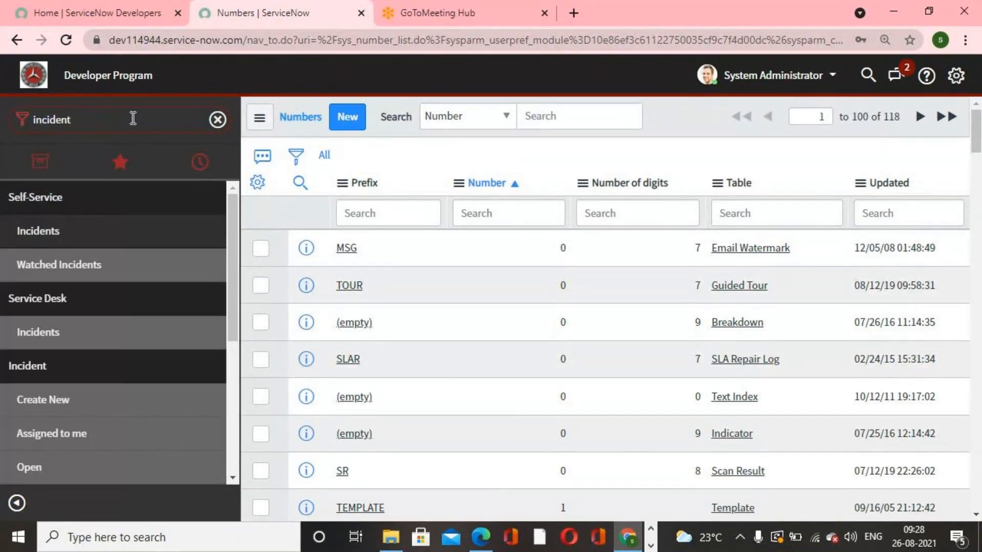
scroll(76, 358, down, 1)
click(51, 323)
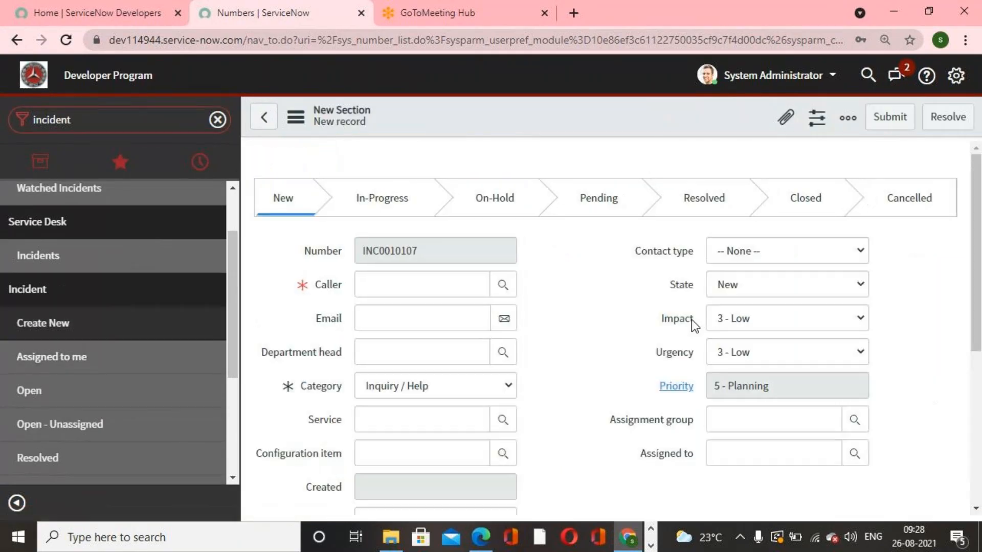
click(578, 262)
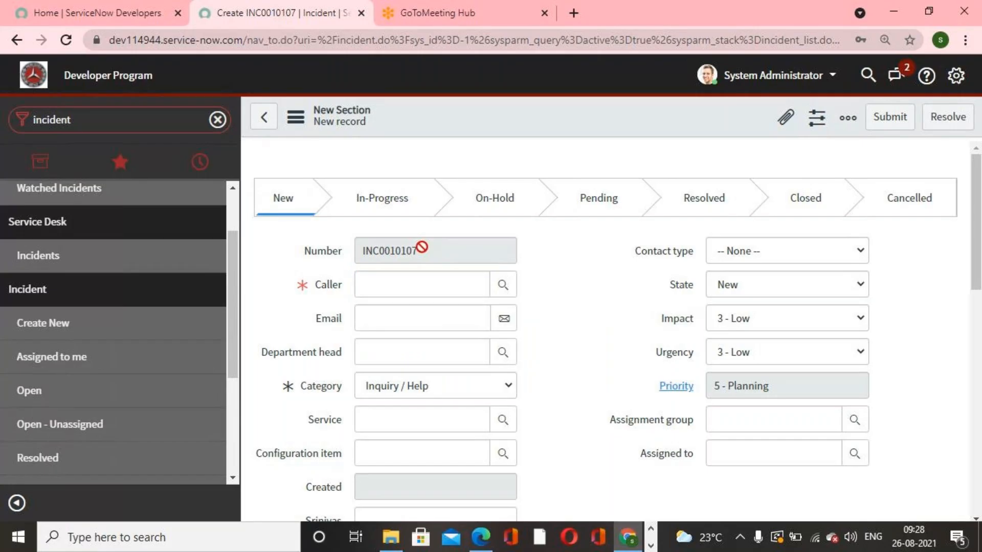
drag(428, 252, 363, 252)
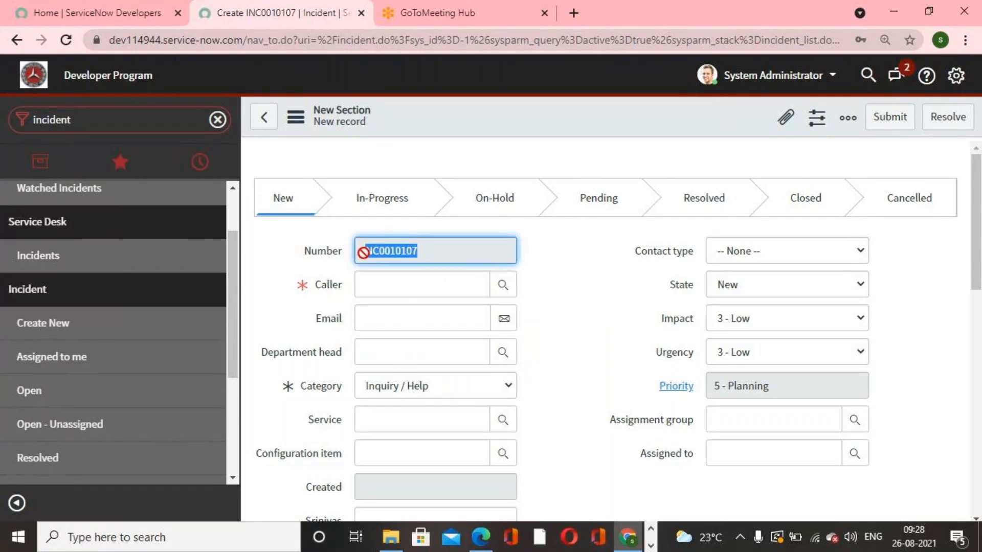
click(610, 305)
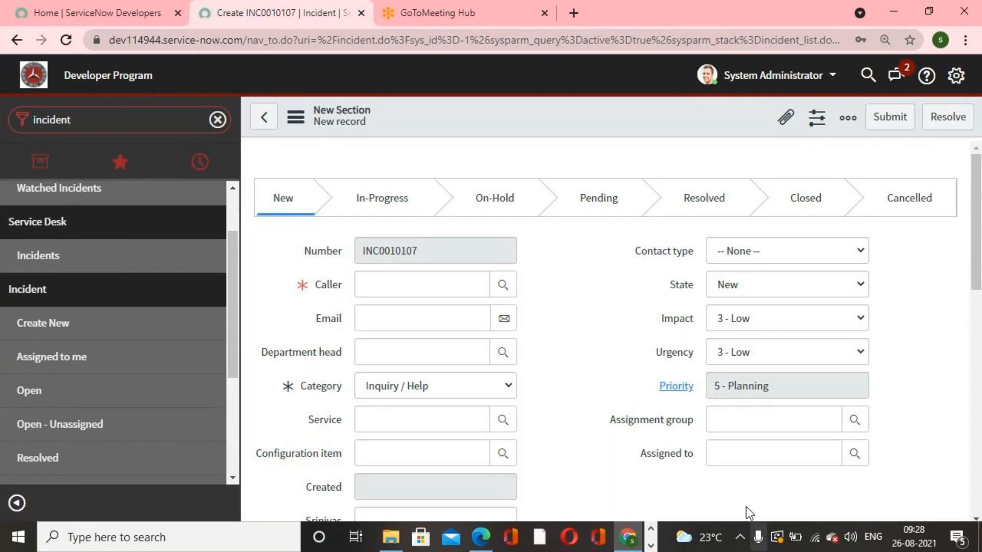
- Scroll through the fields of the new incident form
click(650, 546)
scroll(578, 345, down, 2)
scroll(578, 346, down, 5)
scroll(578, 346, up, 6)
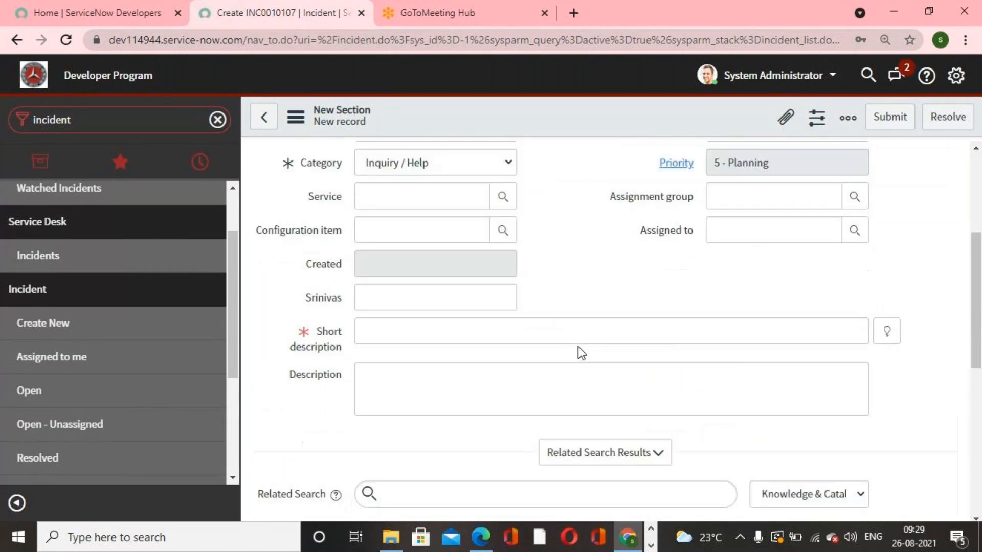
scroll(578, 345, up, 3)
scroll(578, 346, down, 4)
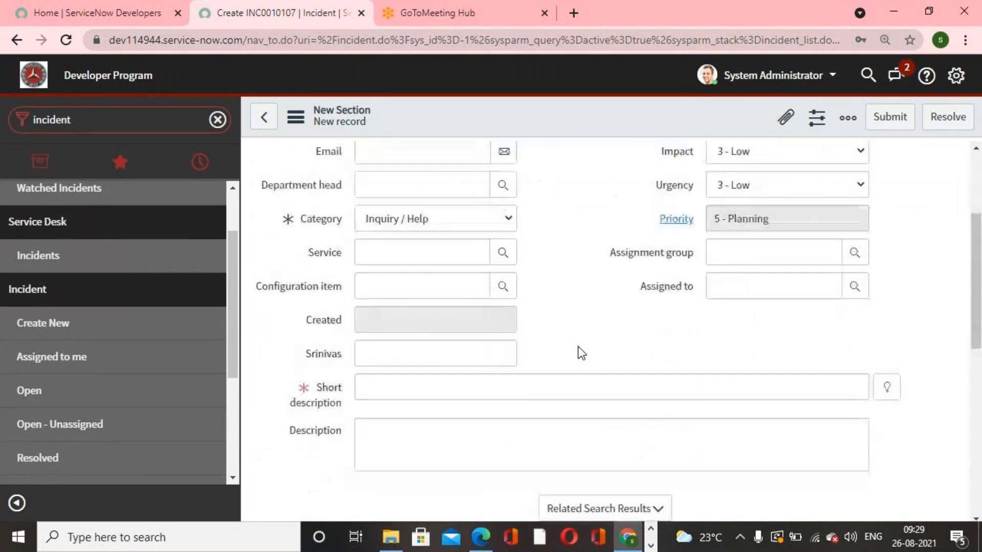
scroll(578, 347, up, 4)
- Switch to the PDF exercise and select the Default system fields list
click(481, 537)
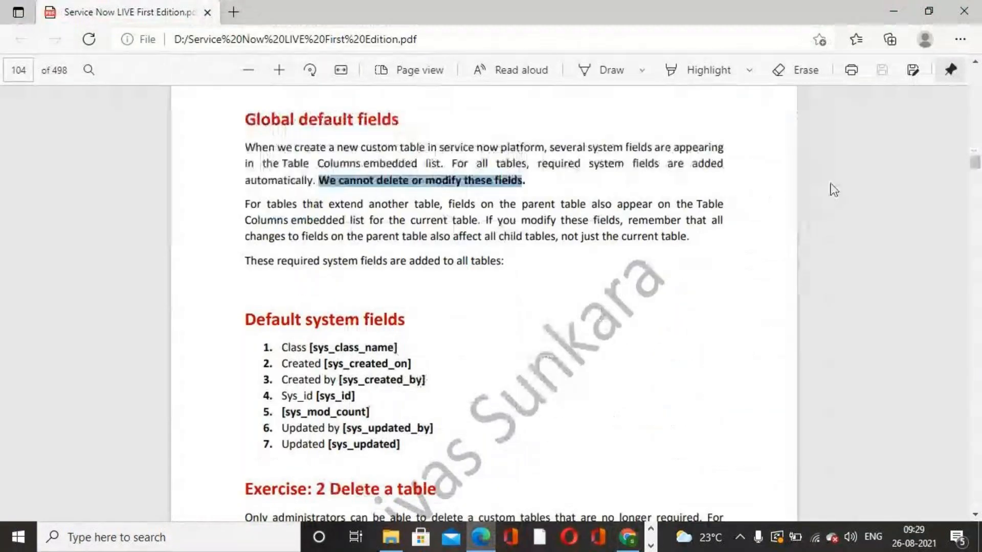
click(650, 546)
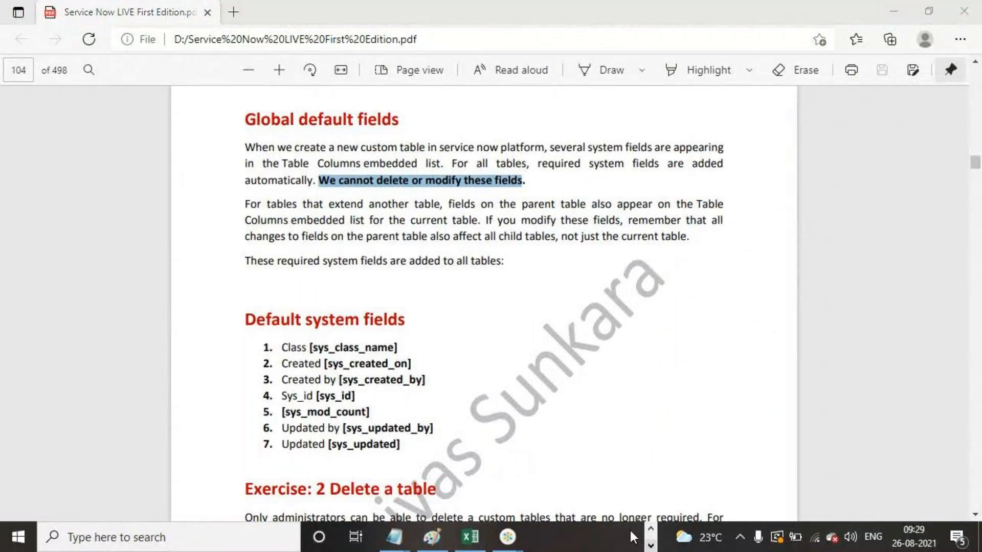
click(508, 537)
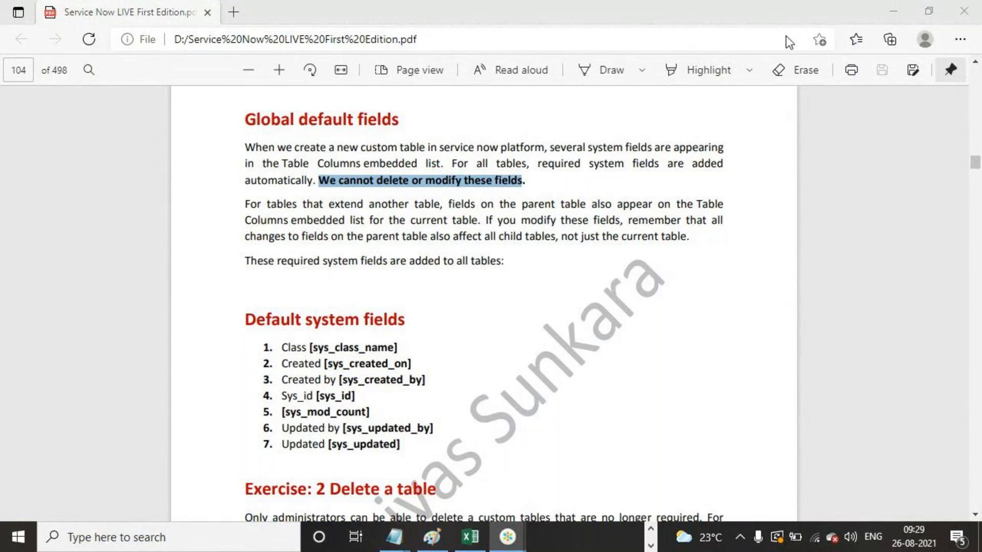
click(601, 356)
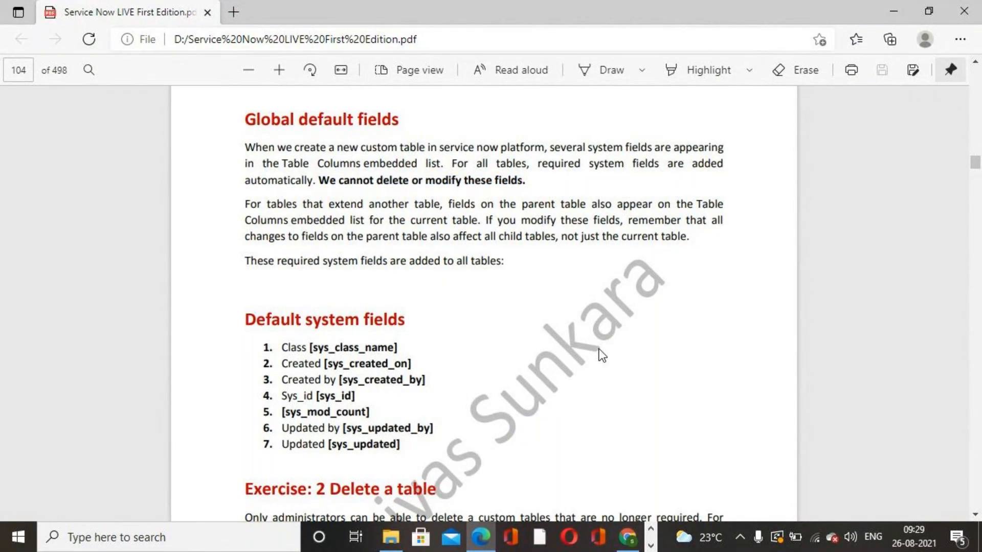
scroll(481, 323, down, 2)
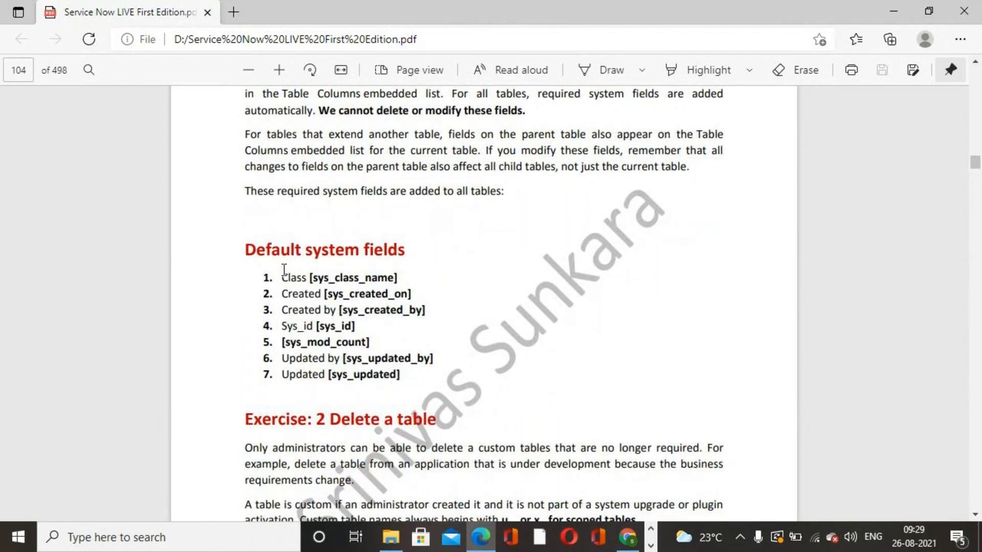
drag(281, 274, 405, 381)
mouse_move(529, 302)
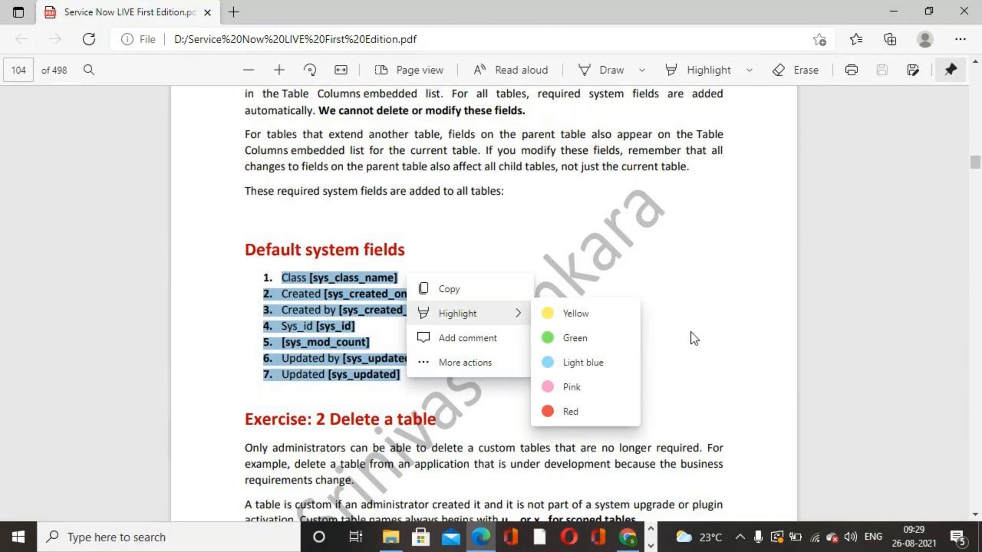
- Open the Tables list by searching the navigator for tables
click(628, 536)
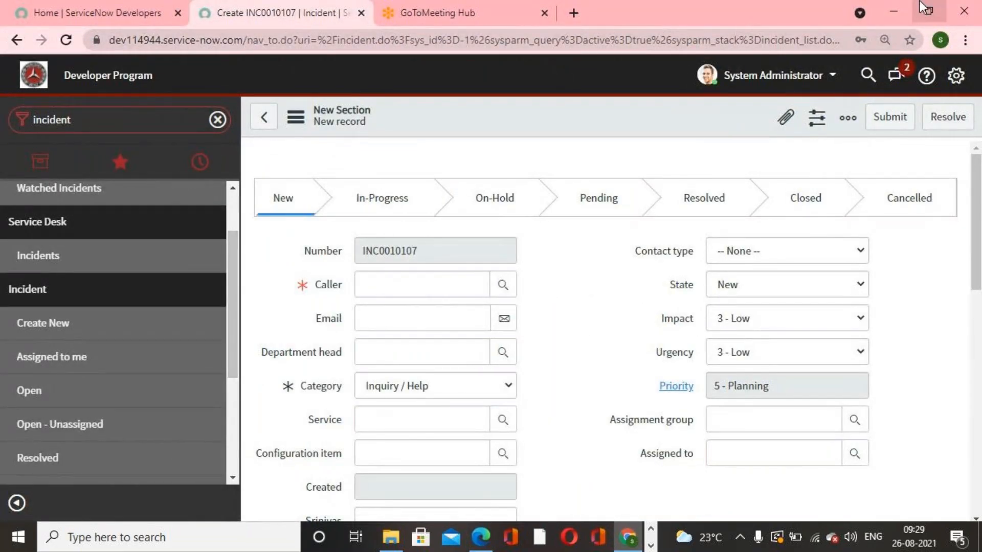
double_click(101, 120)
text(tables)
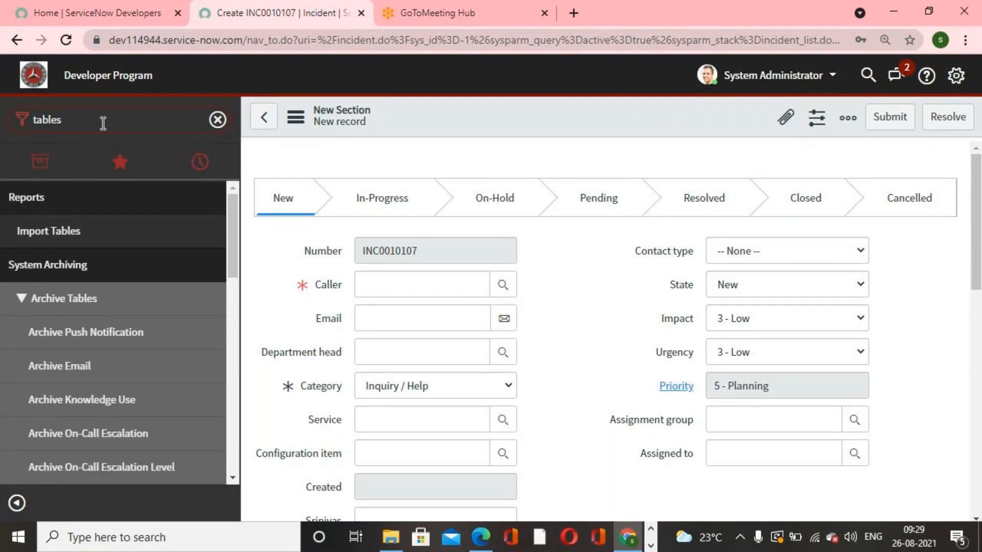
scroll(77, 241, down, 7)
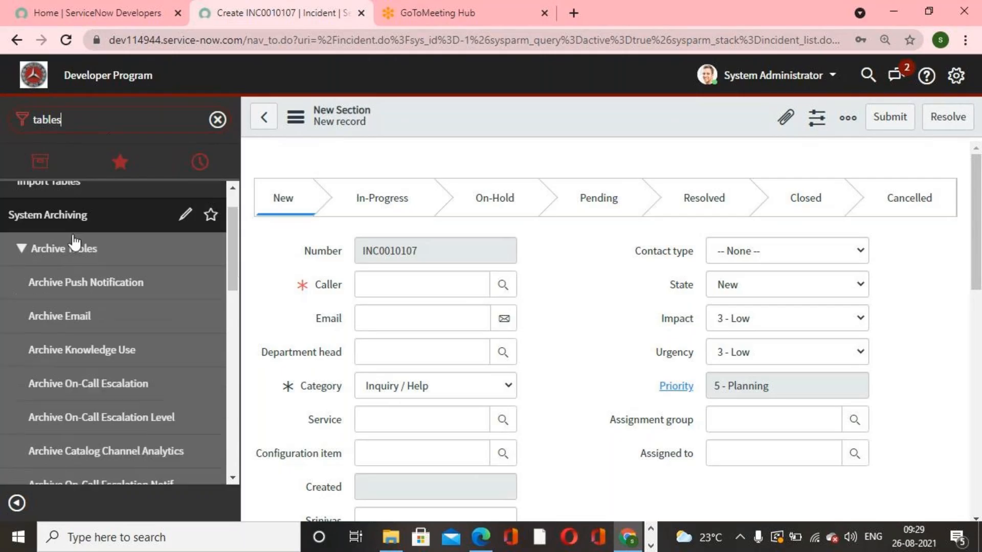
click(66, 360)
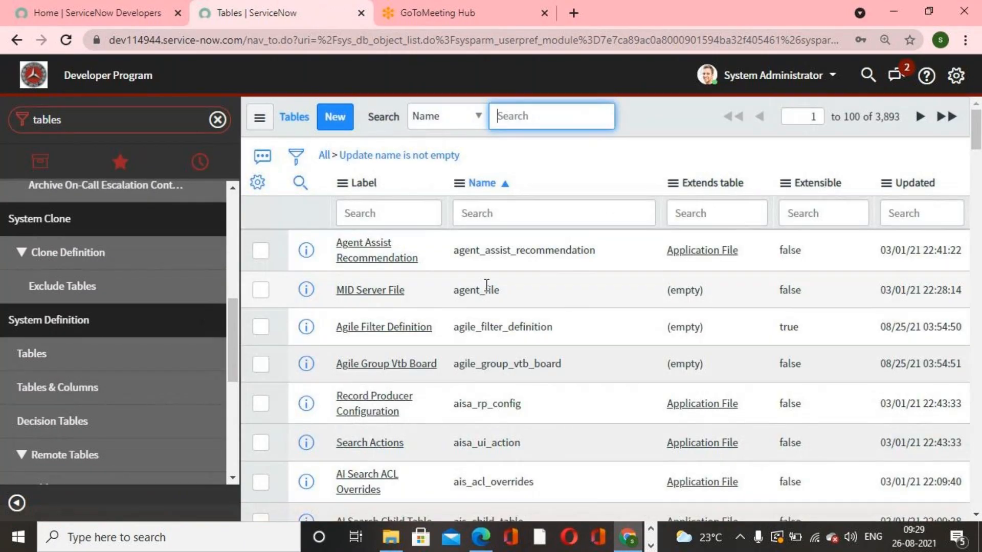
- Filter tables by labels starting with serv, sort by Updated, and open the Servicenow Academy table
click(428, 220)
text(serv)
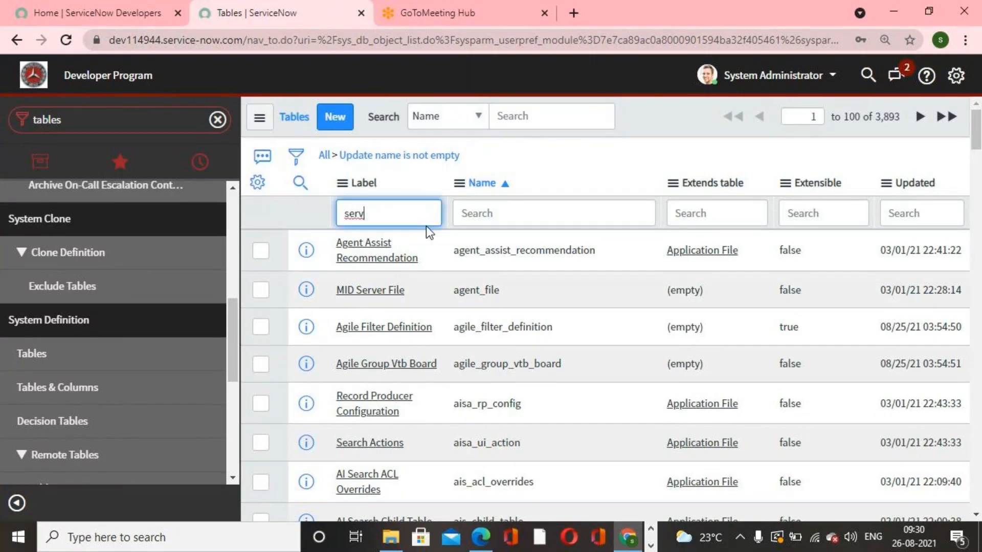
key(Return)
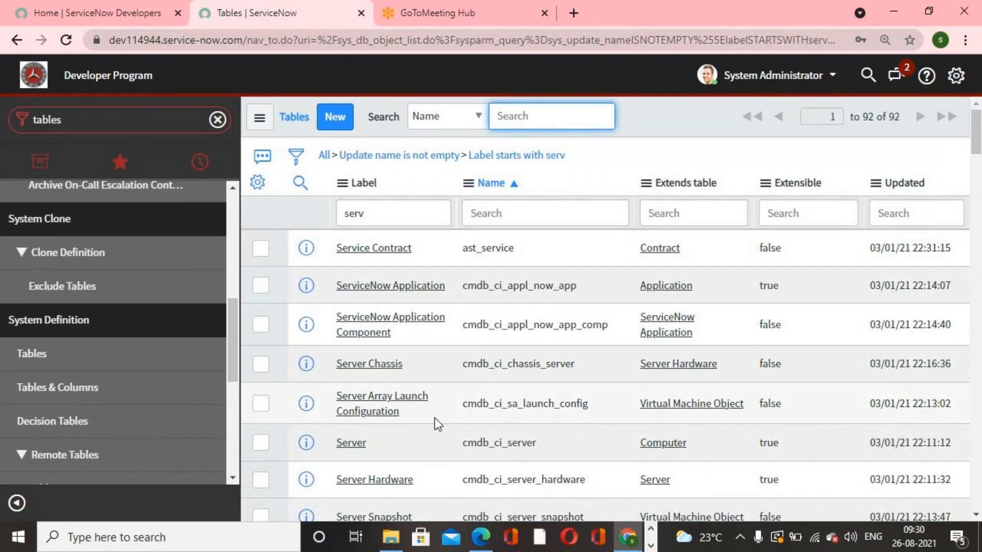
scroll(434, 418, down, 2)
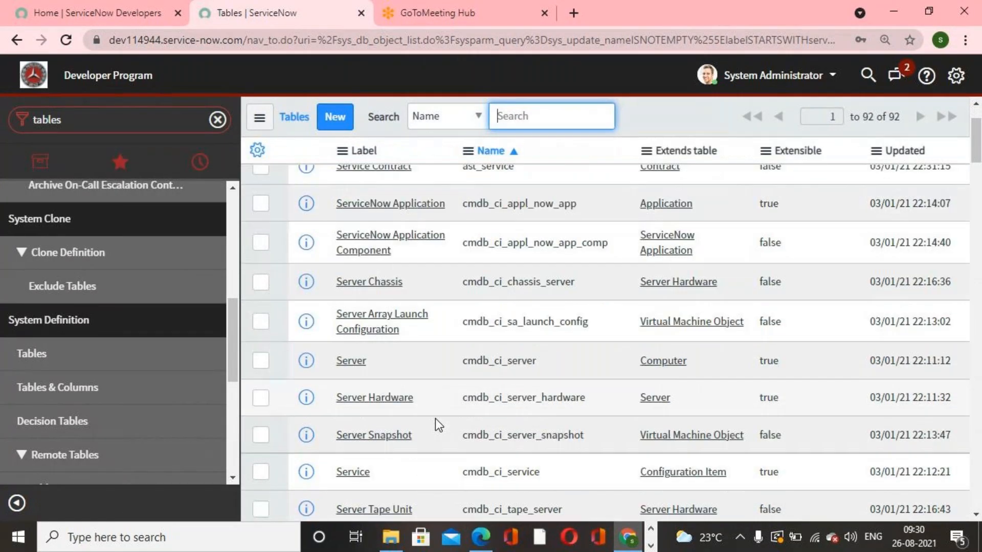
scroll(435, 419, up, 2)
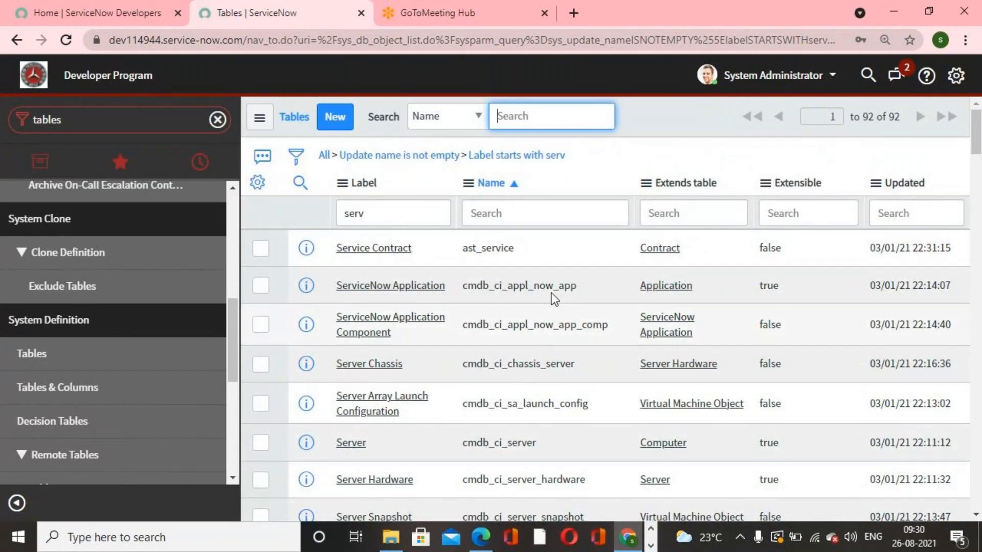
click(906, 183)
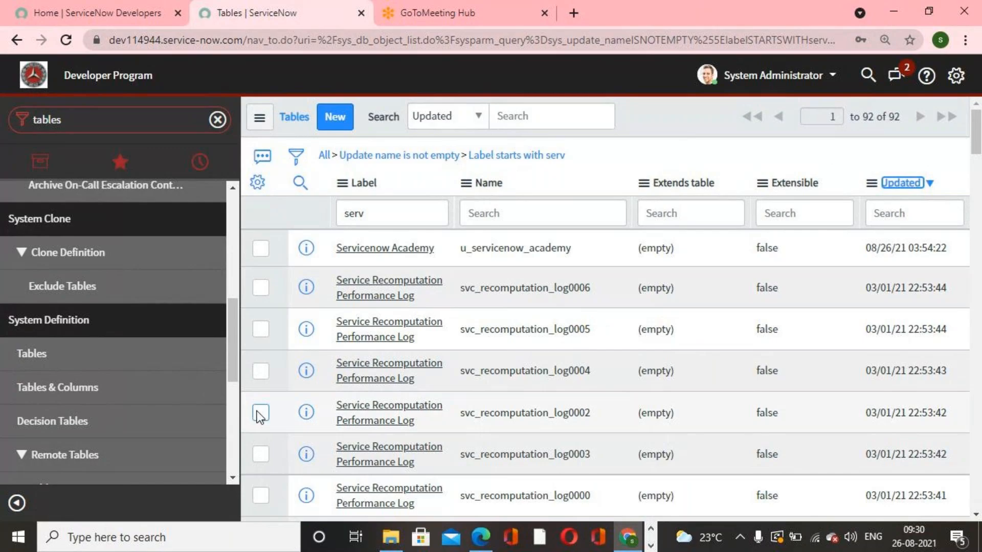
click(394, 249)
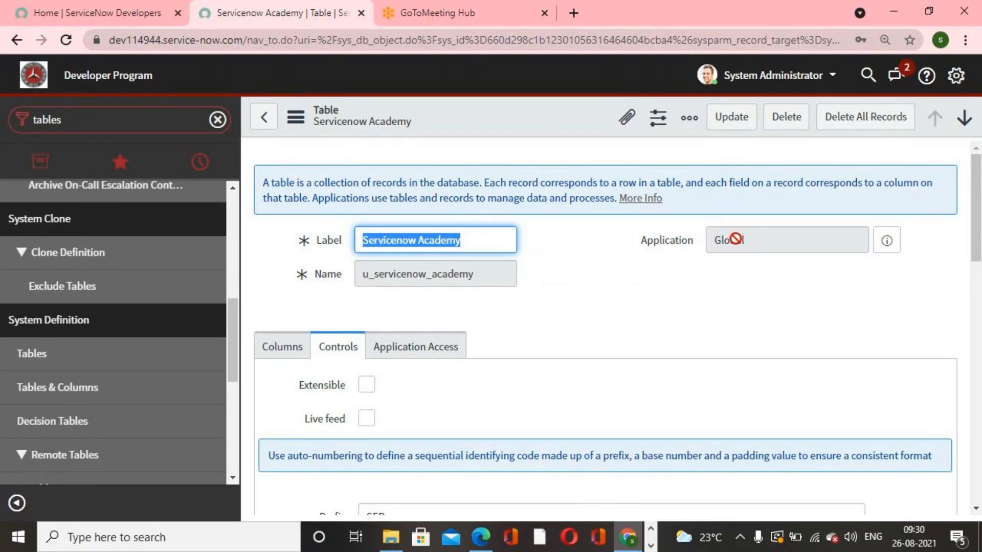
- Delete all records from the Servicenow Academy table, confirming with the word delete
click(848, 121)
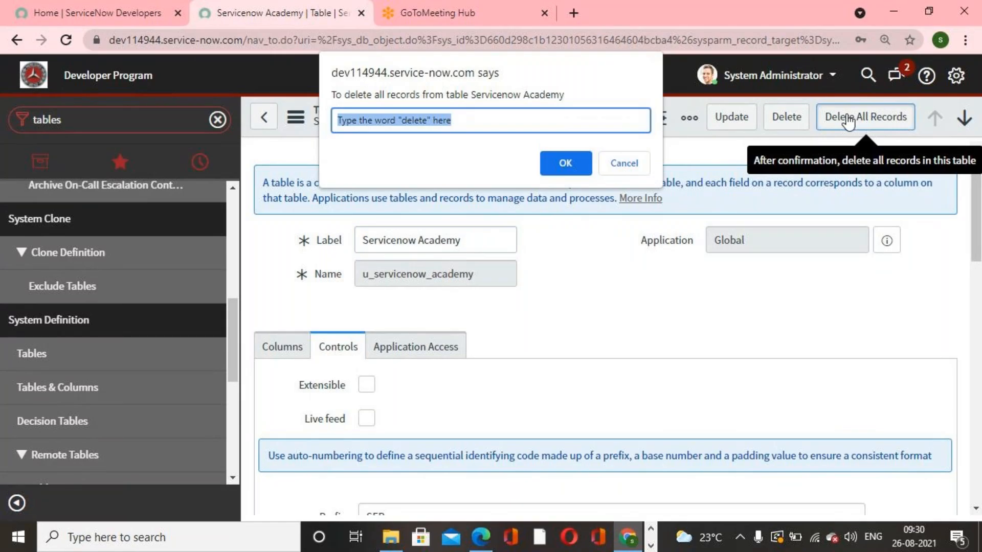
text(delete)
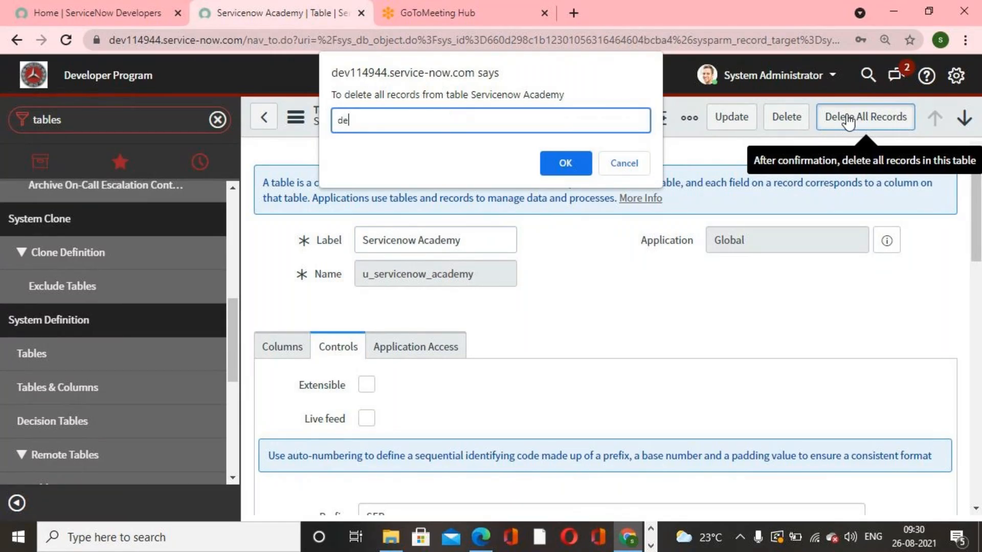
key(Return)
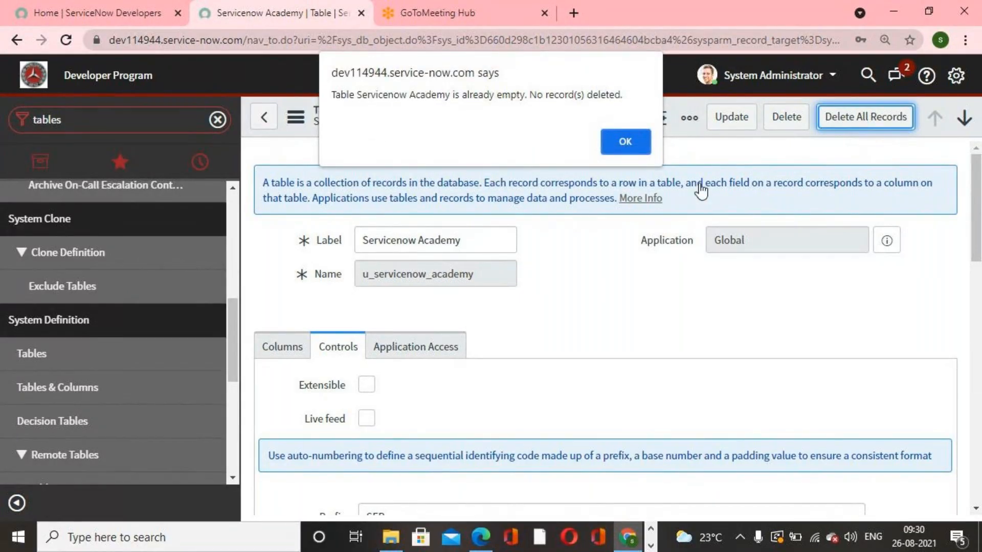
mouse_move(628, 537)
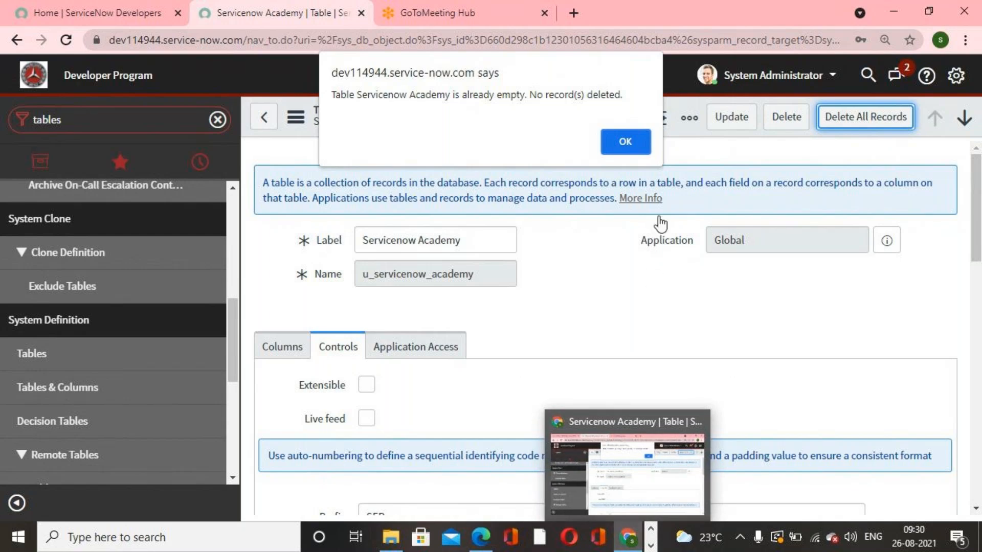
- Delete the Servicenow Academy table, confirming with the word delete
click(624, 146)
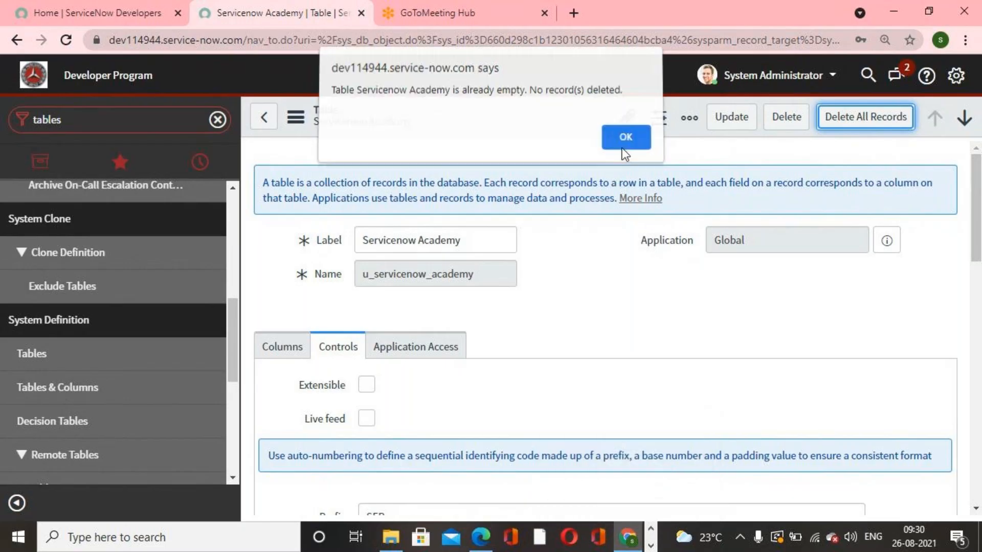
click(786, 116)
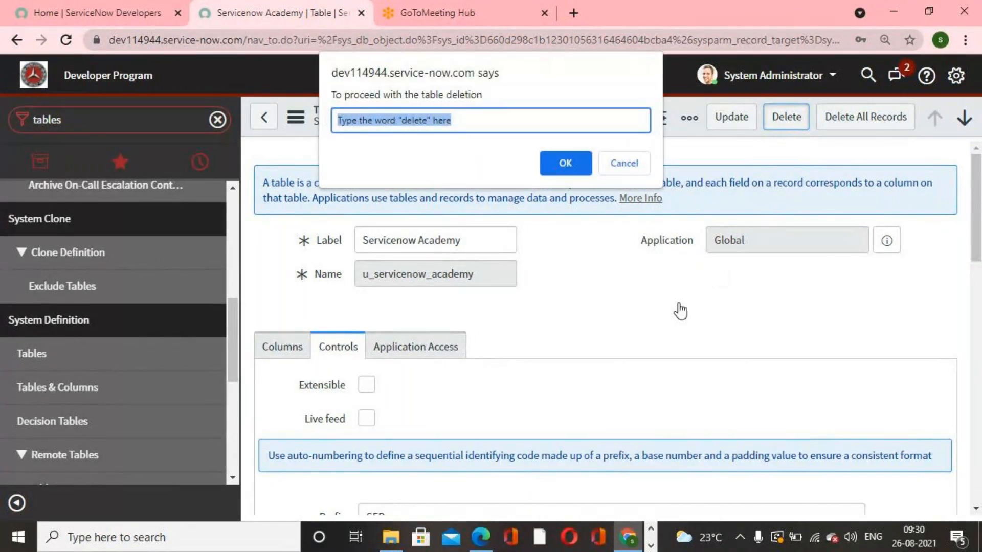
text(delete)
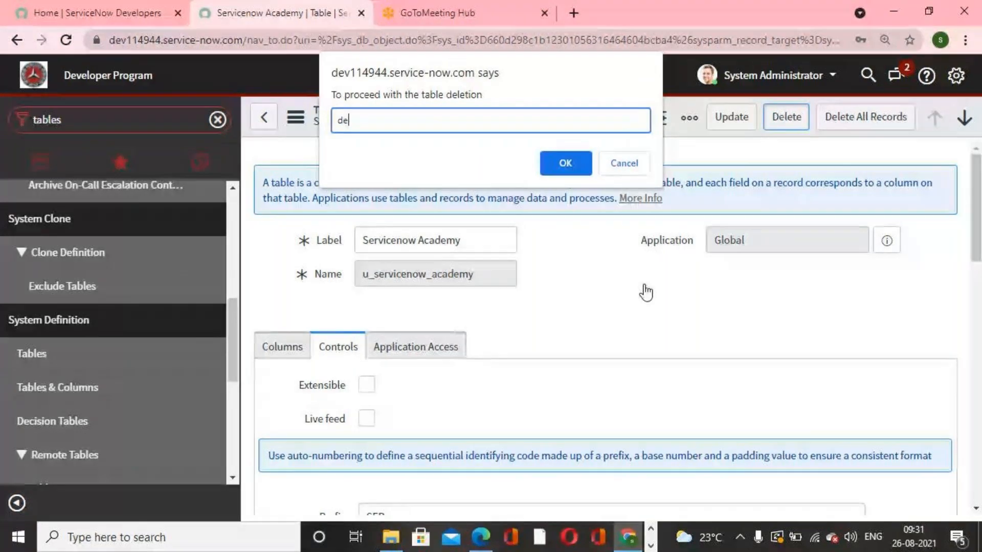
key(Return)
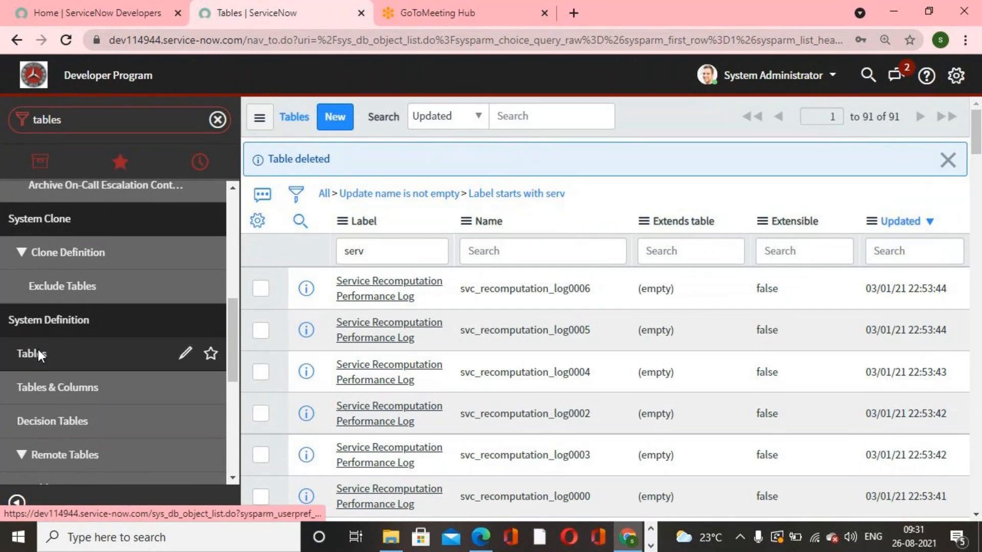
- Open the Incident table definition from the Tables list, filtering names by incident
click(39, 354)
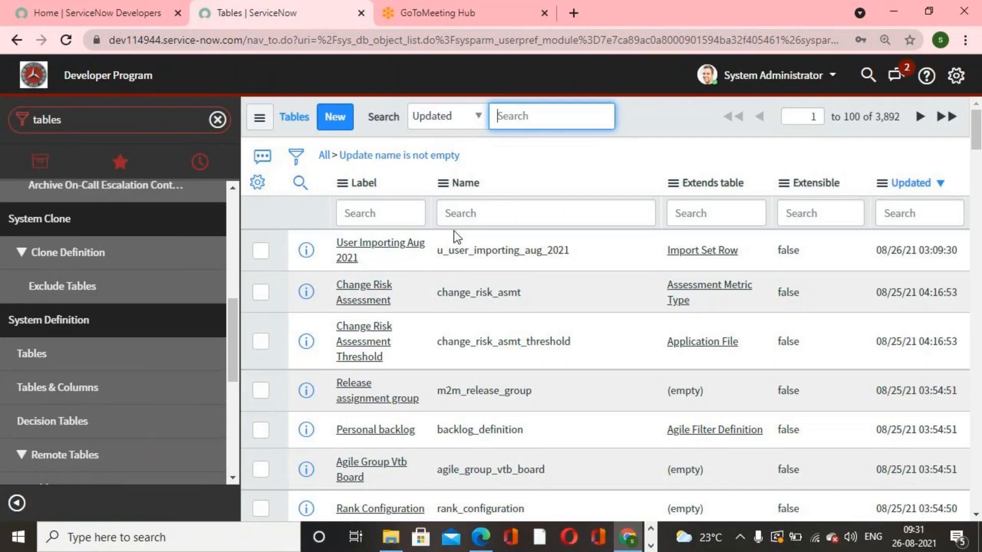
click(451, 210)
text(inc)
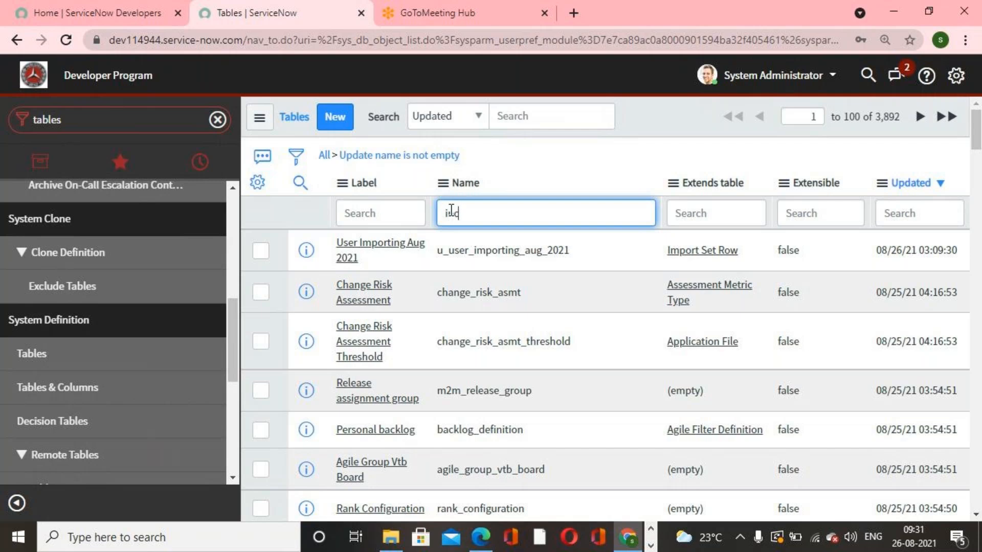
text(ident)
key(Return)
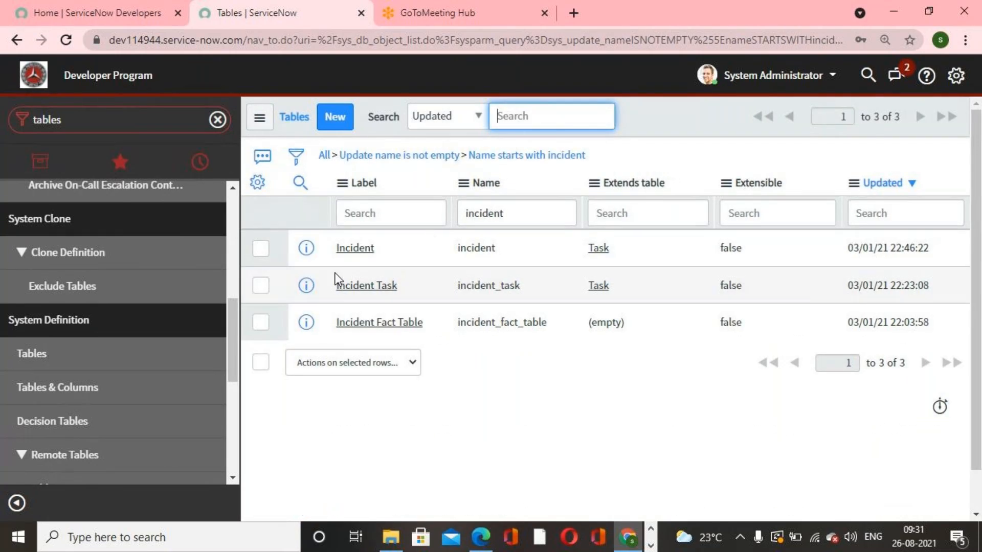
click(357, 249)
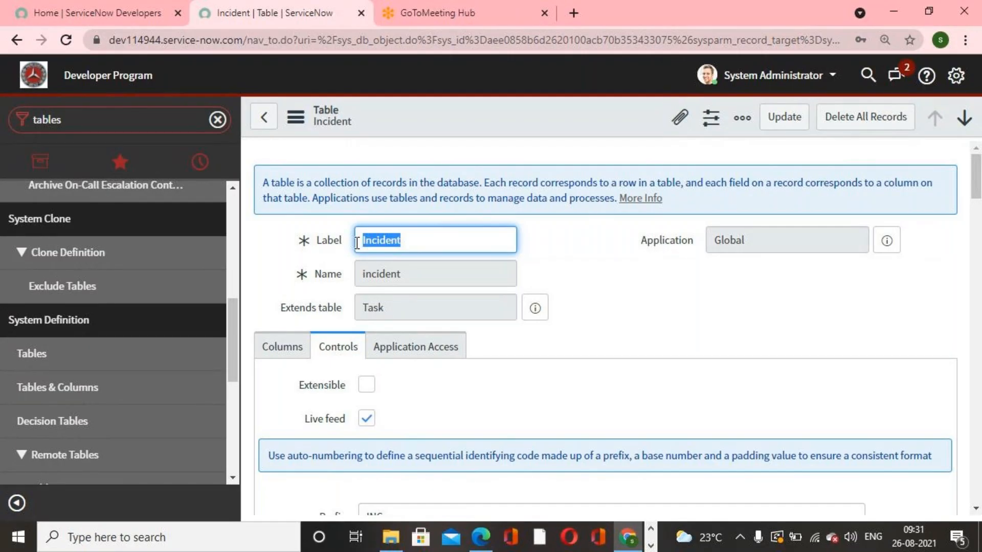
- Return and open the list of all incidents through the navigator
click(561, 248)
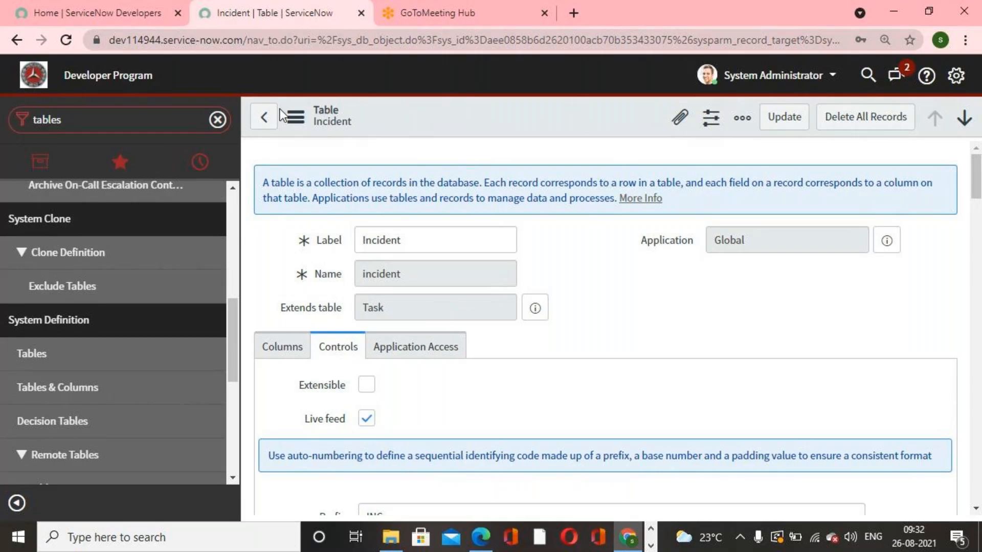
click(258, 122)
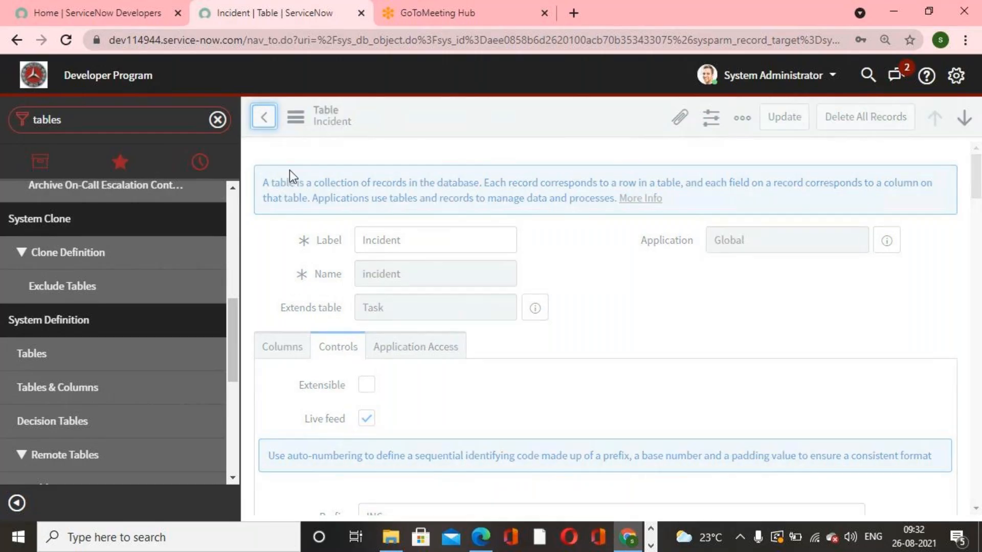
scroll(135, 331, up, 3)
click(139, 119)
text(incide)
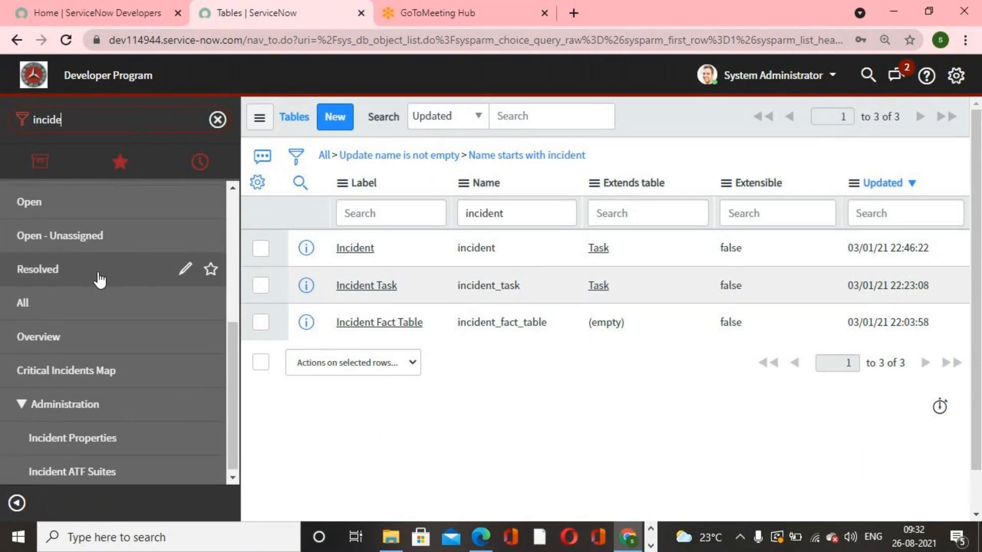
scroll(99, 280, up, 4)
scroll(92, 329, down, 1)
scroll(82, 358, down, 2)
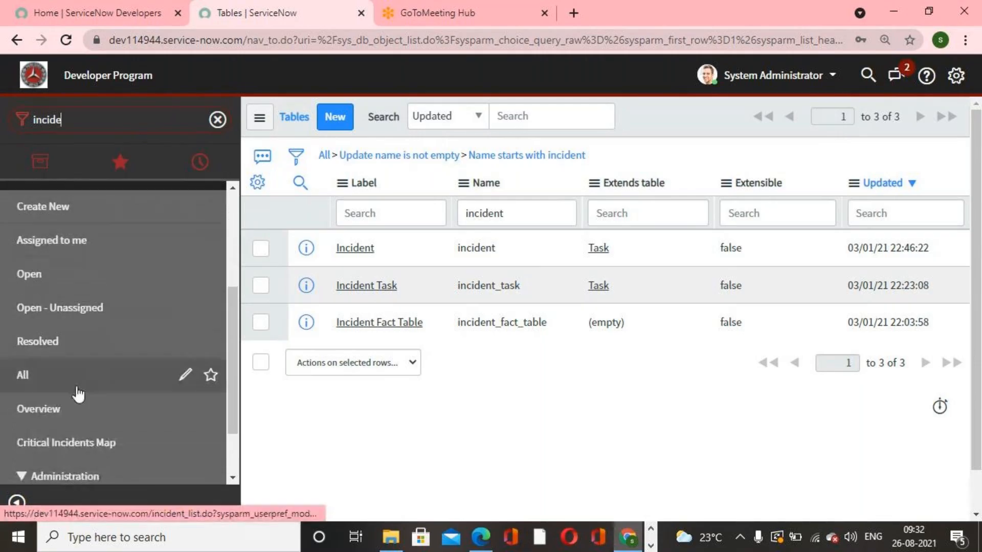
click(74, 388)
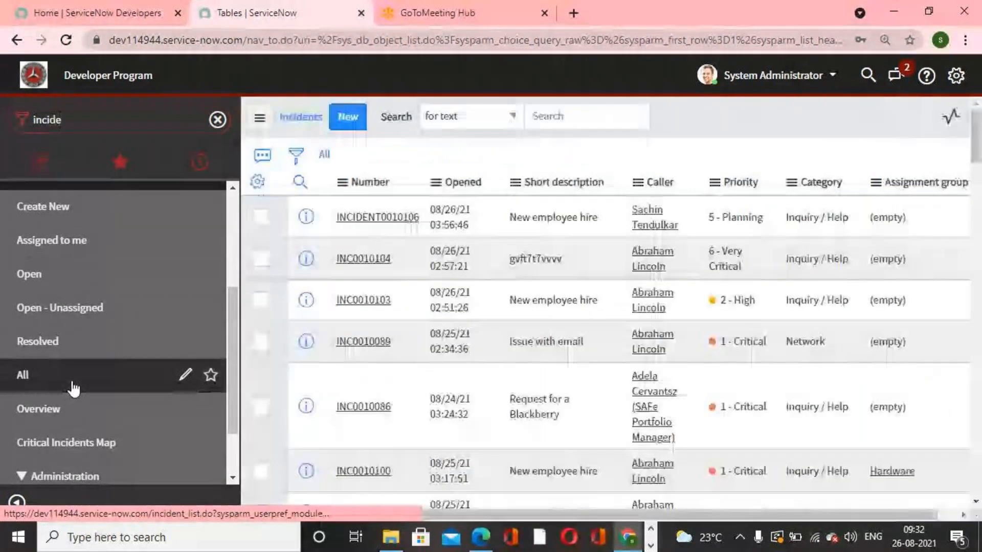
- Delete incident INC0000017 from the incidents list and confirm the deletion
scroll(482, 353, down, 10)
scroll(483, 354, down, 10)
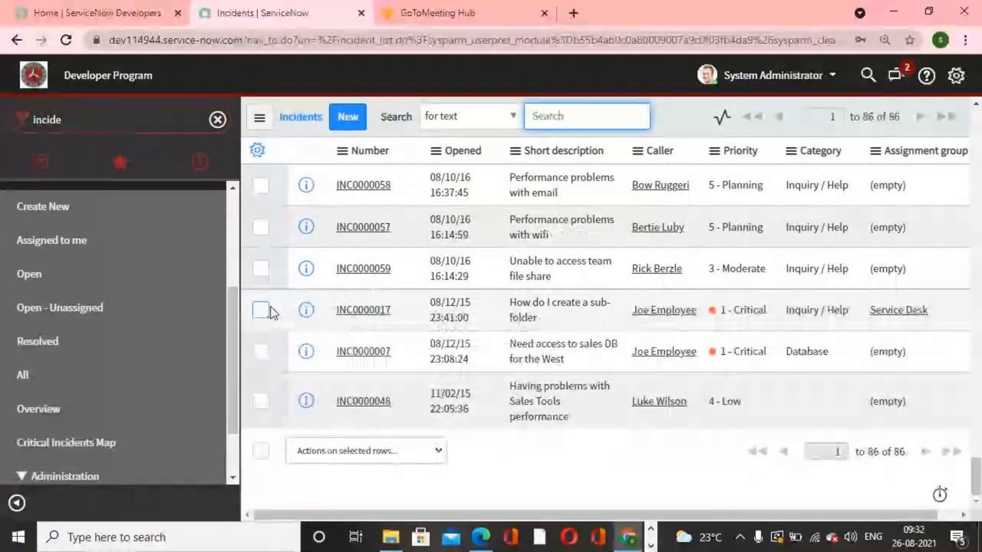
click(262, 309)
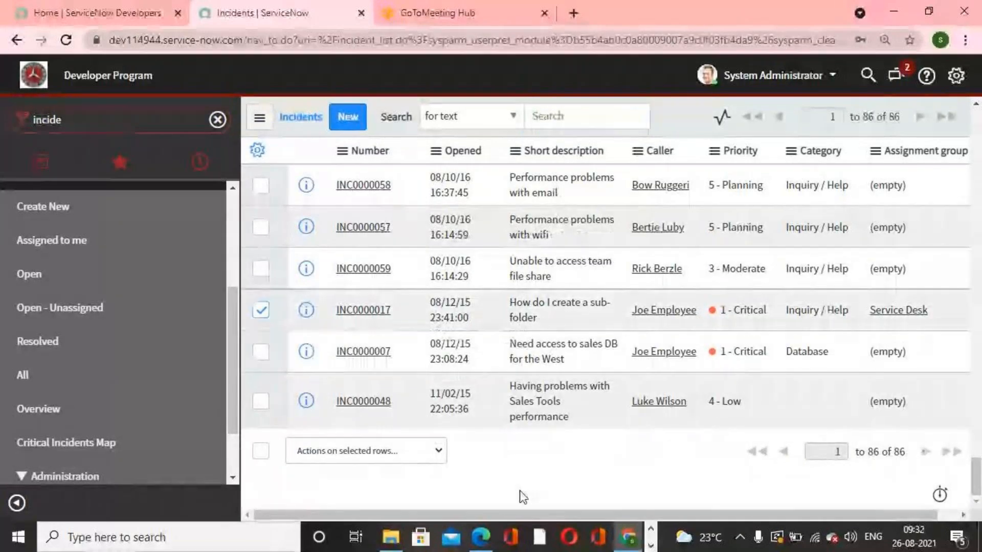
click(439, 452)
click(325, 234)
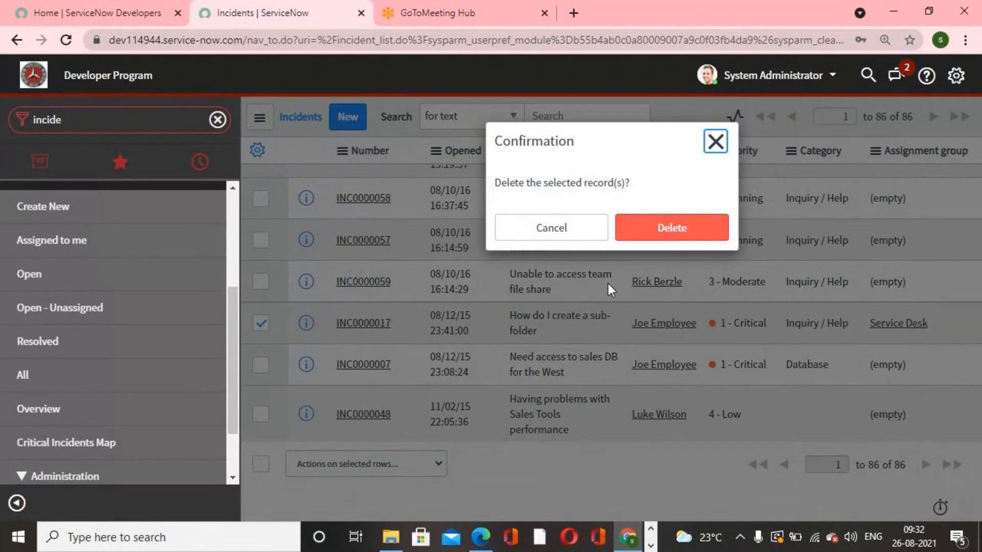
click(656, 236)
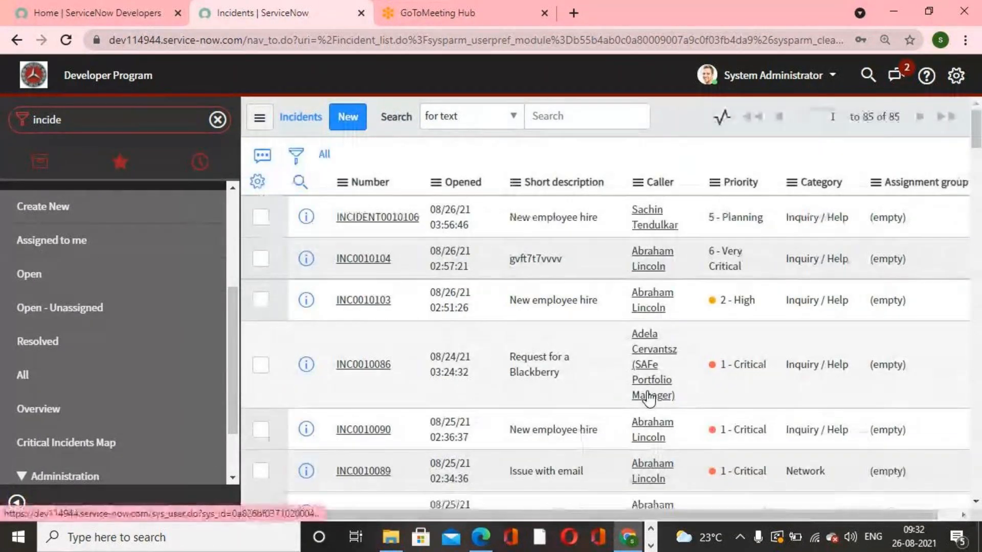
- Close two conversations in the Connect sidebar and hide the sidebar
scroll(649, 399, up, 15)
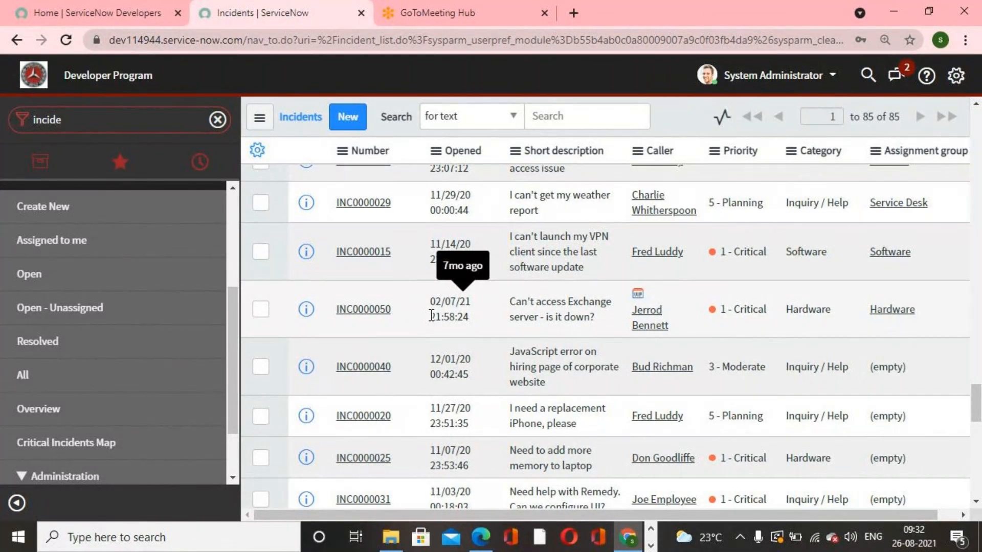
click(896, 76)
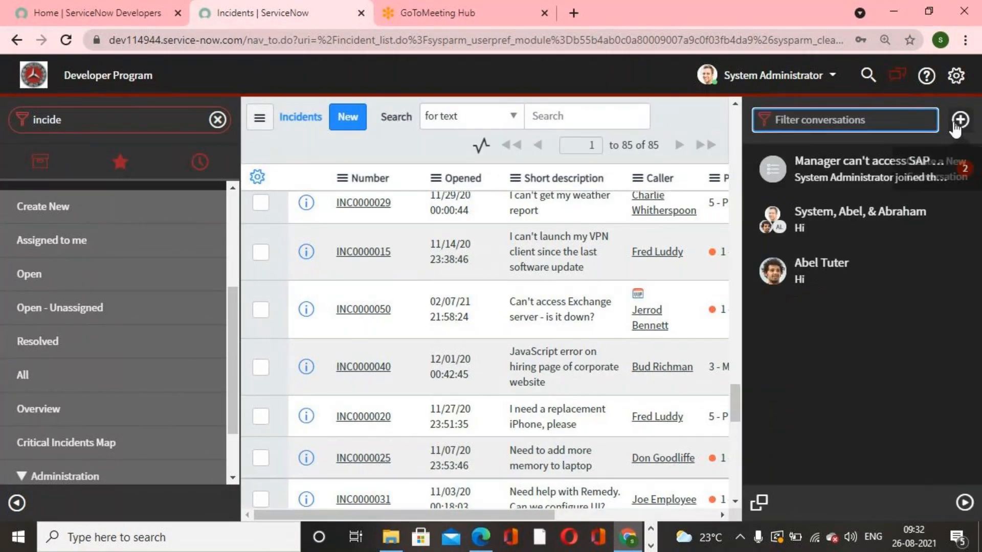
click(960, 174)
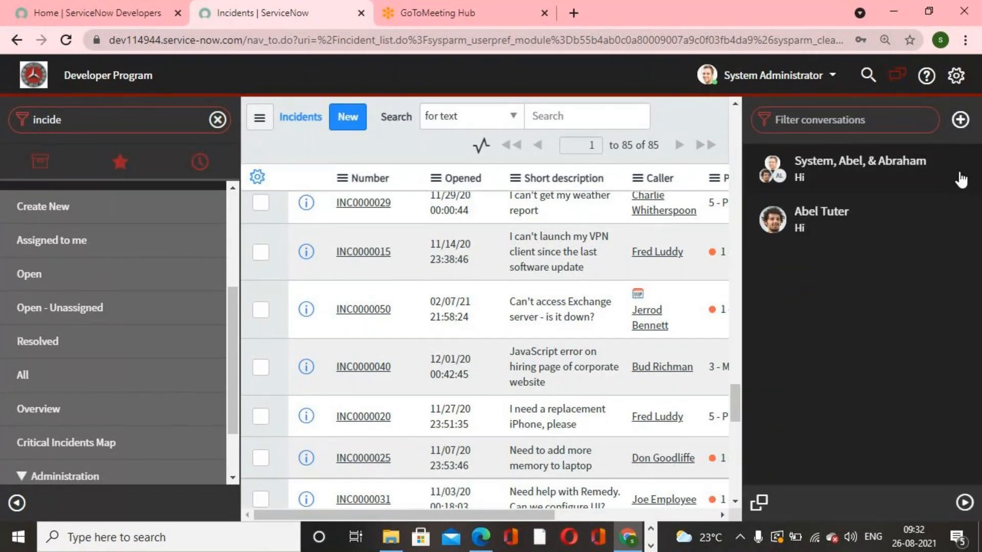
click(961, 169)
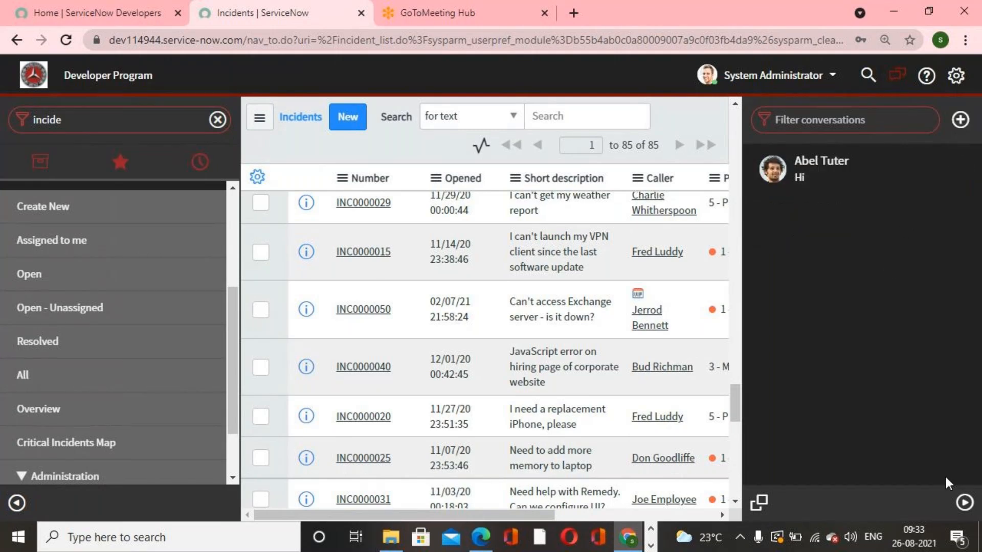
click(964, 503)
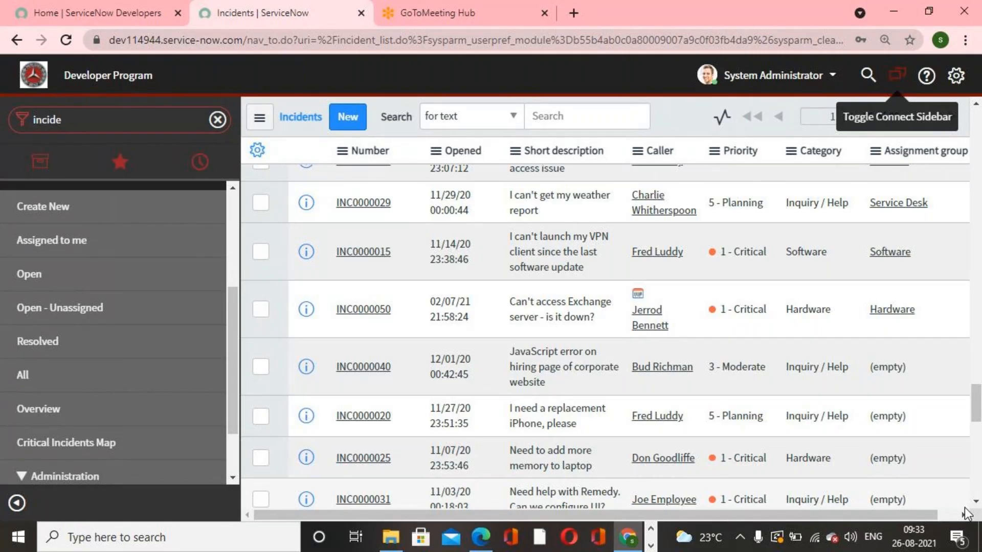
- Restore the deleted incident INC0000017 from Deleted Records with Undelete With Related, confirming with yes
click(150, 120)
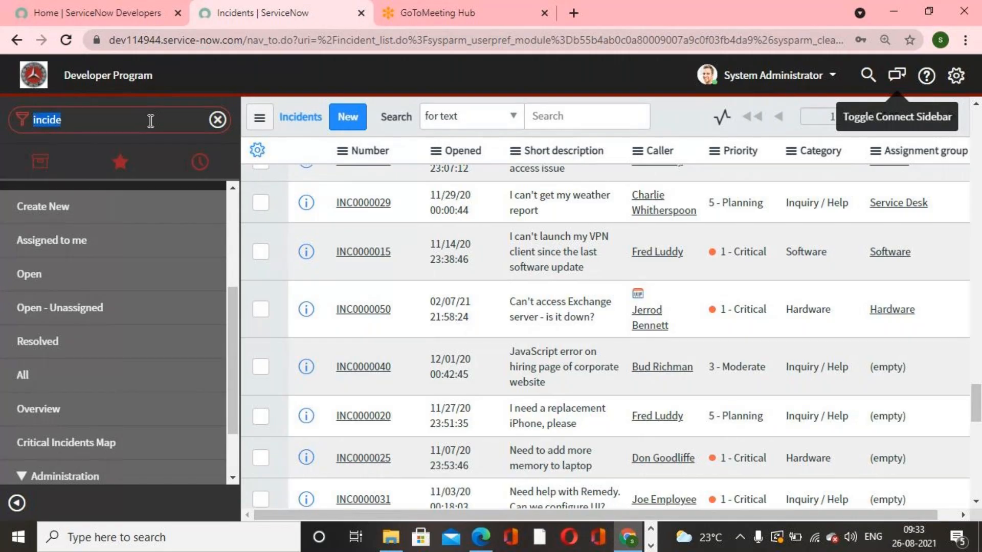
text(delet)
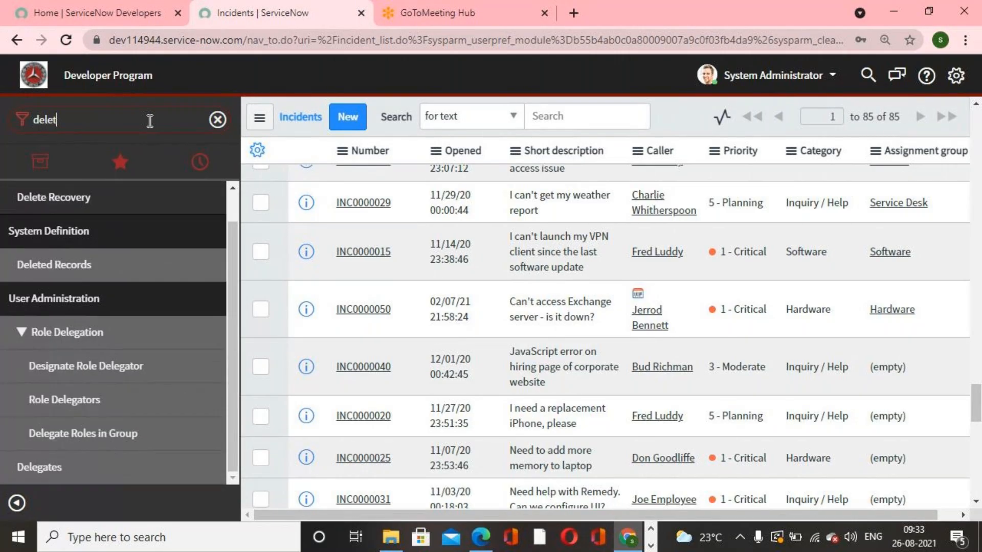
text(ed)
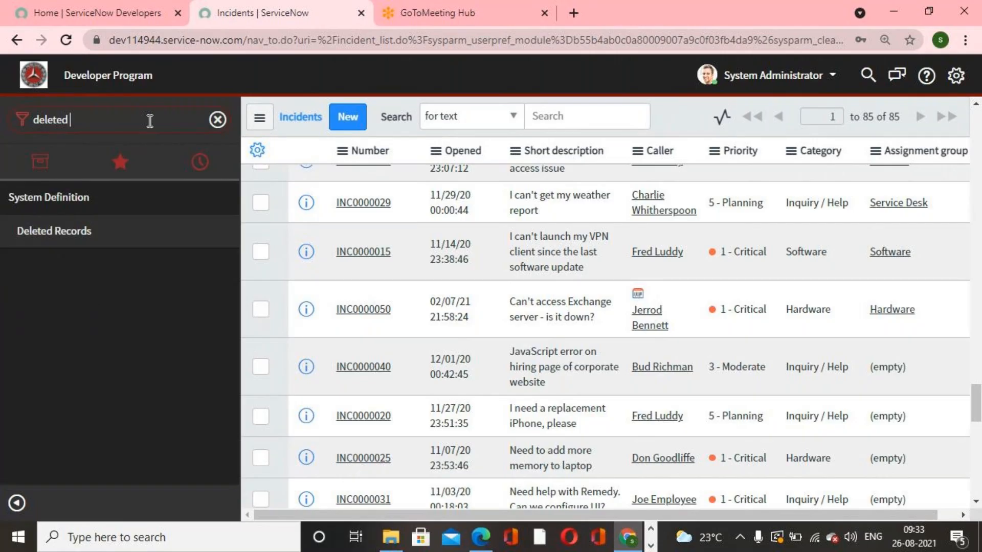
click(86, 246)
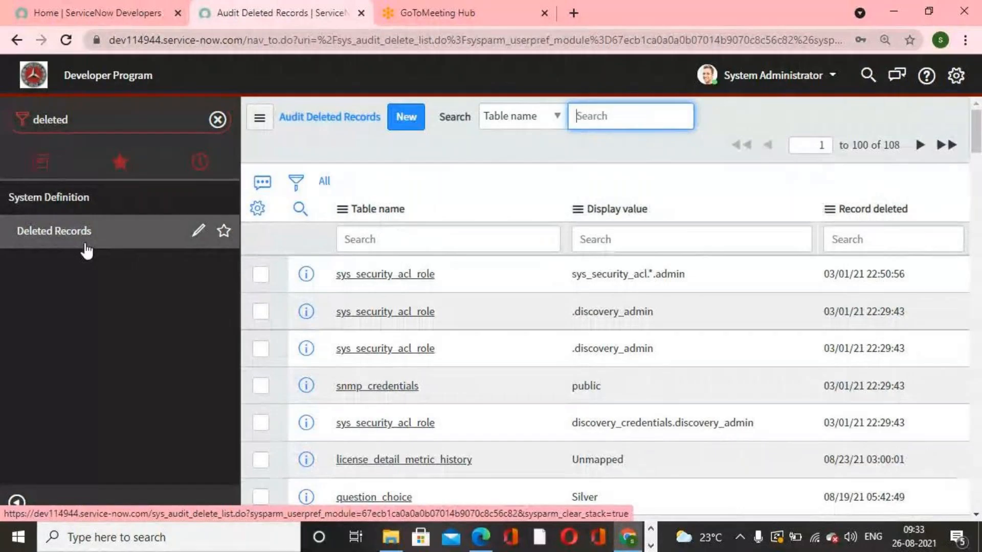
click(869, 210)
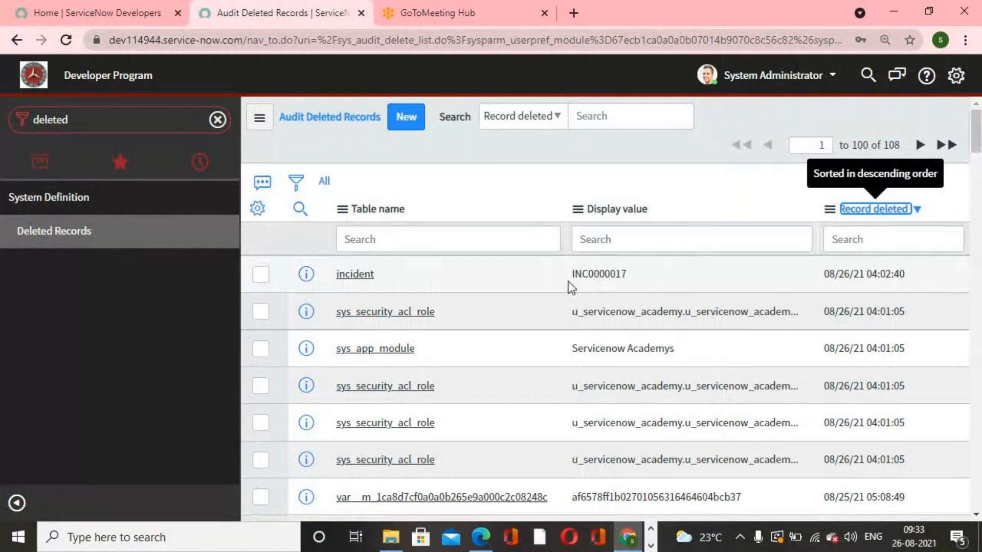
click(359, 275)
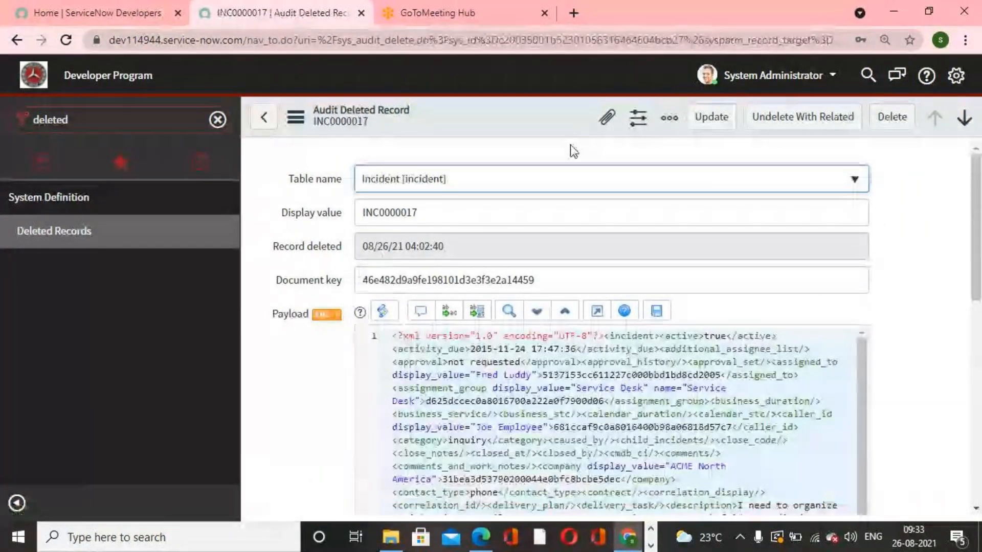
click(784, 122)
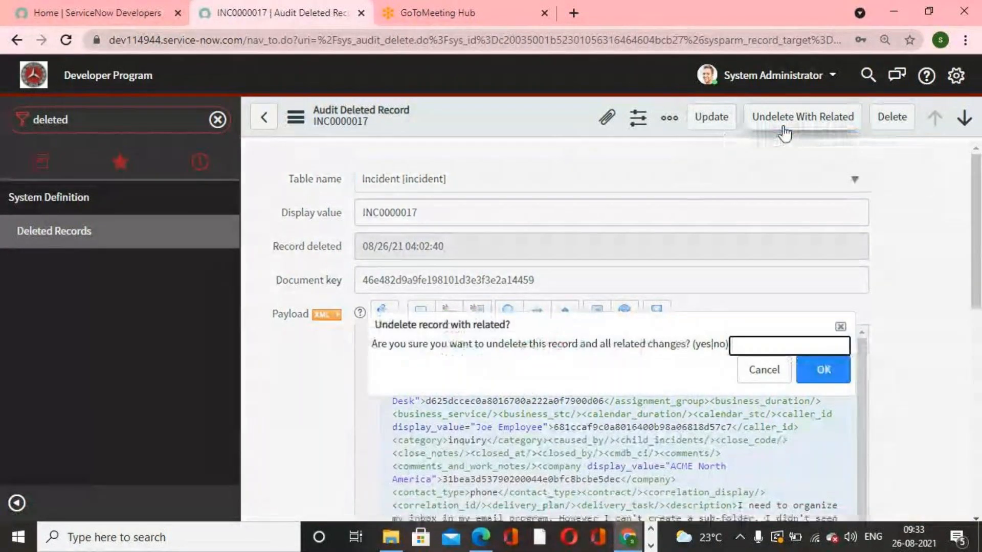
text(yes)
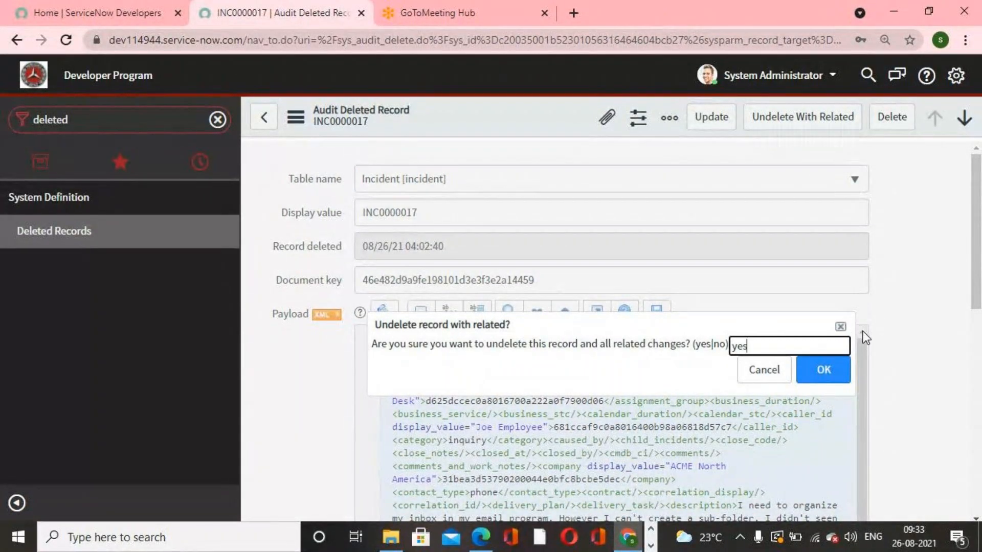
click(833, 371)
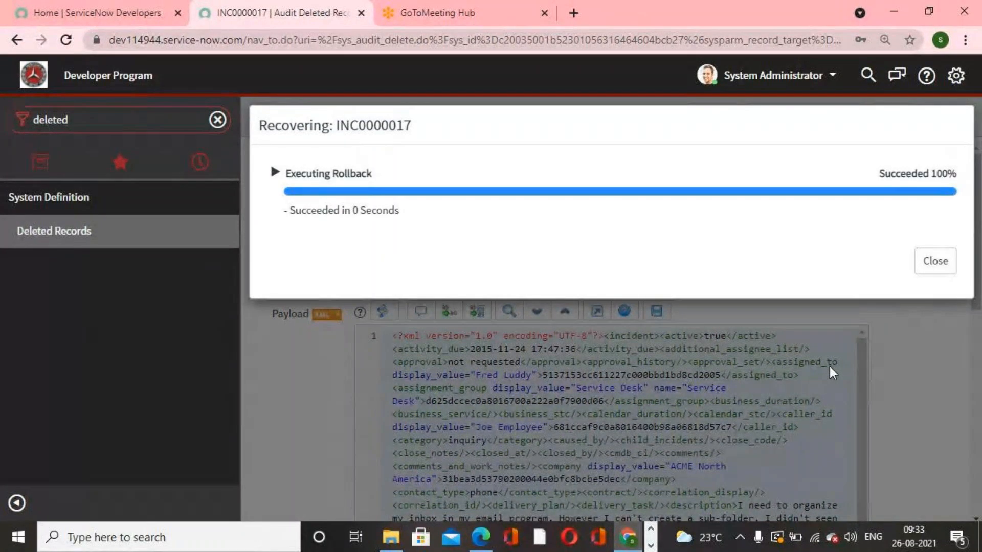
click(935, 261)
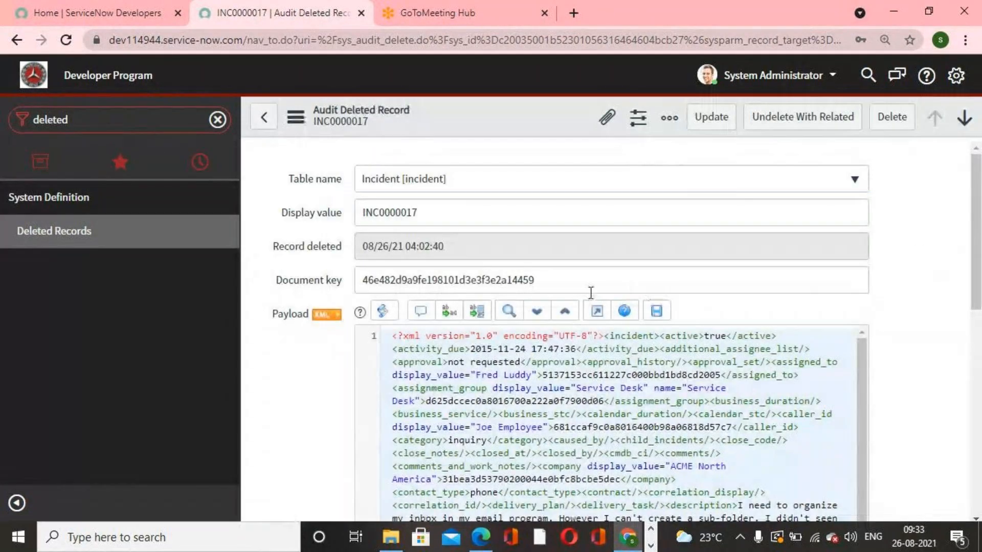
- Filter the navigator for incide and open the list of all incidents
click(217, 120)
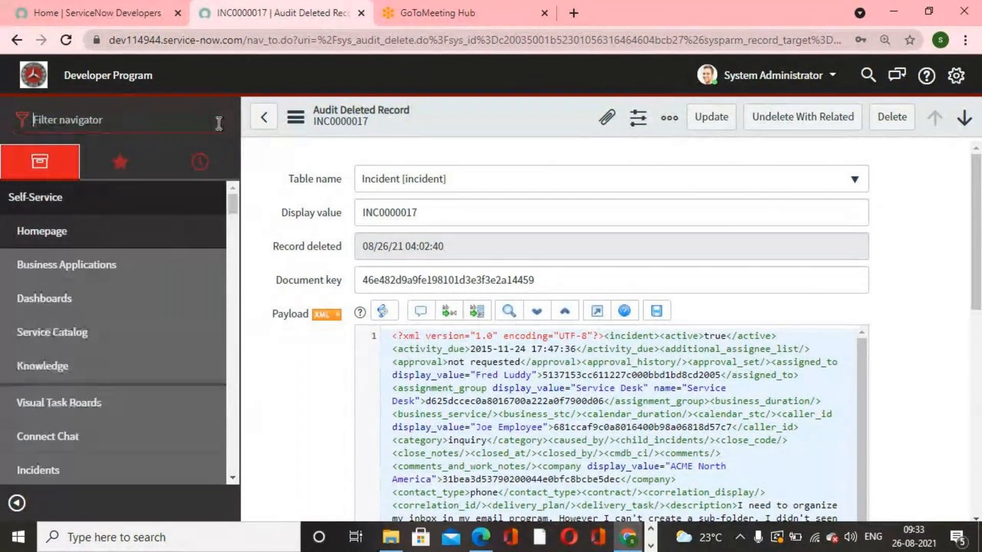
click(130, 129)
text(ince)
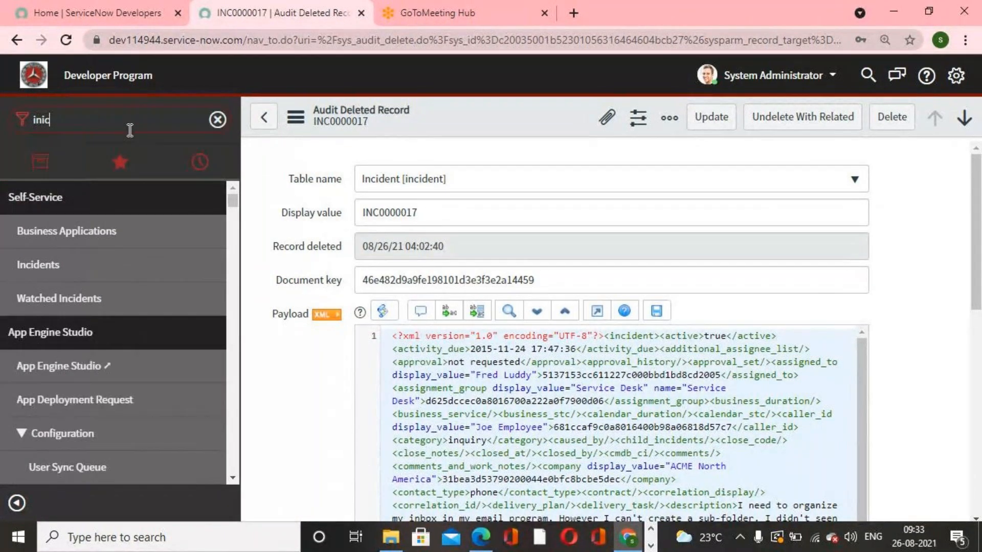
key(BackSpace)
key(BackSpace)
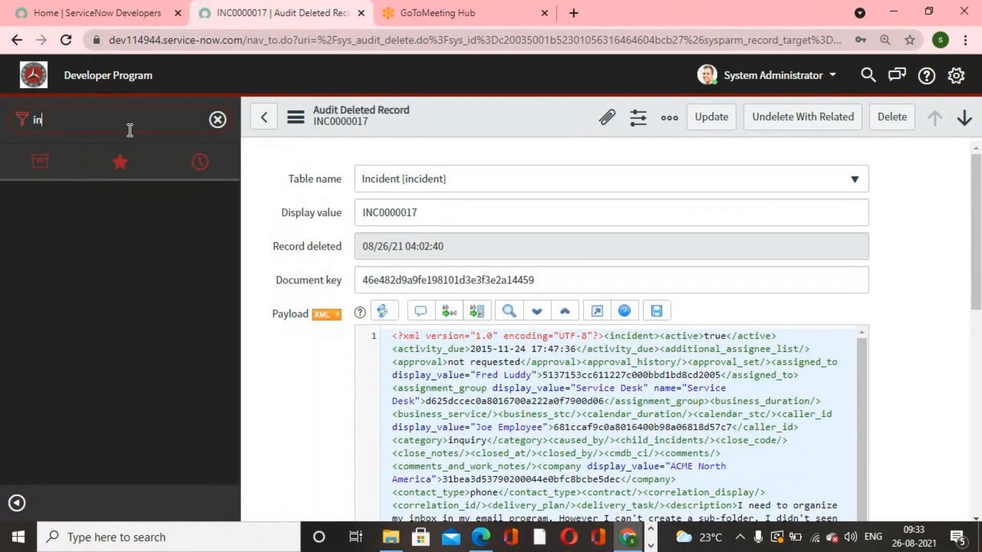
text(cide)
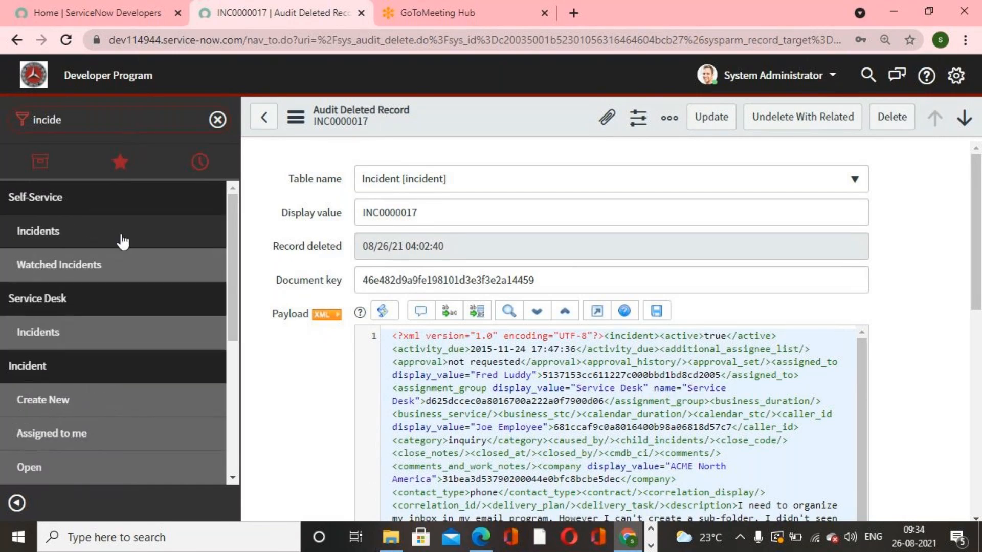
scroll(120, 246, down, 3)
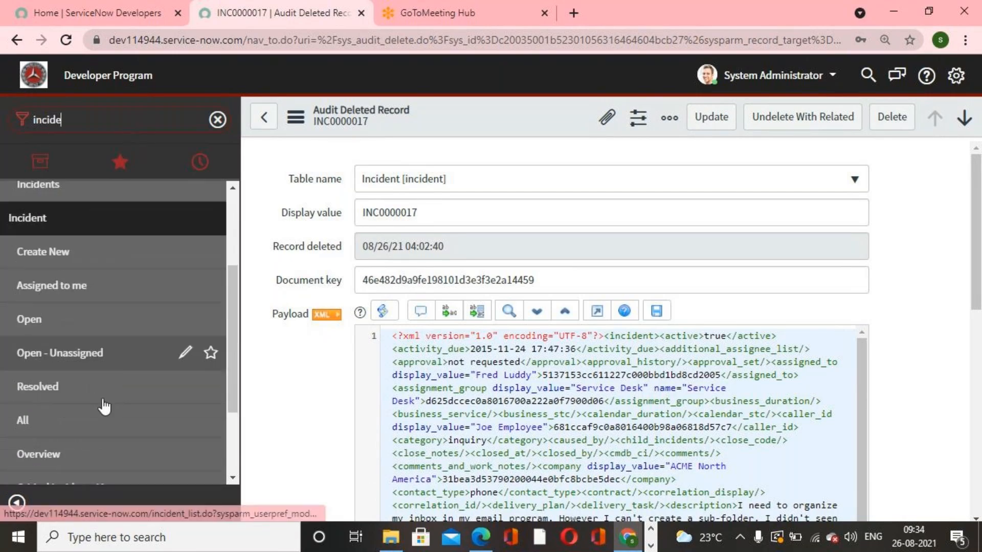
click(93, 419)
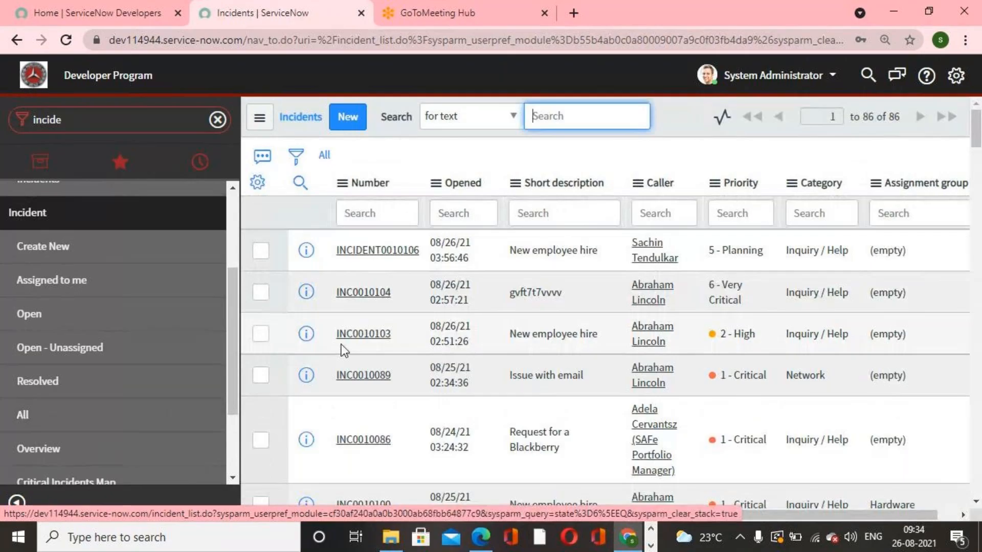
- Scroll through the incidents list looking for incident INC0000017
scroll(365, 372, down, 2)
scroll(364, 373, down, 6)
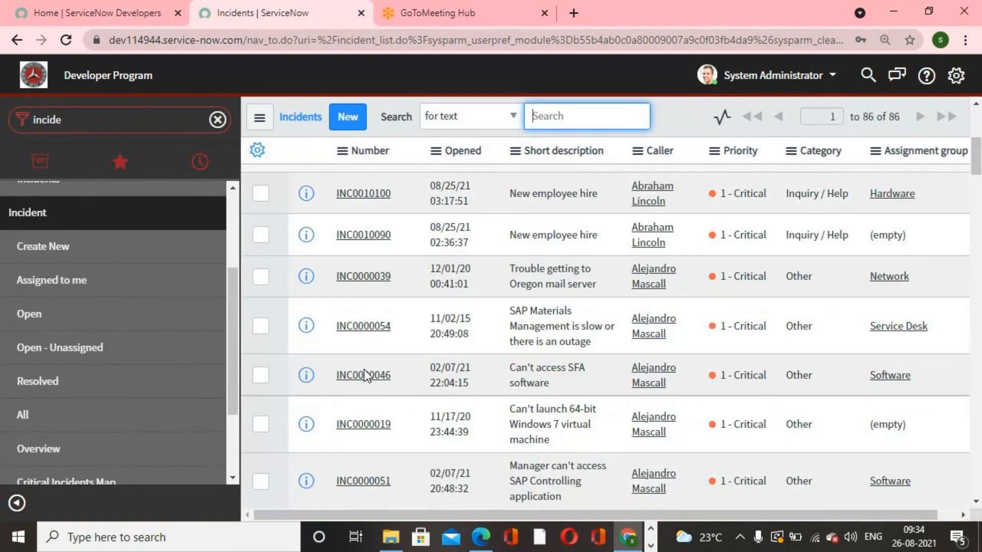
scroll(364, 388, down, 7)
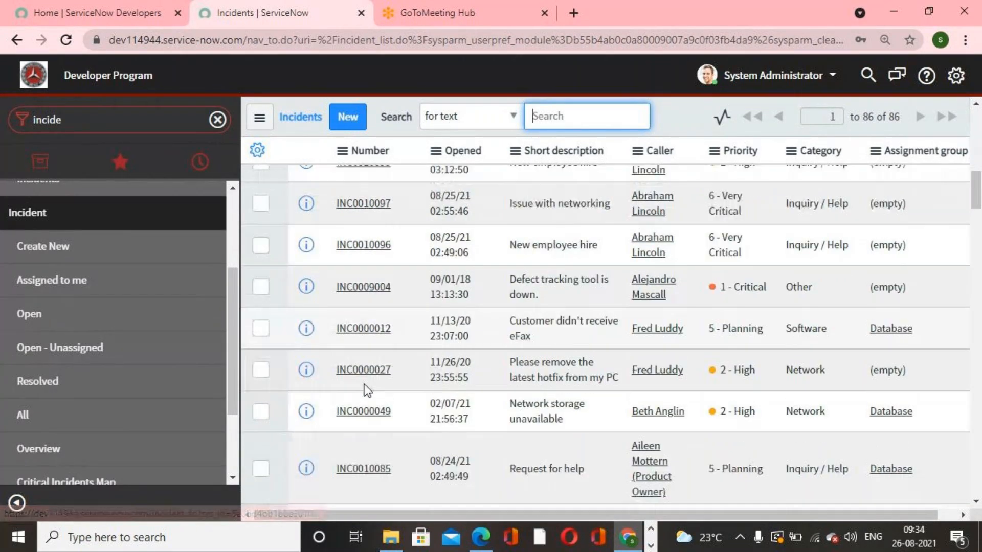
scroll(364, 391, up, 10)
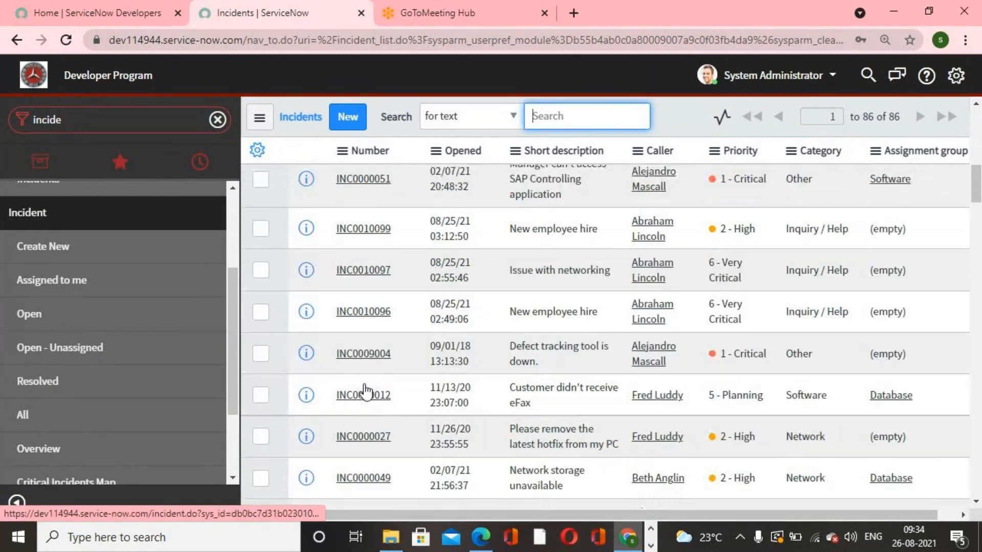
scroll(364, 391, up, 5)
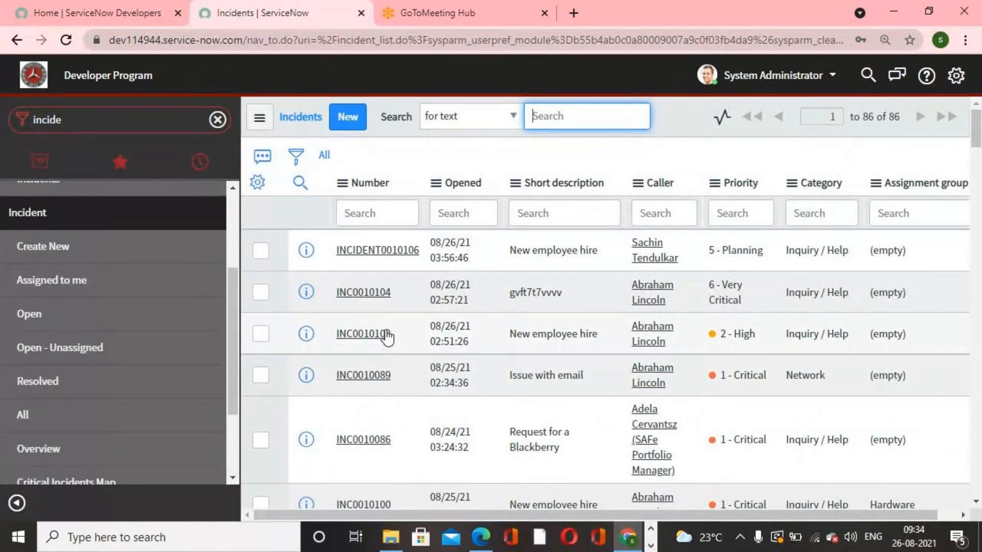
scroll(382, 347, down, 4)
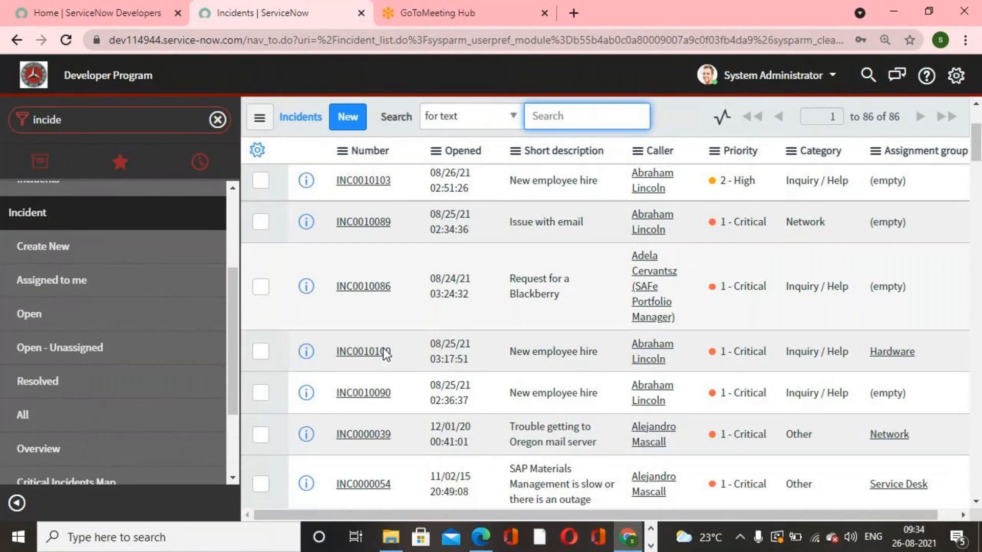
scroll(407, 407, up, 5)
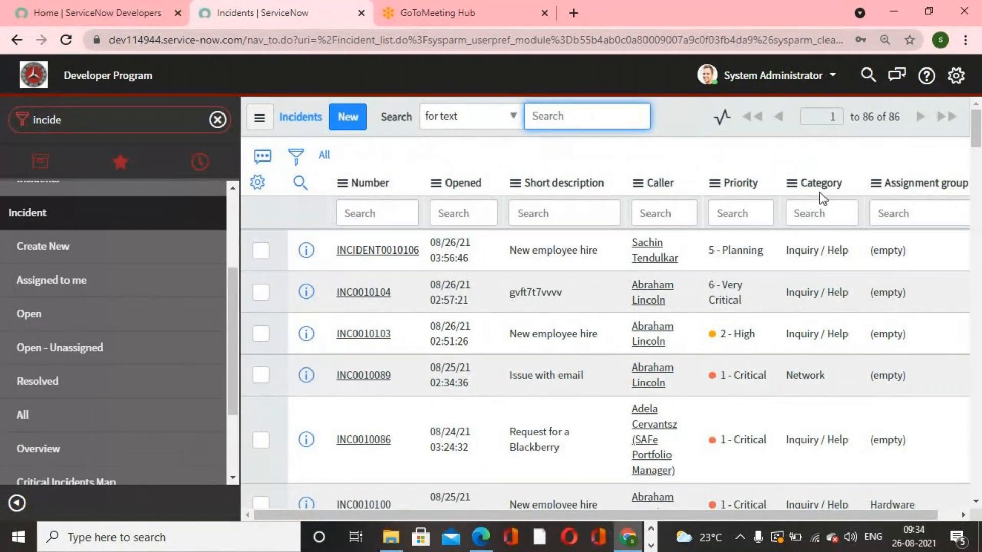
scroll(589, 480, down, 4)
scroll(589, 480, down, 10)
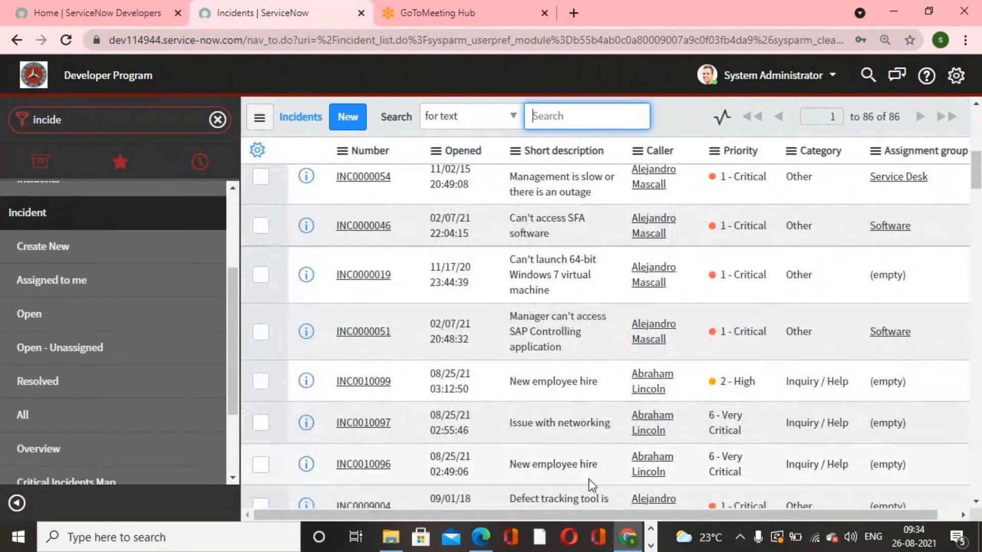
scroll(592, 485, down, 4)
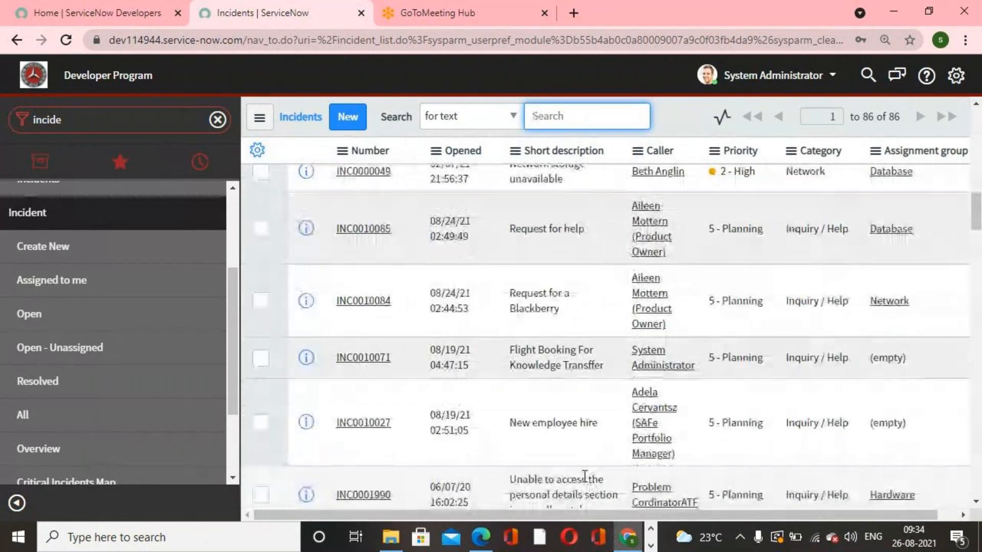
scroll(589, 475, down, 3)
scroll(455, 433, down, 5)
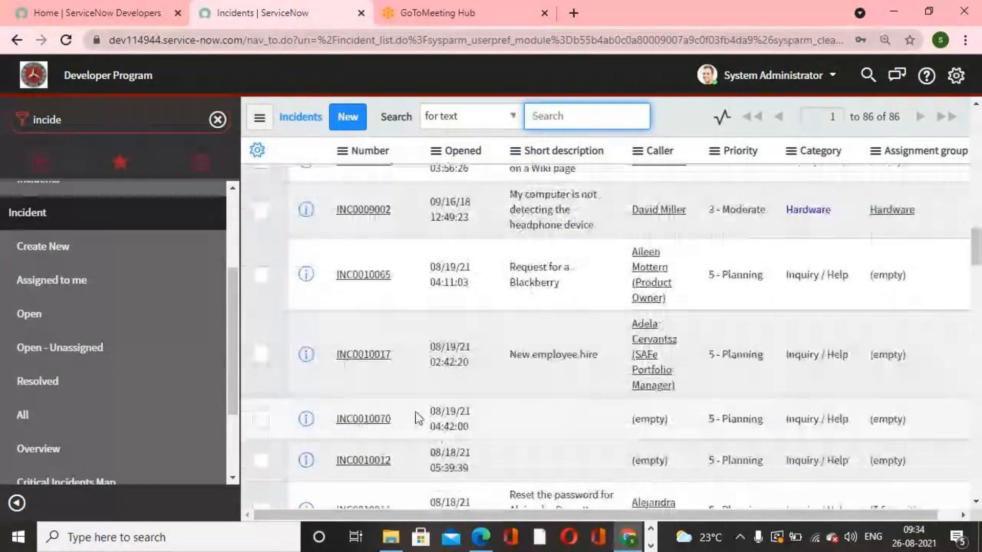
scroll(383, 393, down, 5)
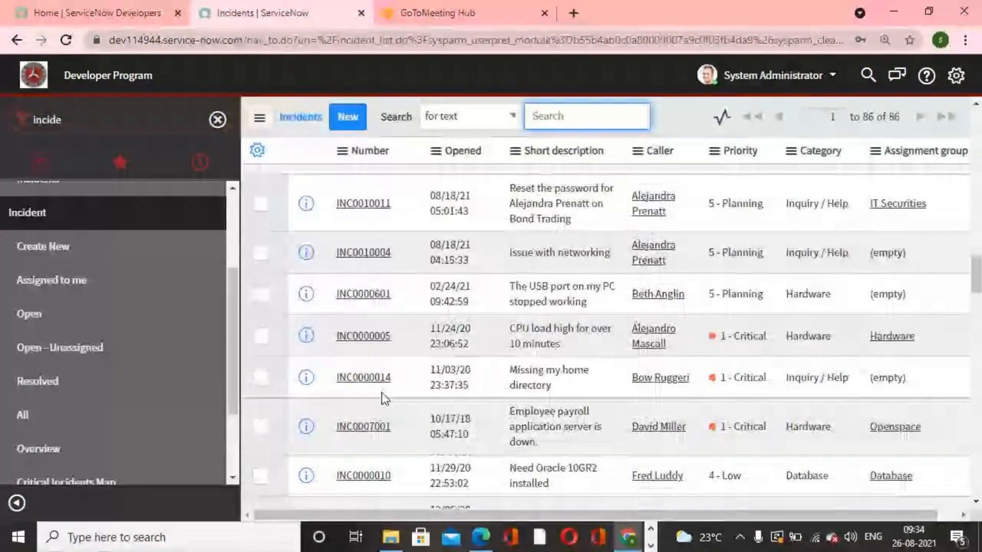
scroll(382, 394, down, 1)
scroll(384, 399, down, 6)
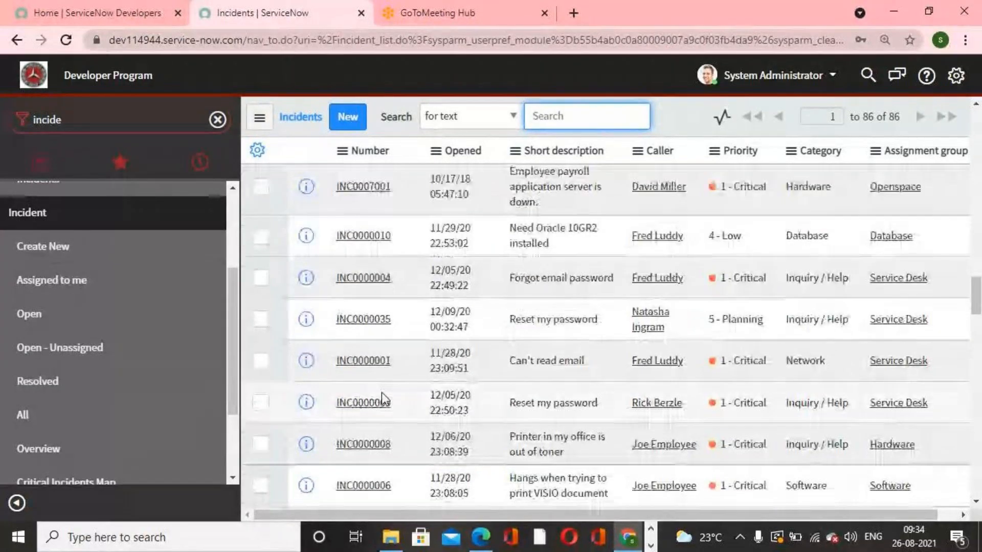
scroll(384, 398, down, 8)
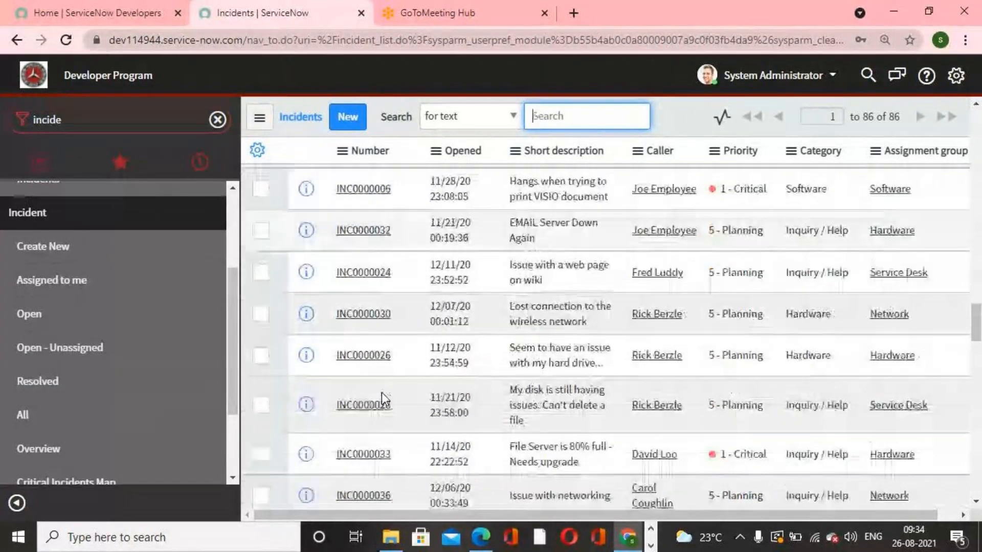
scroll(382, 392, down, 5)
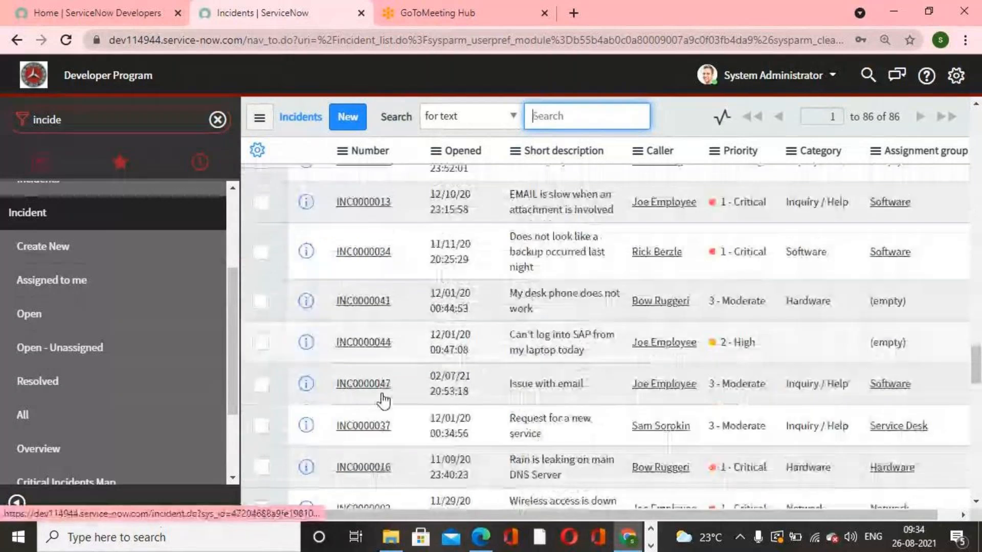
scroll(383, 400, down, 3)
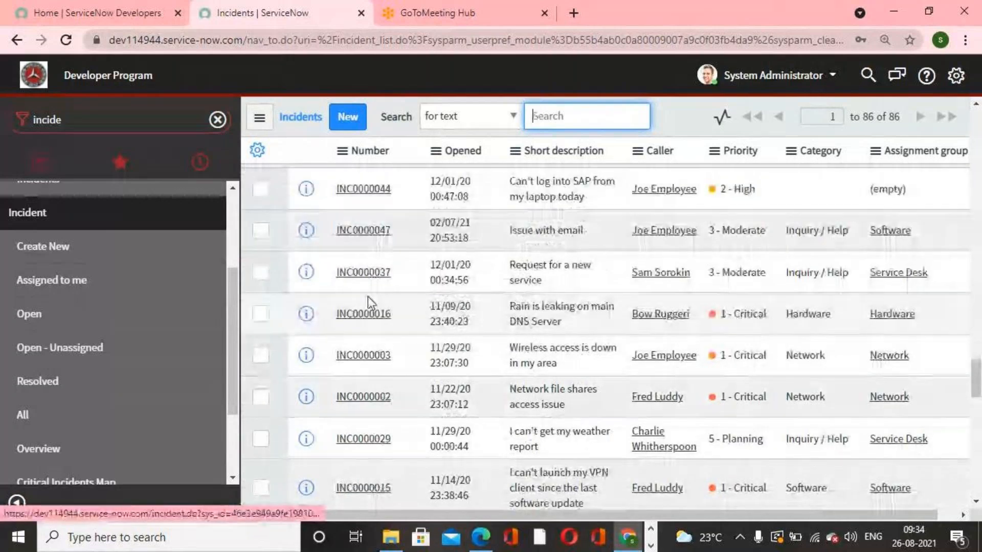
scroll(368, 299, up, 1)
scroll(378, 328, up, 3)
scroll(384, 347, down, 7)
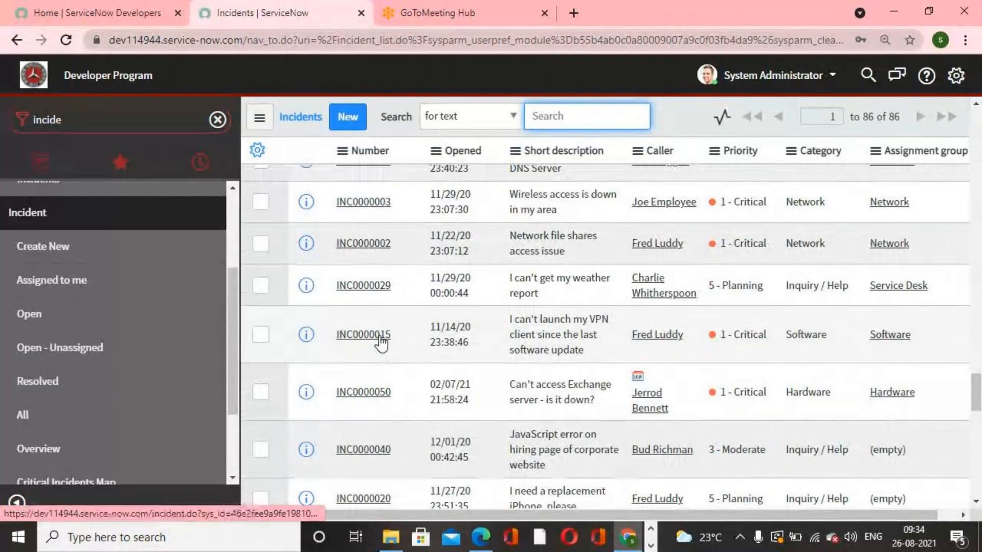
scroll(389, 355, down, 1)
scroll(389, 361, down, 5)
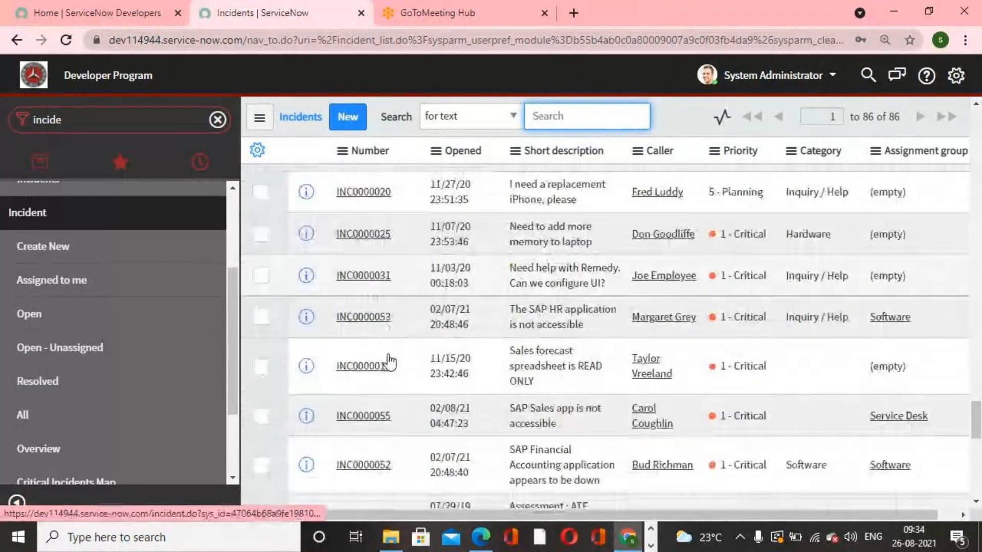
scroll(397, 381, down, 6)
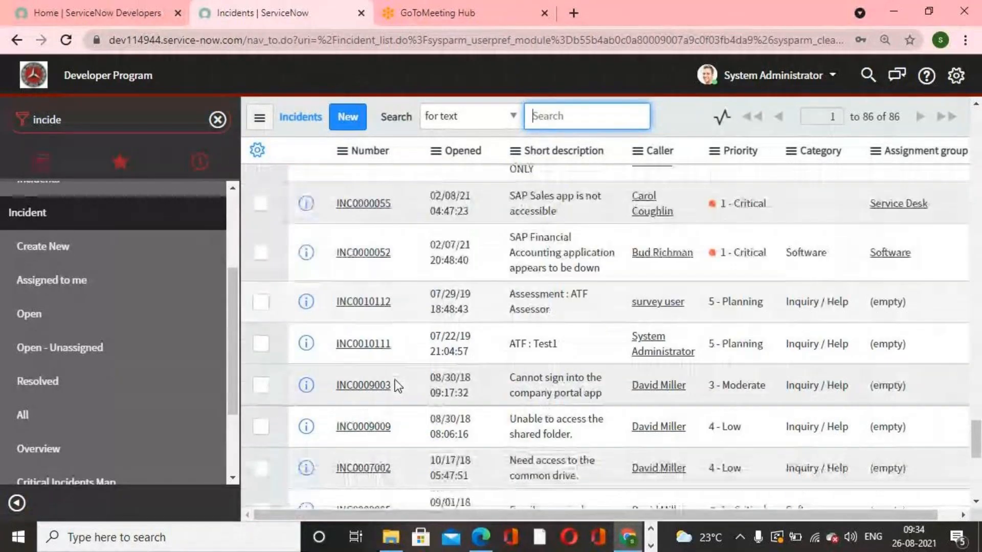
scroll(394, 380, down, 5)
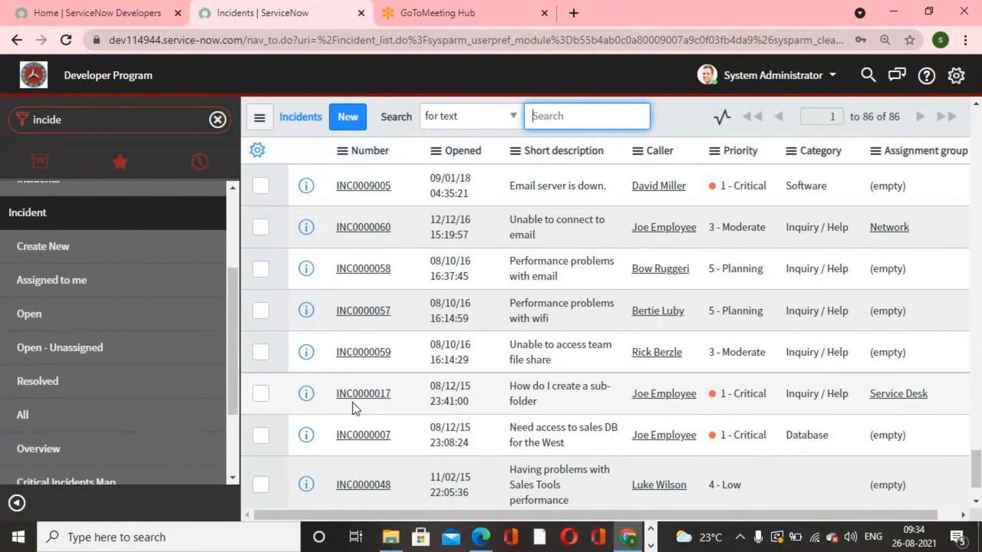
- Switch to the Service Now LIVE First Edition PDF and scroll through its pages on tables
click(477, 545)
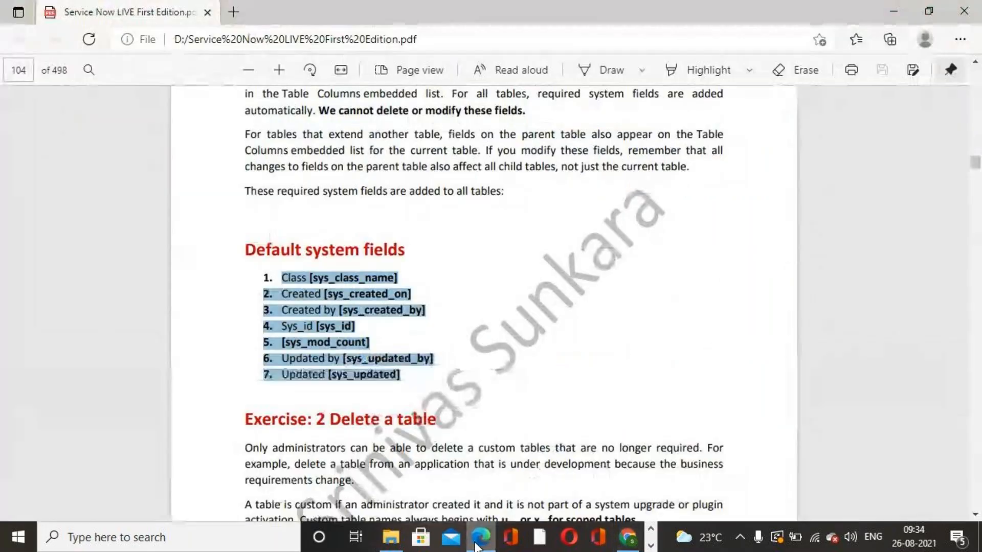
scroll(500, 367, down, 15)
scroll(500, 362, down, 15)
scroll(499, 361, down, 15)
scroll(501, 365, down, 15)
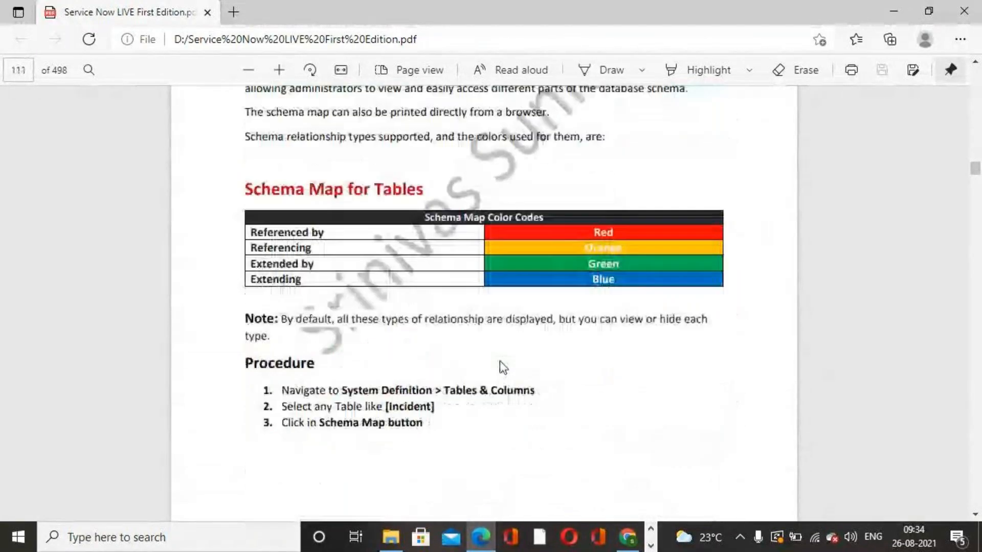
scroll(499, 361, down, 2)
- Return to the browser and open a new incident form from the navigator
click(634, 536)
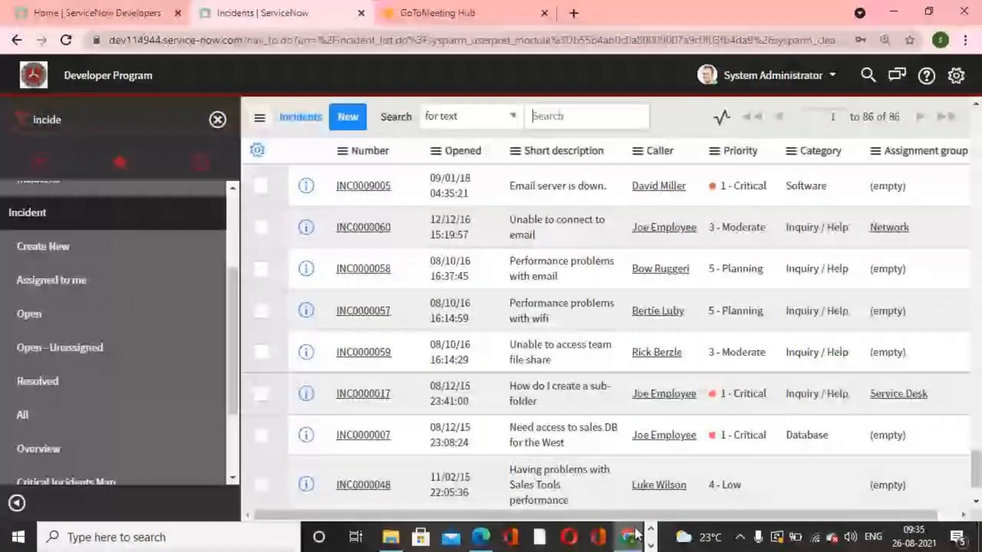
scroll(153, 291, up, 2)
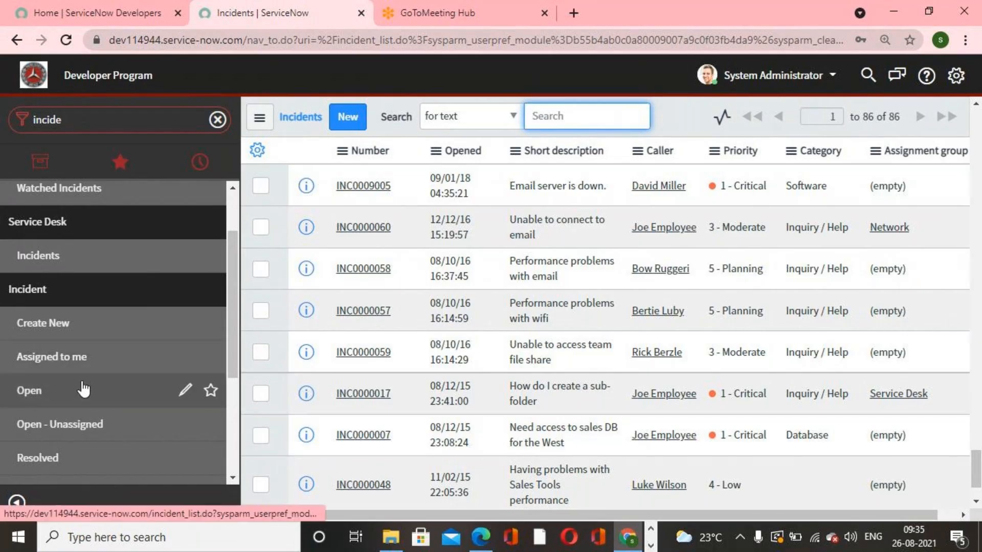
click(59, 337)
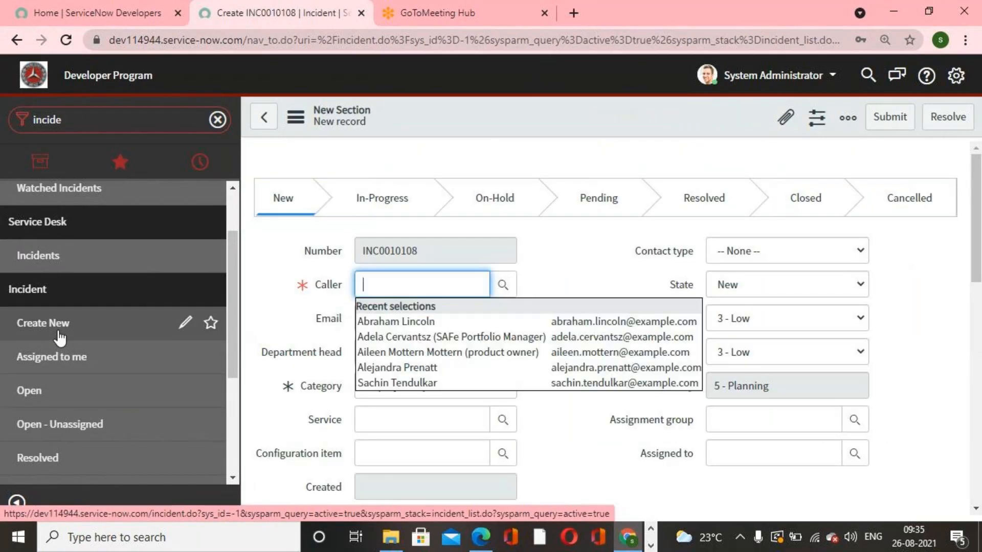
click(624, 253)
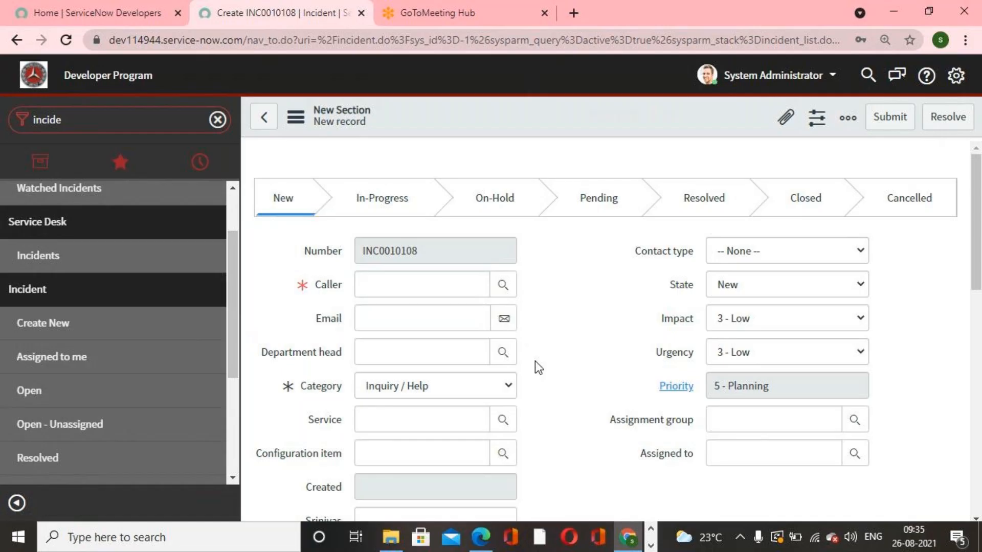
- Enter gdgg as the incident's caller to test the reference, then clear the Caller field again
click(465, 286)
text(gdgg)
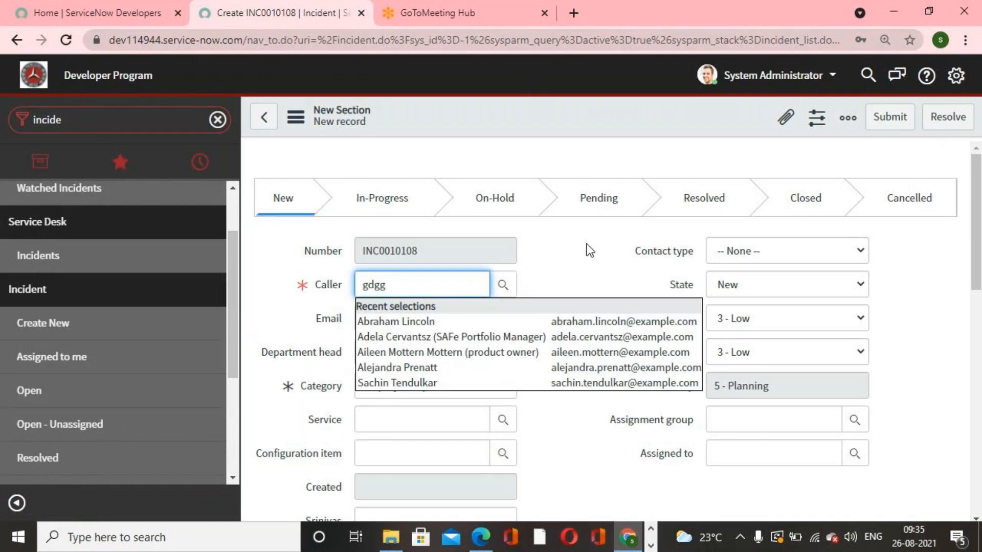
click(587, 252)
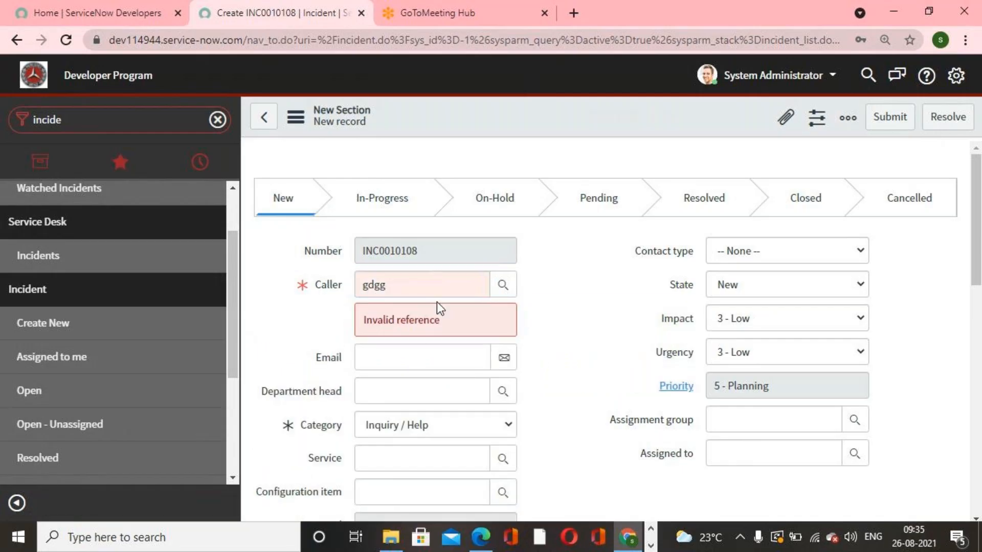
drag(428, 285, 303, 287)
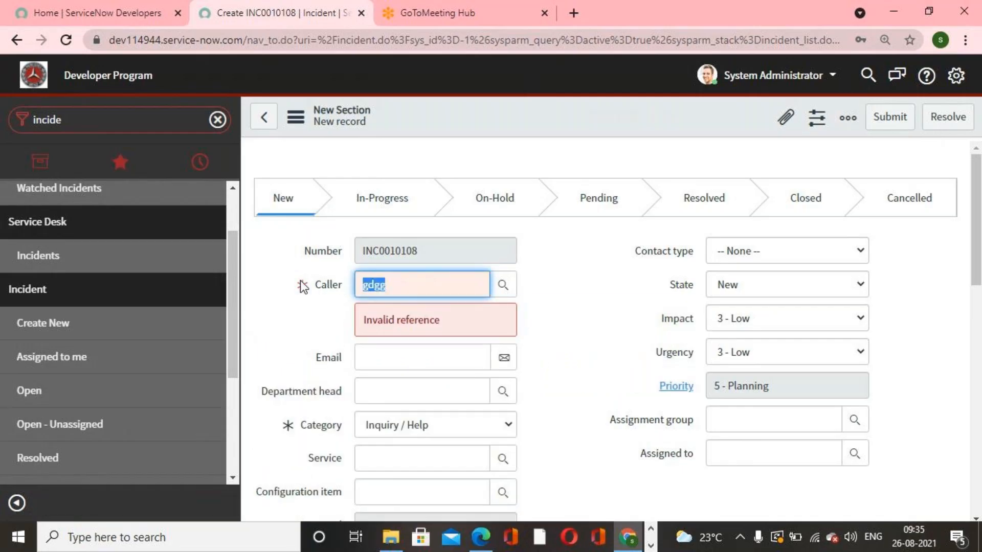
key(BackSpace)
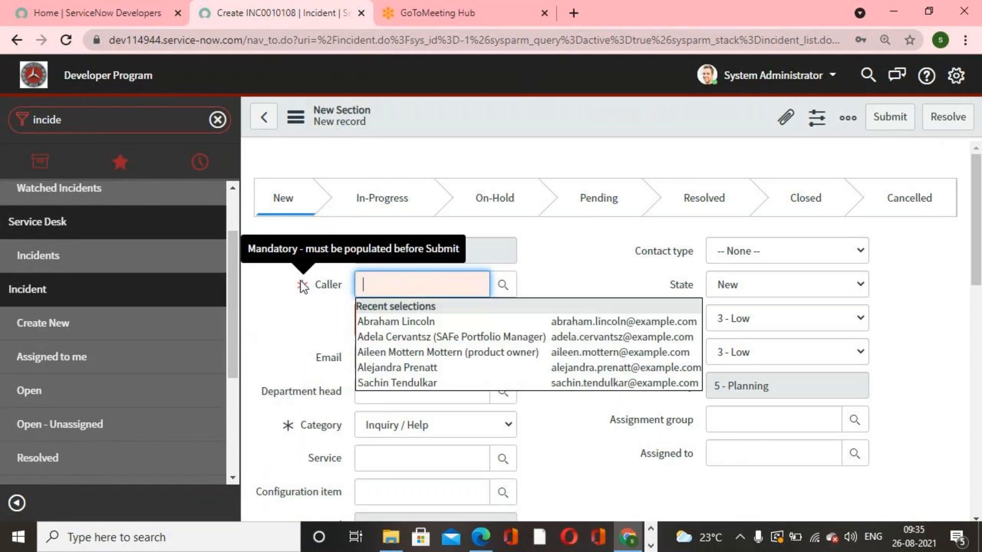
click(586, 285)
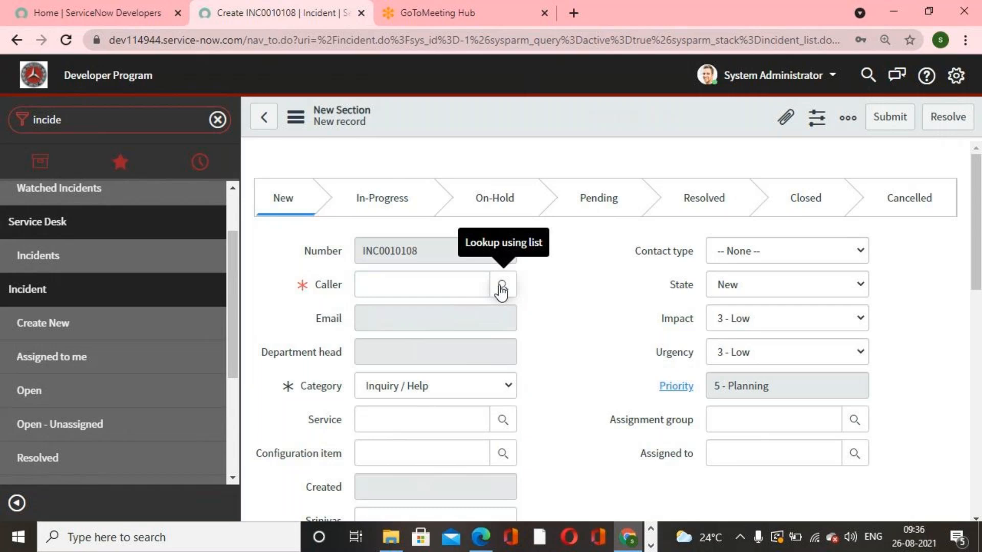
scroll(540, 367, down, 5)
scroll(542, 369, up, 5)
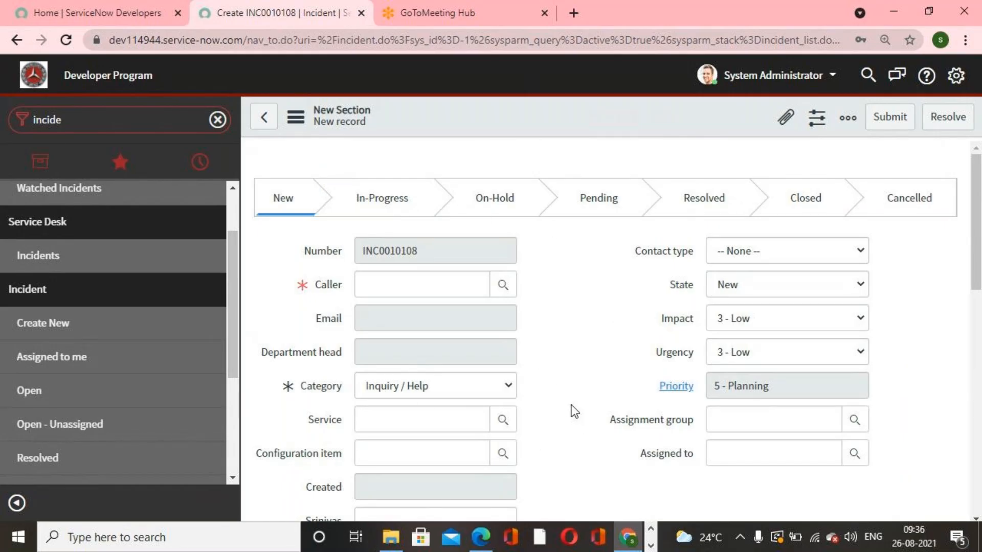
scroll(573, 410, down, 5)
scroll(572, 411, up, 5)
- Search the navigator for tables and open the System Definition Tables list
click(115, 125)
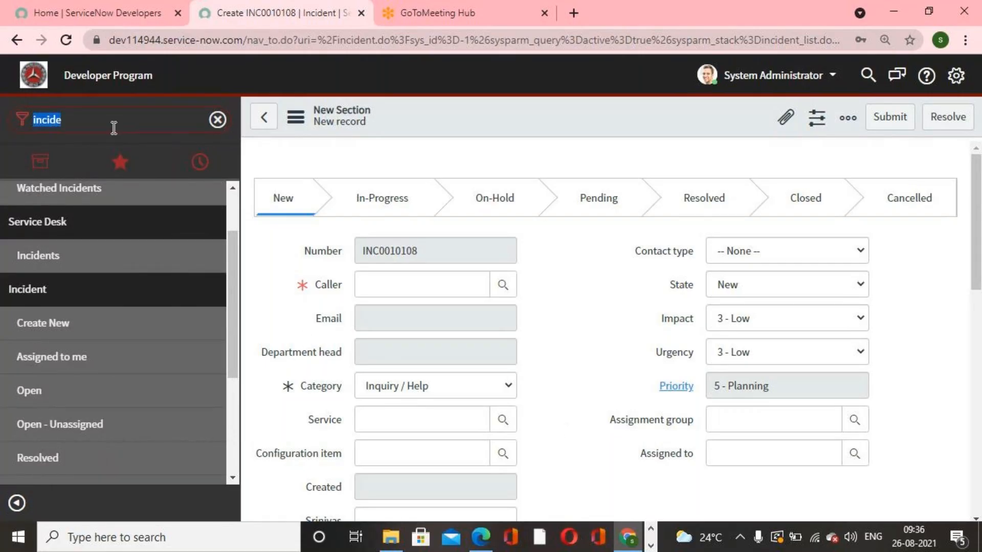
text(tables)
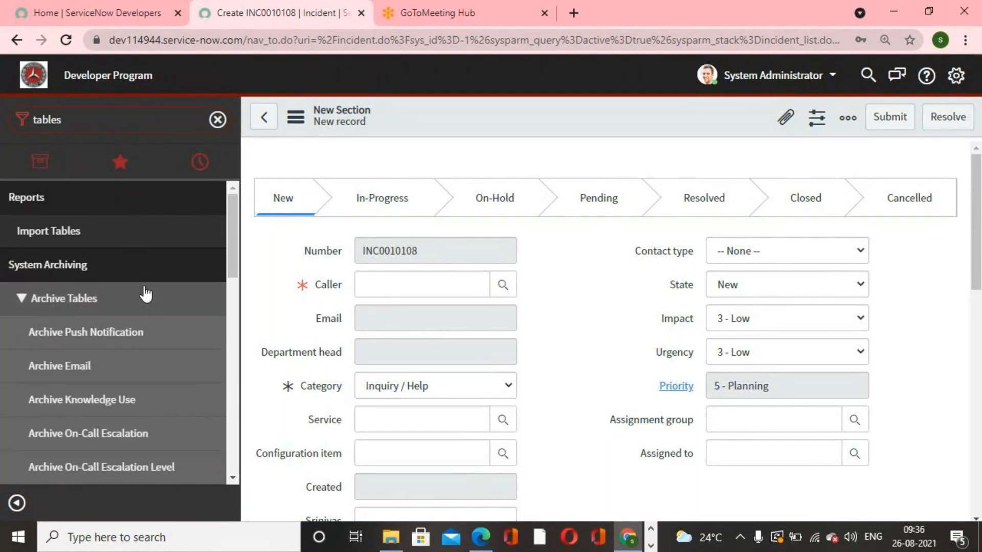
scroll(146, 294, down, 5)
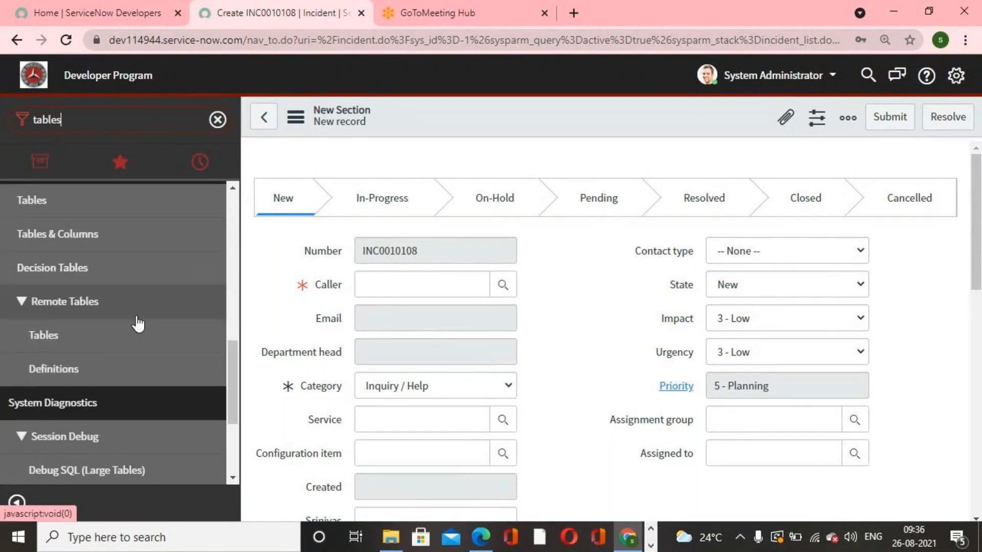
scroll(76, 266, up, 1)
click(63, 288)
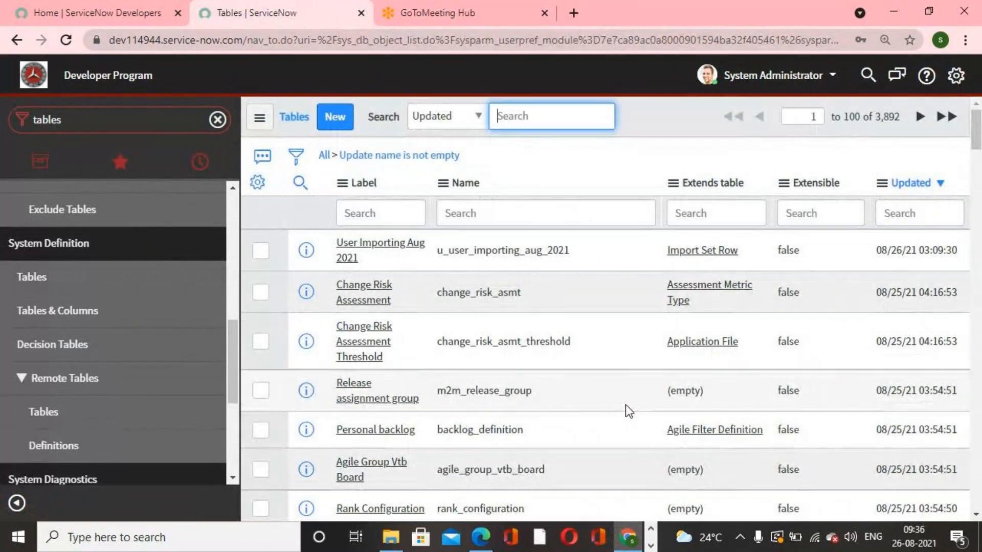
- Scroll through the system Tables list and reopen it from the navigator
scroll(495, 376, down, 3)
scroll(495, 375, down, 10)
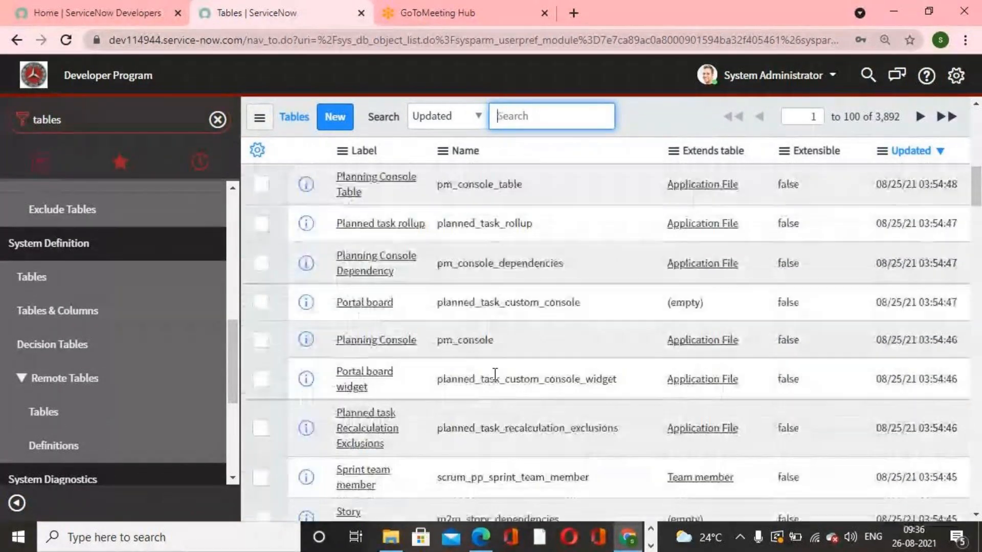
scroll(495, 374, up, 12)
scroll(495, 373, up, 5)
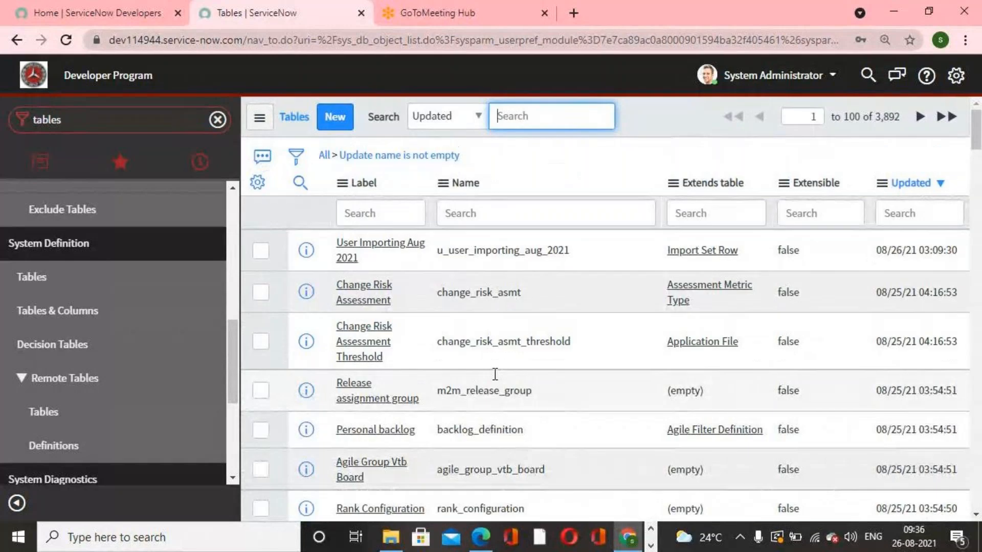
click(70, 281)
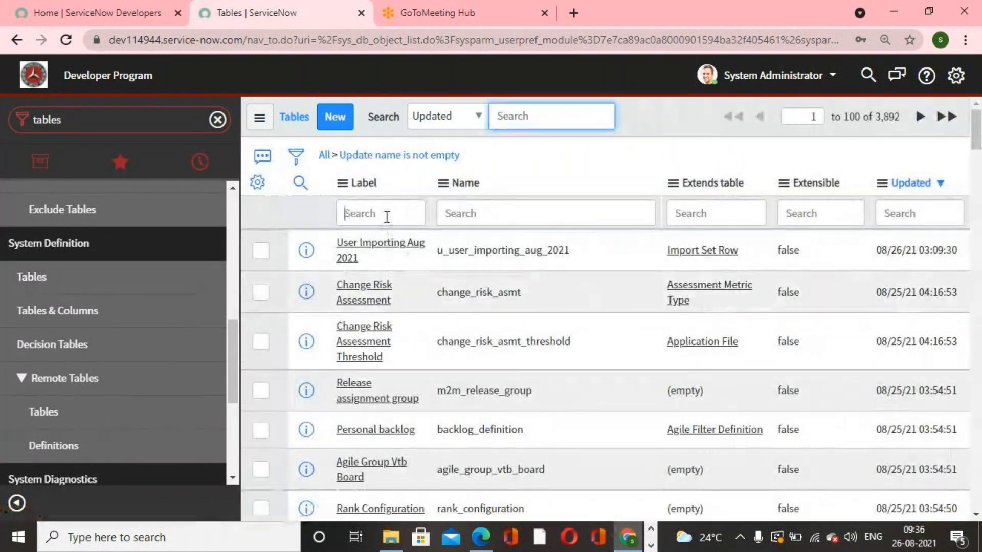
click(386, 215)
text(incident)
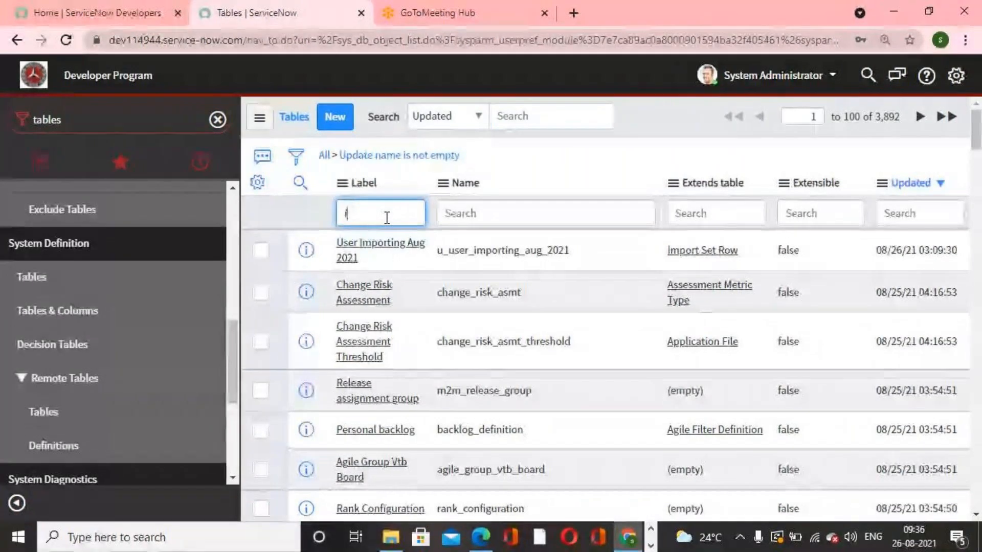
key(BackSpace)
key(BackSpace)
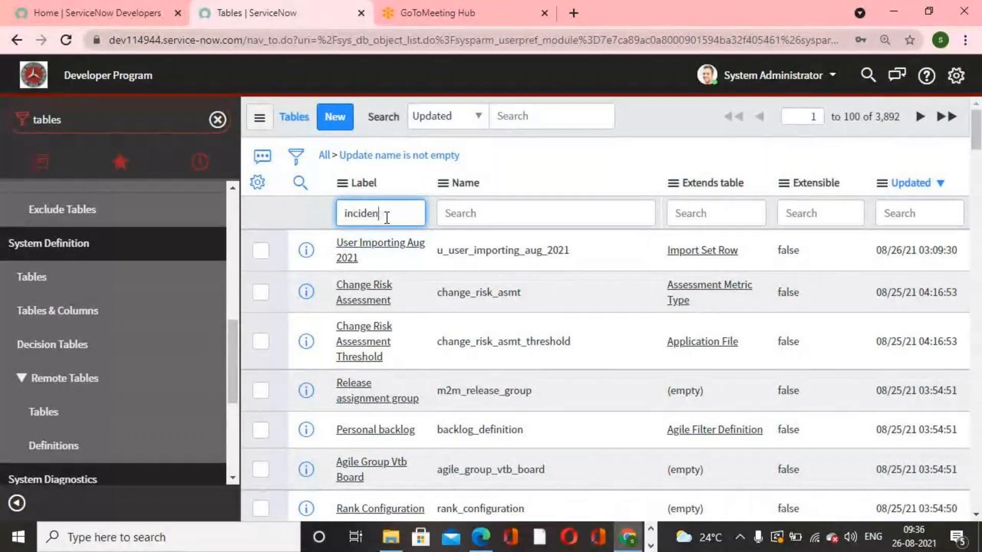
- Open Tables & Columns and select the Incident [incident] table in the table names list
click(83, 315)
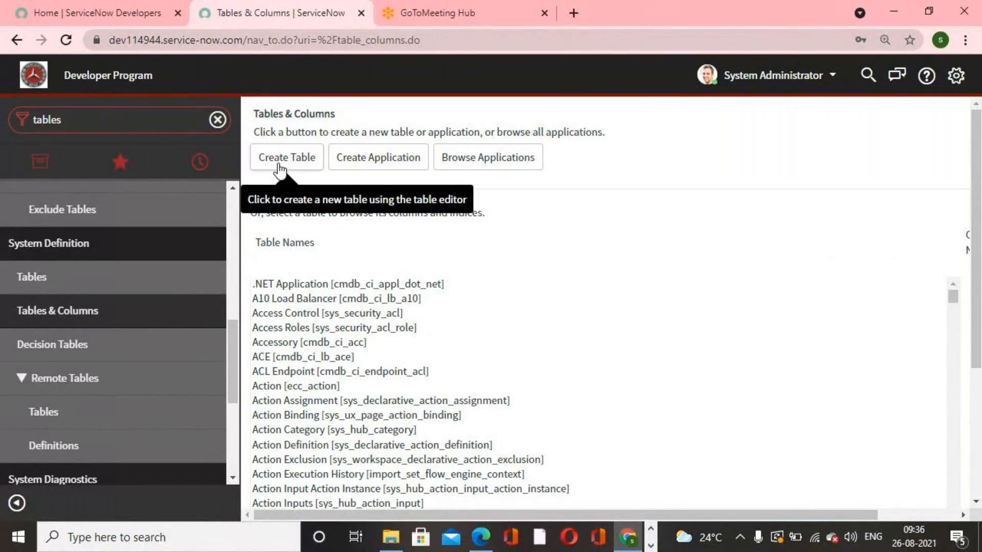
scroll(572, 353, down, 6)
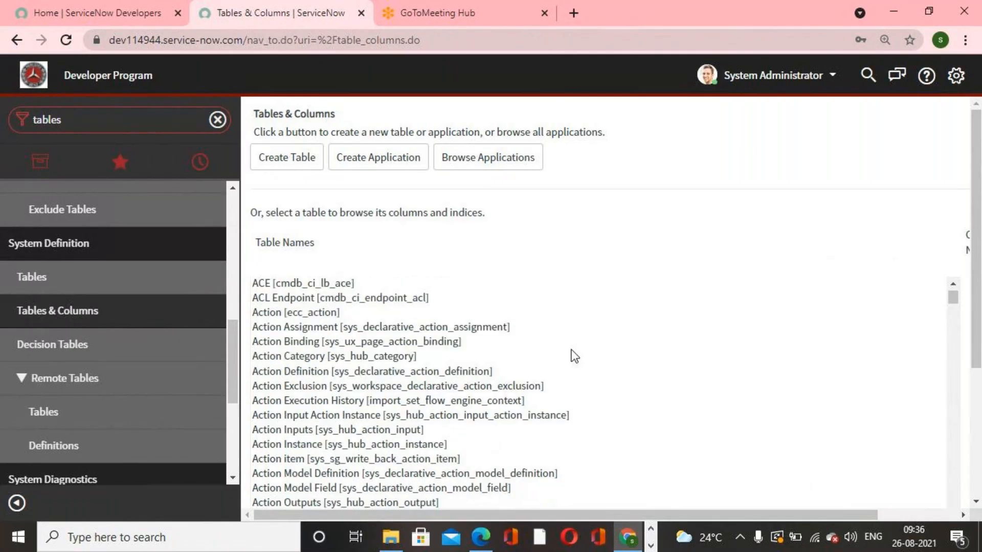
scroll(911, 379, down, 8)
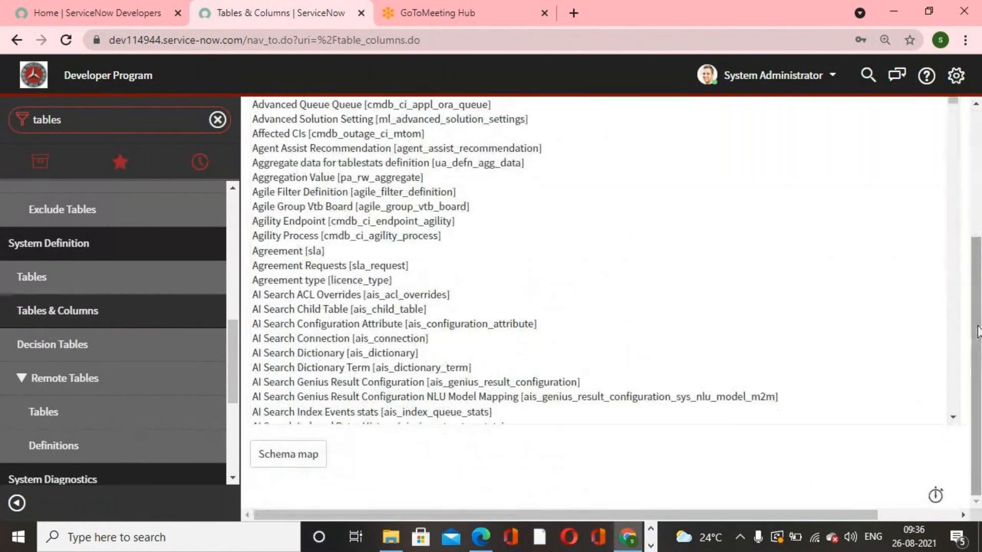
scroll(620, 396, up, 5)
scroll(620, 396, up, 10)
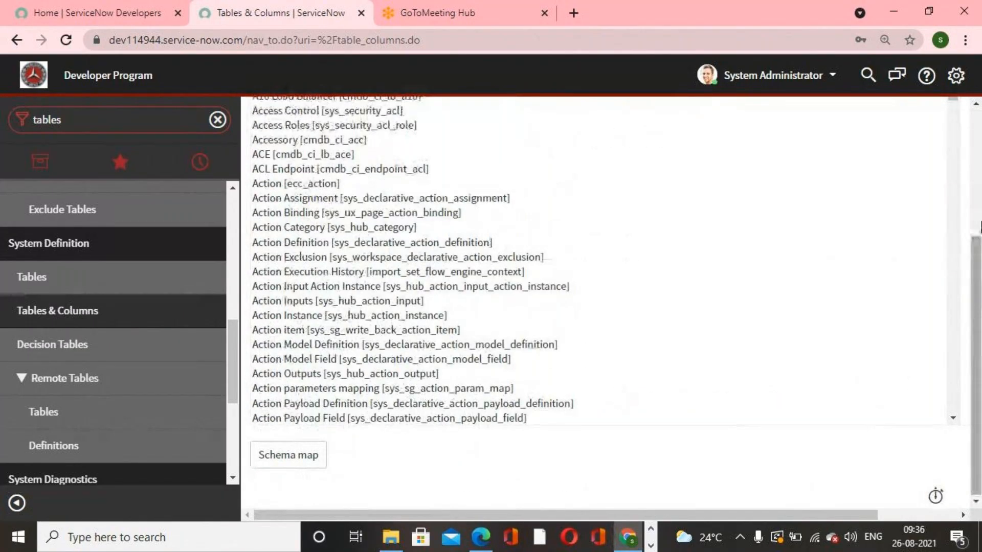
scroll(322, 419, down, 2)
scroll(307, 425, down, 3)
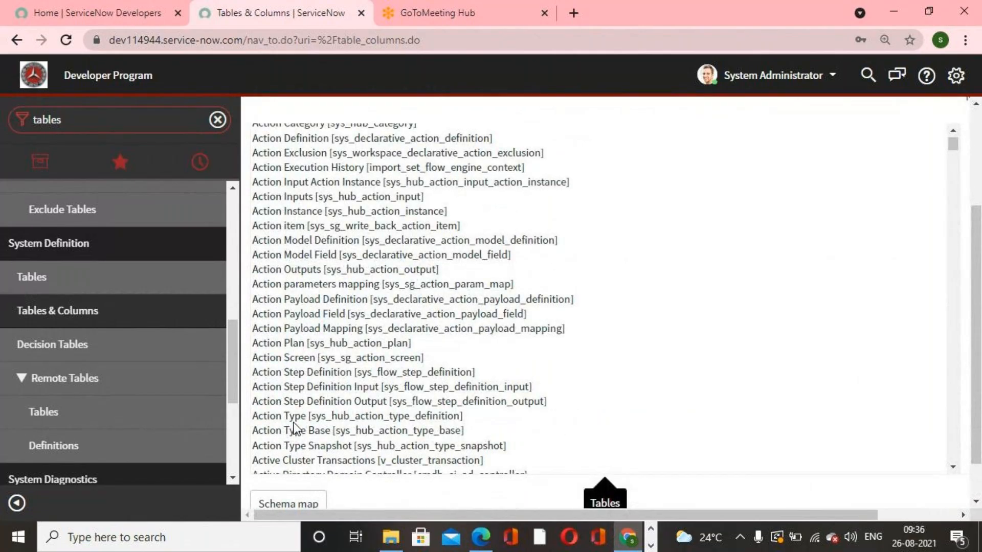
scroll(315, 345, down, 15)
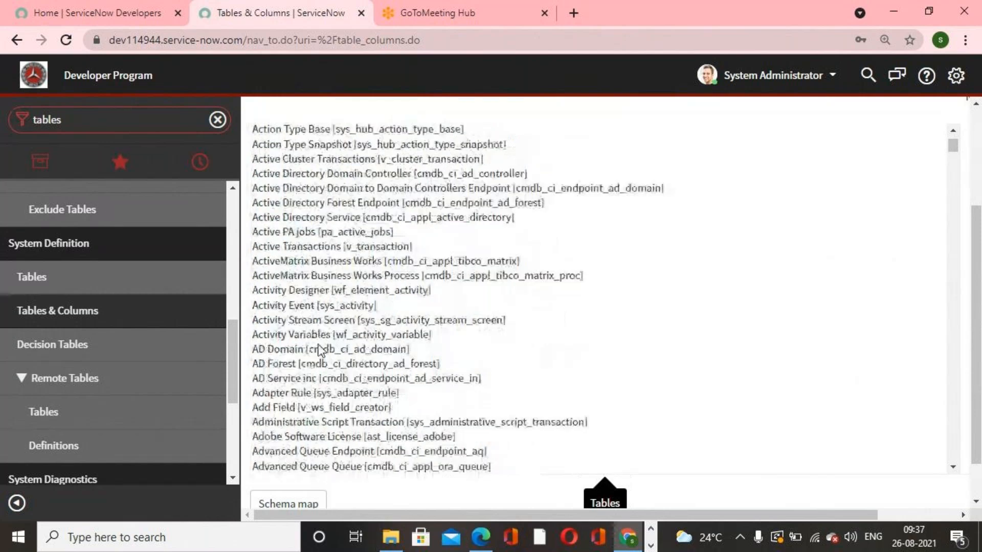
scroll(321, 344, down, 5)
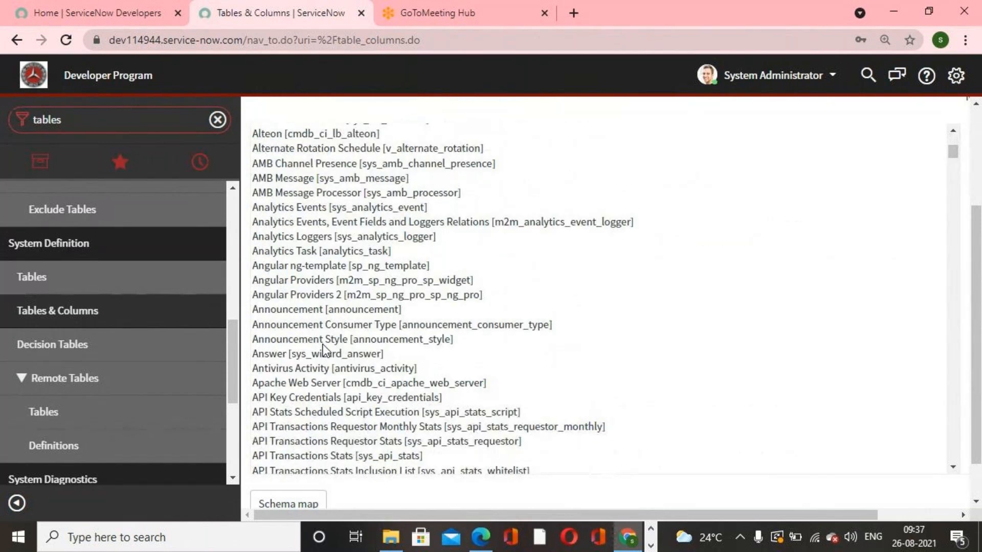
scroll(323, 345, down, 6)
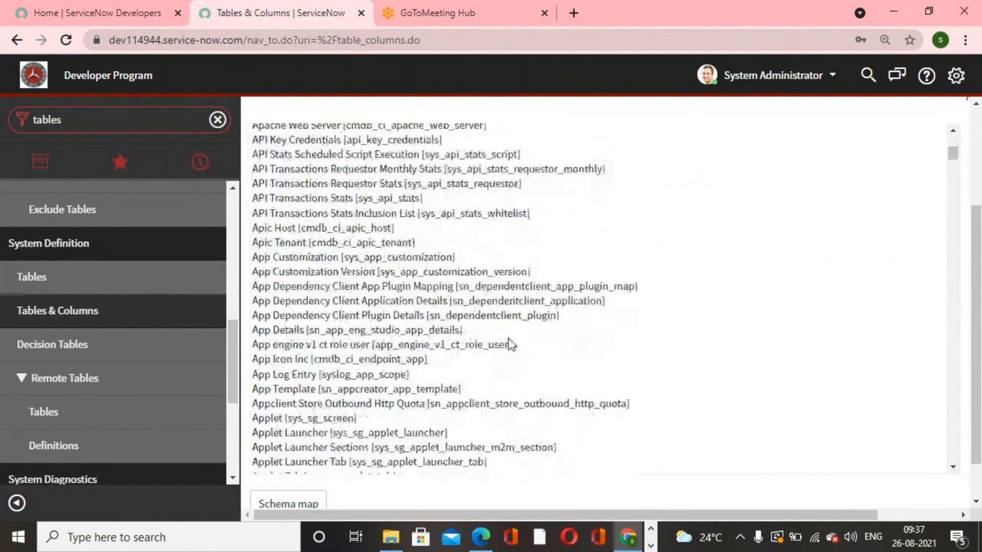
scroll(627, 315, down, 2)
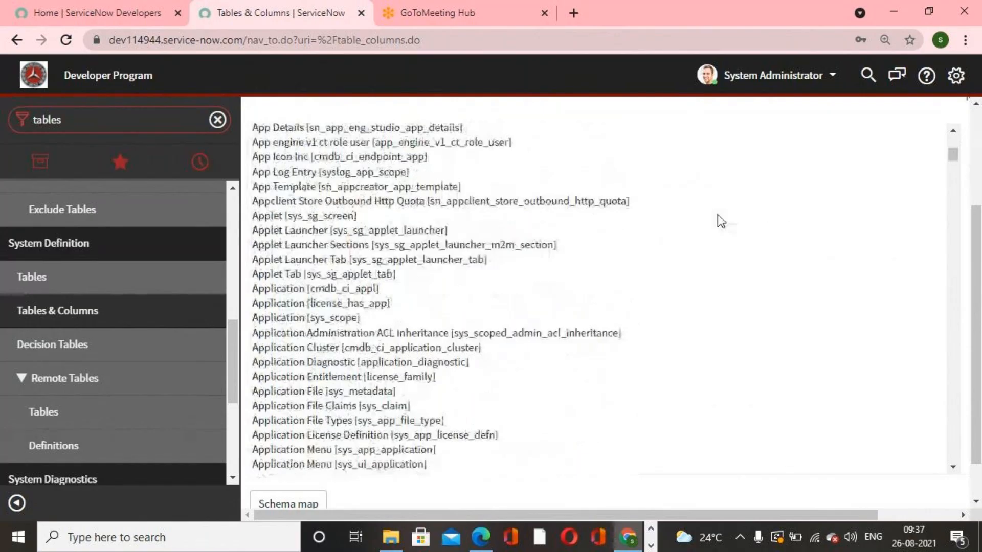
click(951, 155)
drag(950, 158, 949, 282)
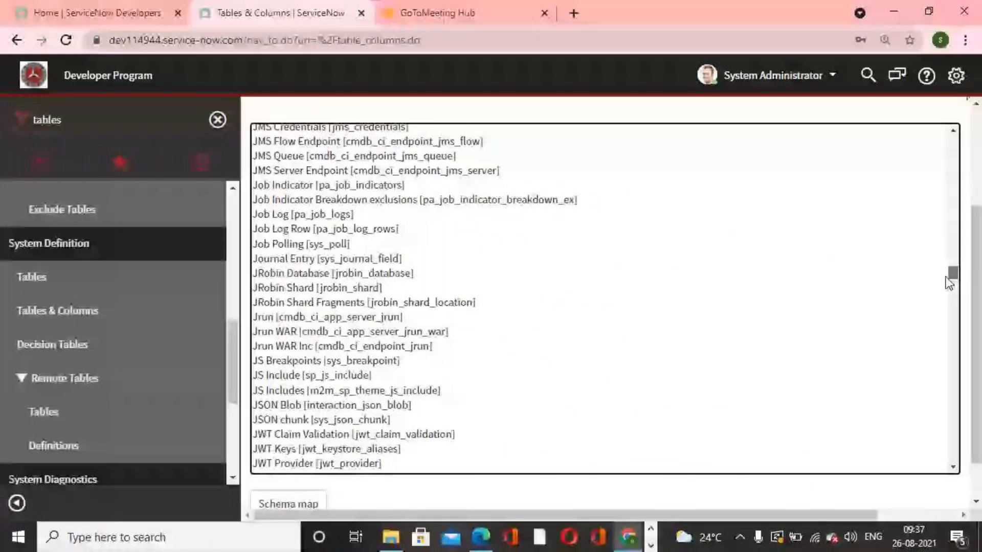
drag(946, 278, 946, 273)
scroll(373, 387, down, 1)
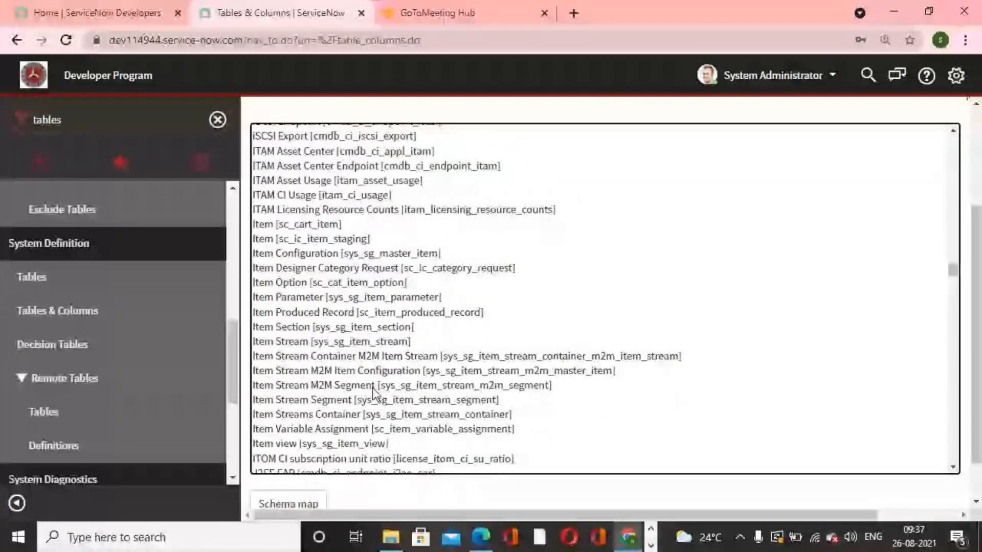
scroll(373, 388, down, 6)
scroll(372, 387, up, 4)
scroll(375, 394, up, 2)
scroll(376, 394, up, 6)
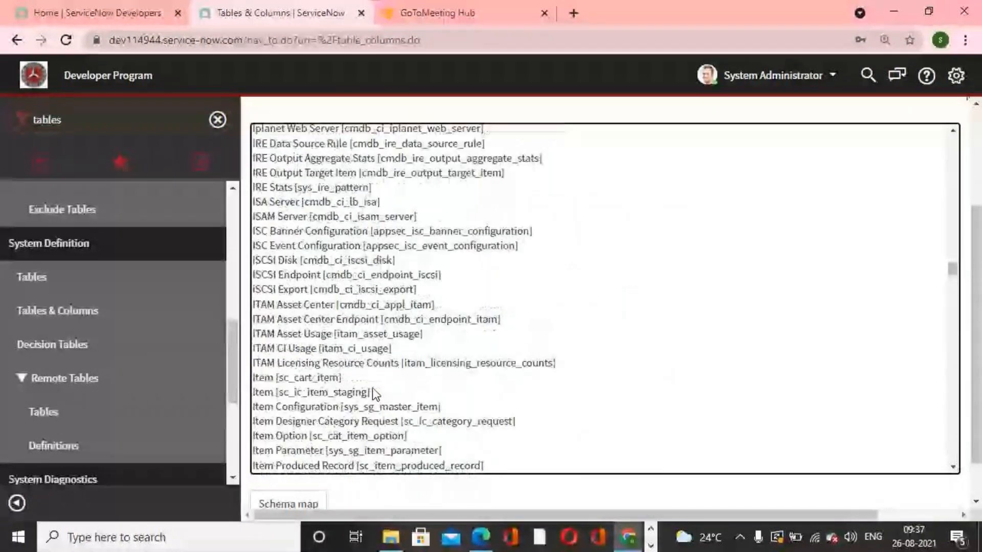
scroll(376, 394, up, 5)
scroll(376, 394, down, 7)
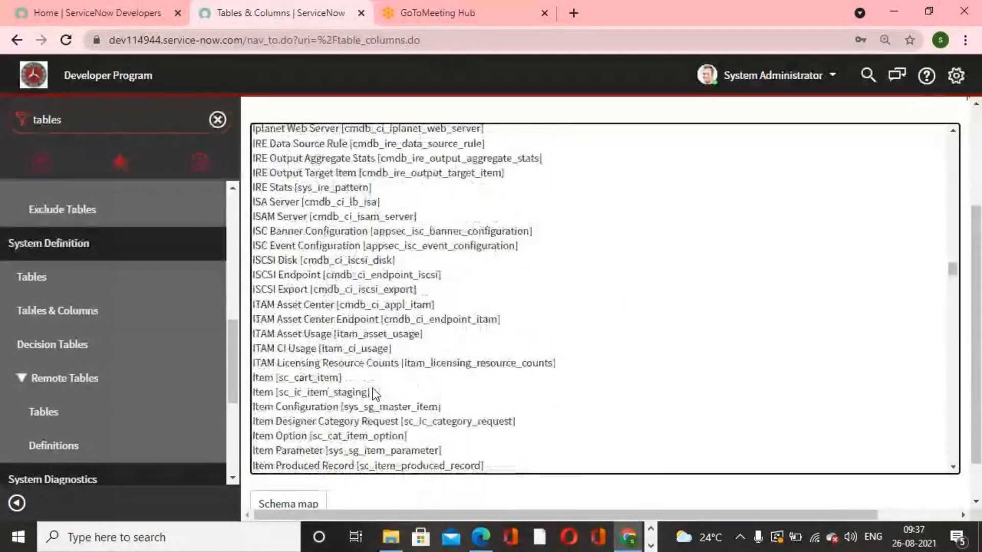
scroll(374, 393, down, 5)
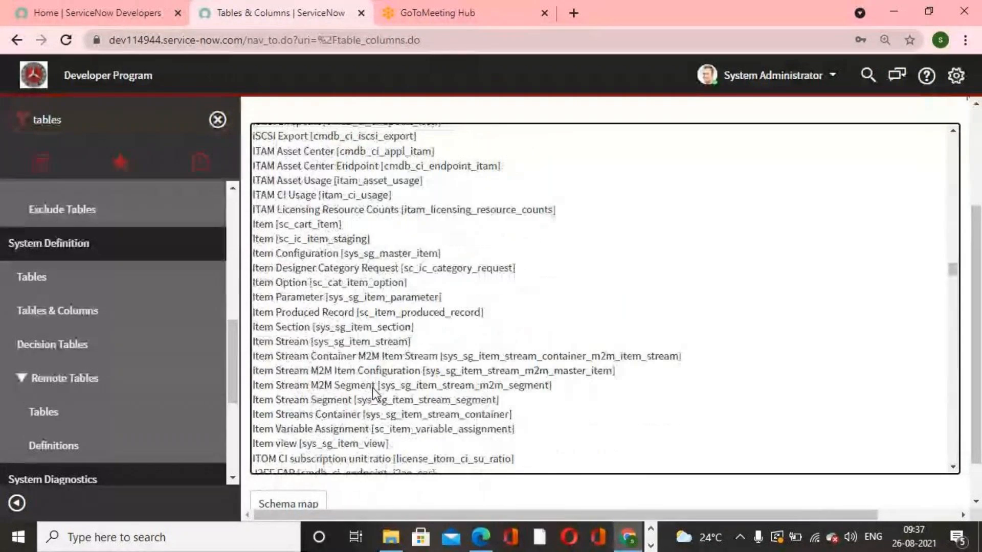
scroll(373, 392, down, 2)
scroll(373, 393, up, 2)
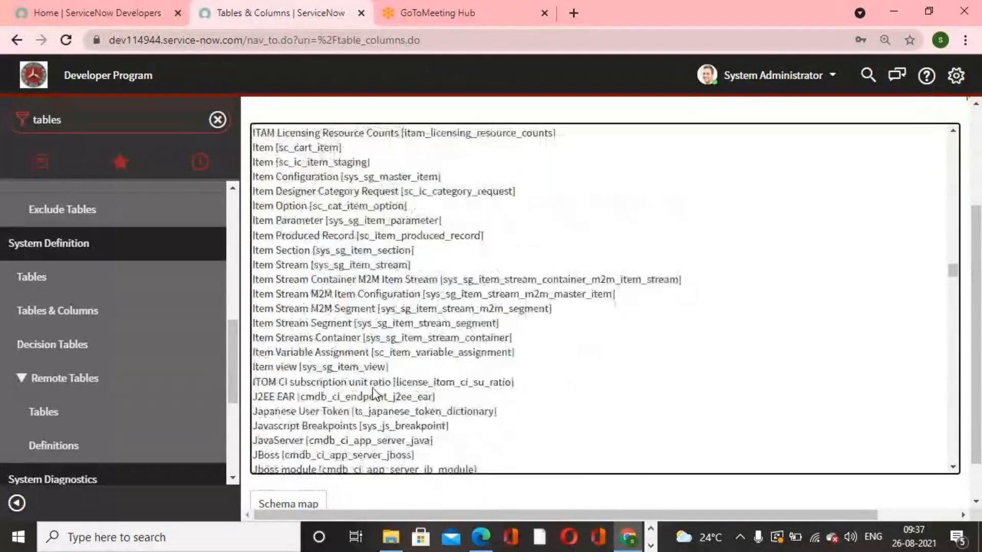
scroll(374, 393, up, 2)
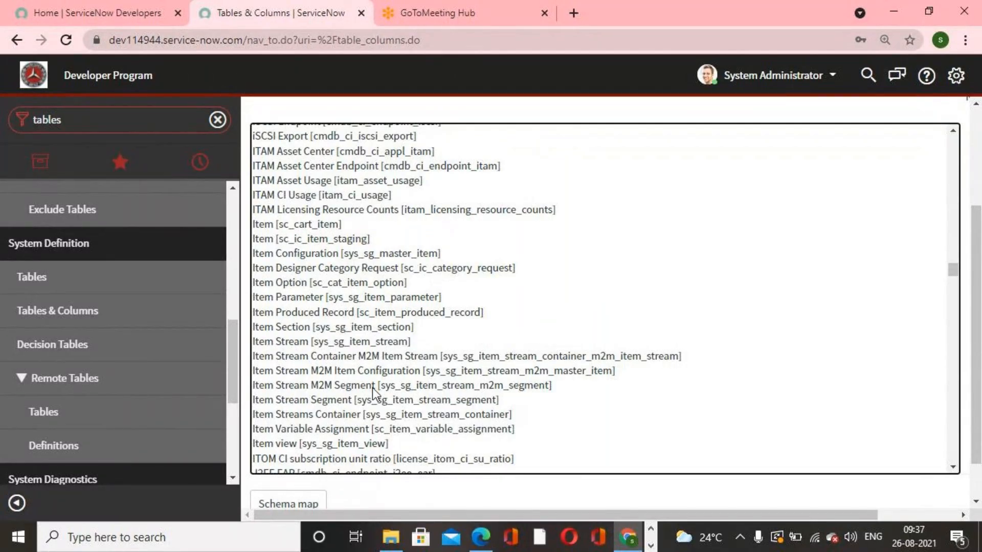
key(i)
scroll(359, 215, up, 2)
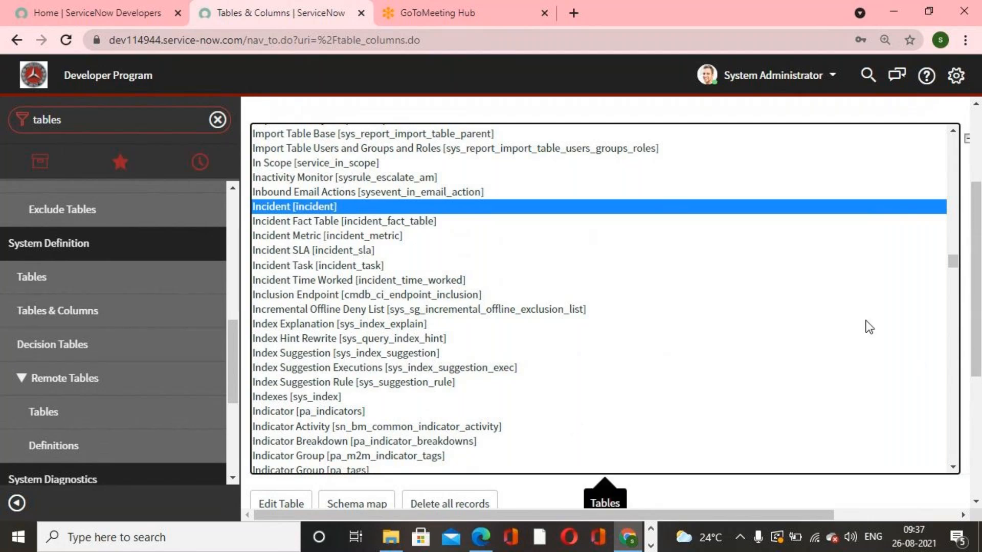
- Open the Incident table's schema map and examine its referenced, referencing and extending tables
drag(974, 210, 974, 223)
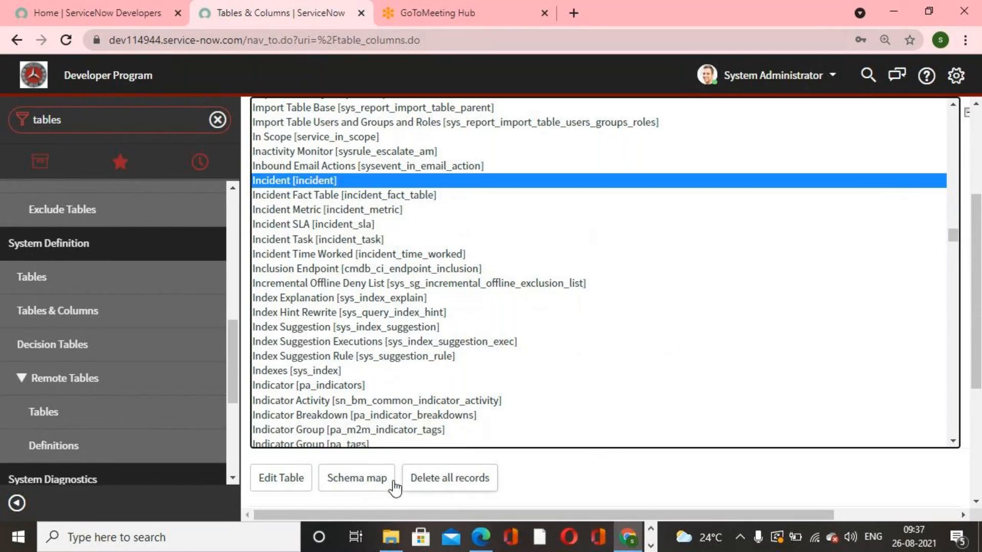
click(379, 486)
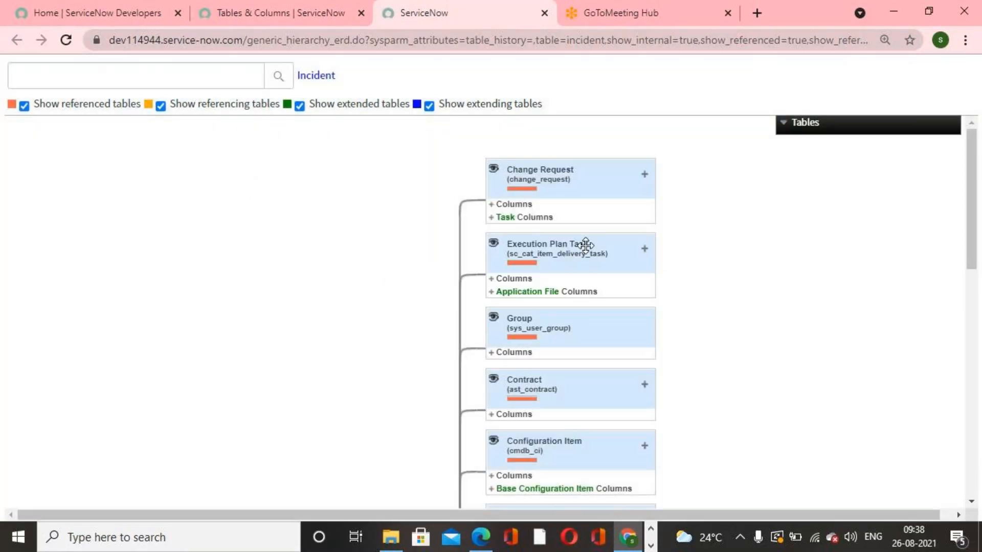
scroll(578, 255, down, 6)
scroll(260, 409, down, 4)
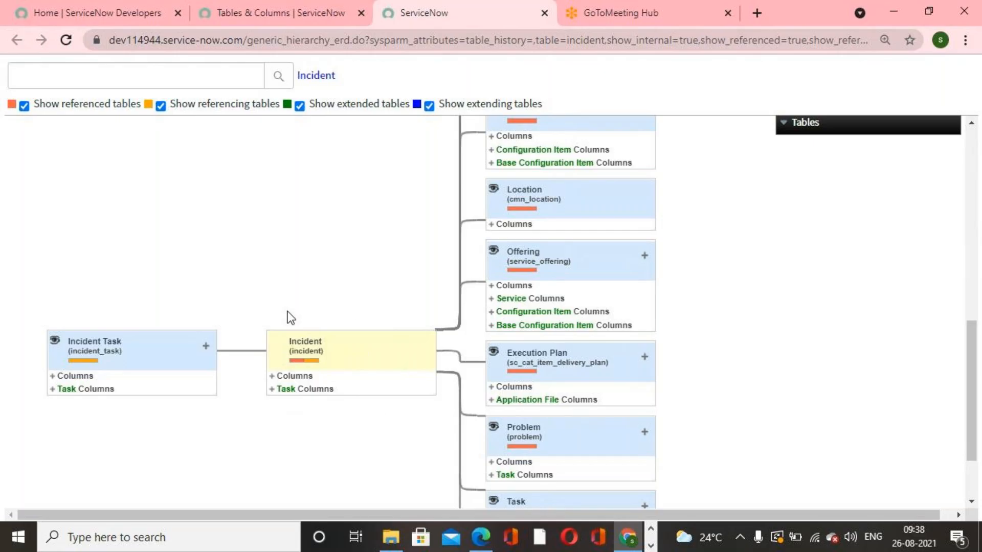
scroll(532, 419, up, 8)
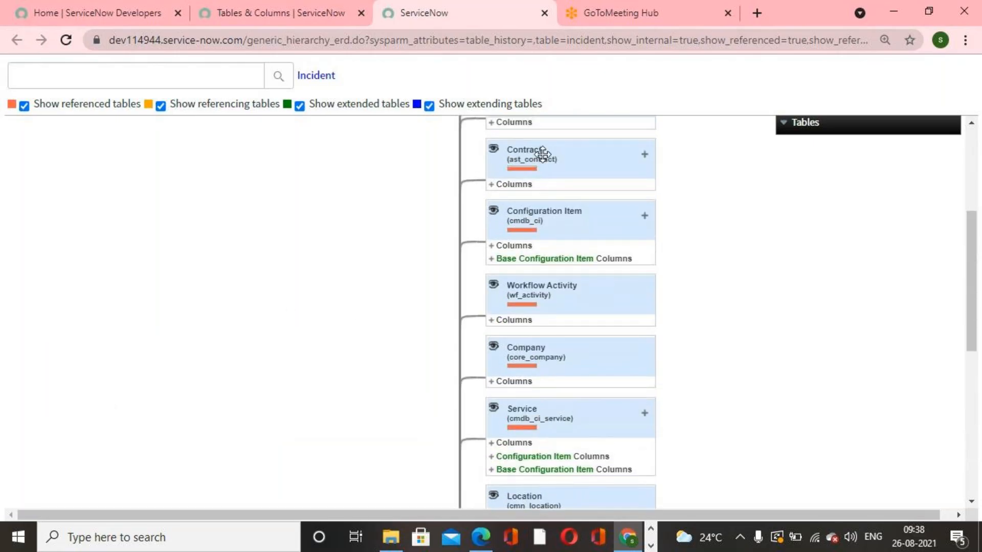
scroll(542, 234, up, 3)
scroll(521, 254, down, 11)
scroll(453, 266, down, 1)
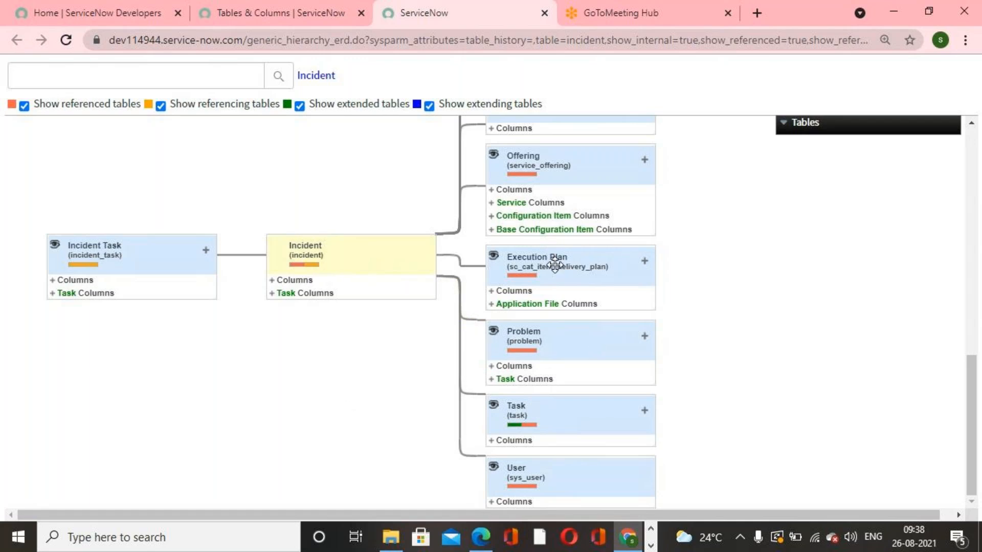
scroll(563, 328, up, 10)
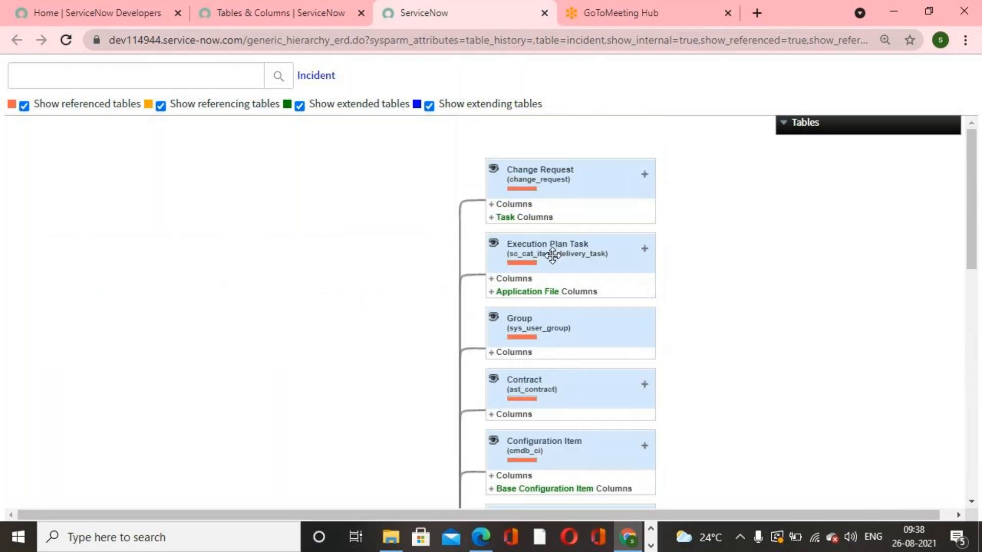
scroll(555, 240, down, 10)
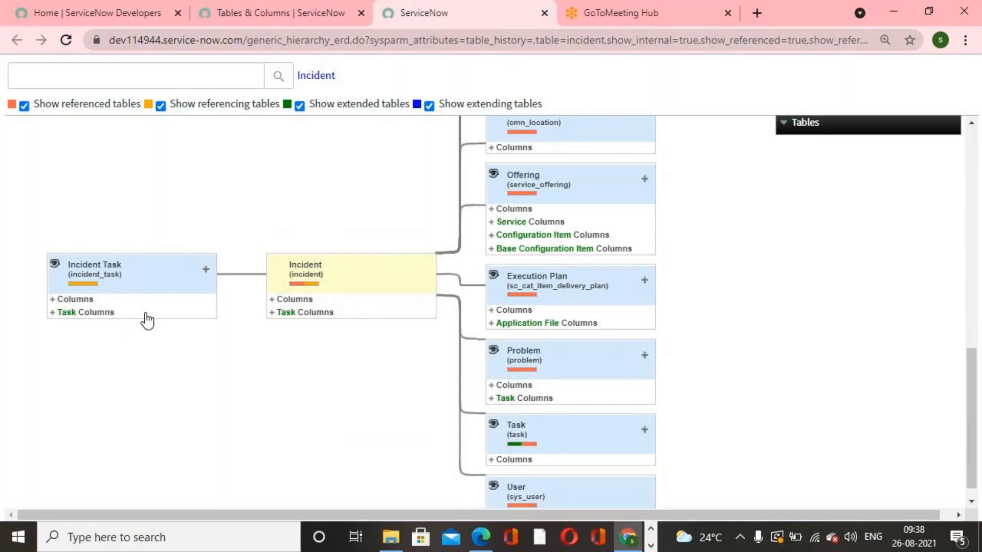
scroll(160, 320, down, 1)
scroll(200, 325, up, 5)
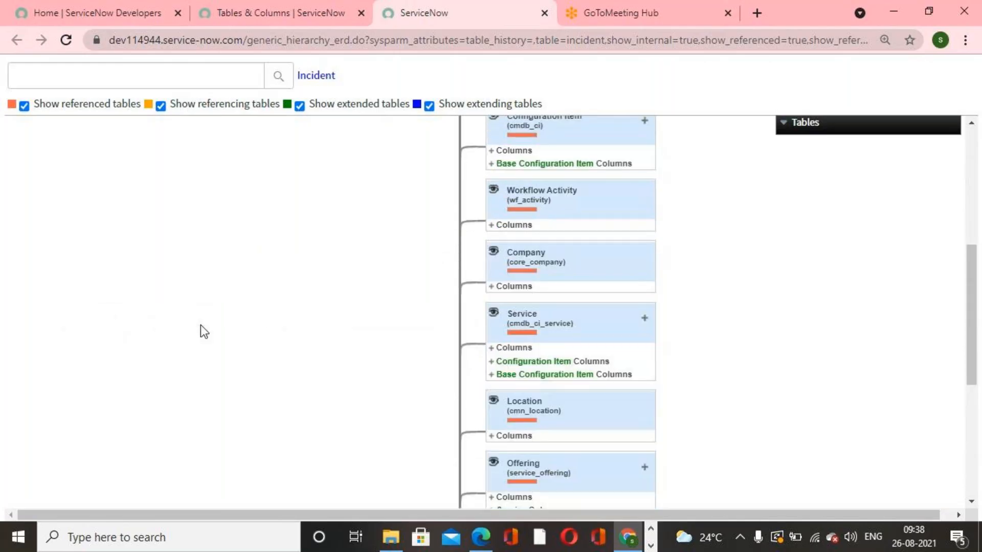
- Scroll through the Incident schema map and browse the list of related tables in its Tables panel
scroll(201, 326, up, 6)
scroll(200, 325, down, 8)
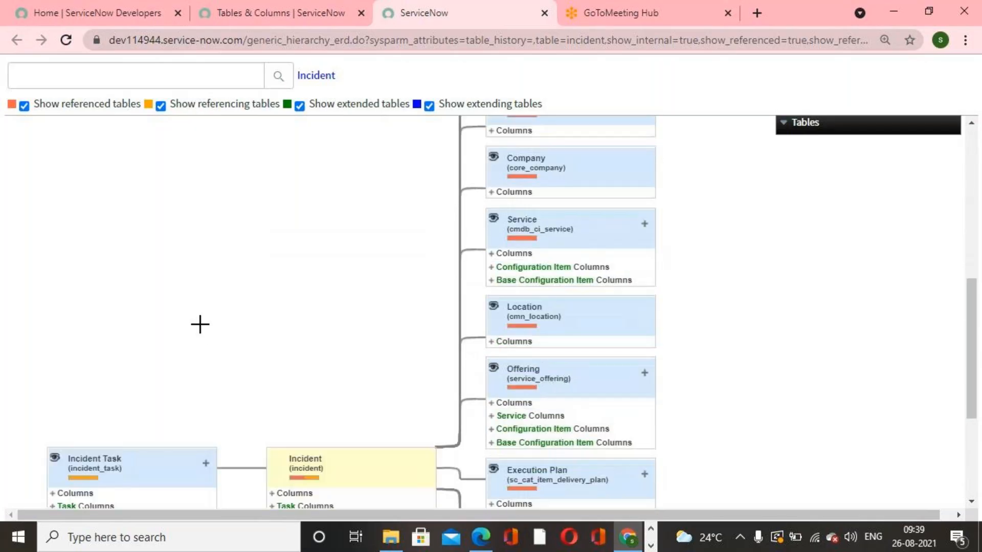
scroll(200, 324, down, 4)
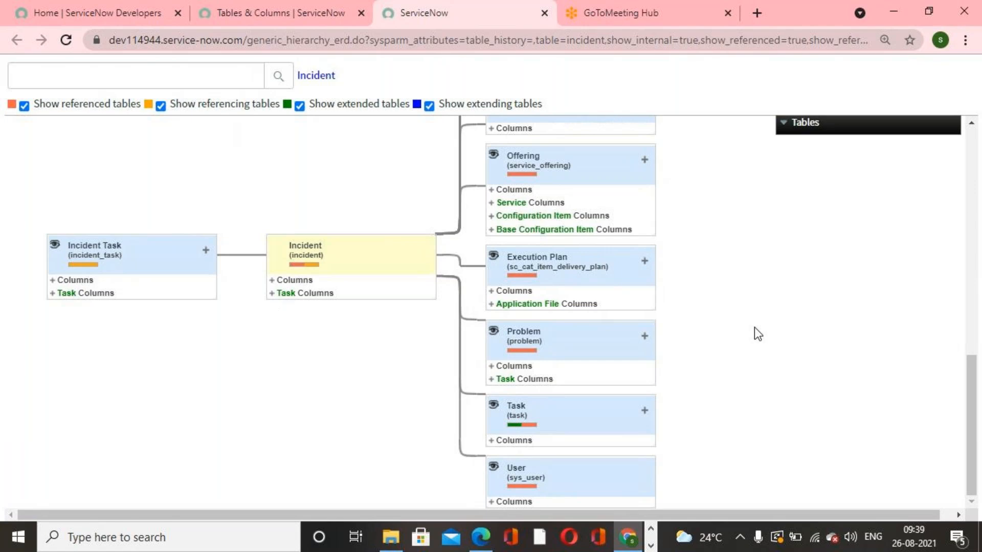
scroll(754, 328, up, 10)
click(796, 123)
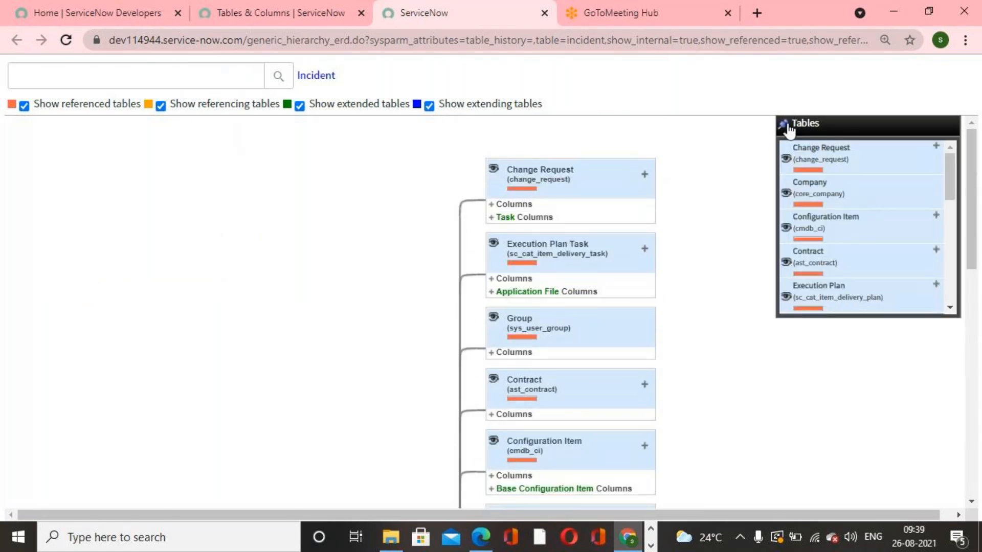
mouse_move(938, 135)
mouse_move(950, 162)
mouse_down()
mouse_move(949, 204)
mouse_move(949, 144)
mouse_up()
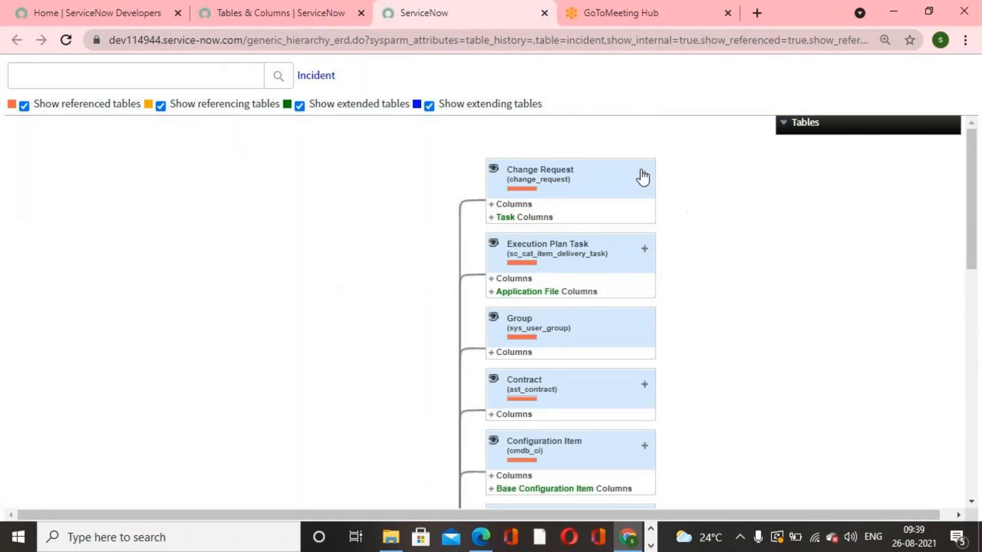
- Close the schema map tab and return to the Tables & Columns page
click(544, 13)
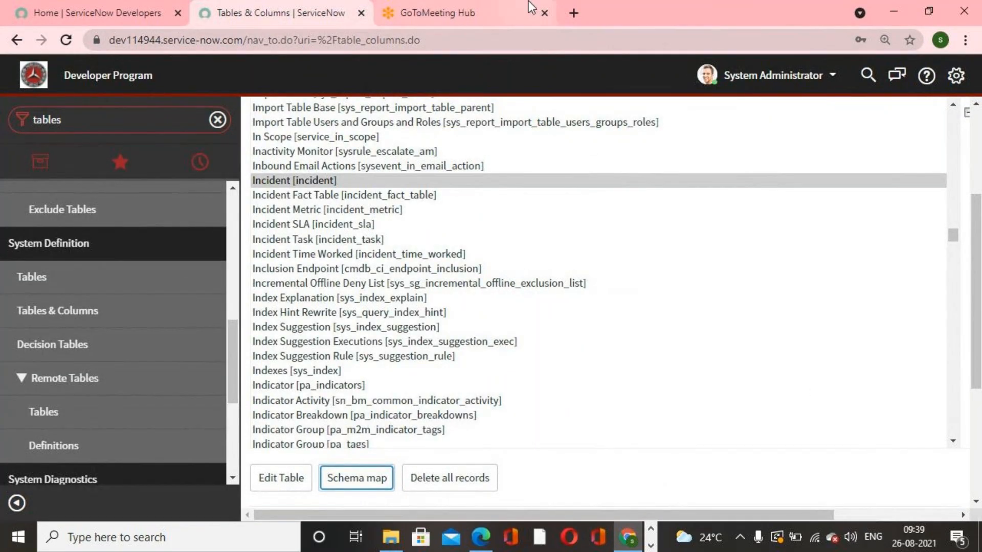
click(491, 13)
click(298, 15)
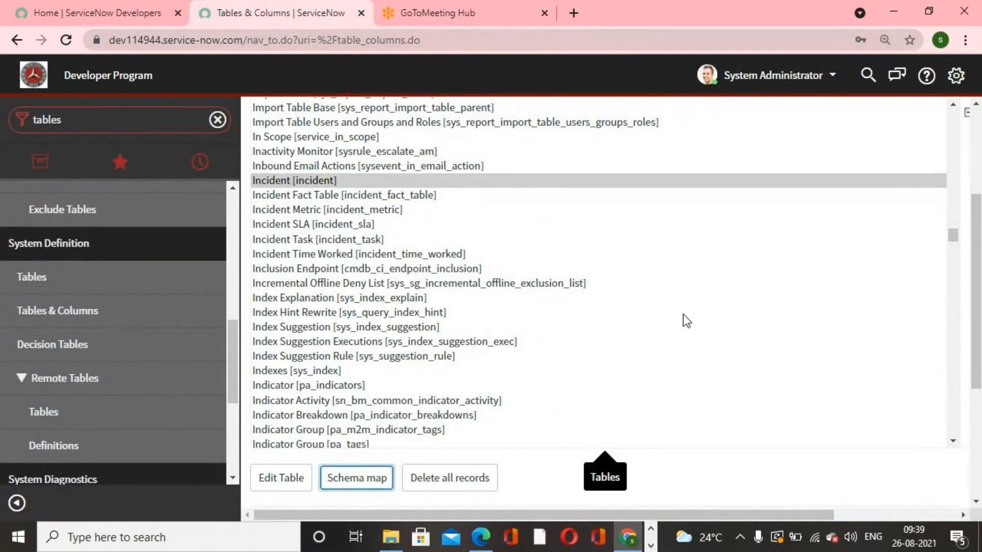
click(651, 545)
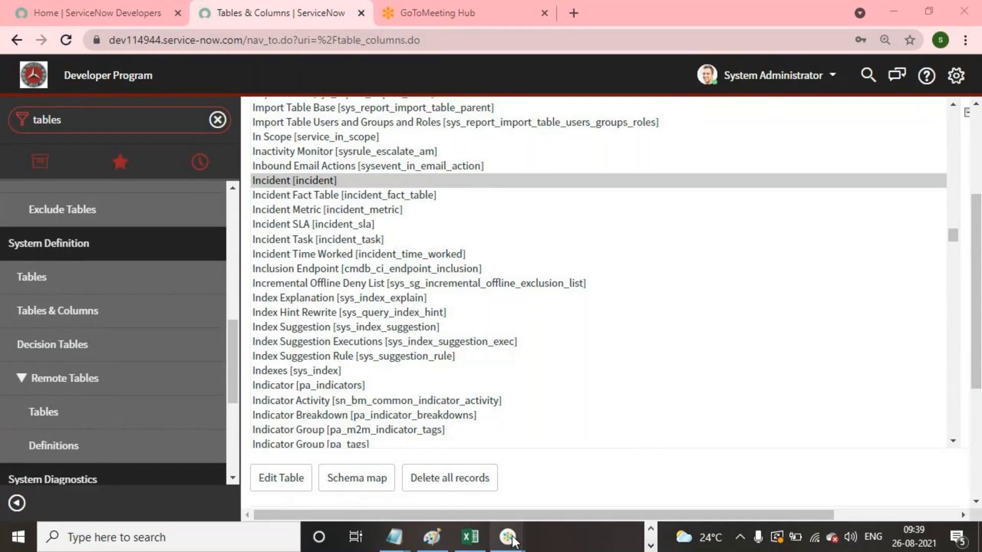
mouse_move(512, 541)
click(530, 491)
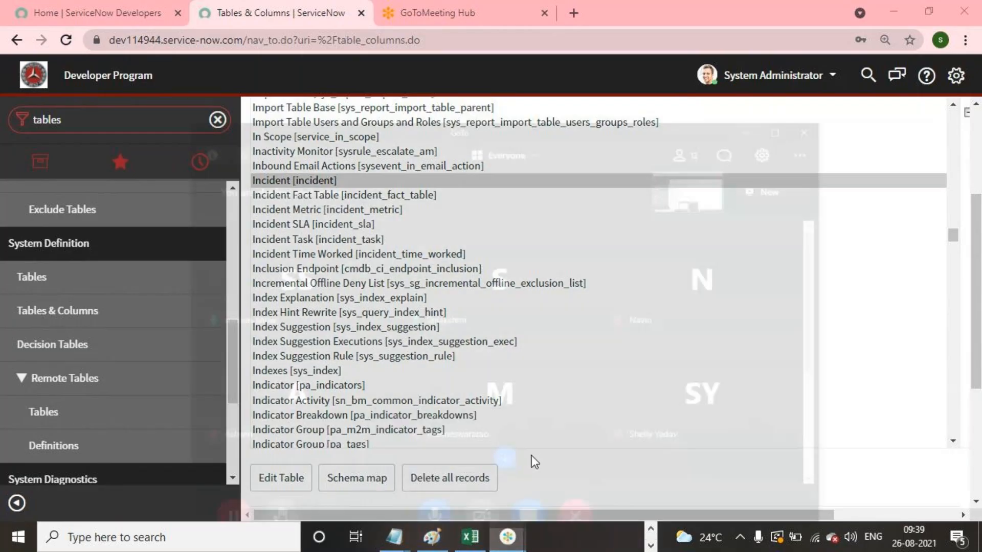
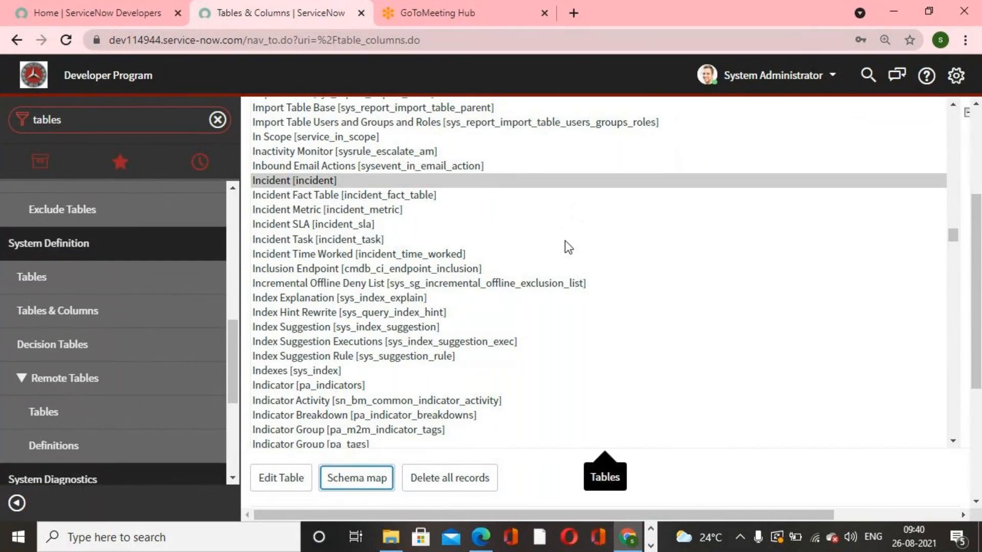
- Switch to the course PDF and read the Data Dictionary Tables and Dictionary Entries section
scroll(563, 335, up, 2)
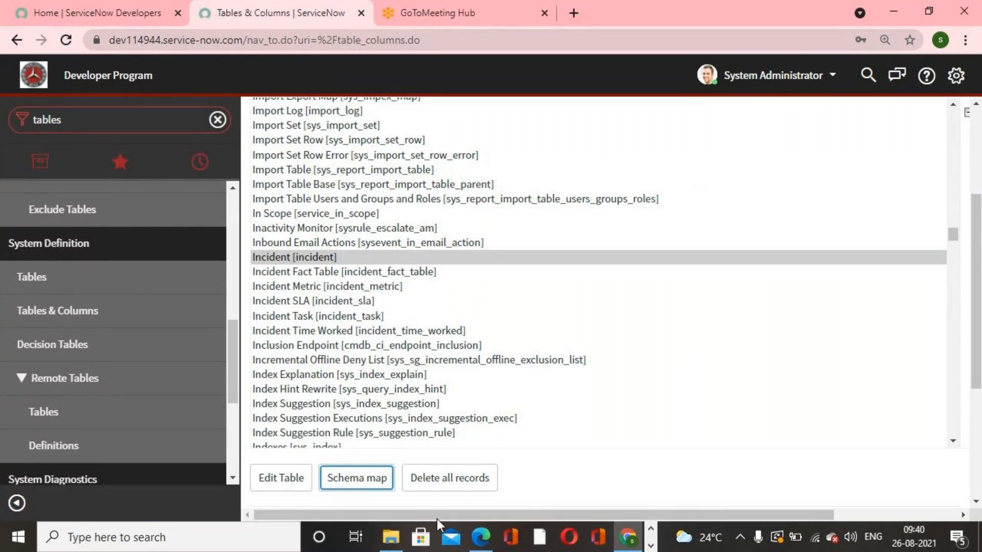
click(481, 537)
scroll(524, 346, down, 20)
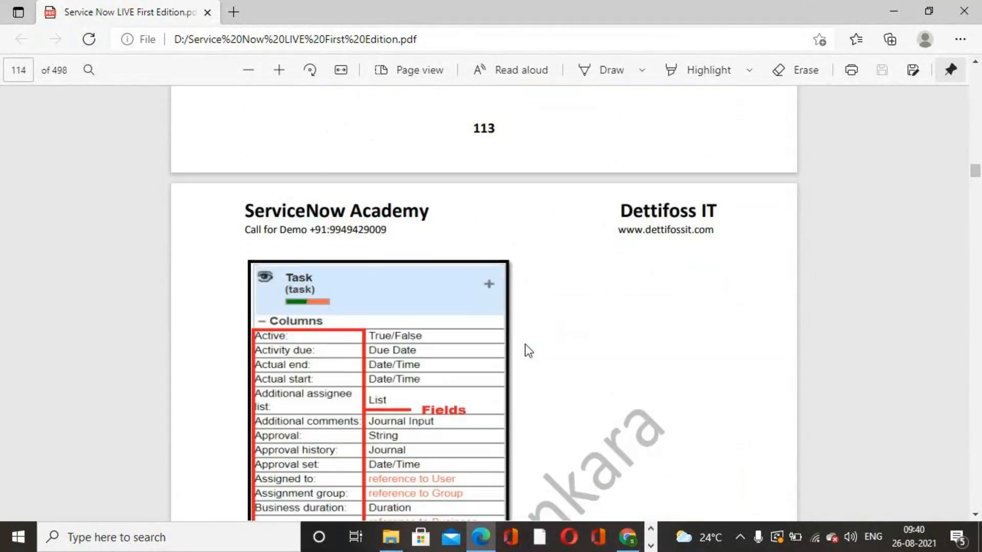
scroll(525, 344, down, 15)
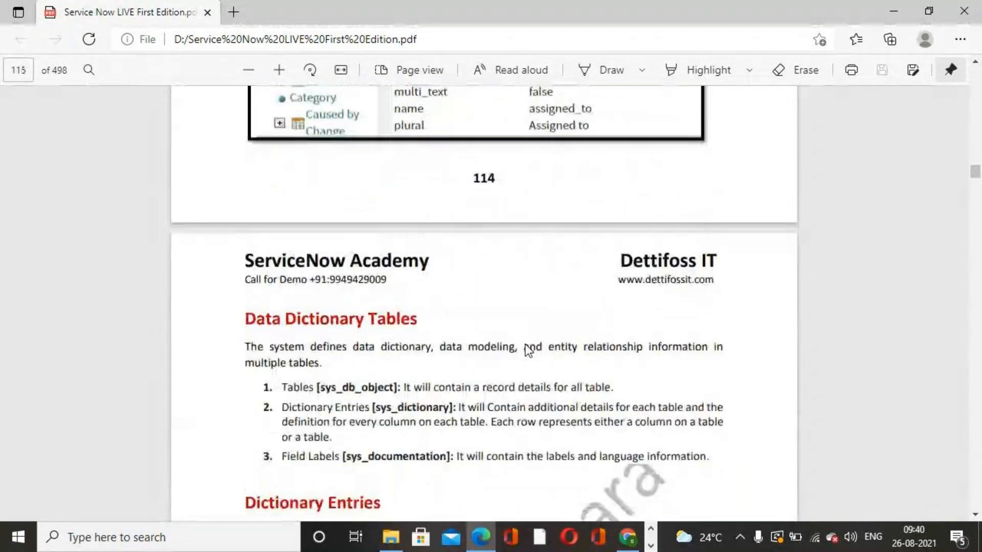
scroll(528, 350, down, 4)
scroll(530, 346, up, 3)
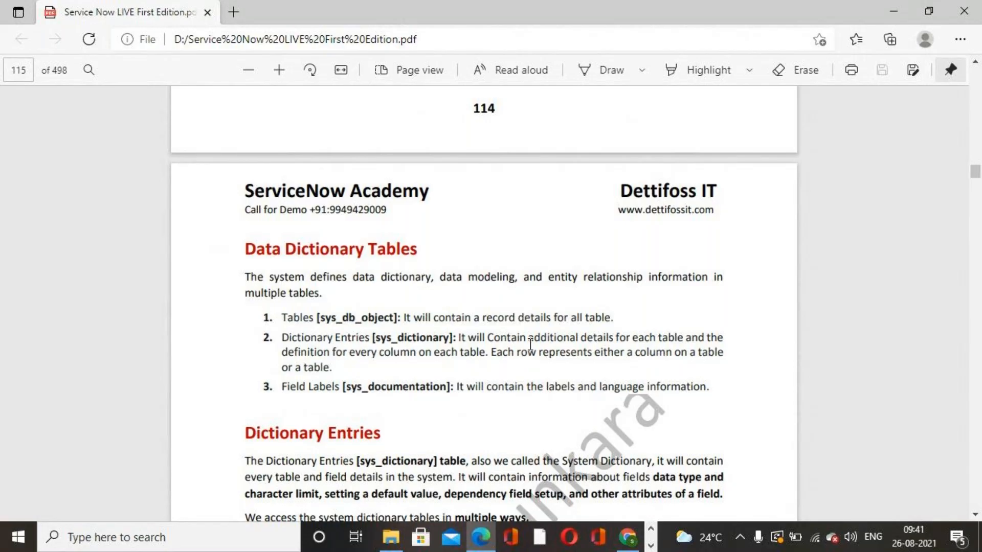
scroll(529, 346, down, 3)
scroll(559, 307, down, 1)
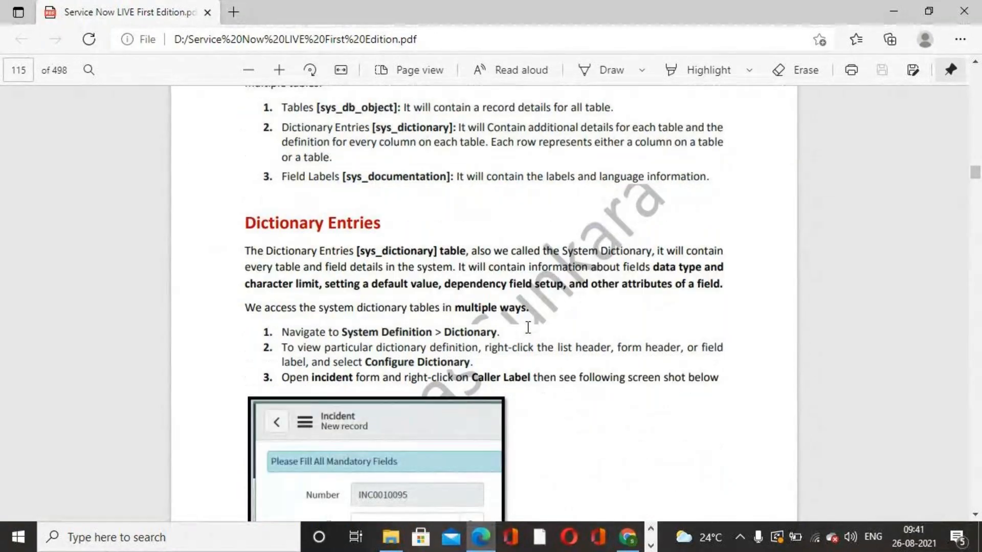
- Return to the browser and scroll the Tables & Columns table list back to the top
click(629, 538)
click(629, 538)
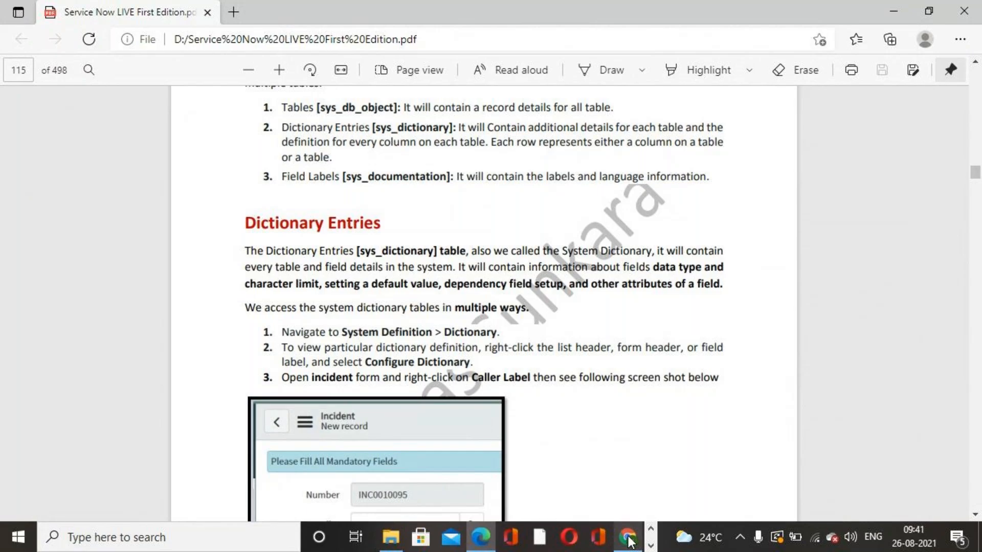
click(628, 538)
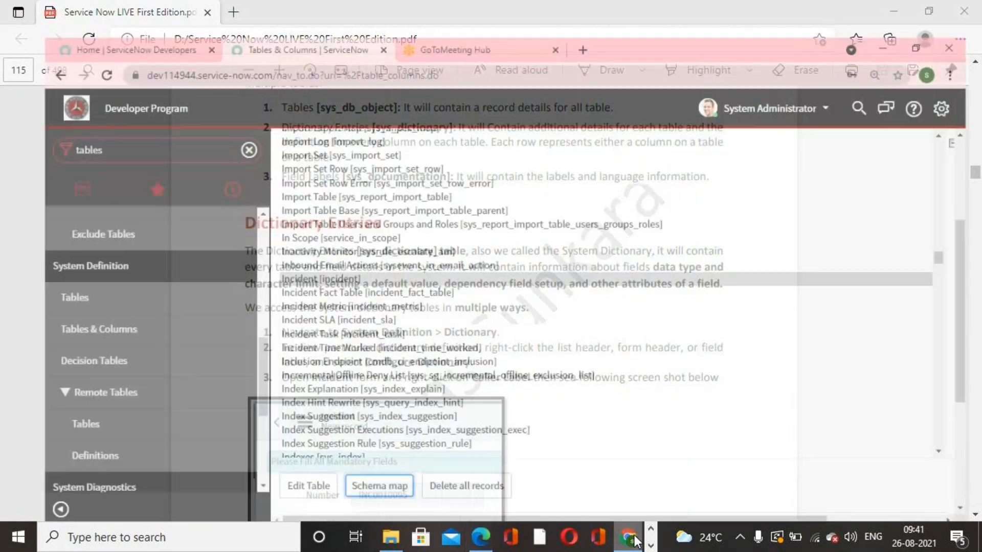
scroll(188, 248, up, 10)
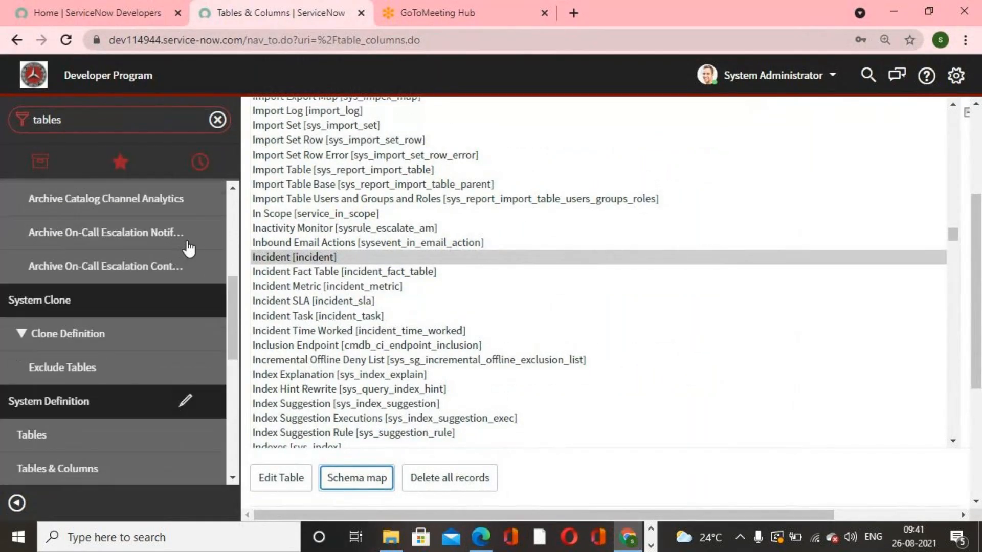
scroll(792, 263, up, 1)
scroll(796, 266, up, 20)
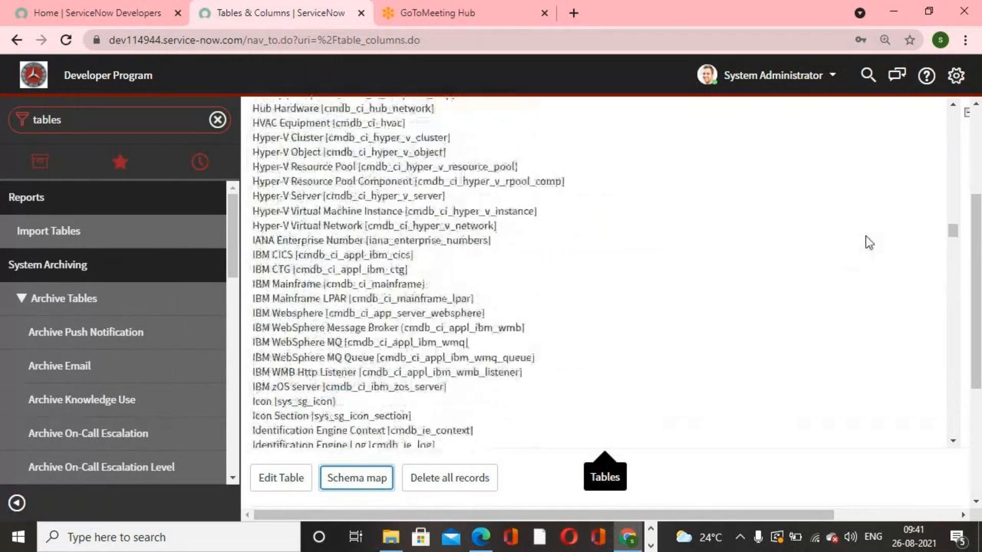
scroll(869, 242, up, 15)
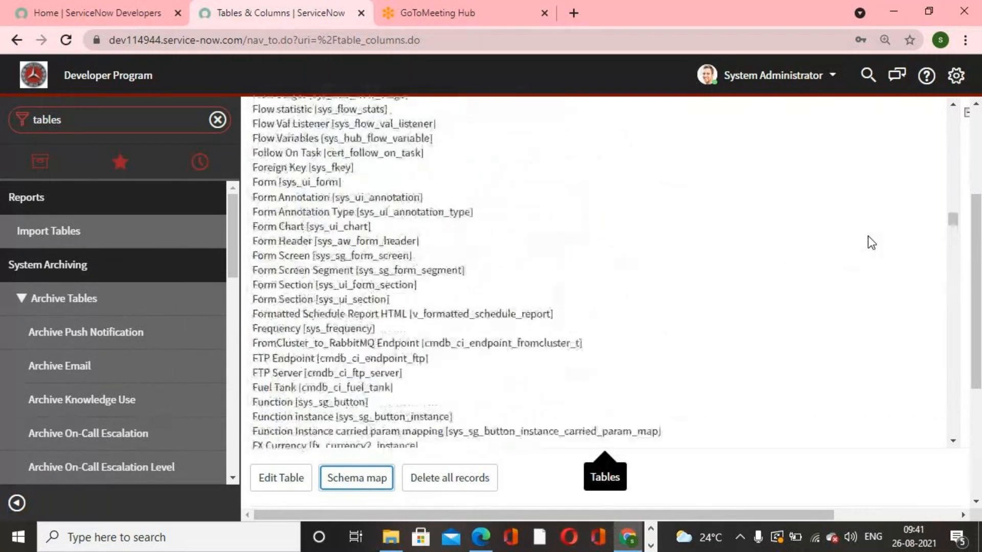
drag(952, 225, 952, 122)
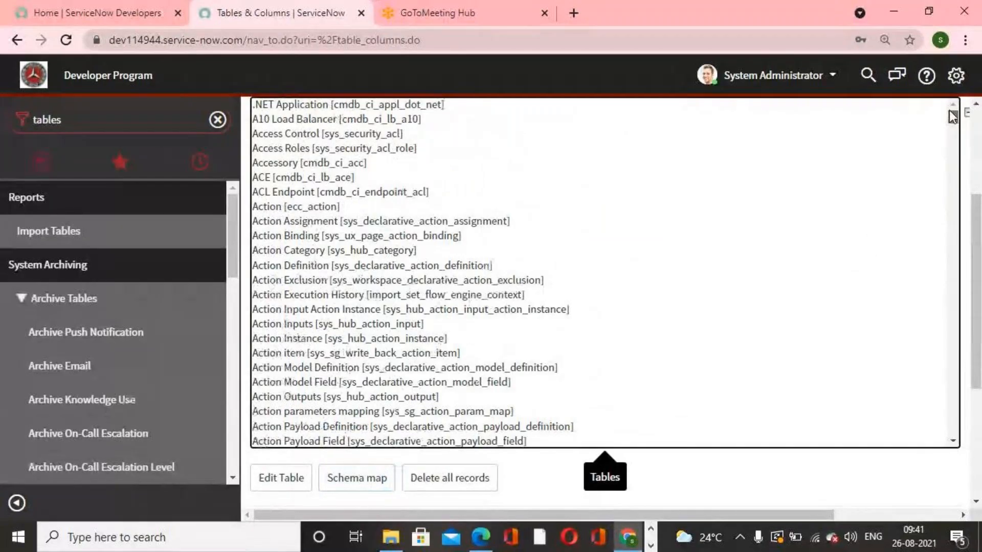
- Open the sys_db_object.list tables list through the navigator filter
click(161, 129)
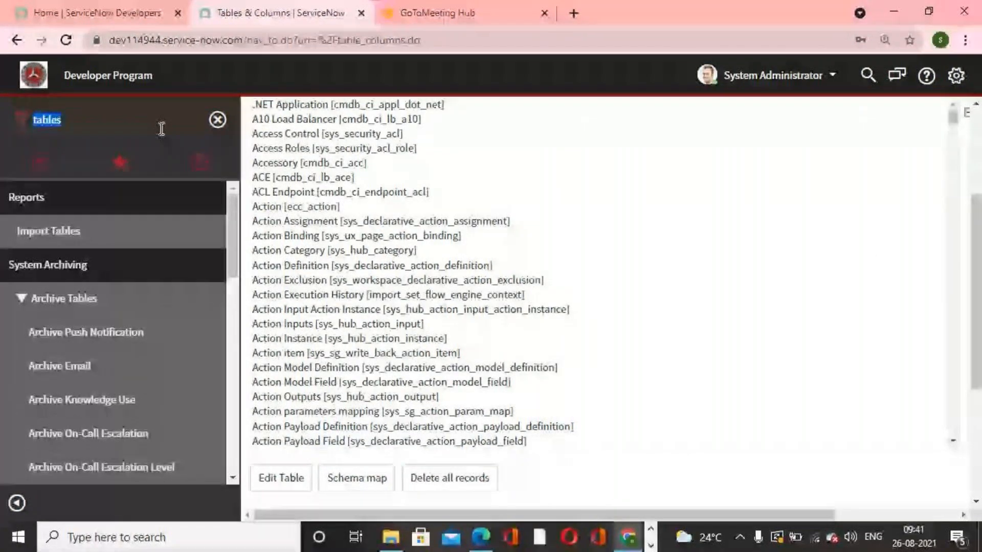
text(sys)
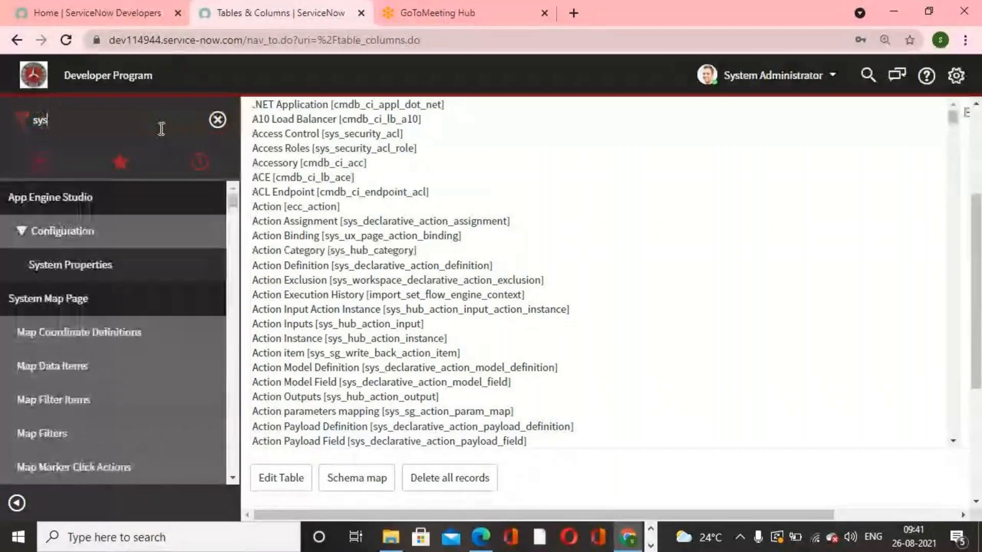
text(_db_)
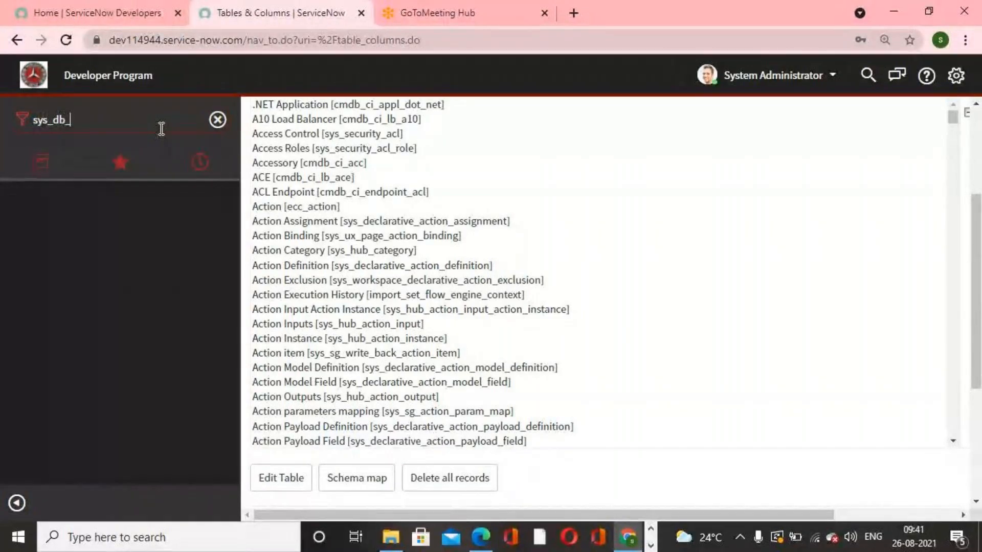
text(object)
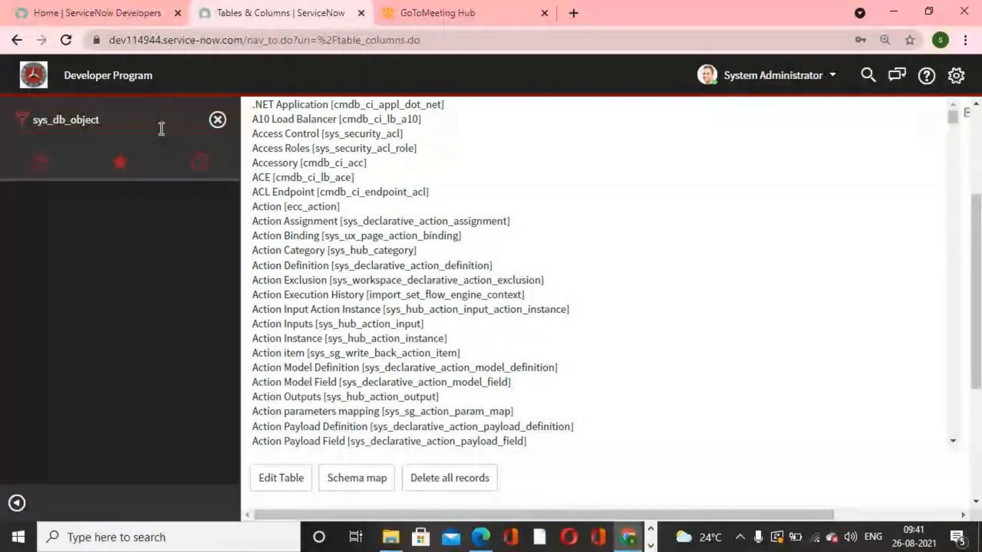
text(.list)
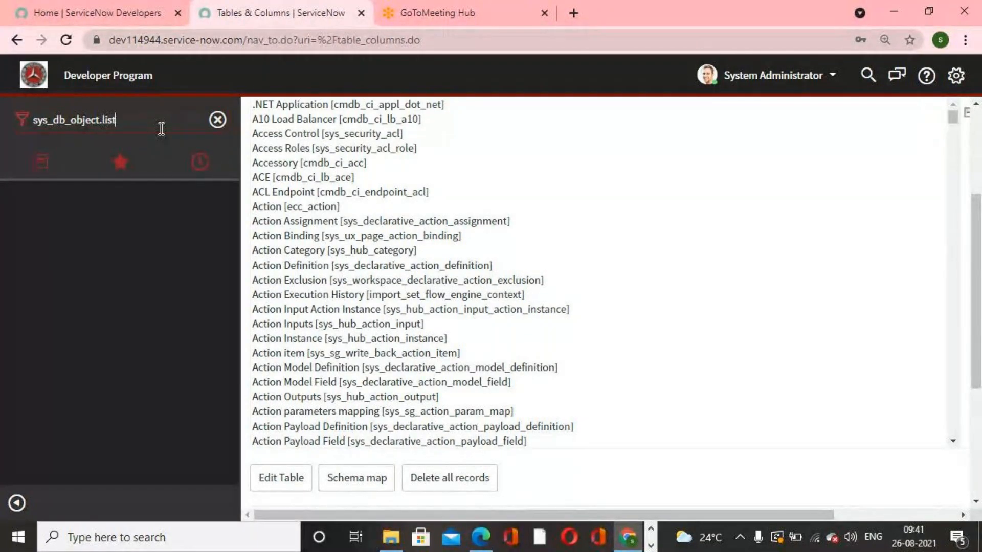
key(Return)
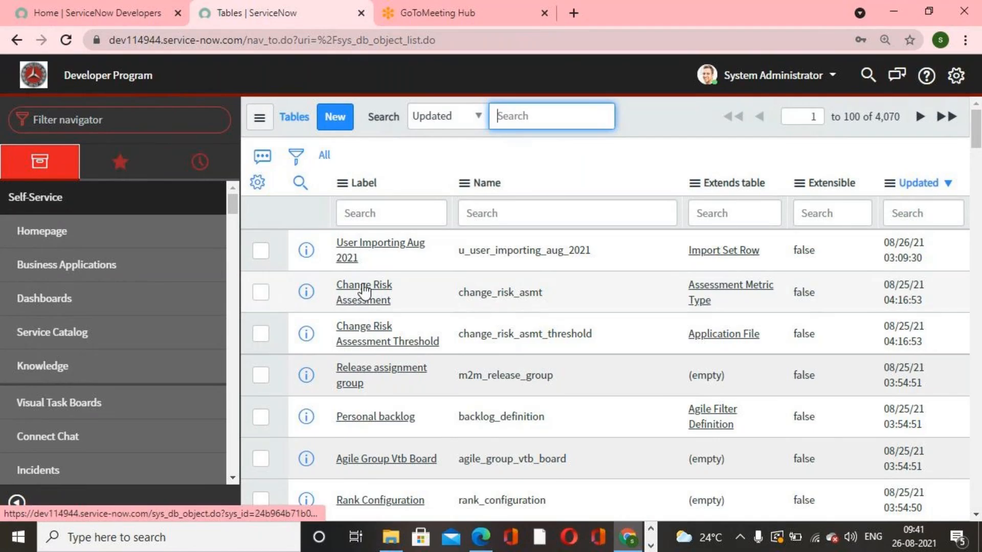
- Open the User Importing Aug 2021 table record, examine its Columns and Controls tabs, and return to the tables list
click(349, 256)
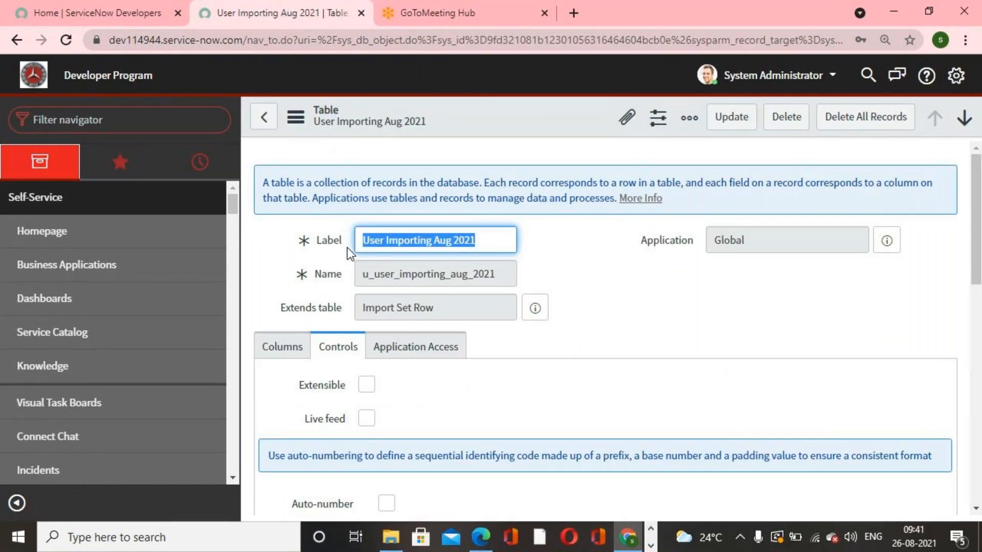
click(288, 350)
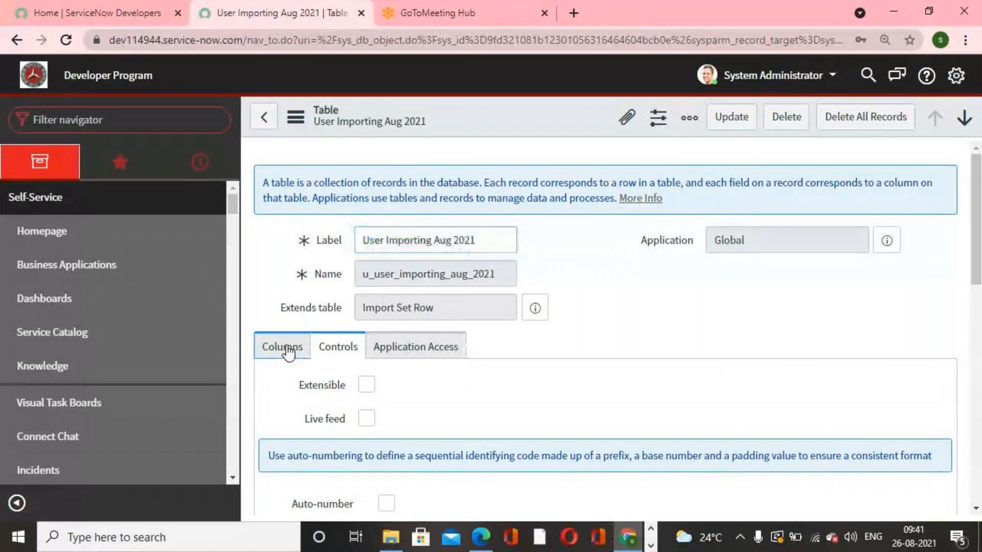
scroll(618, 361, down, 5)
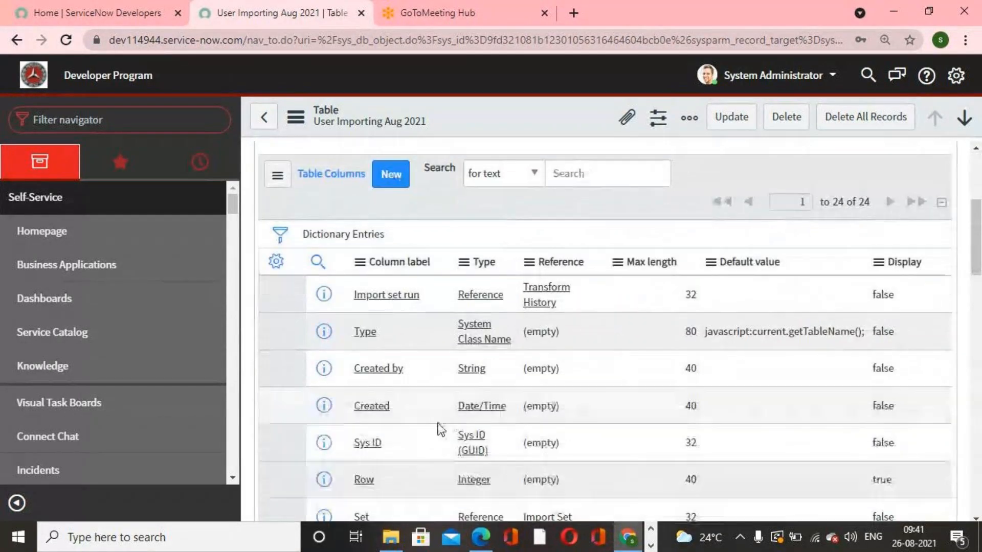
scroll(439, 429, up, 5)
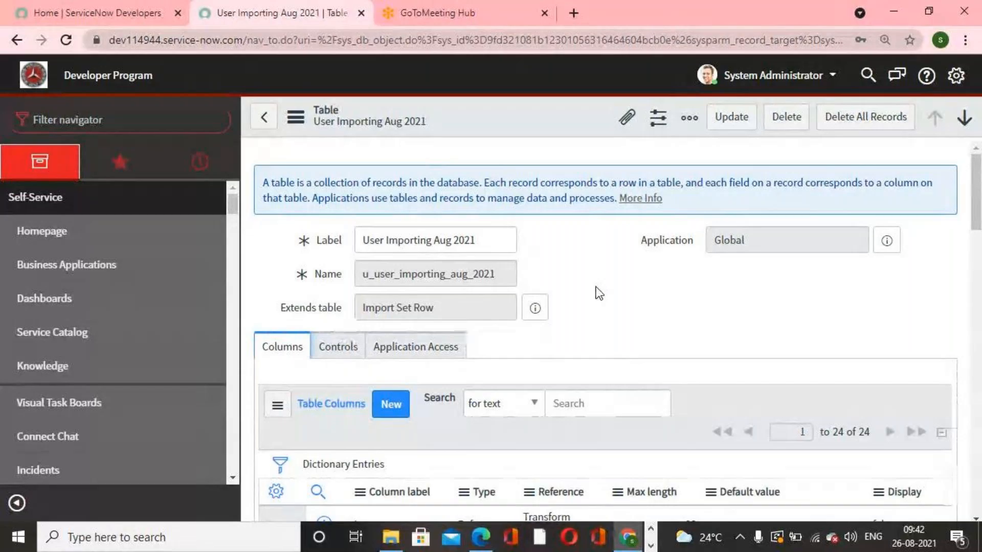
click(359, 352)
scroll(644, 324, down, 4)
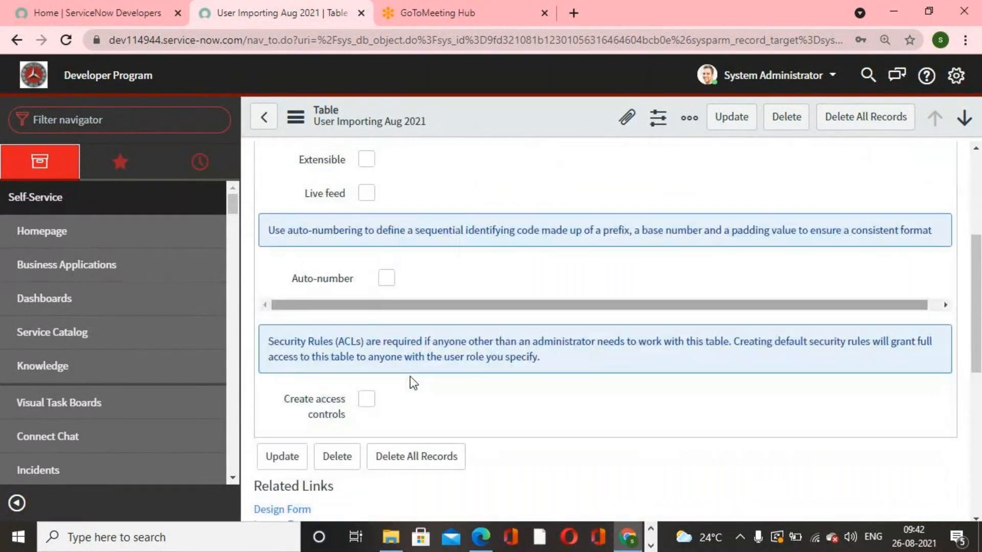
scroll(413, 383, up, 5)
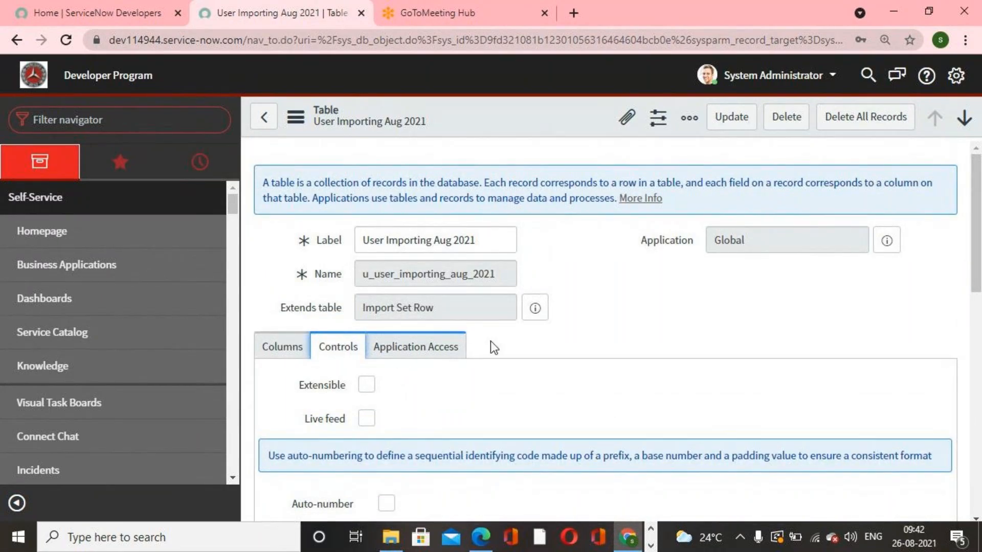
click(275, 130)
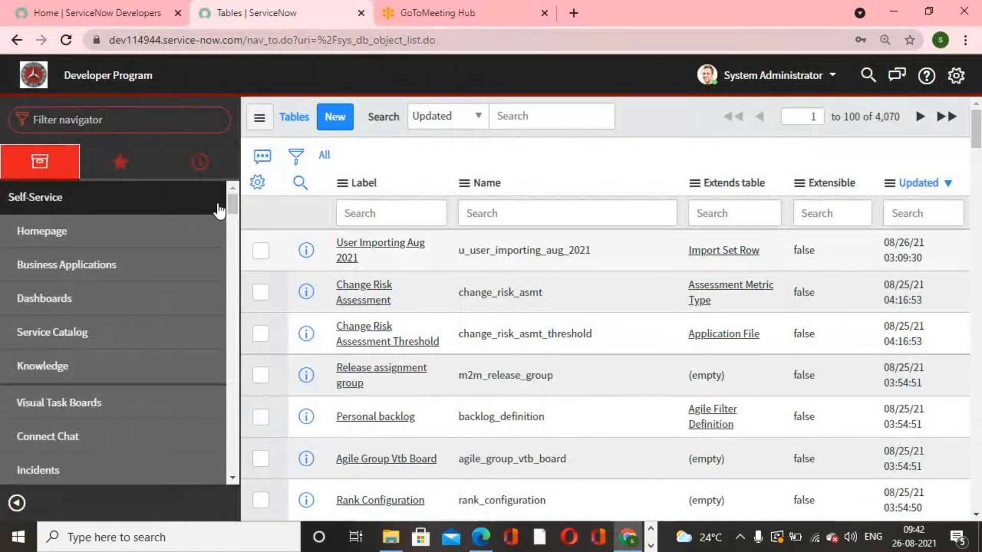
- Open the sys_dictionary.list Dictionary Entries list through the navigator filter
click(152, 125)
text(s)
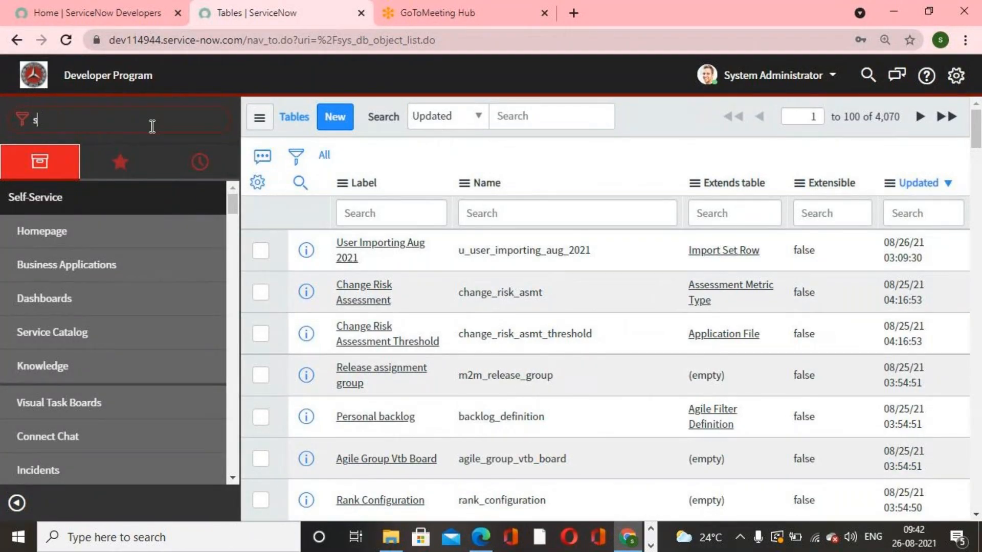
text(ys)
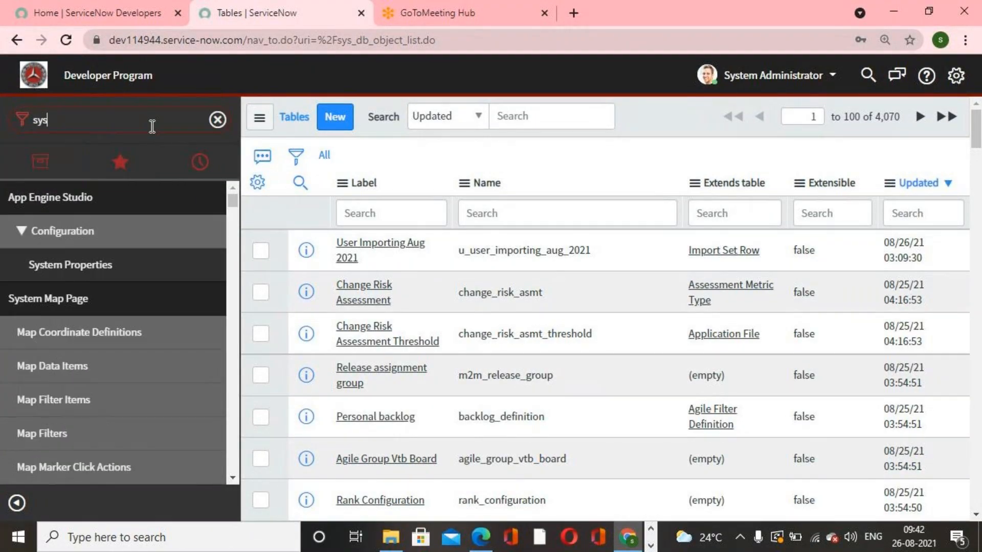
text(_dicti)
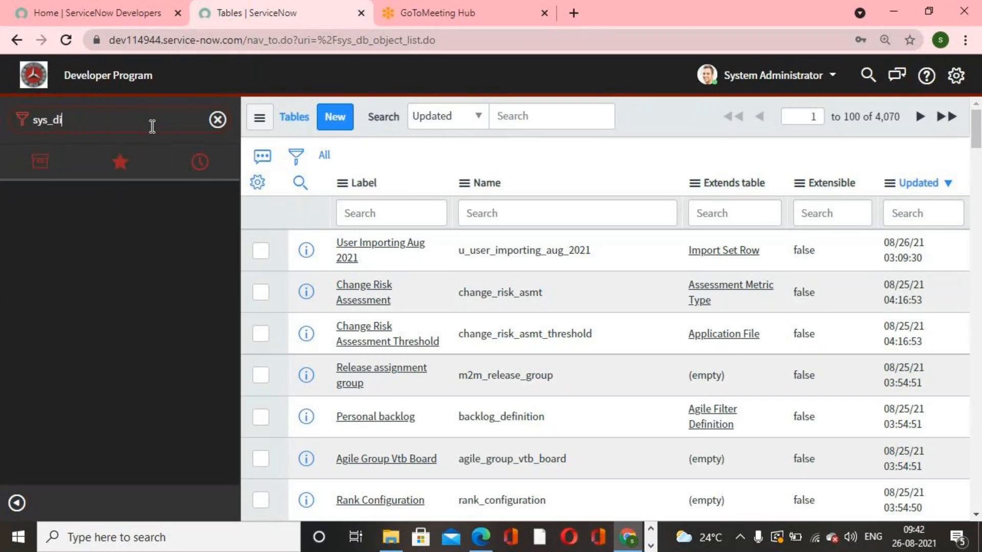
text(onary.list)
key(Return)
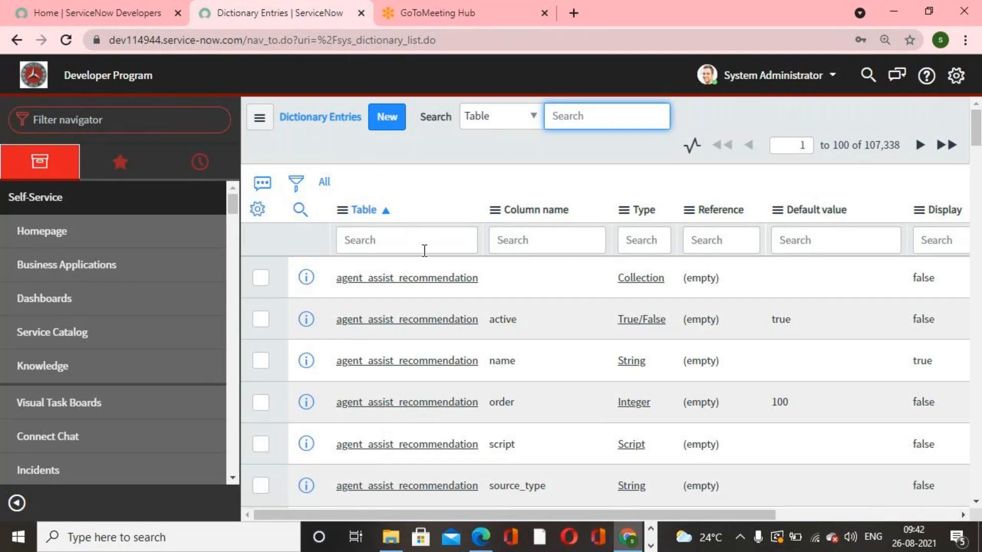
- Filter the dictionary entries by table name category
scroll(432, 263, down, 4)
scroll(440, 277, up, 4)
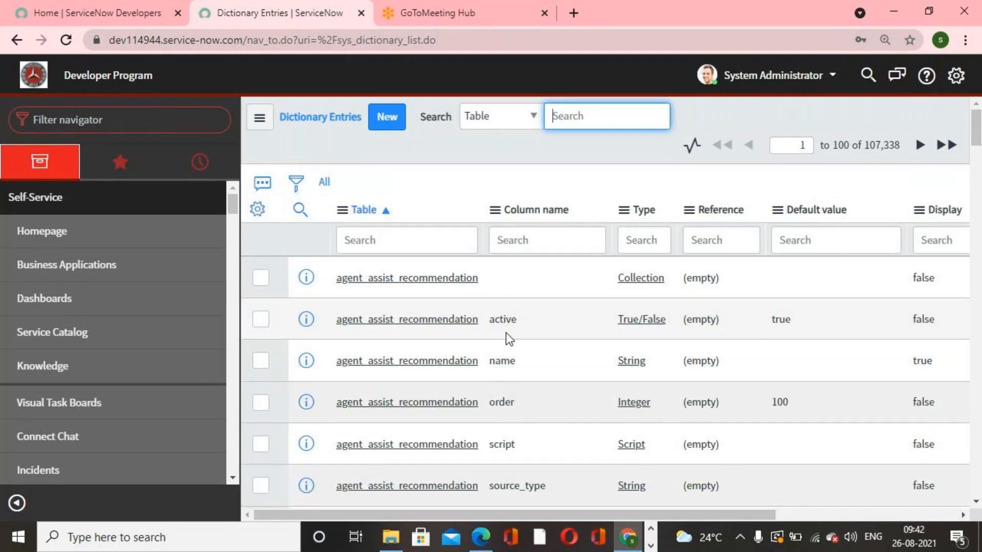
click(380, 240)
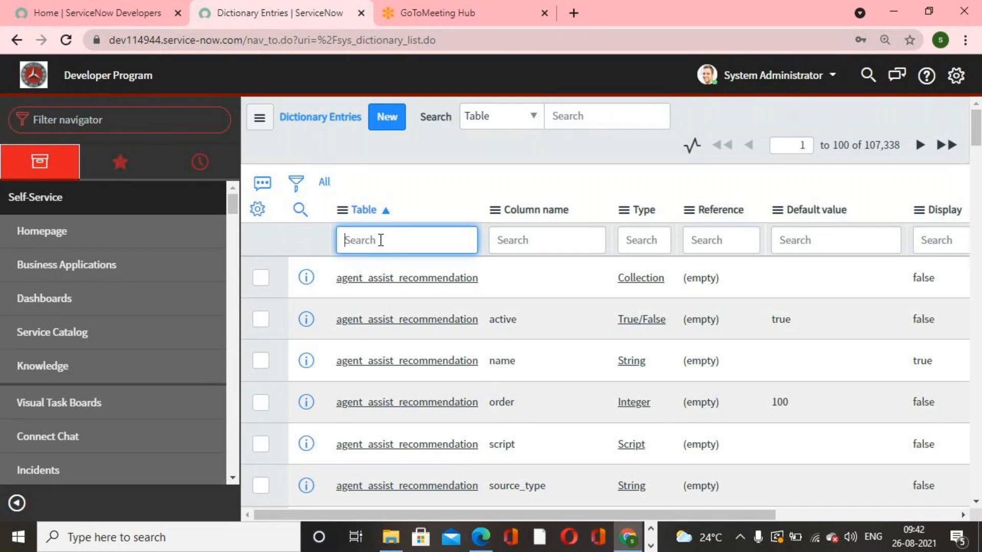
text(category)
key(Return)
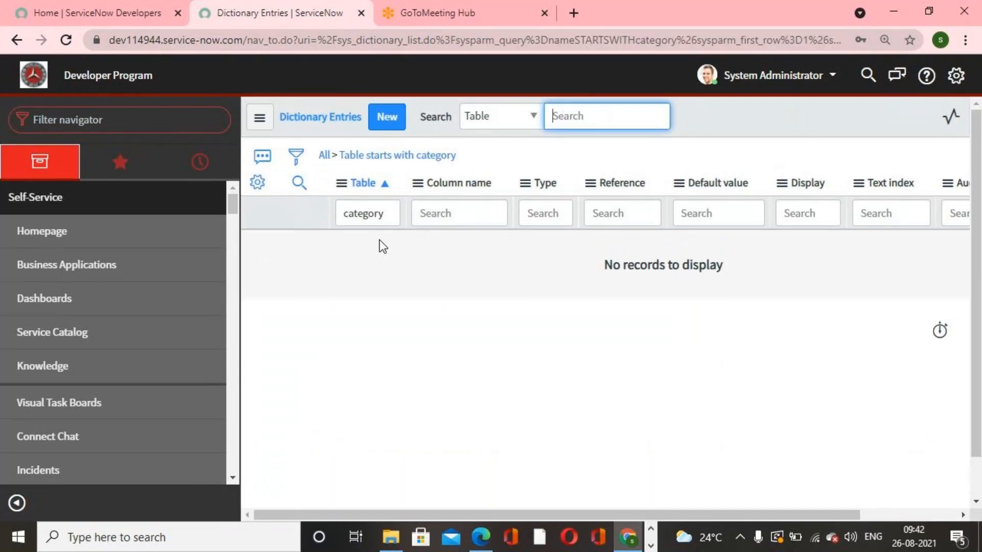
- Clear the table filter to list all dictionary entries and highlight the total record count
click(324, 155)
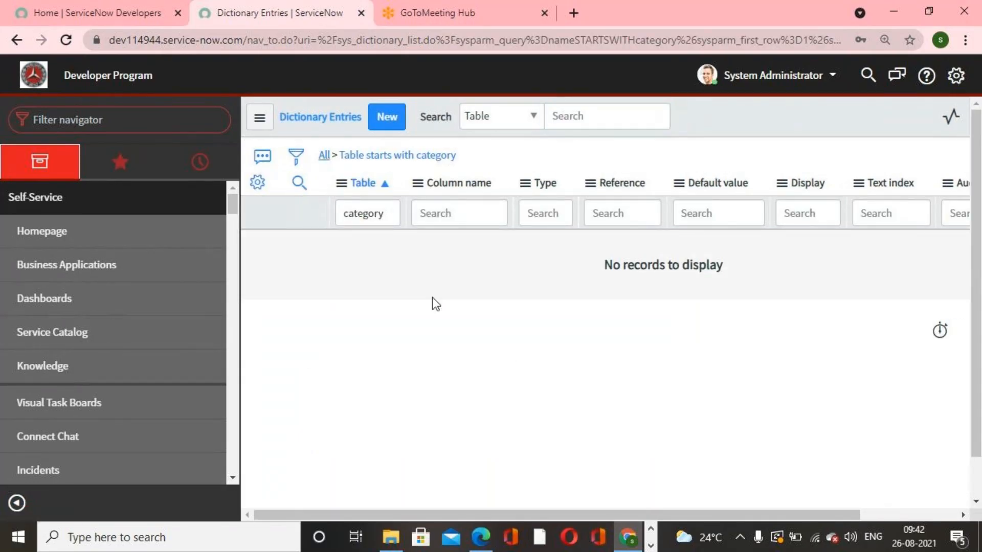
click(543, 241)
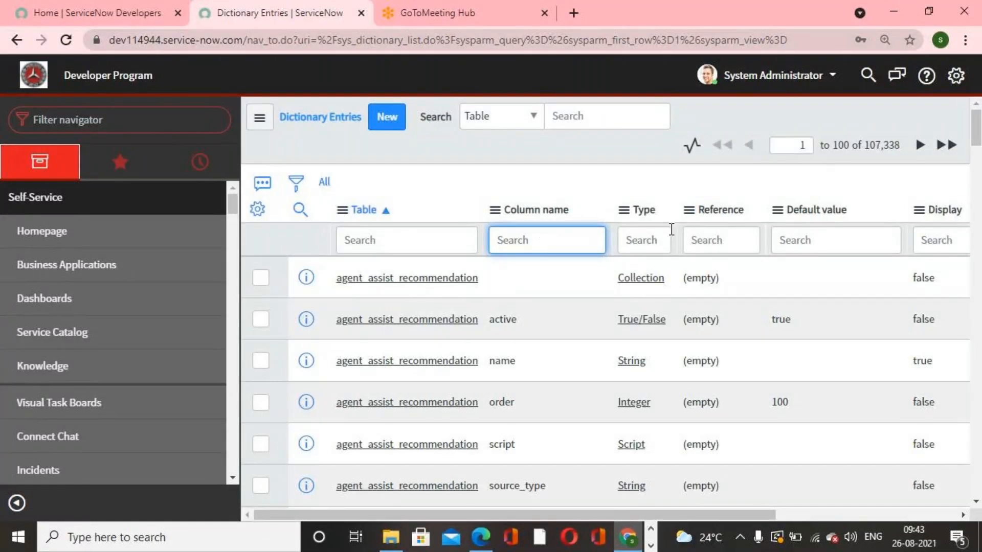
click(864, 145)
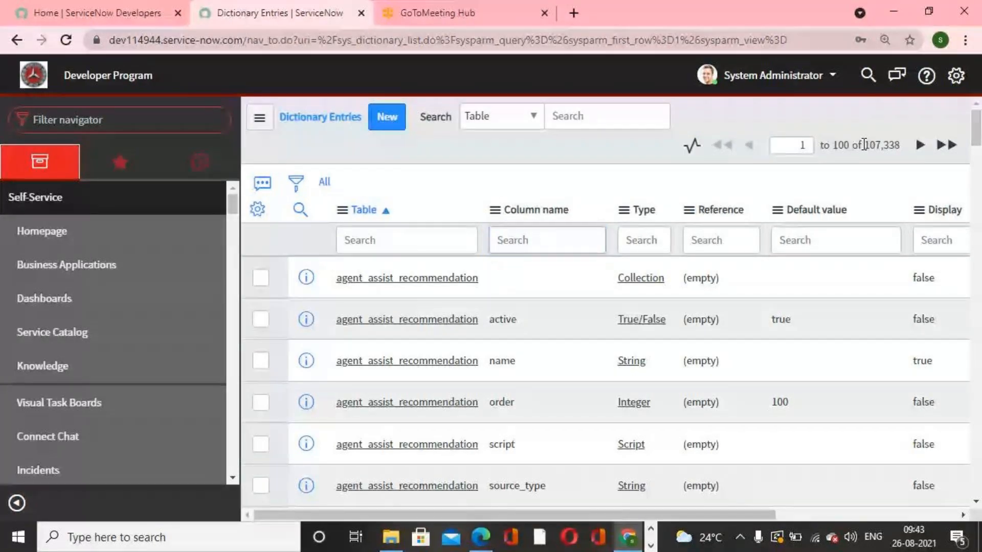
drag(868, 145, 896, 147)
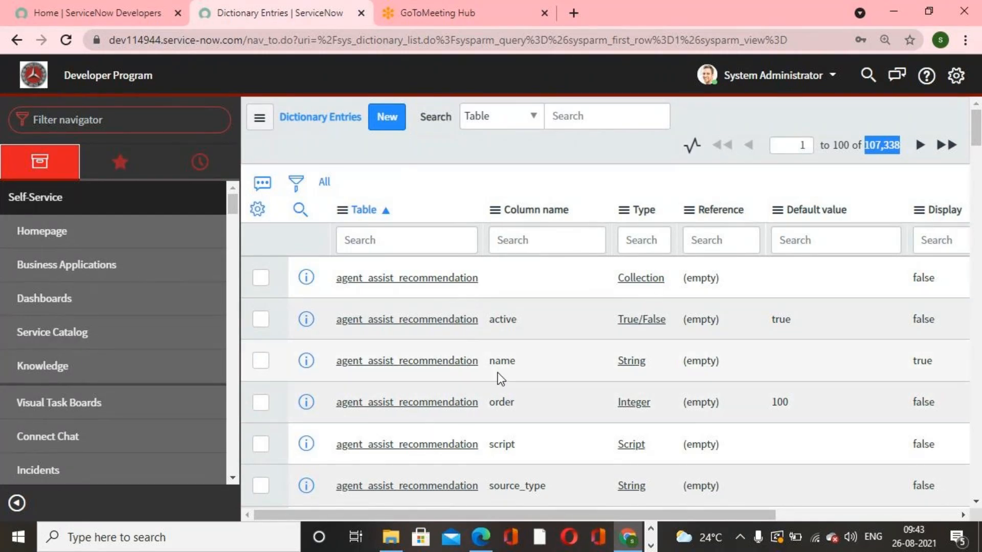
- Filter the dictionary entries to tables starting with incident
click(549, 240)
click(409, 241)
text(incident)
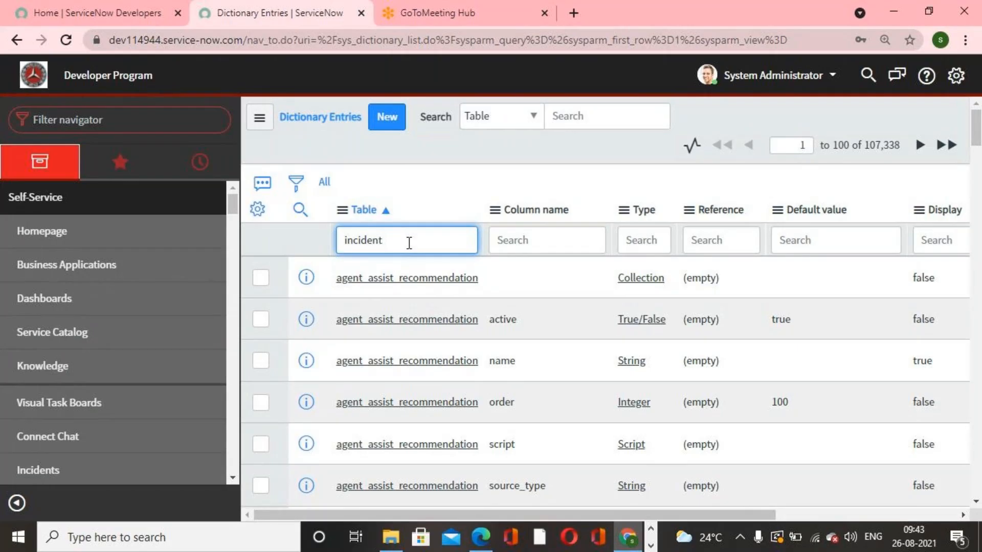
key(Return)
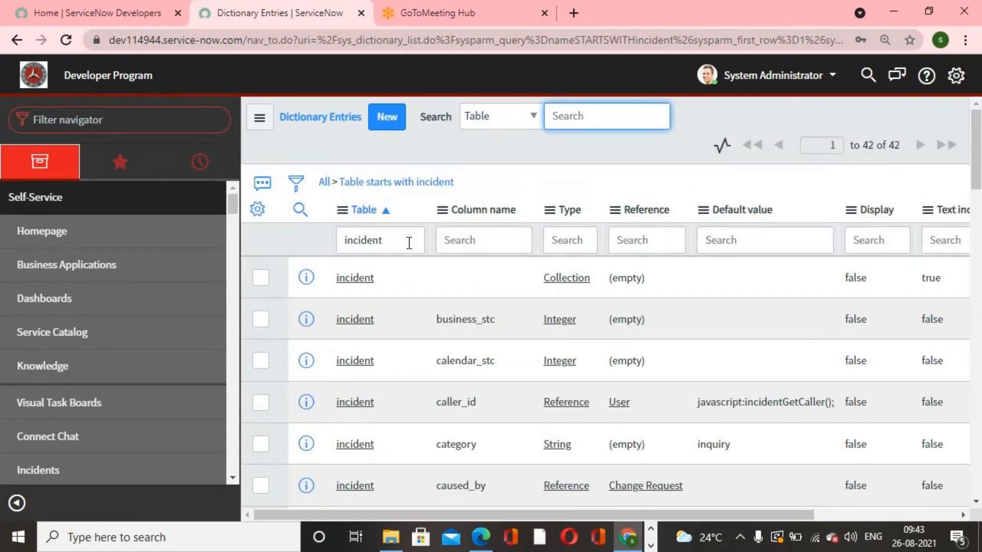
- Open the incident table's category dictionary entry and examine its table, type, label and column name fields
scroll(413, 300, down, 5)
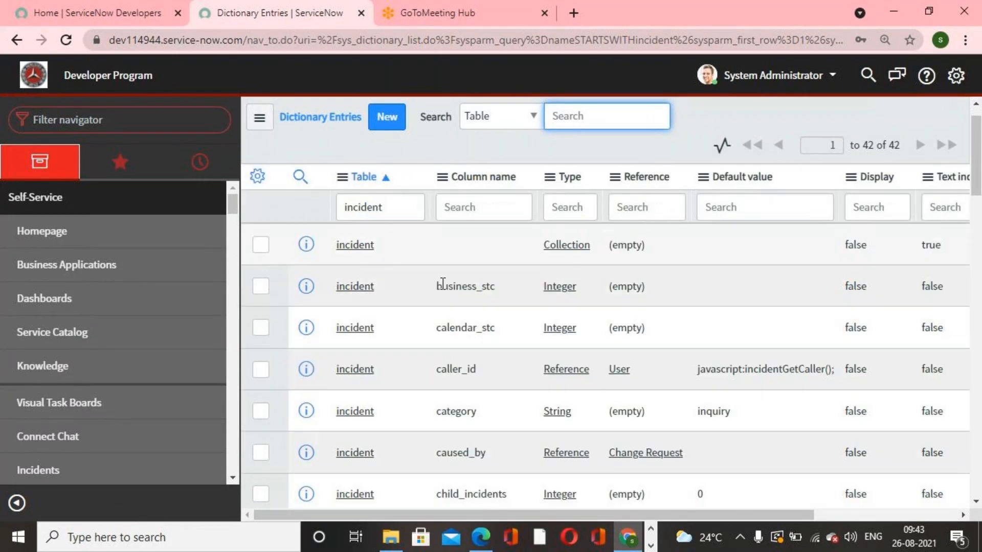
scroll(441, 283, up, 3)
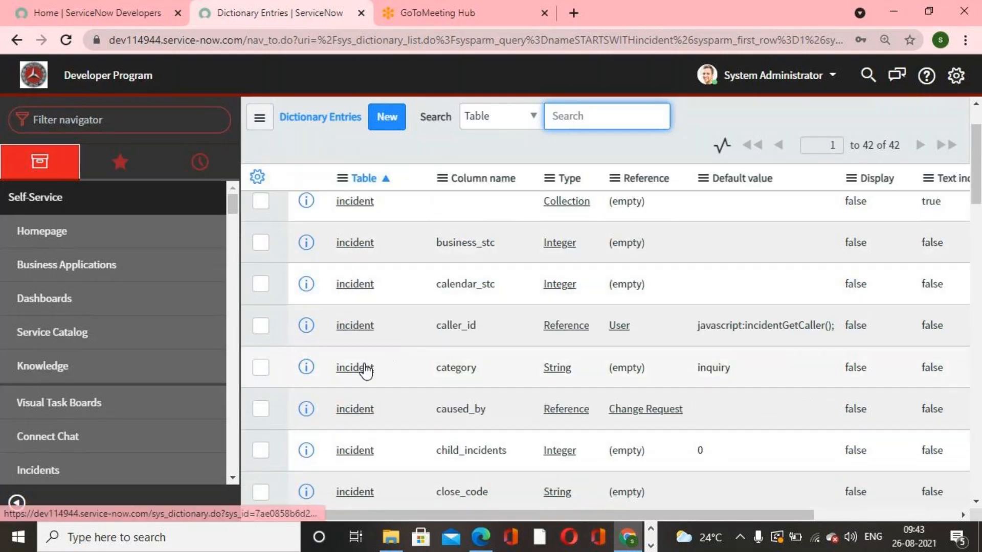
click(365, 368)
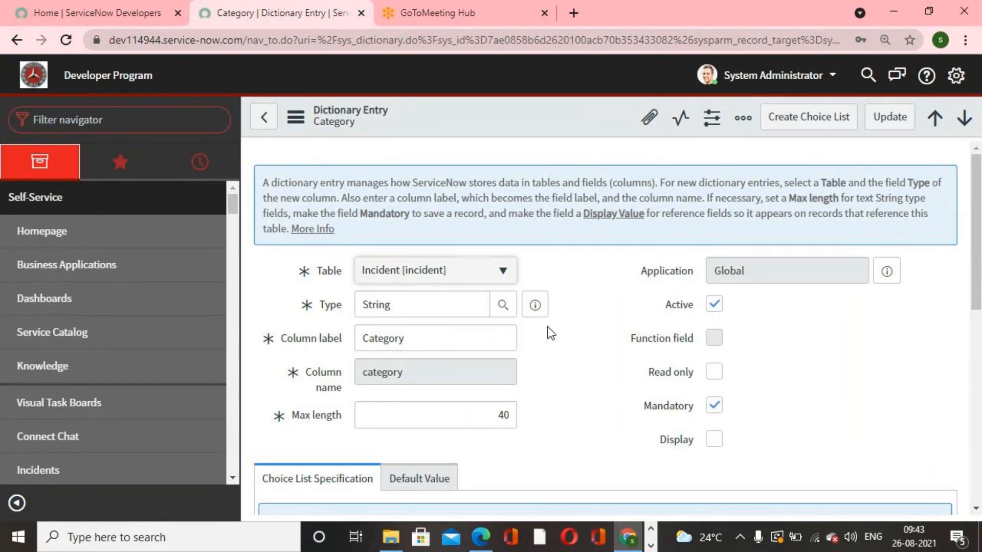
scroll(547, 327, down, 3)
scroll(548, 327, up, 3)
drag(427, 344, 345, 353)
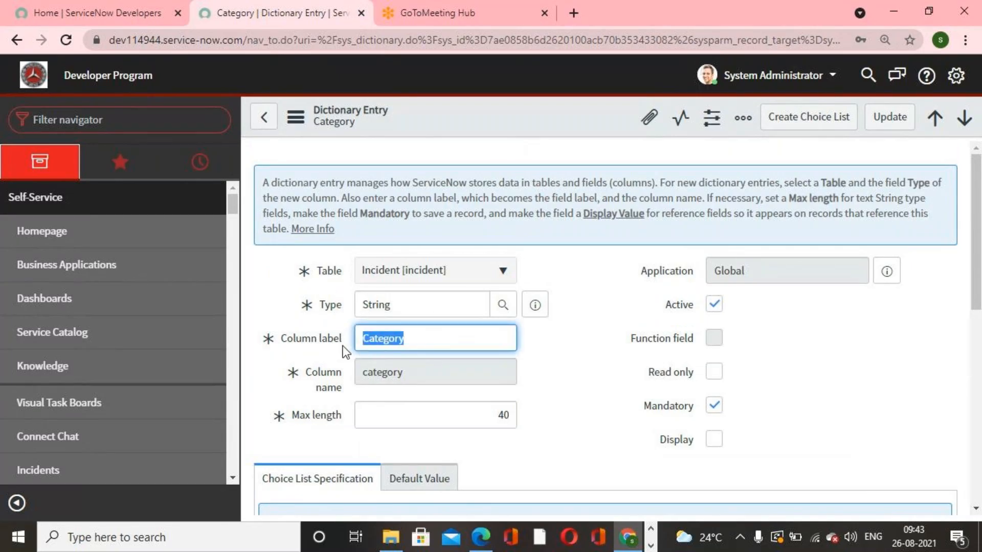
double_click(395, 376)
double_click(415, 347)
click(436, 272)
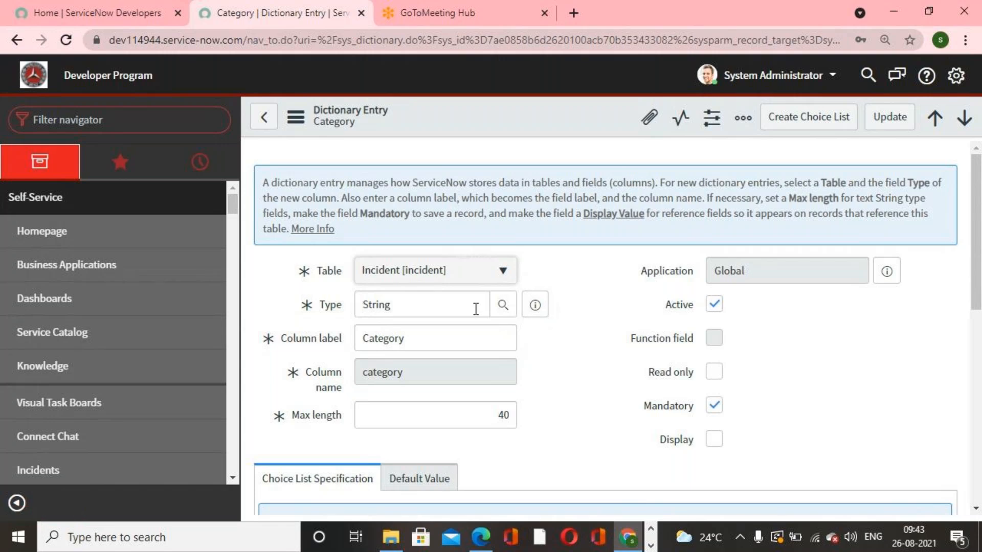
- Review the category entry's Choices related list, then go back to the dictionary entries list
scroll(591, 333, down, 3)
scroll(647, 296, down, 4)
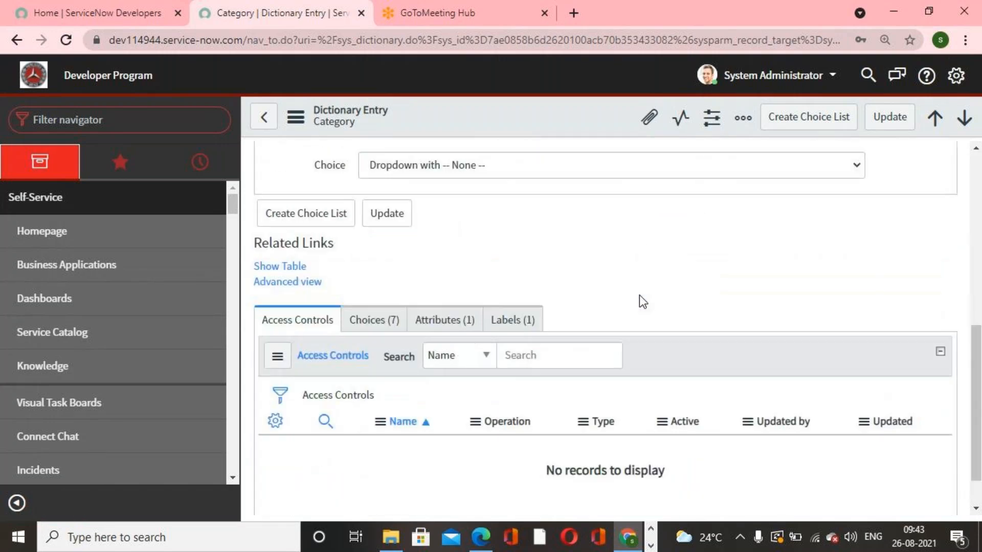
scroll(631, 314, up, 8)
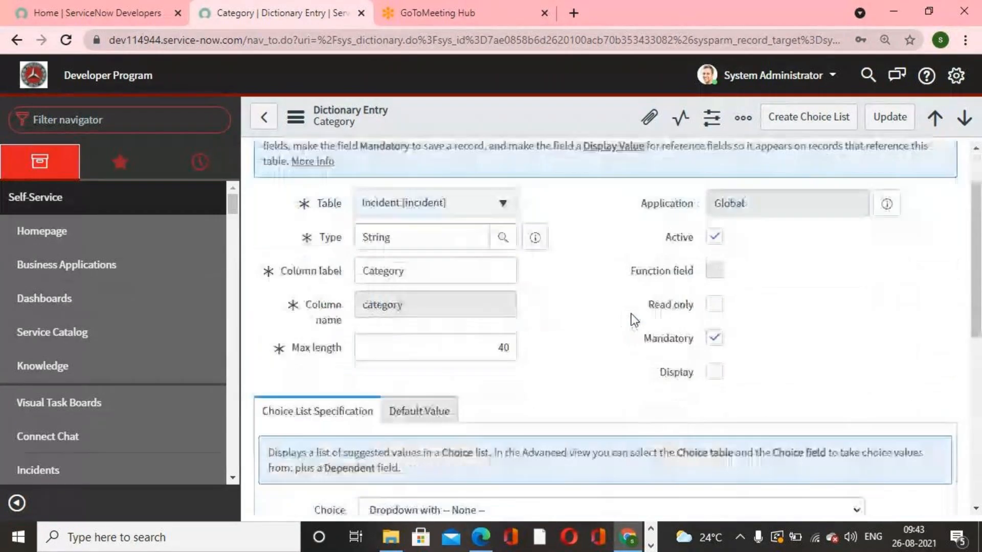
scroll(634, 320, down, 4)
click(369, 432)
scroll(490, 383, up, 1)
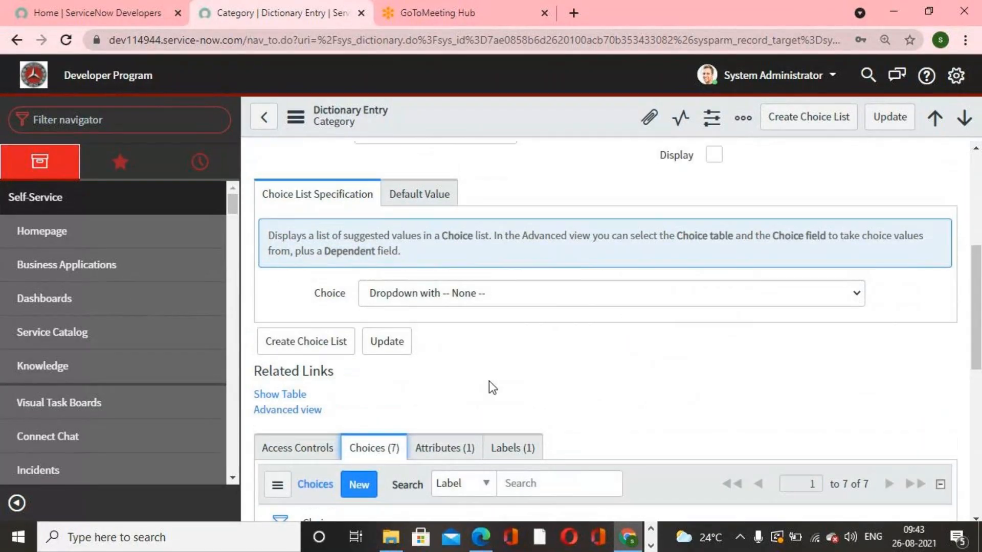
scroll(488, 383, up, 5)
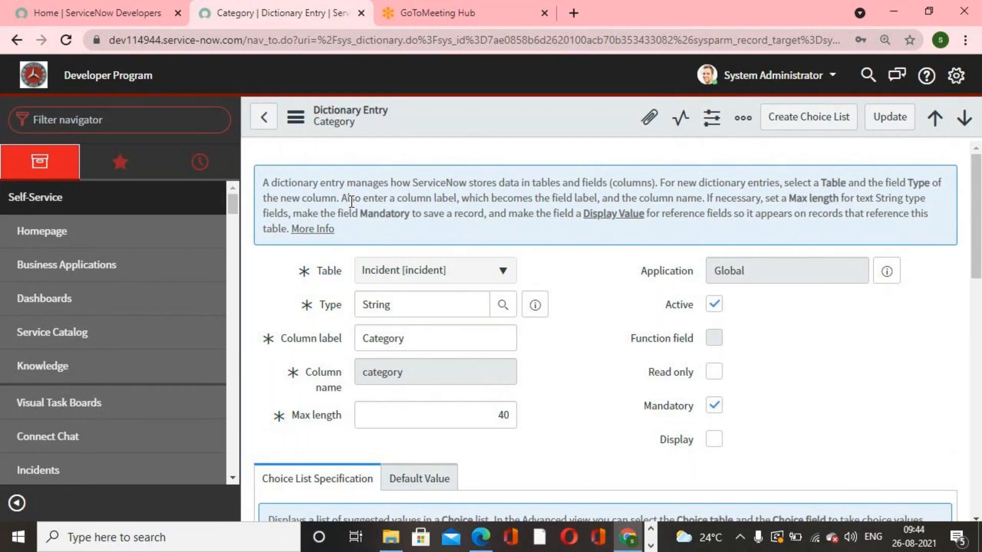
click(264, 117)
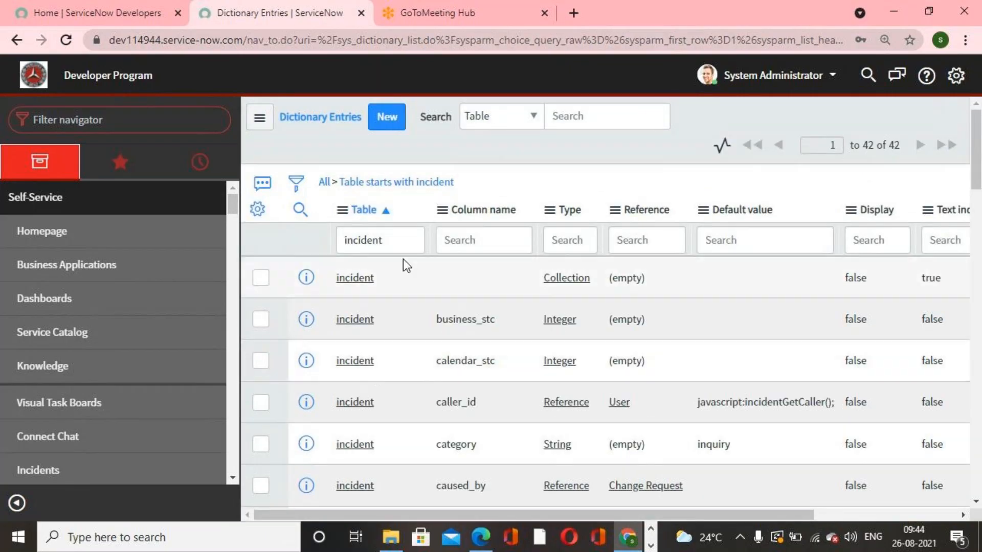
- Clear the table search and open the sys_documentation.list Field Labels list through the navigator filter
click(400, 244)
key(ctrl+a)
key(BackSpace)
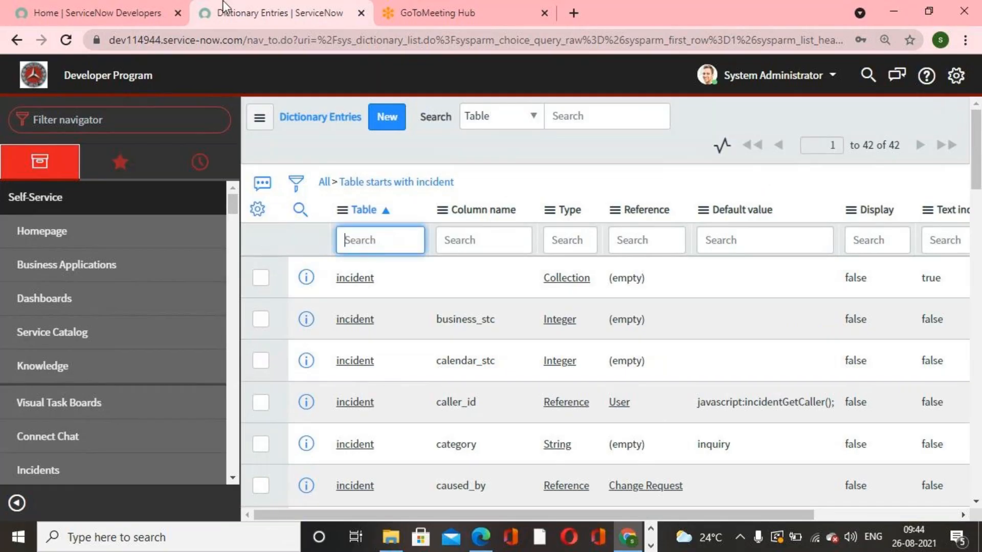
click(131, 127)
text(su)
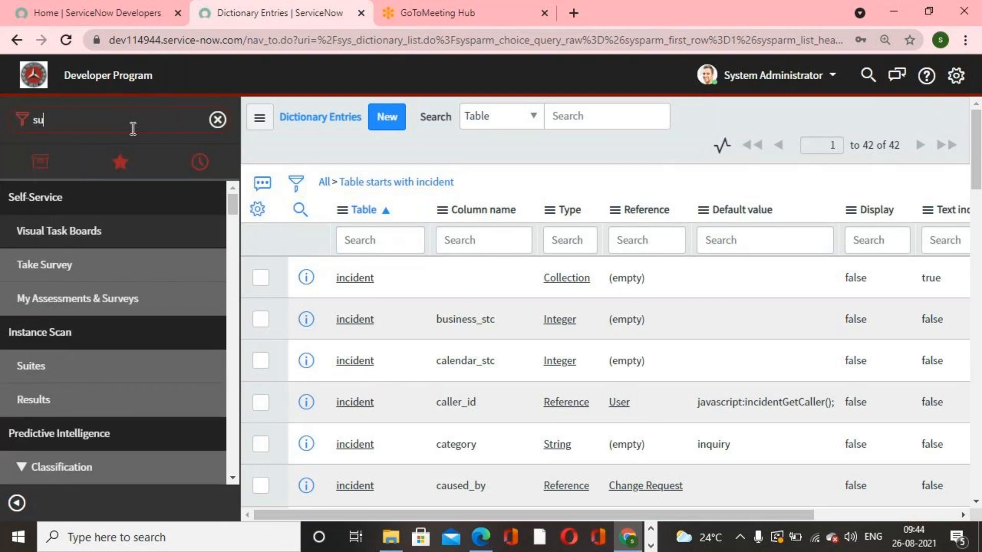
key(BackSpace)
text(ys_do)
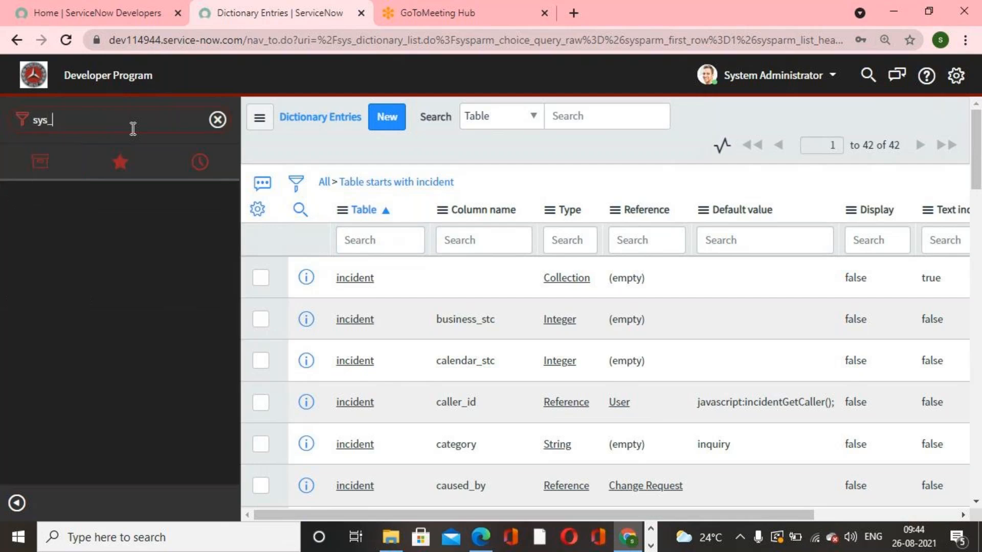
text(cuma)
key(BackSpace)
key(BackSpace)
text(mentation.list)
key(Return)
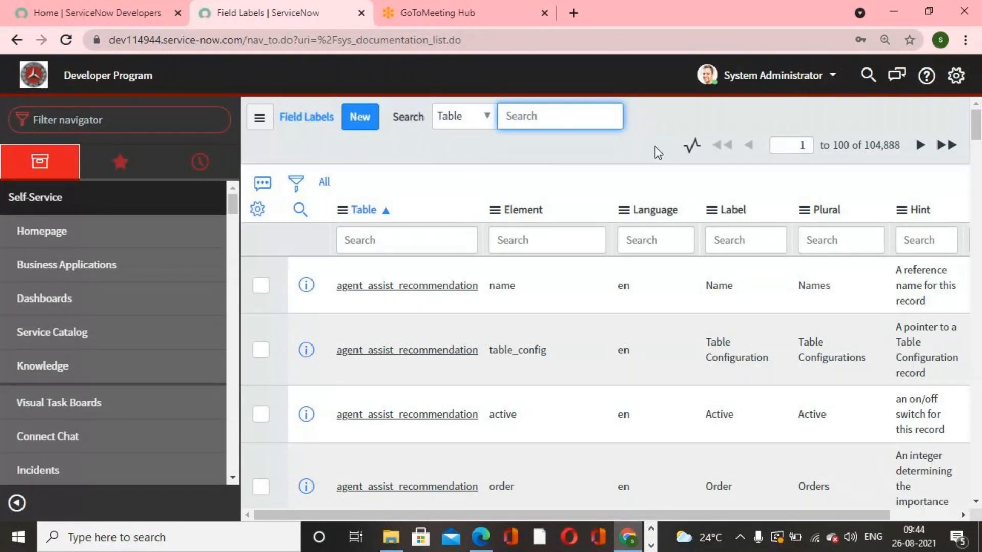
- Highlight the field label record count and filter the field labels to tables starting with incident
drag(865, 146, 898, 147)
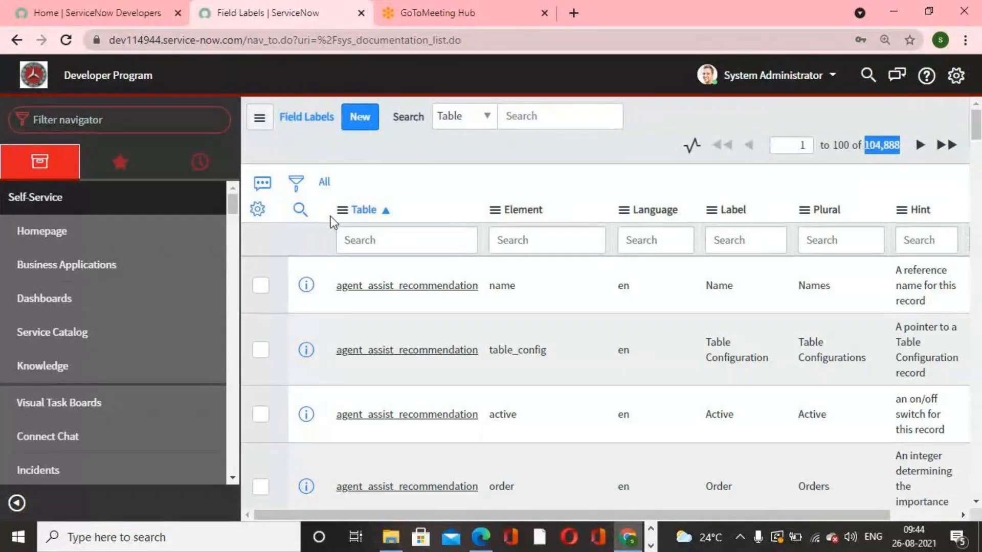
click(453, 244)
text(incident)
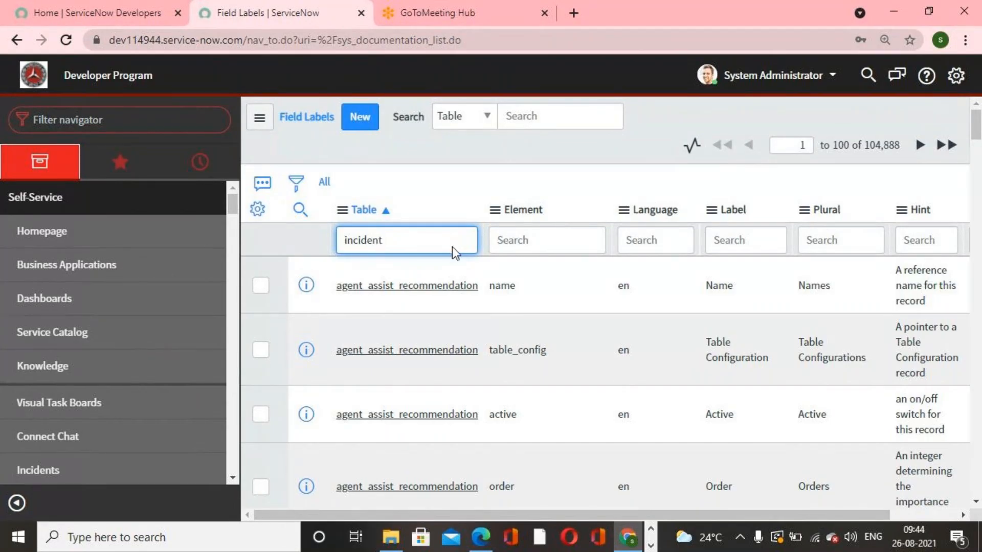
key(Return)
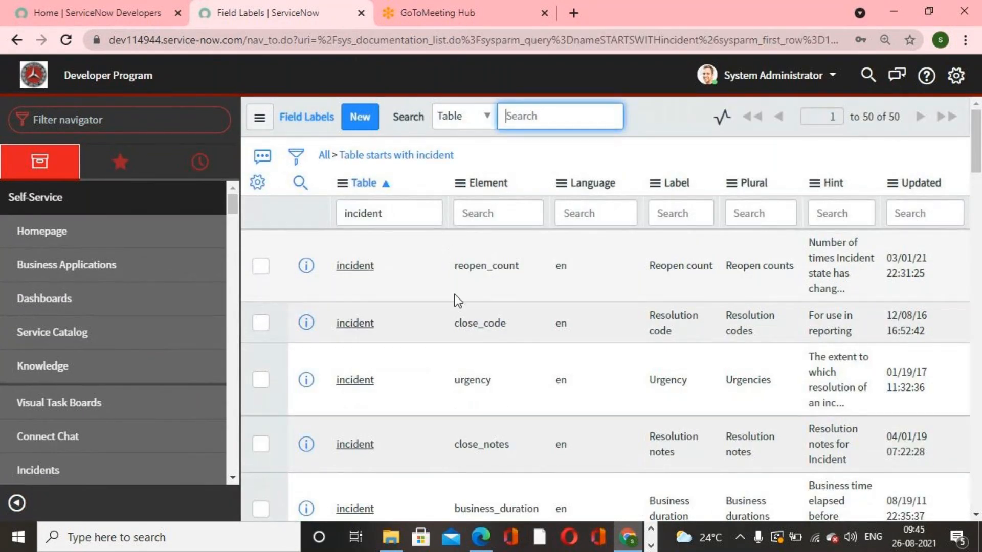
- Open the incident caller_id field label record and change its label to Affected User, then update it
scroll(475, 348, down, 5)
scroll(484, 358, down, 2)
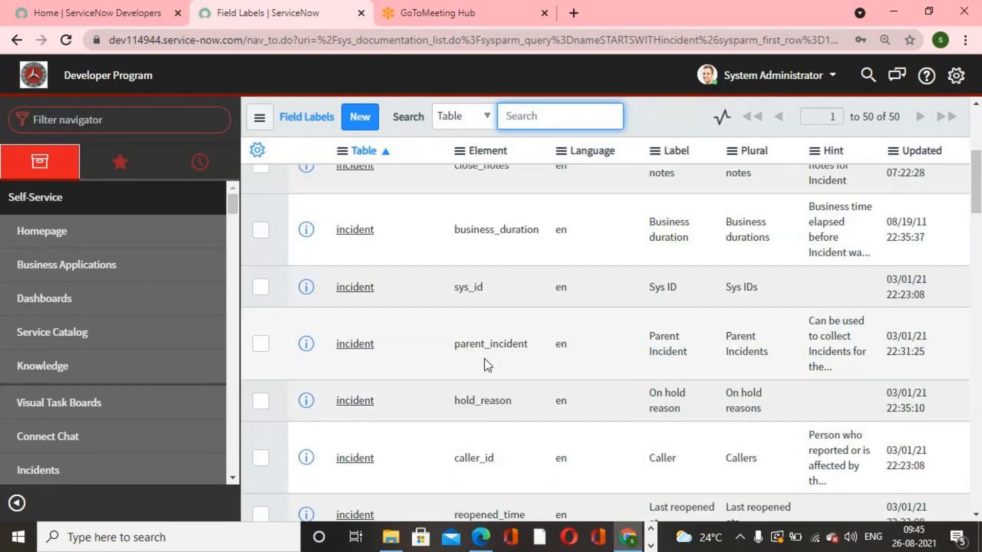
click(362, 435)
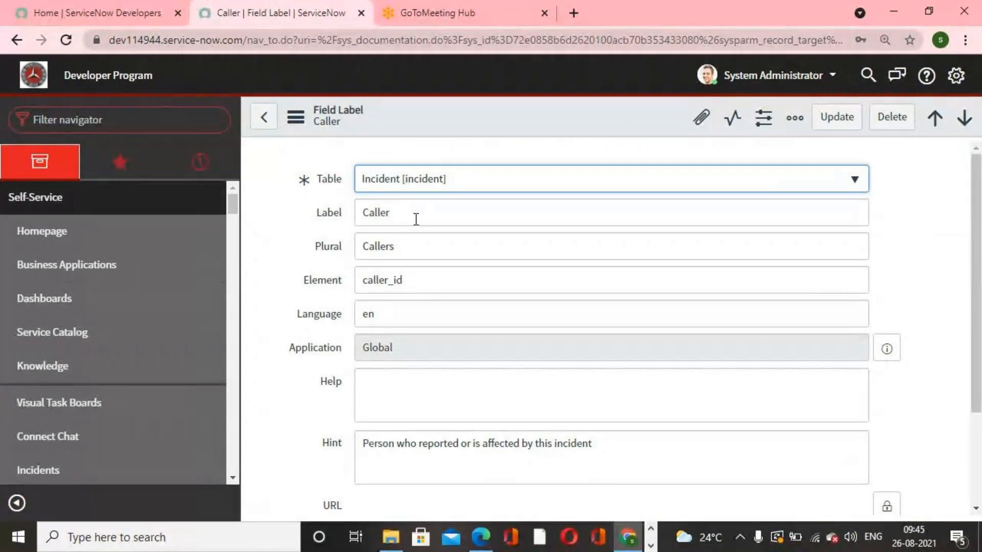
drag(414, 217, 290, 213)
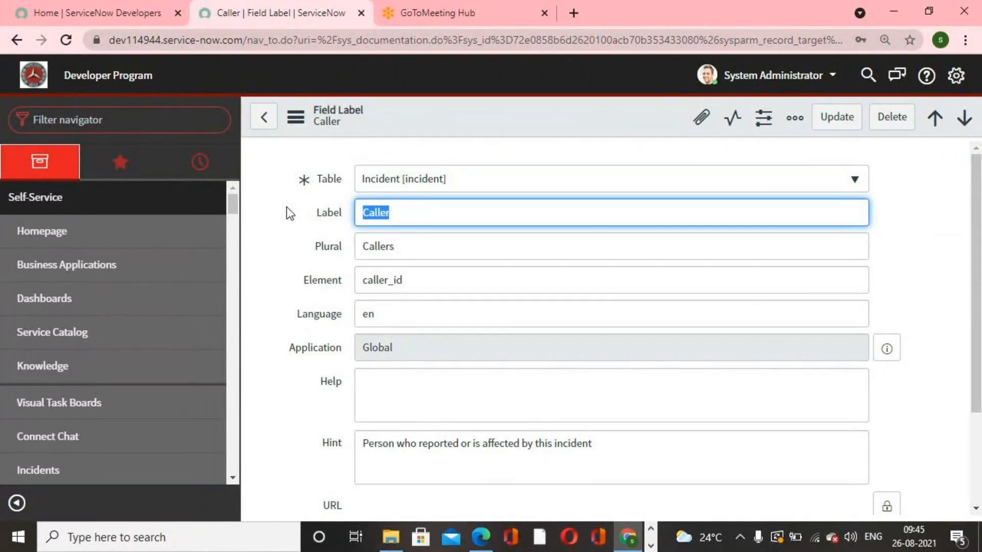
text(Affected User)
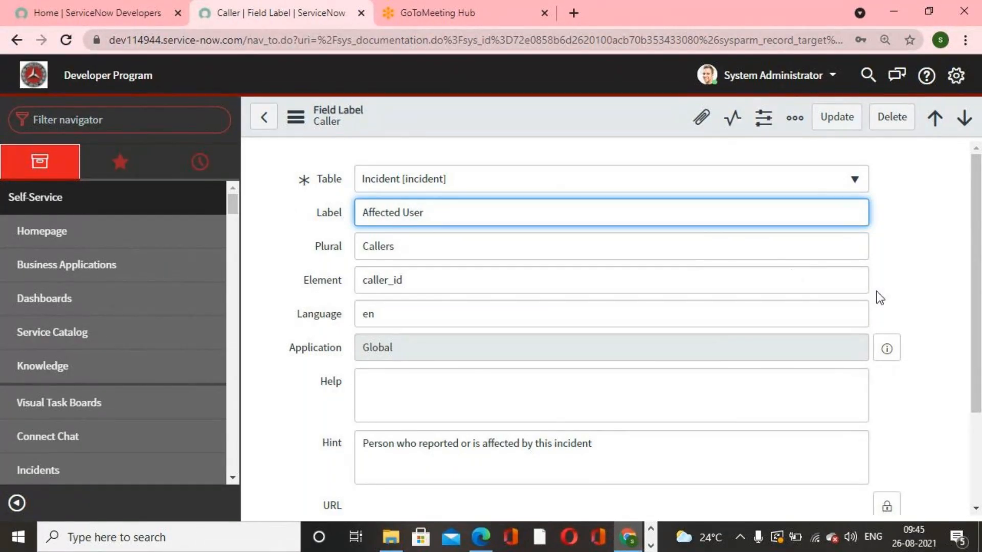
click(831, 123)
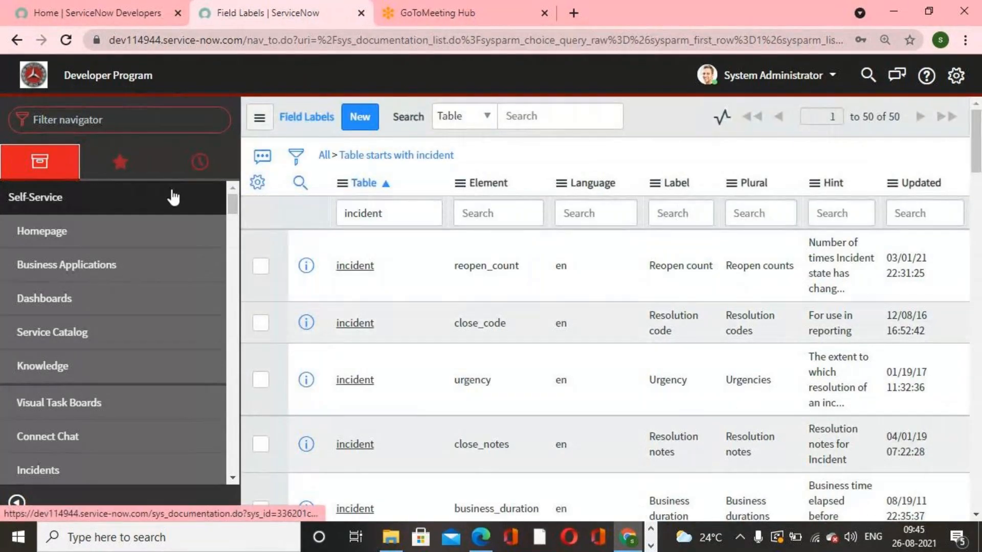
- Open a new incident form from the navigator and check the relabelled Affected User field
click(103, 123)
text(incident)
scroll(72, 307, down, 3)
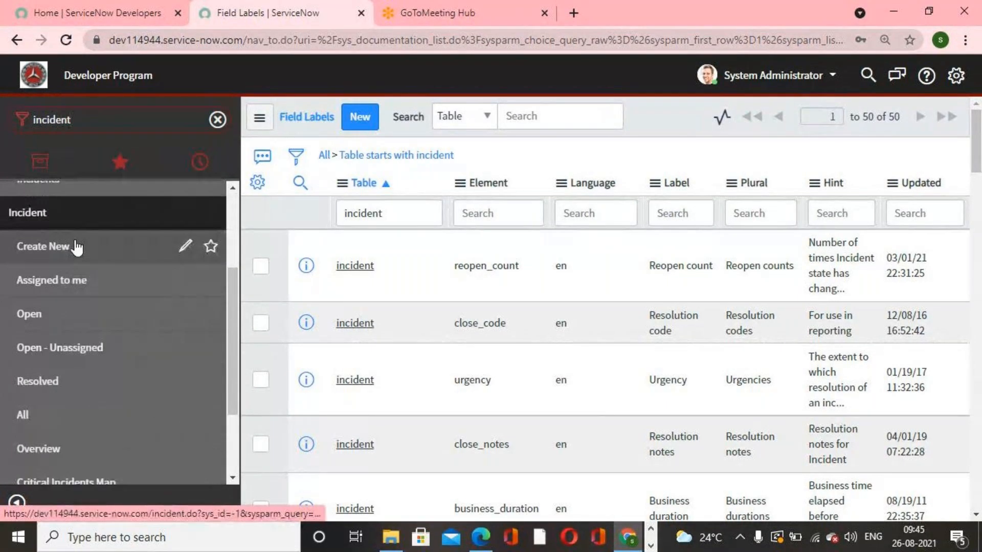
click(75, 247)
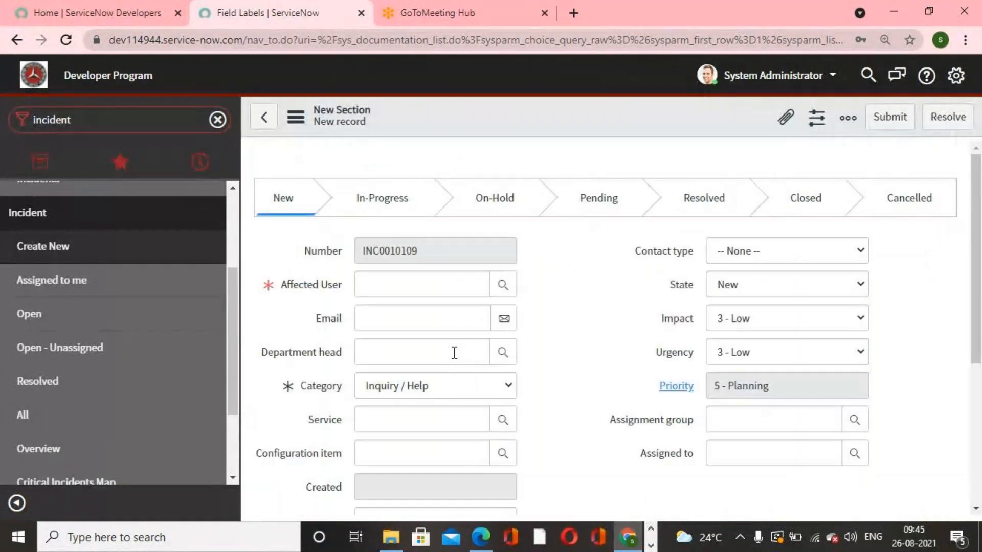
click(375, 286)
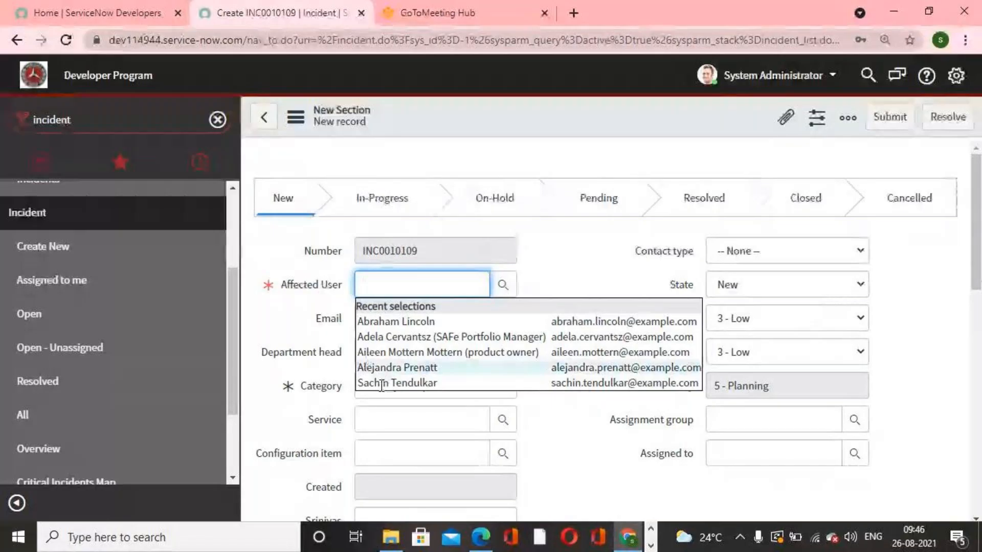
click(587, 280)
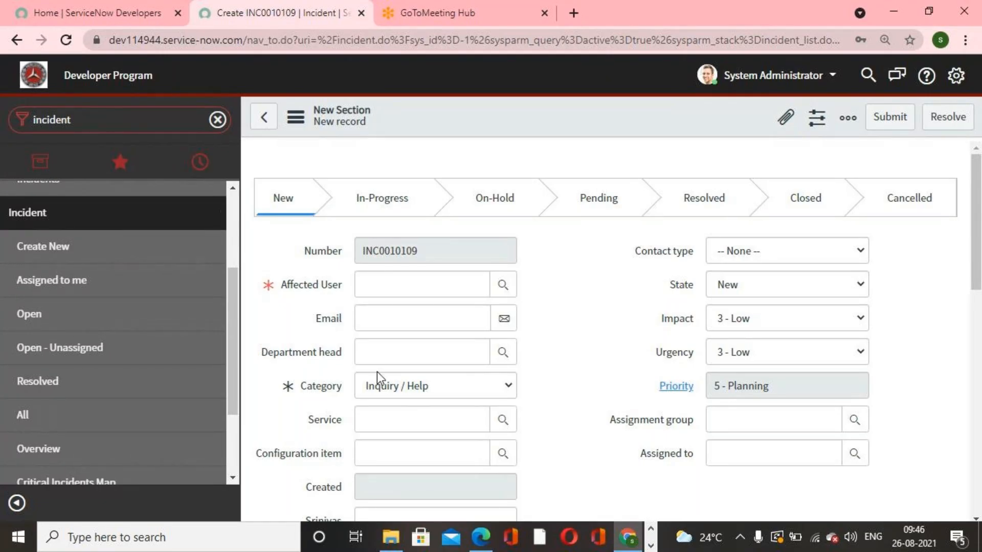
- Switch to the ServiceNow PDF guide and read the Dictionary Entries, Field Labels and dictionary overrides sections
click(480, 542)
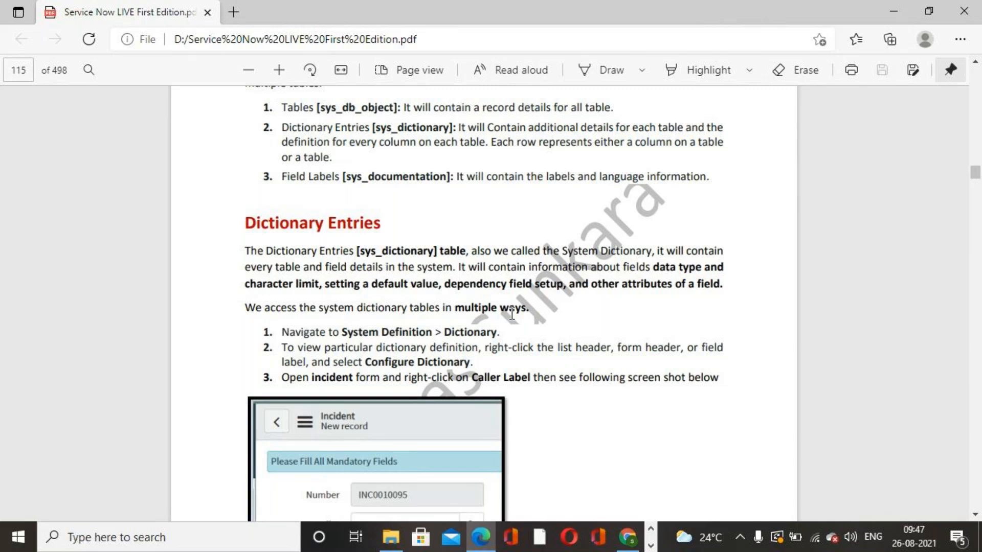
scroll(512, 313, down, 15)
scroll(512, 313, down, 15)
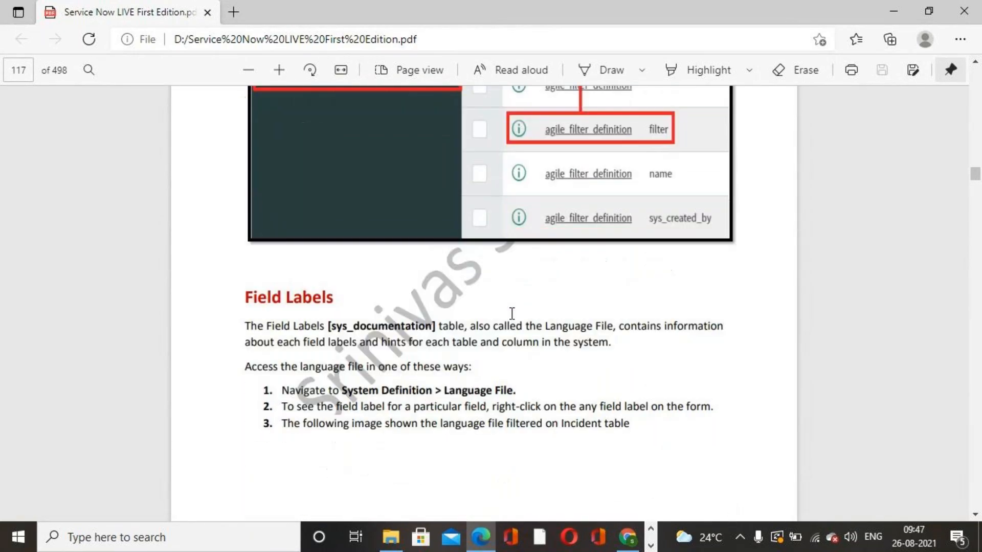
scroll(512, 313, down, 15)
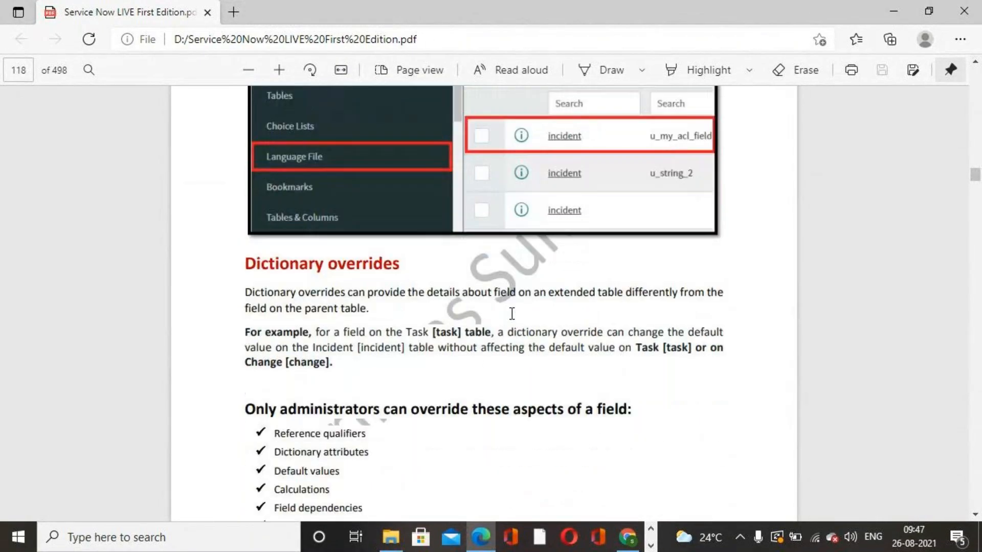
scroll(512, 313, down, 3)
scroll(512, 313, down, 4)
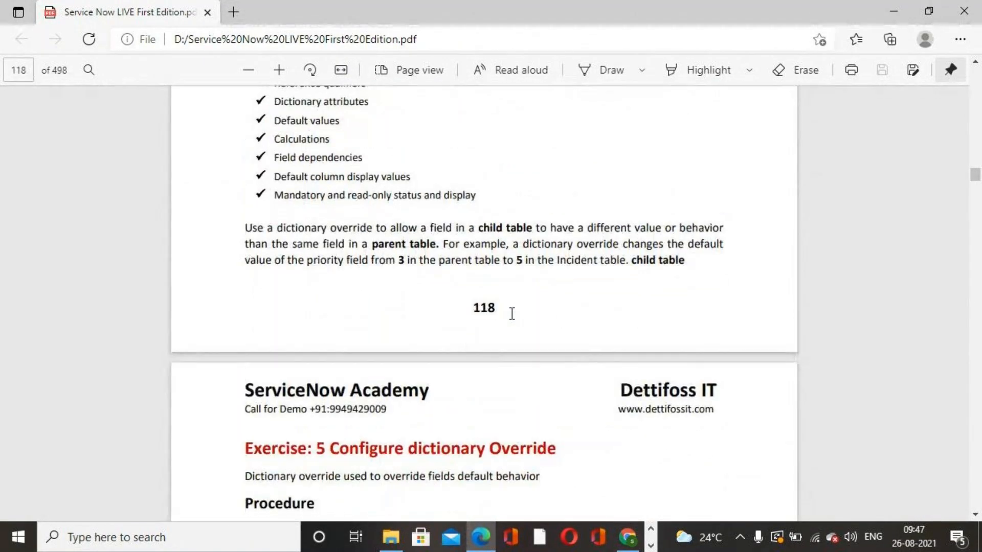
scroll(512, 313, up, 20)
scroll(512, 313, up, 20)
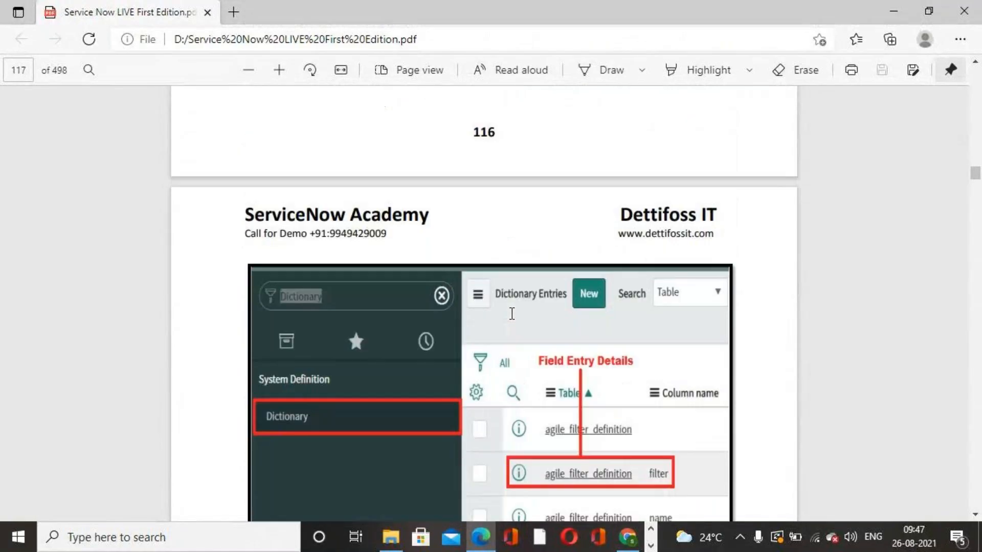
scroll(511, 313, up, 15)
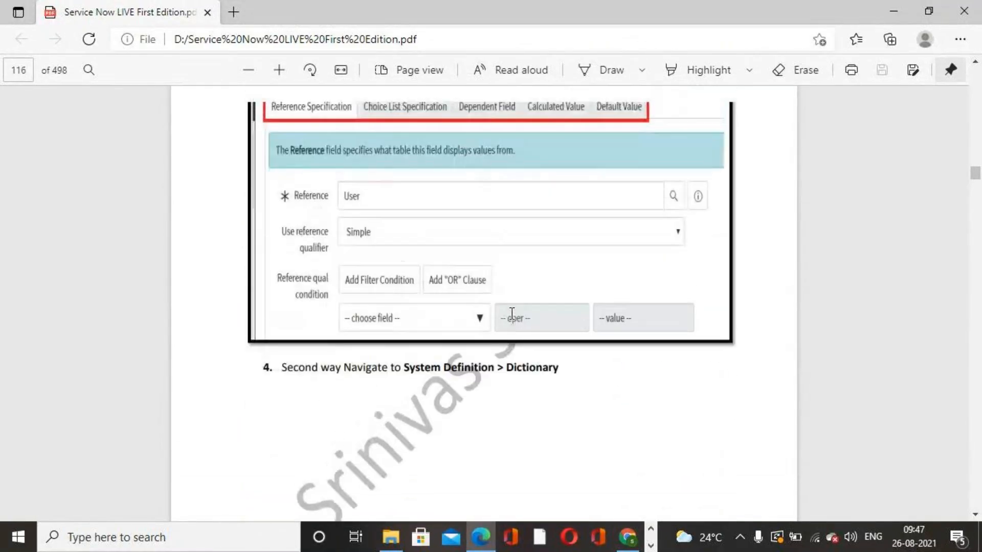
scroll(512, 313, up, 15)
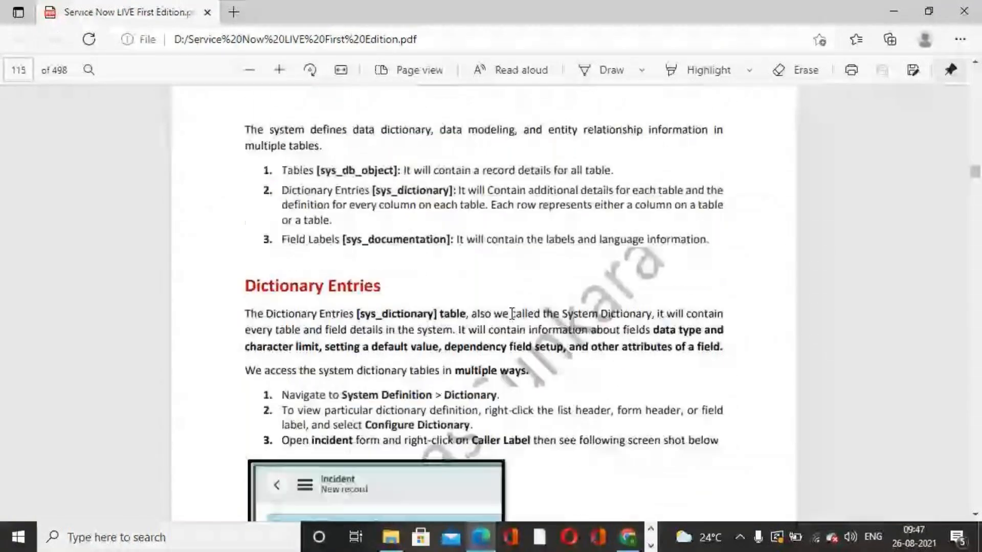
scroll(512, 313, up, 3)
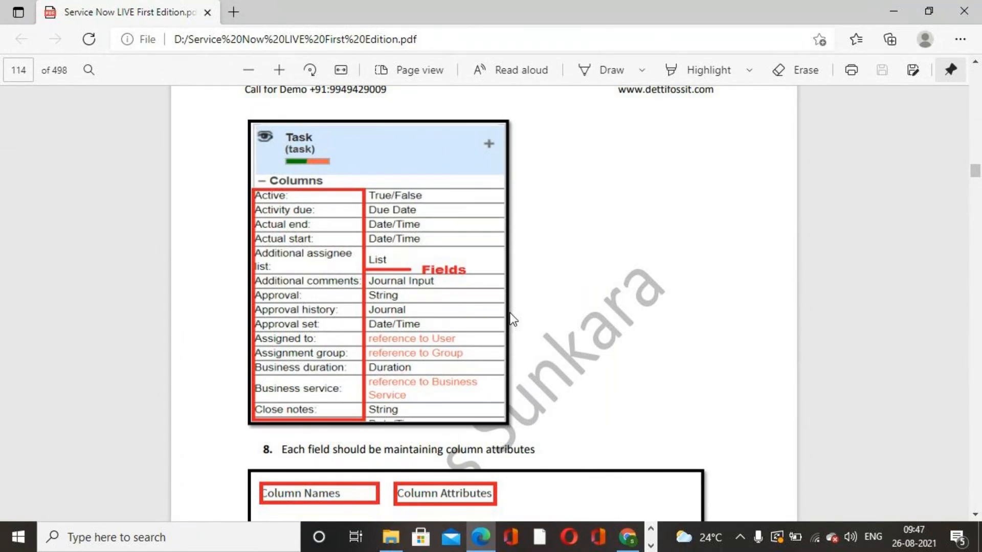
click(628, 537)
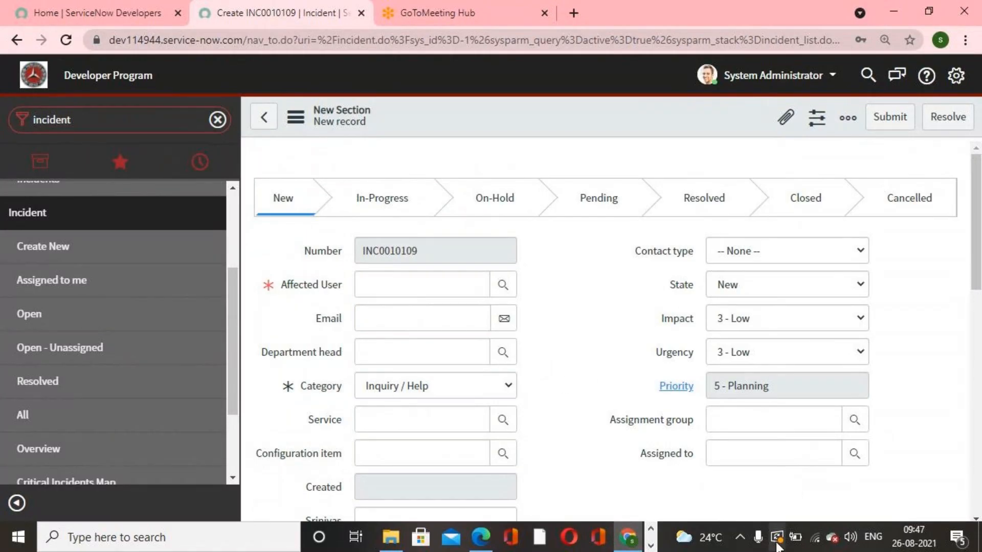
click(651, 546)
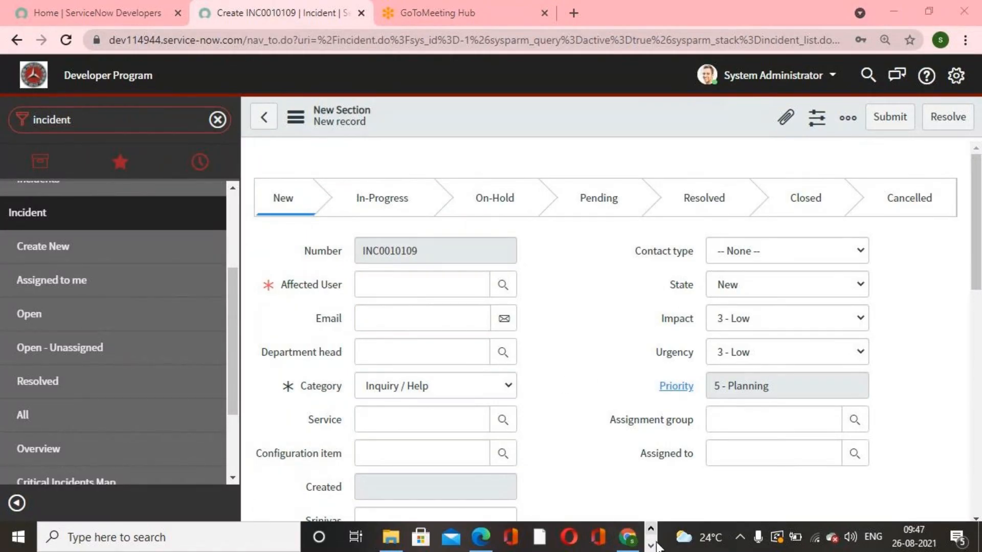
click(652, 545)
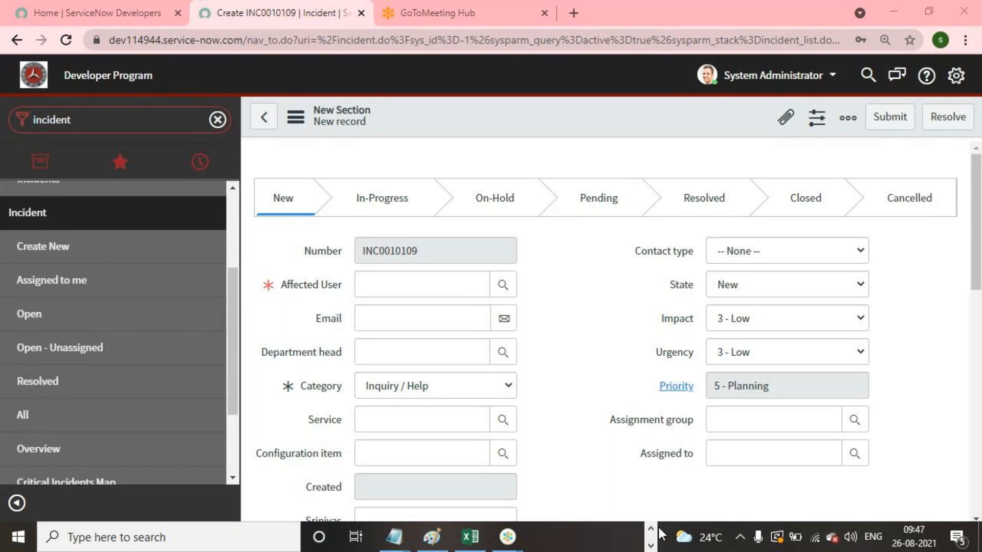
click(599, 452)
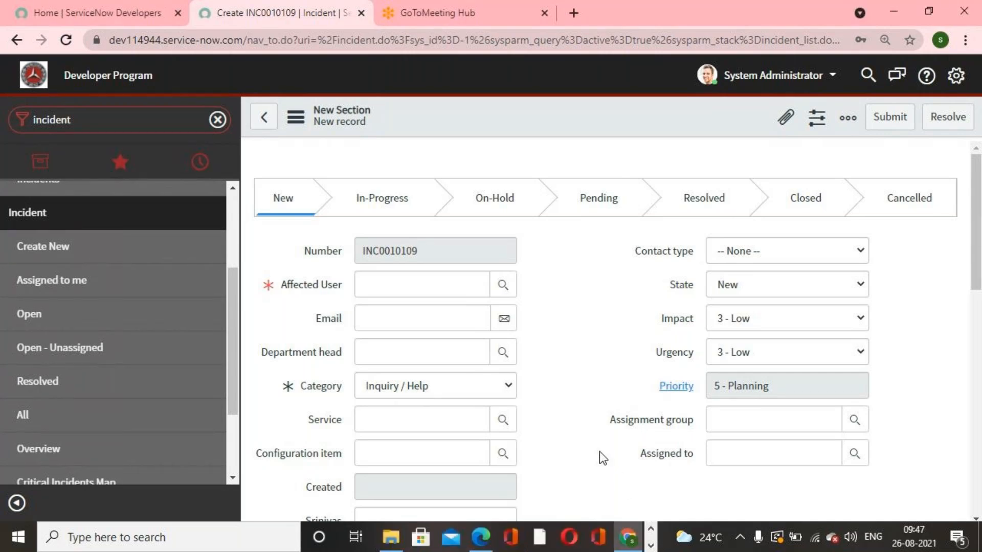
click(651, 545)
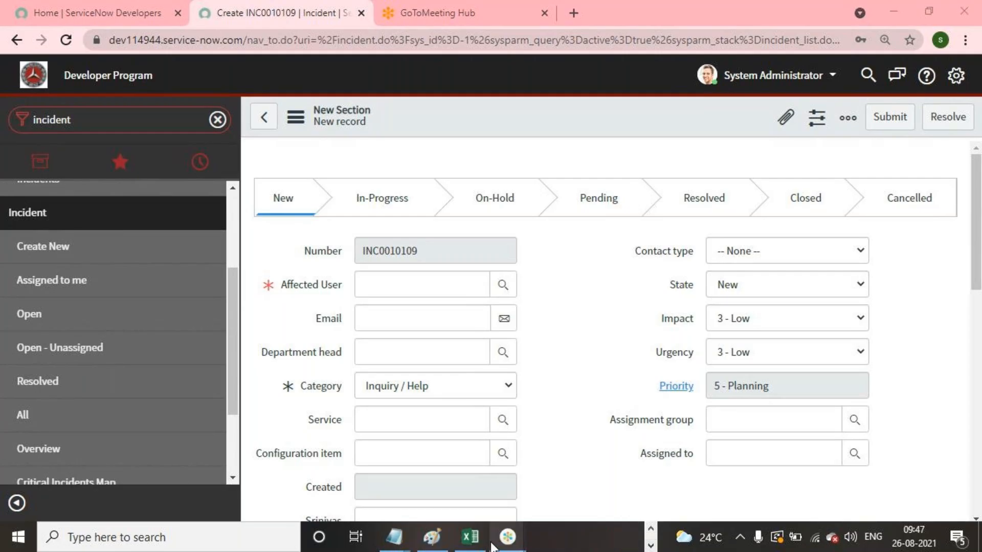
click(651, 545)
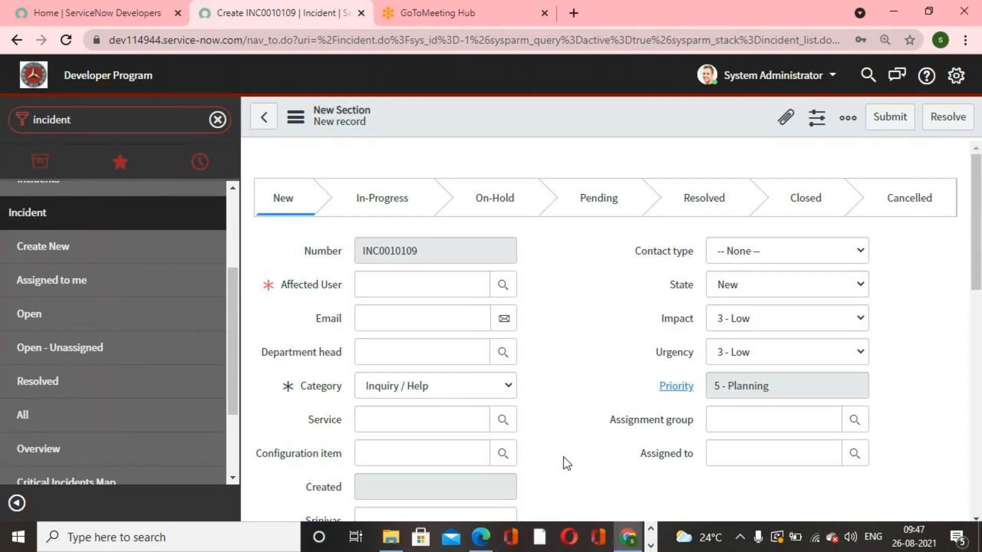
click(650, 545)
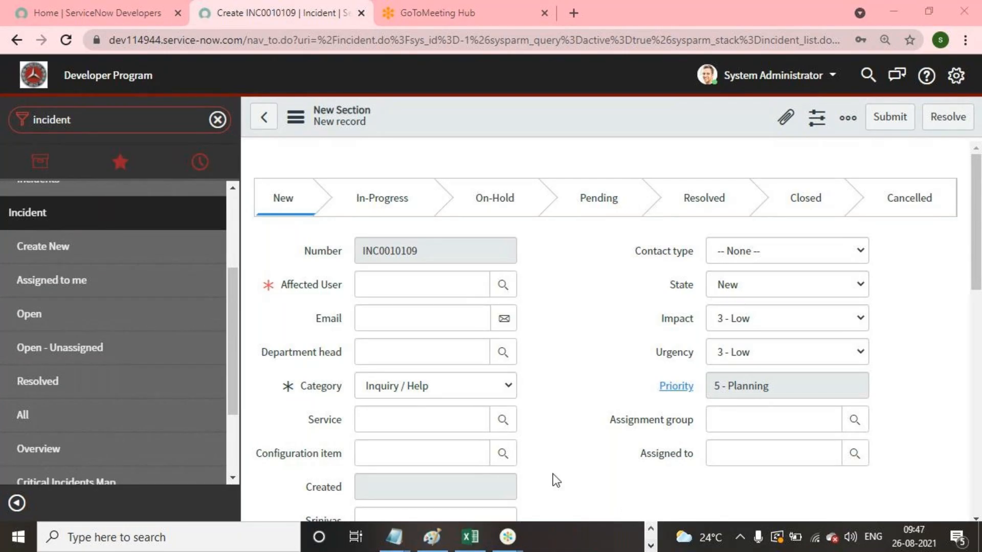
- Replace the Notepad notes with the line 'Task Incident,Problem,Change' and highlight the word Incident
mouse_move(394, 537)
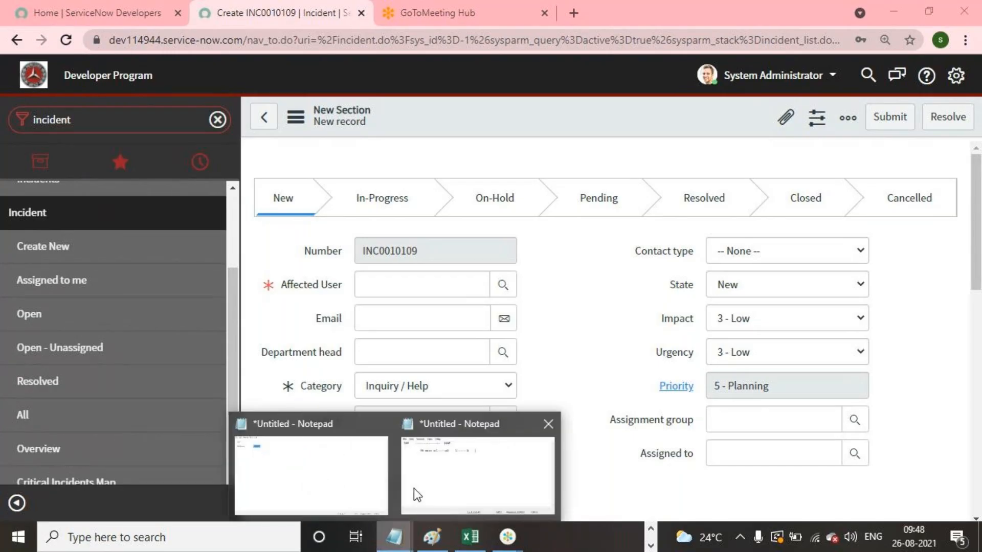
click(413, 489)
drag(467, 241, 0, 11)
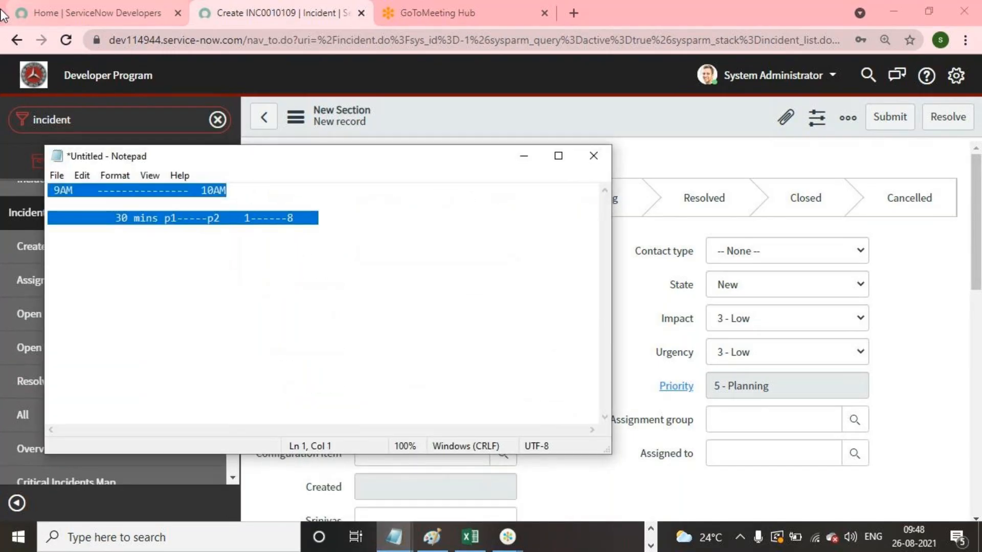
key(BackSpace)
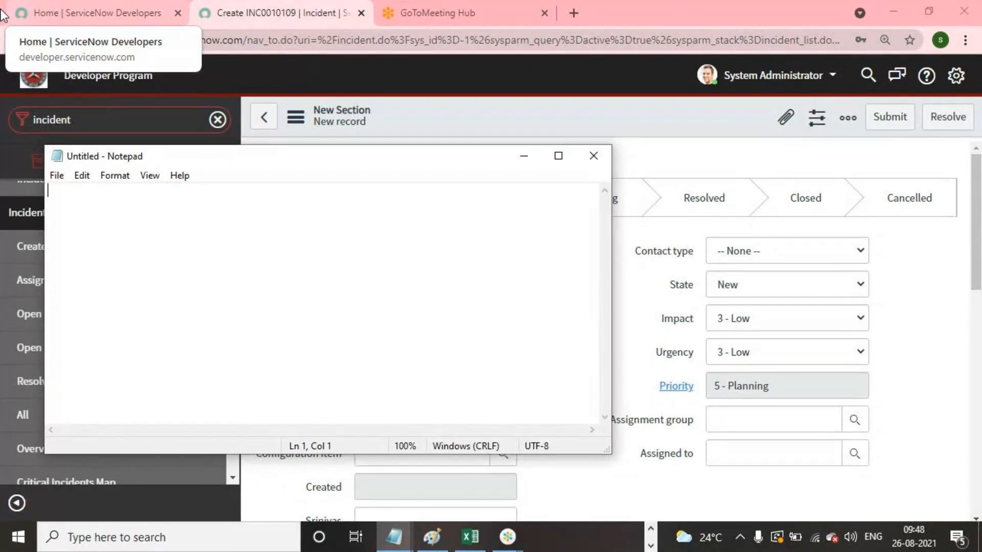
text(Task )
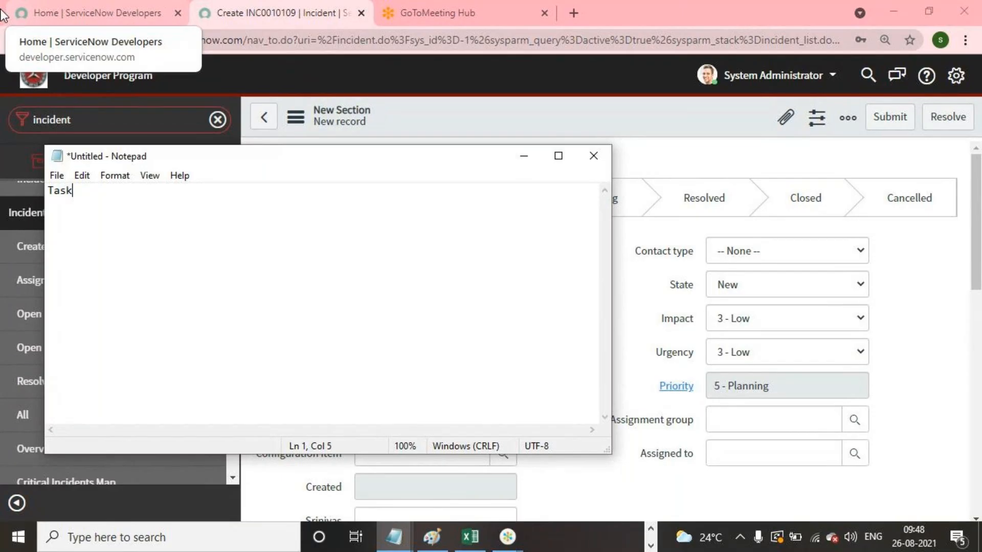
text(     Incident,Pro)
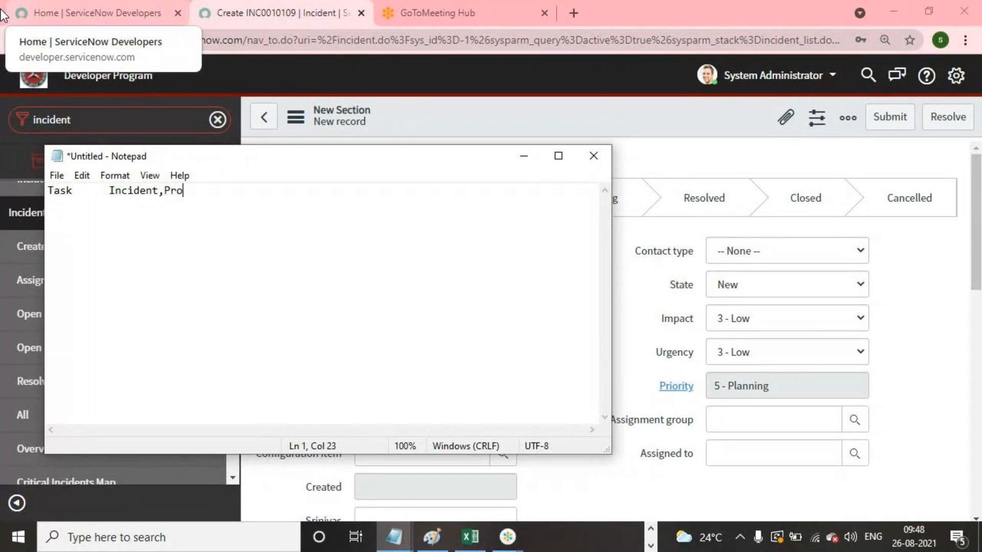
text(blem,Change)
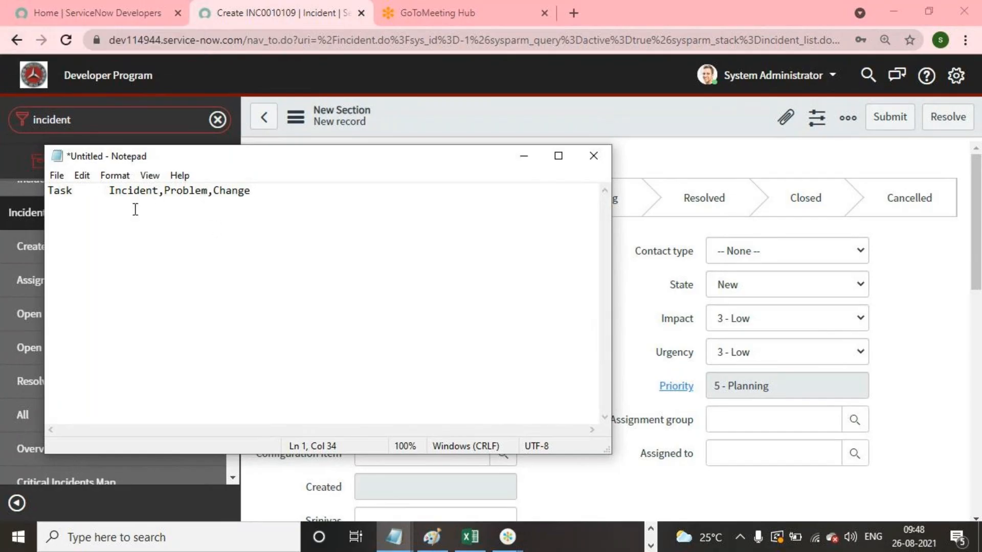
click(163, 193)
drag(163, 194, 101, 195)
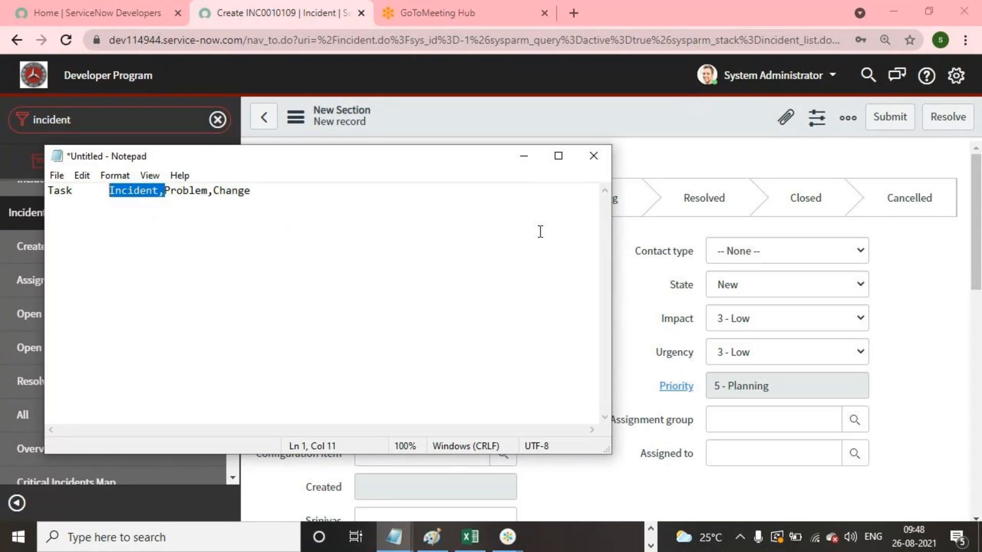
click(524, 158)
- Open System Definition Tables, filter names starting with incident, and open the Incident table record
click(162, 122)
text(tables)
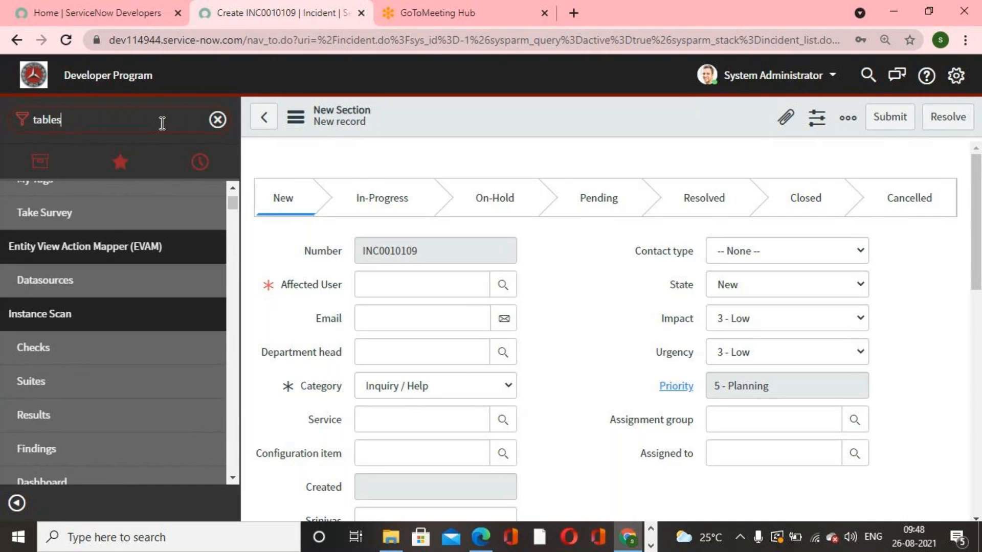
scroll(114, 292, up, 4)
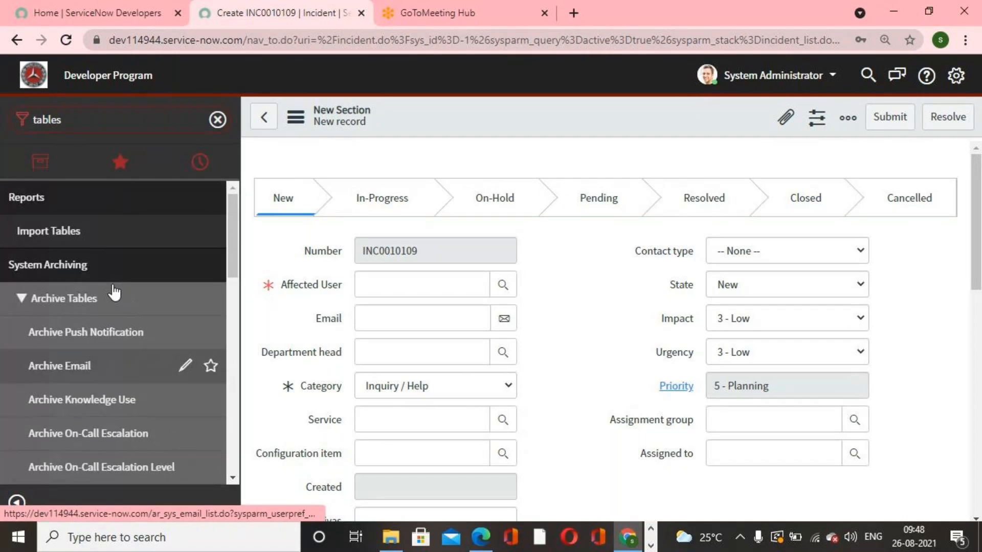
scroll(113, 289, down, 8)
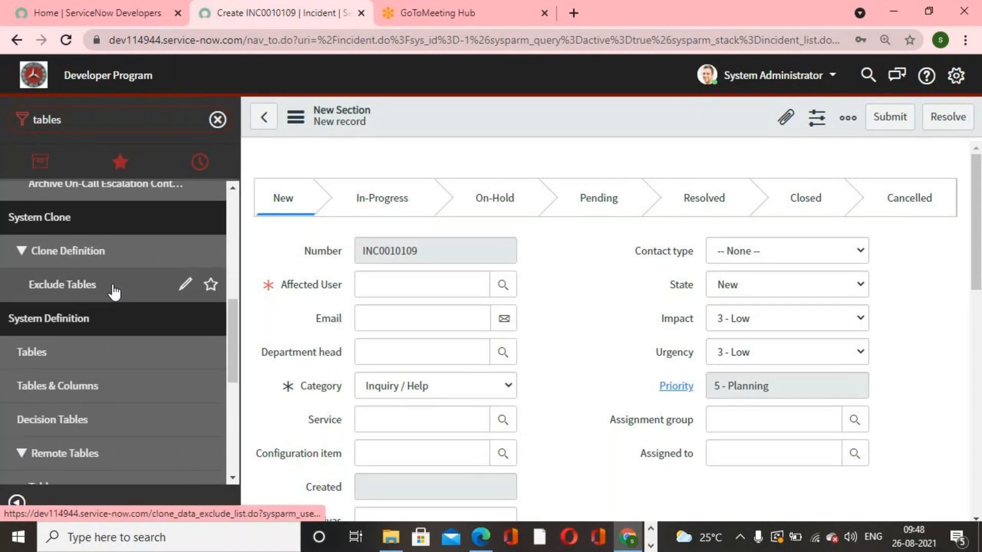
click(70, 290)
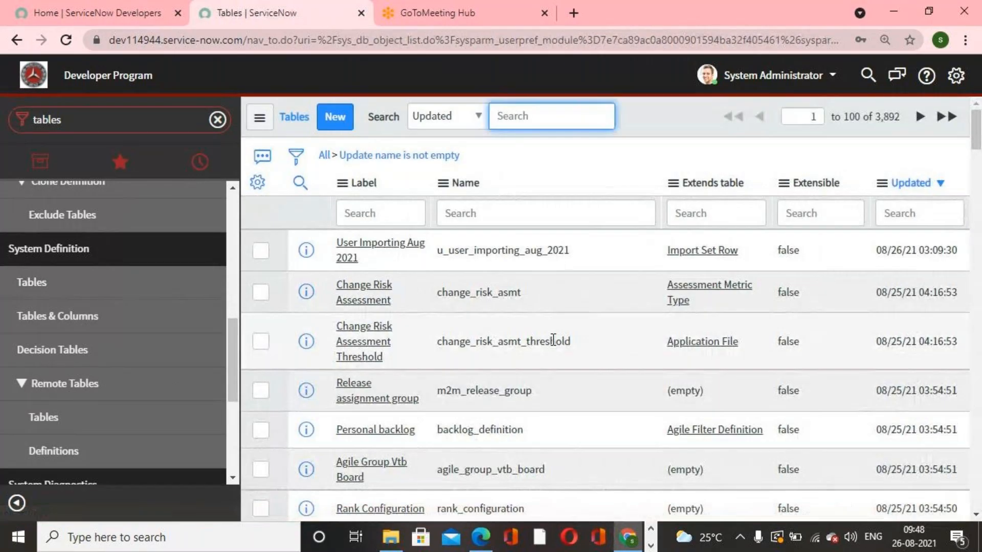
click(491, 214)
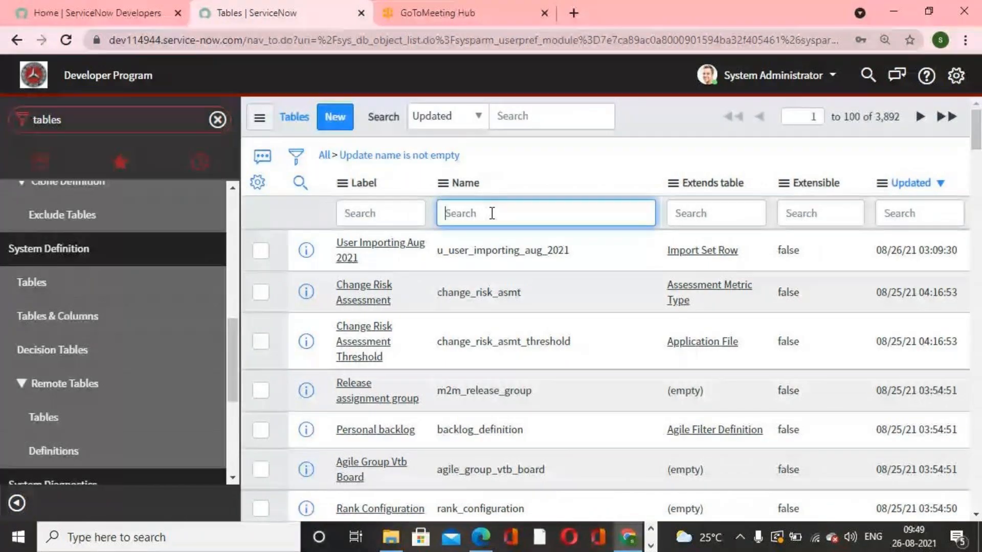
text(incident)
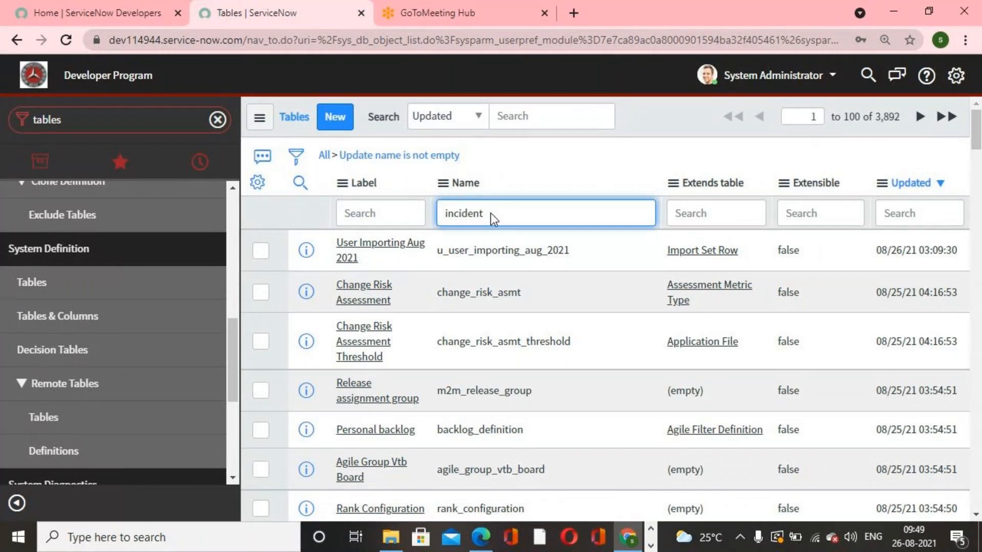
key(Return)
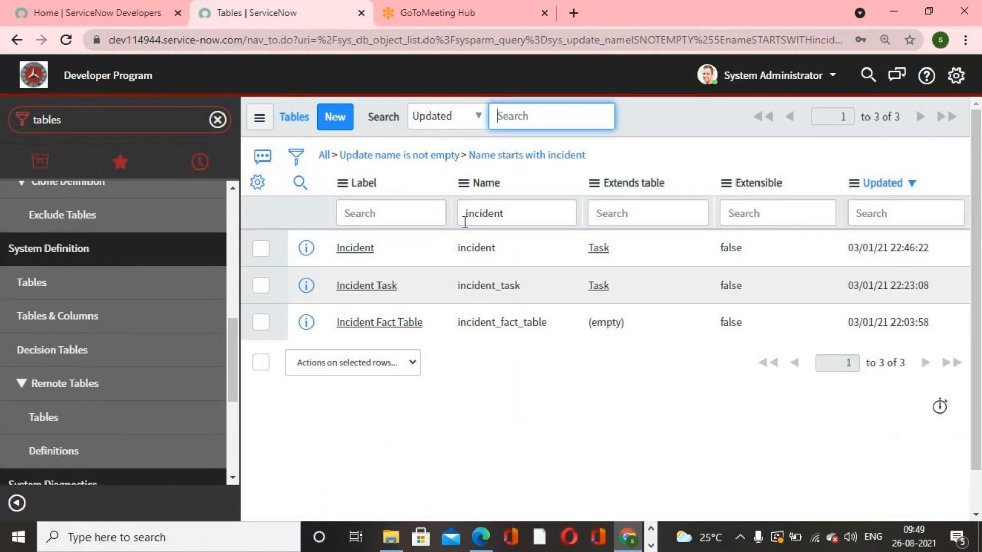
click(357, 255)
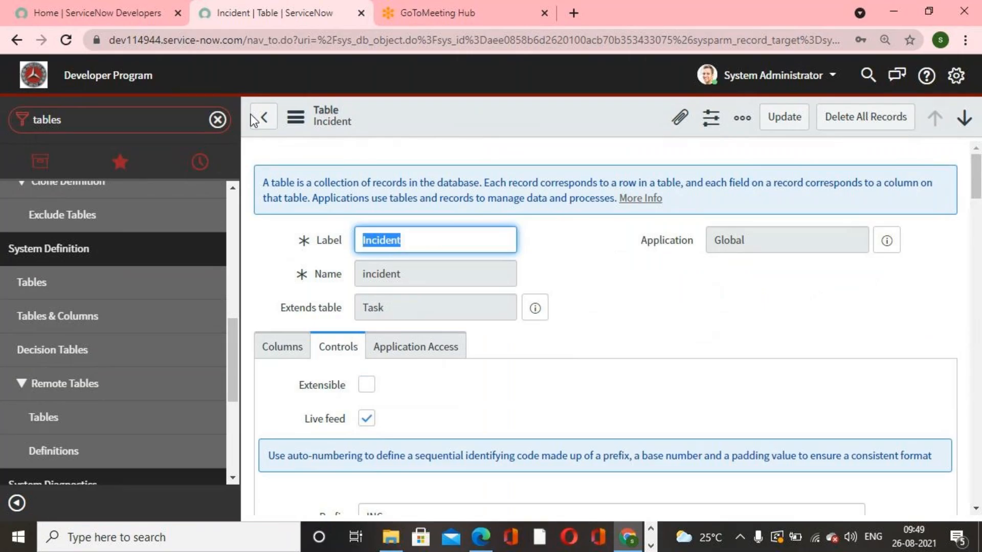
- Return to the tables list, filter names starting with problem, and open the Problem table record
click(263, 125)
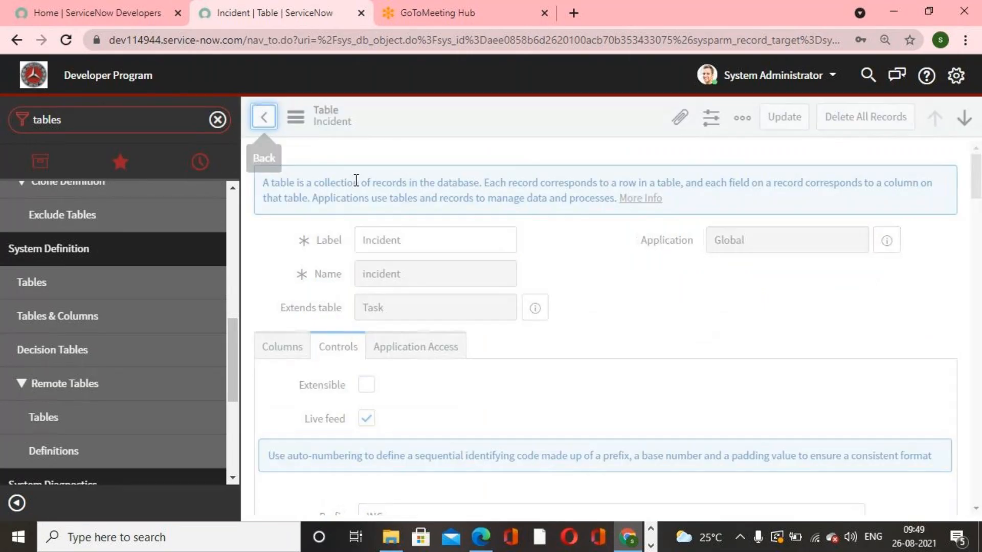
click(373, 213)
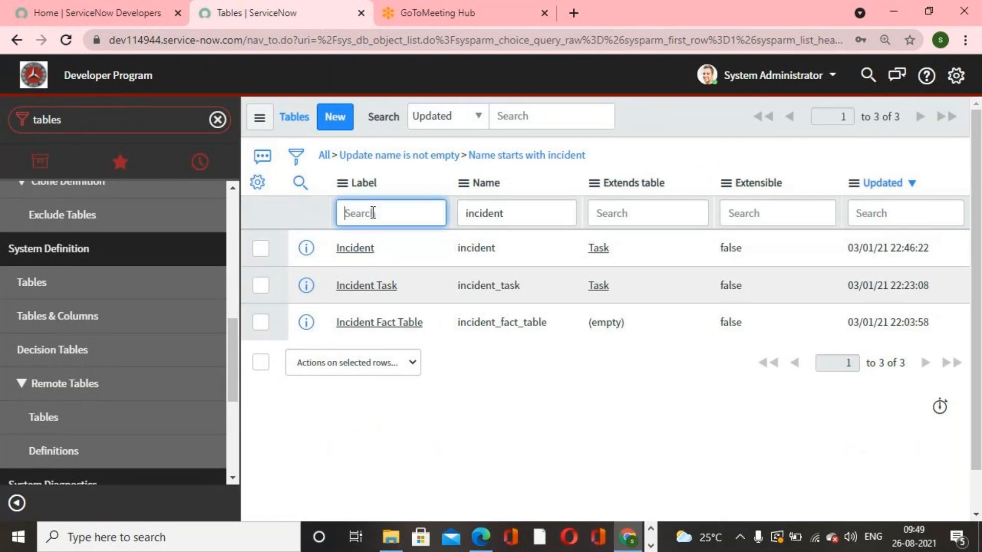
click(511, 212)
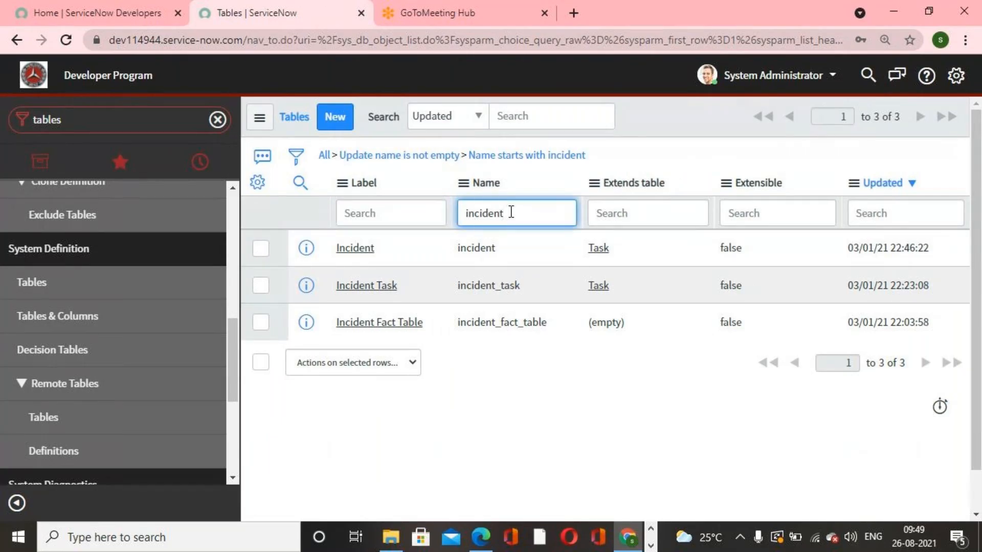
text(problem)
key(Return)
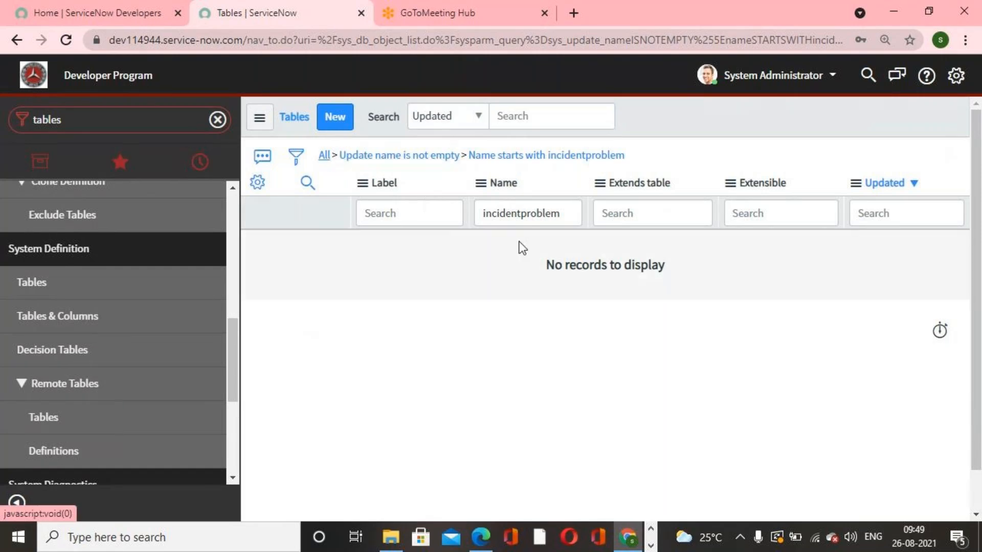
click(500, 213)
text(problem)
key(Return)
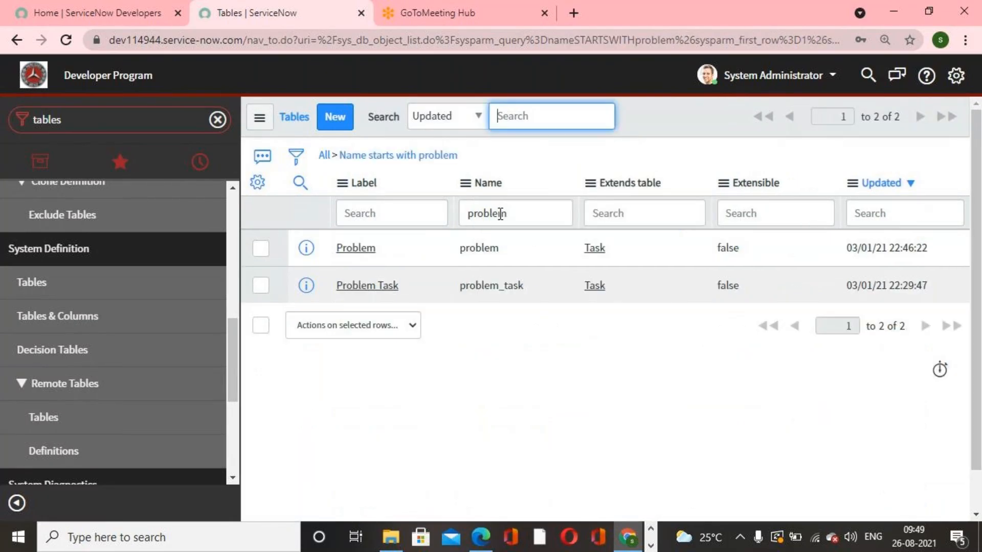
click(356, 245)
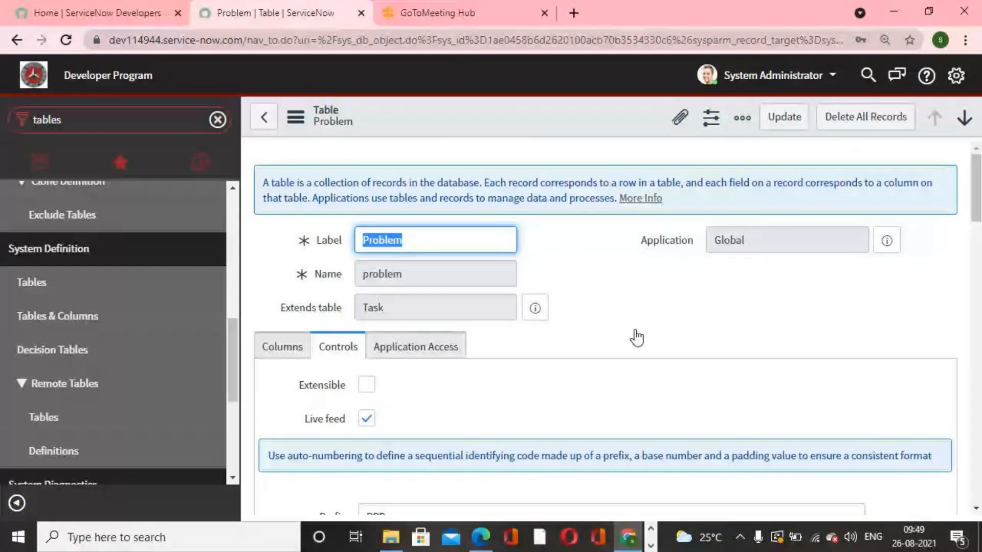
- Return to the list, clear the filter, filter names starting with change, and open the Change Request table
click(264, 117)
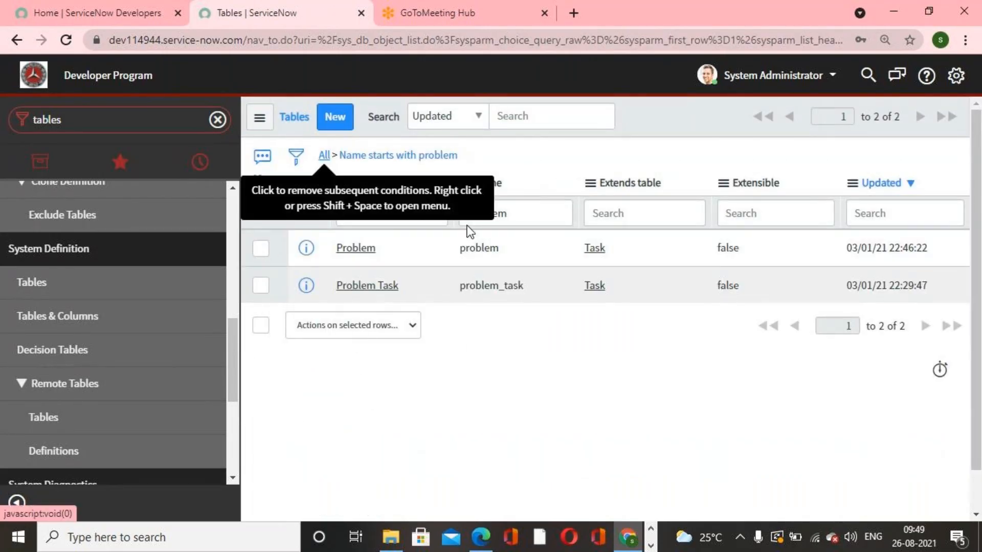
click(325, 156)
click(535, 207)
text(change)
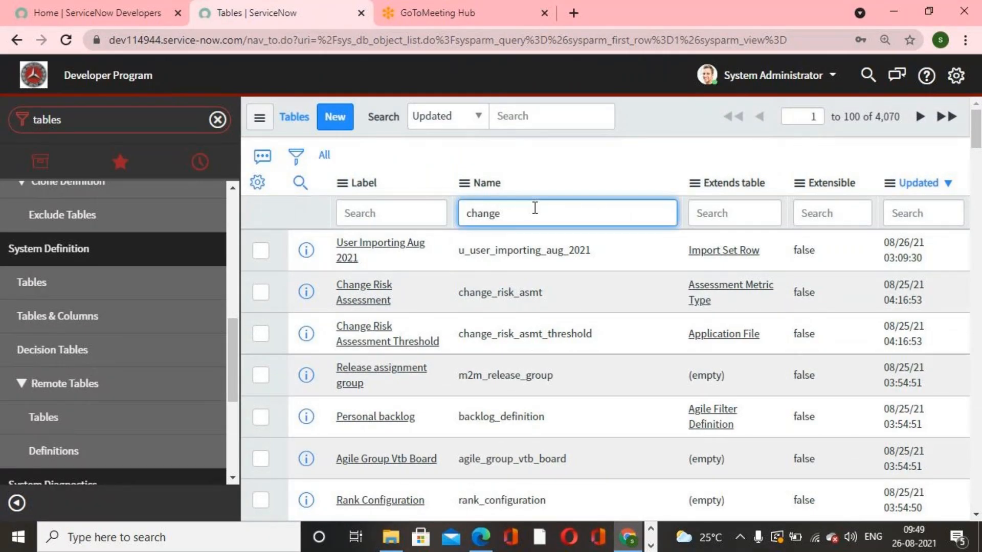
key(Return)
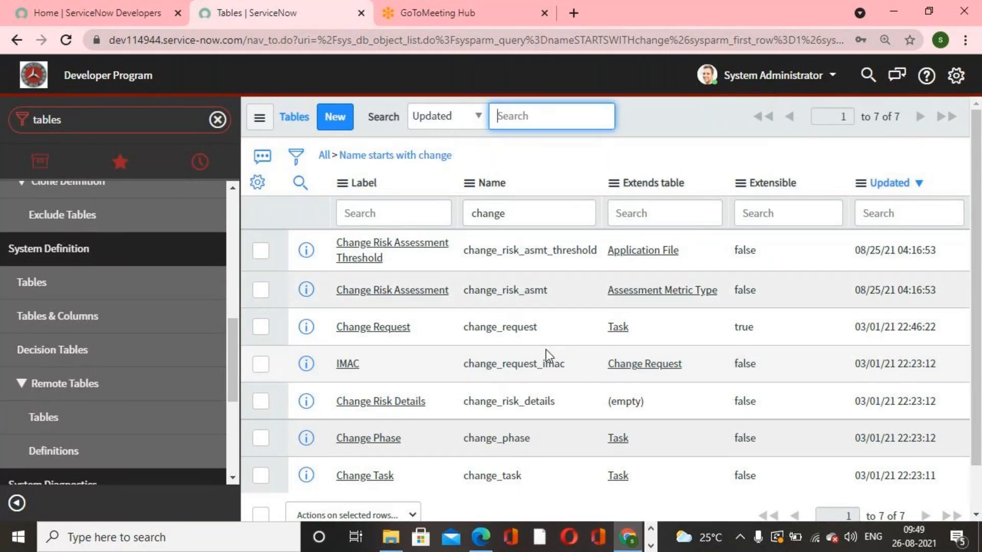
scroll(499, 462, down, 1)
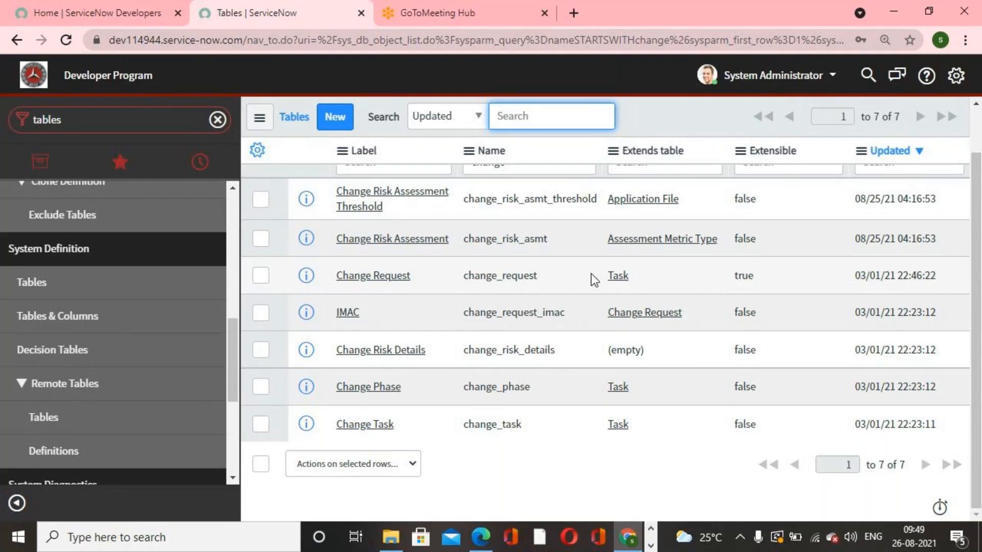
click(403, 276)
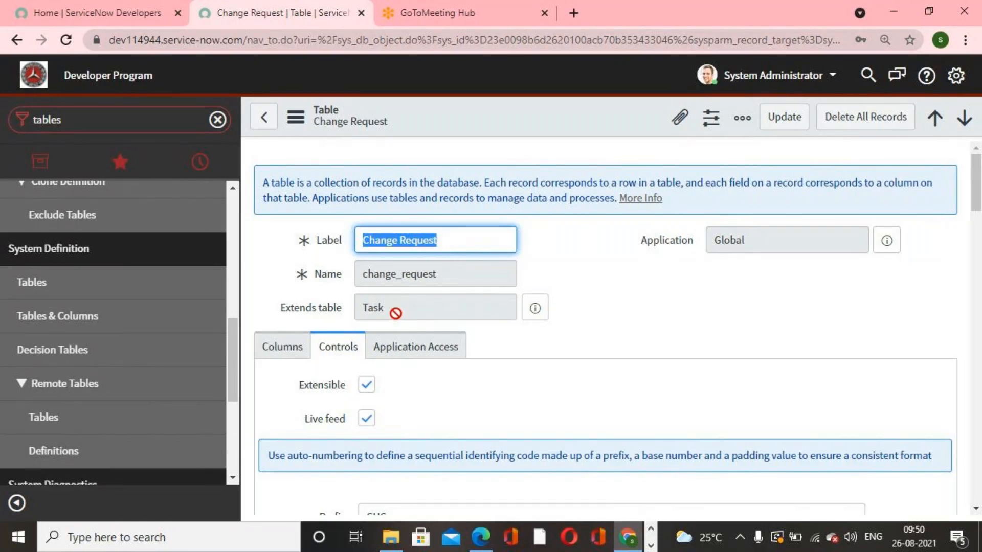
- Open the Tables module, start a new table record and give it the label 'dettifoss IT'
click(125, 119)
text(tables)
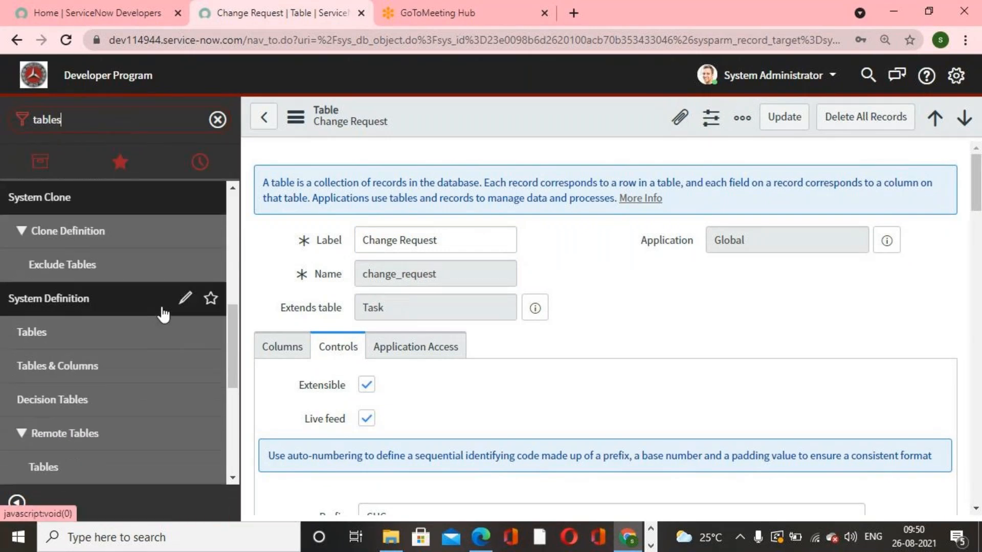
click(67, 335)
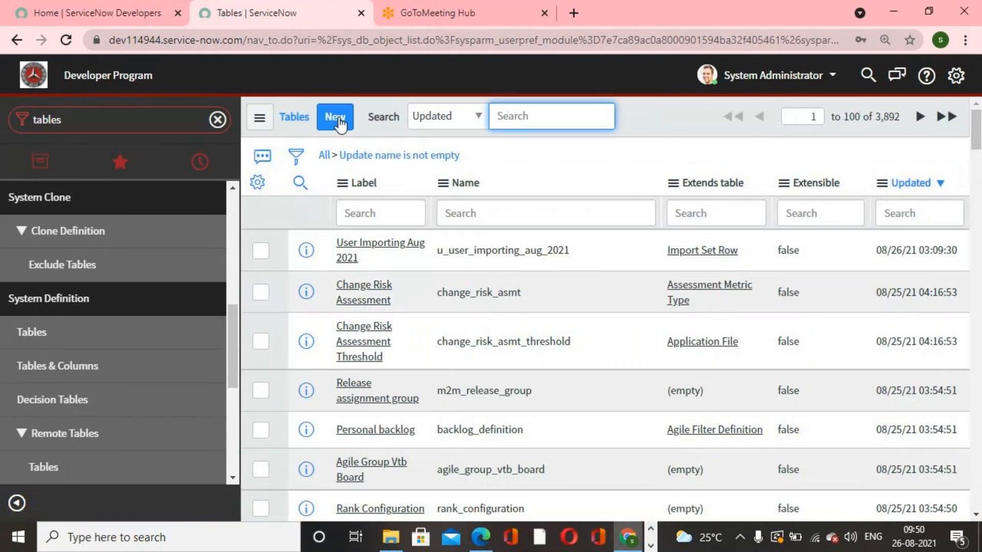
click(334, 117)
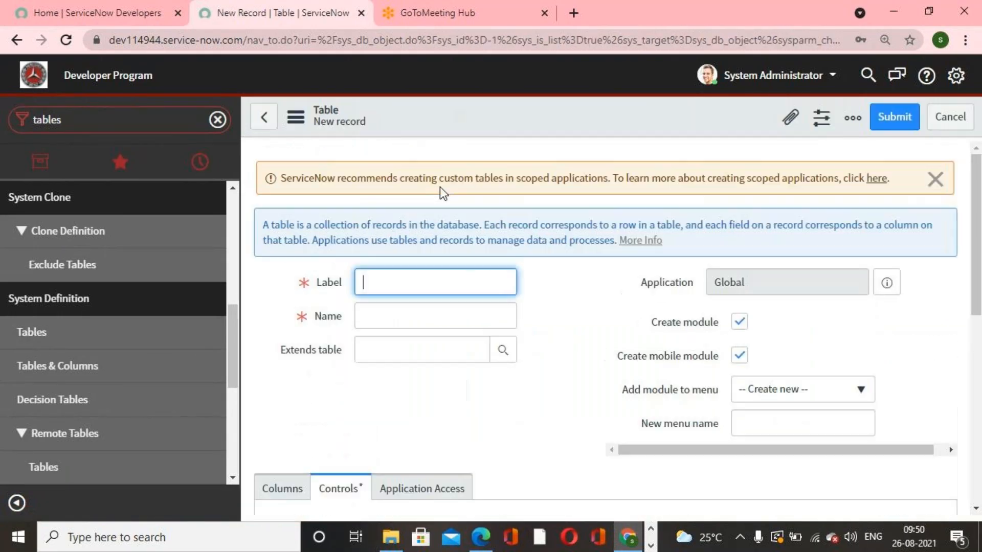
text(de)
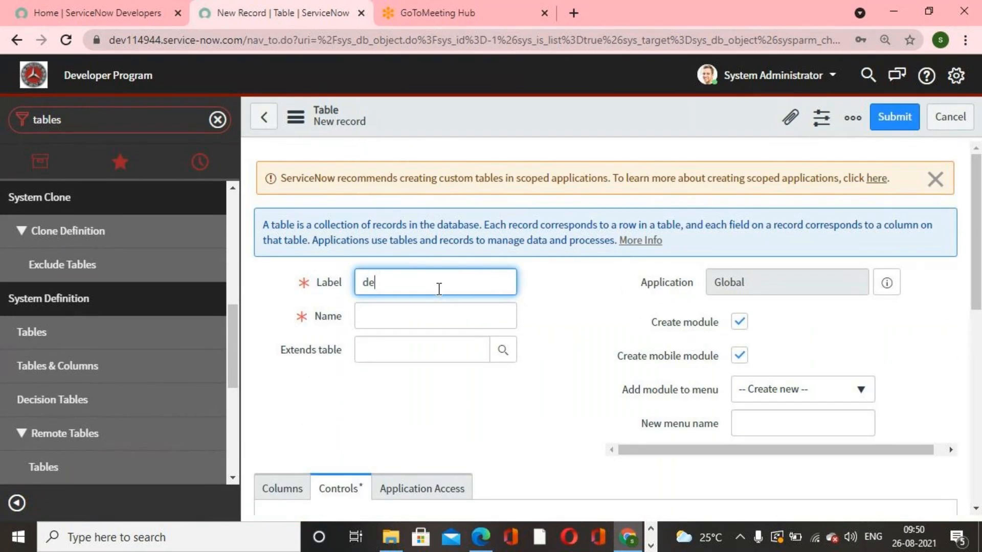
text(ttifoss IT)
click(569, 375)
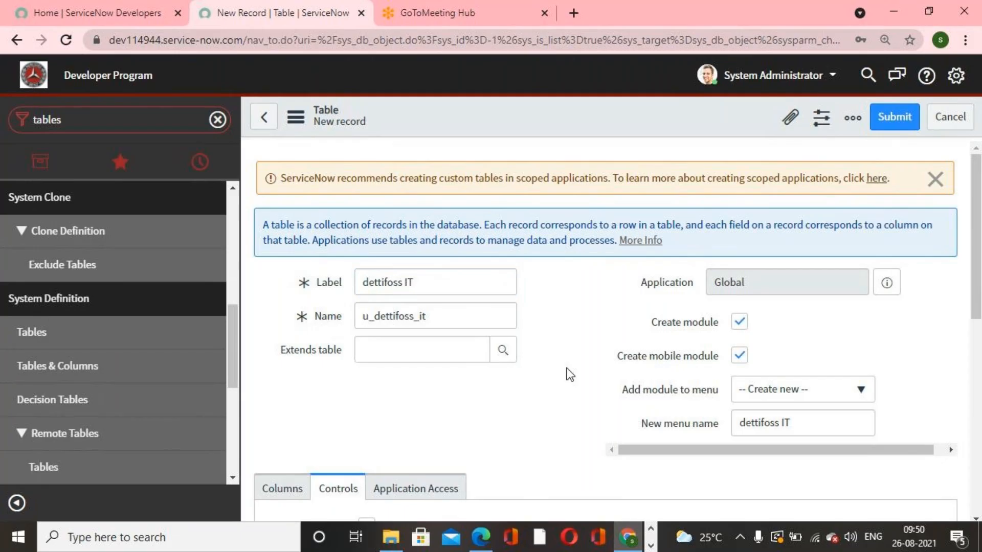
- Dismiss the scoped-application notice and save the new dettifoss IT table without choosing a table to extend
click(425, 348)
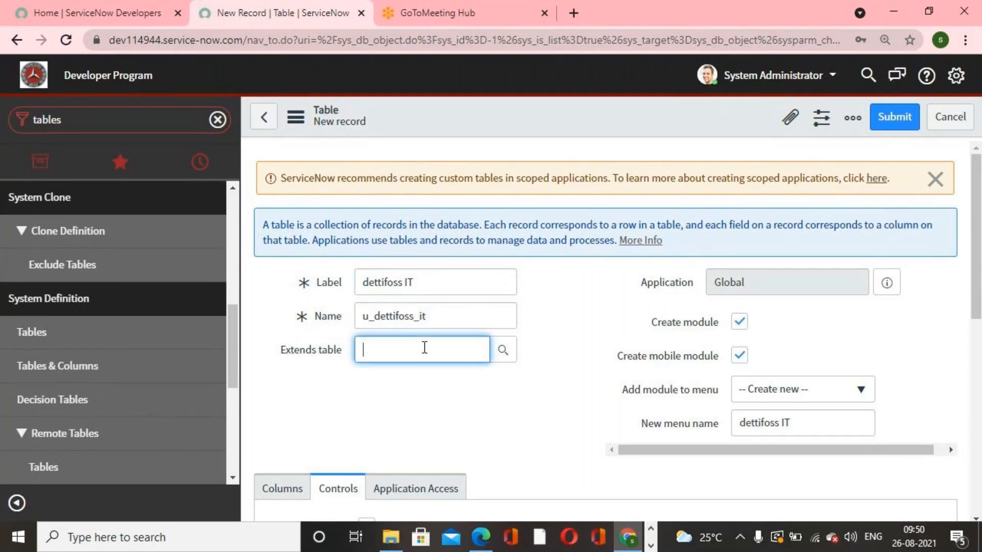
click(936, 179)
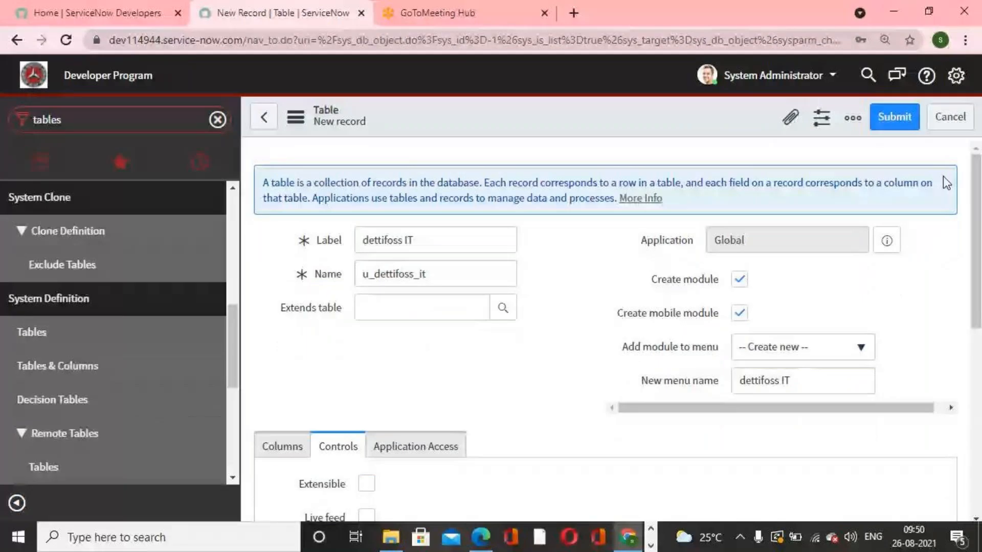
right_click(664, 112)
click(705, 121)
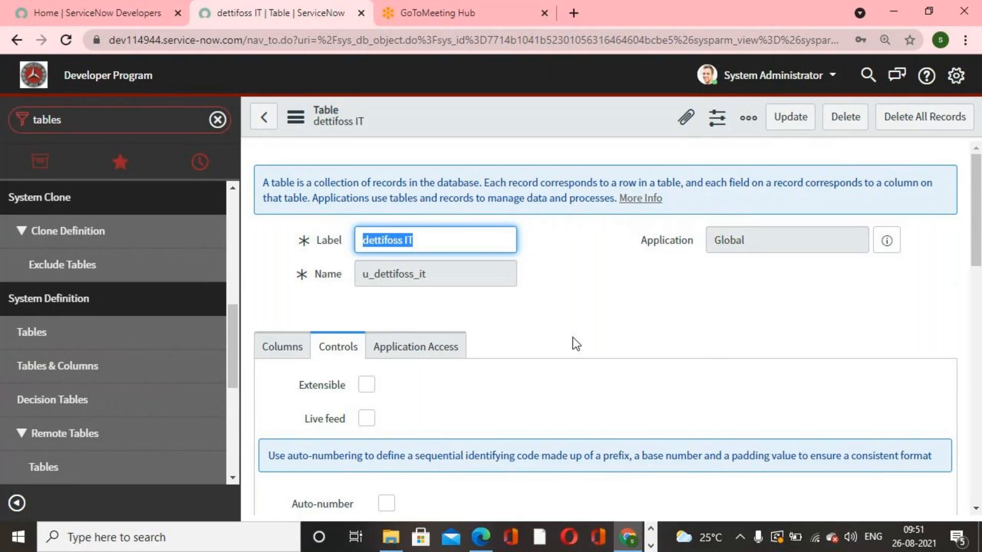
- Filter the navigator for inc and open a new Incident form to examine its fields
click(102, 124)
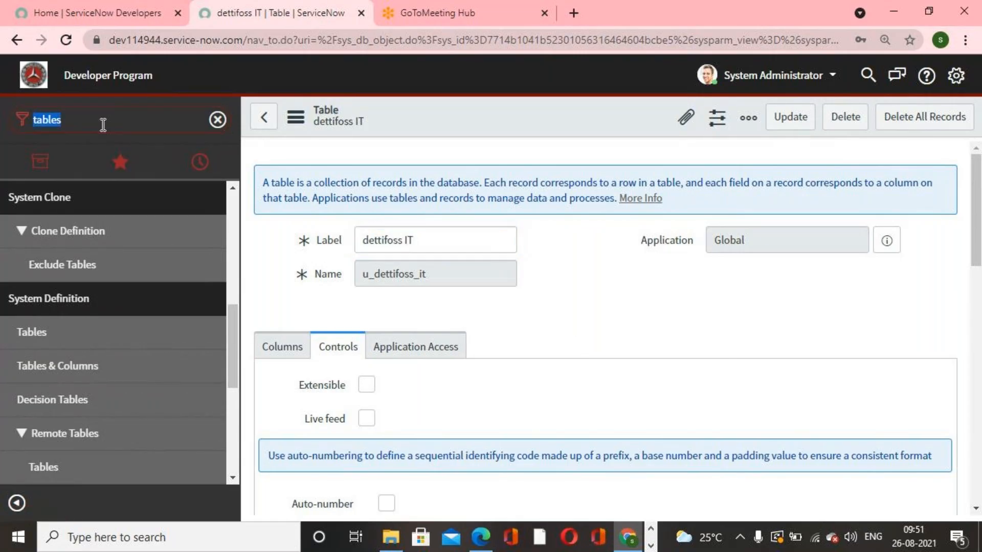
text(inc)
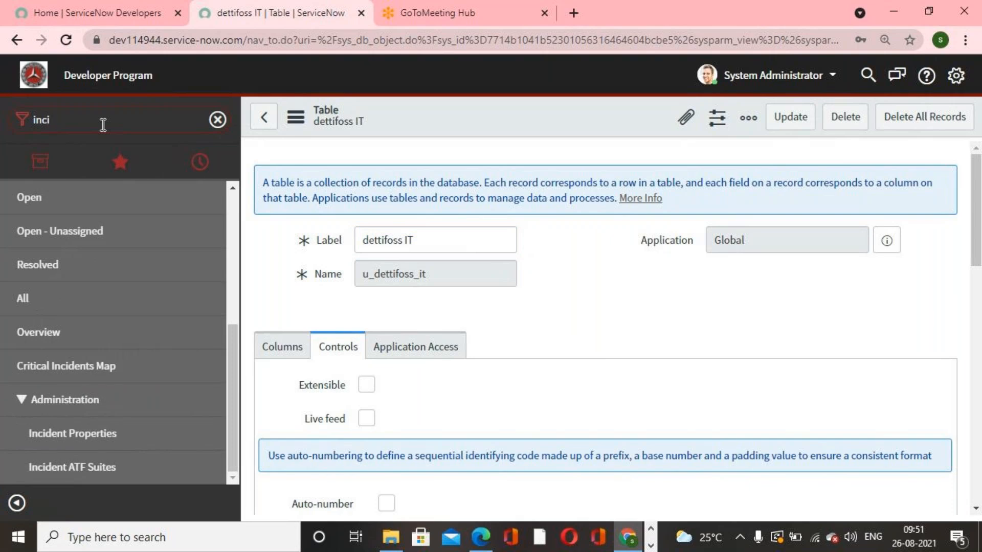
scroll(99, 366, down, 4)
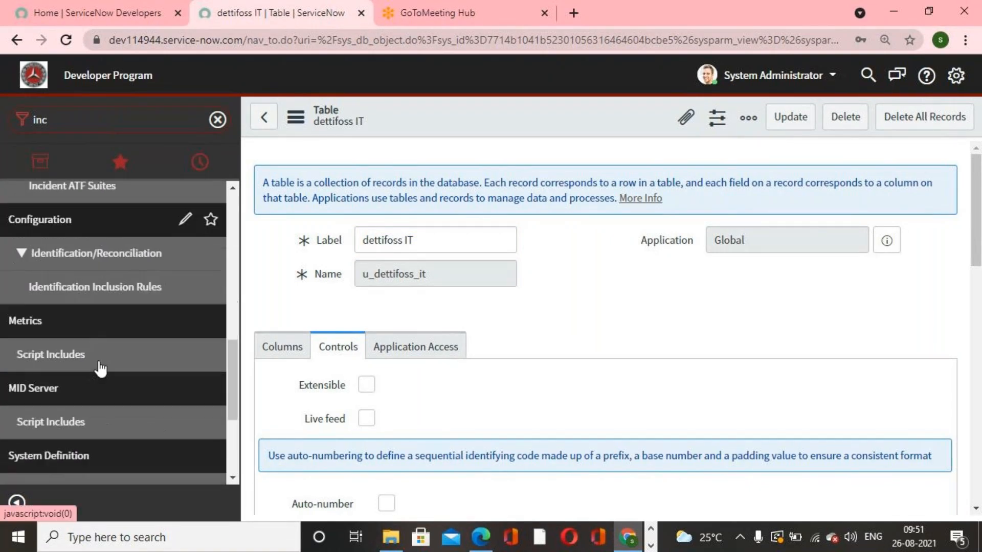
scroll(101, 368, down, 2)
scroll(100, 368, up, 6)
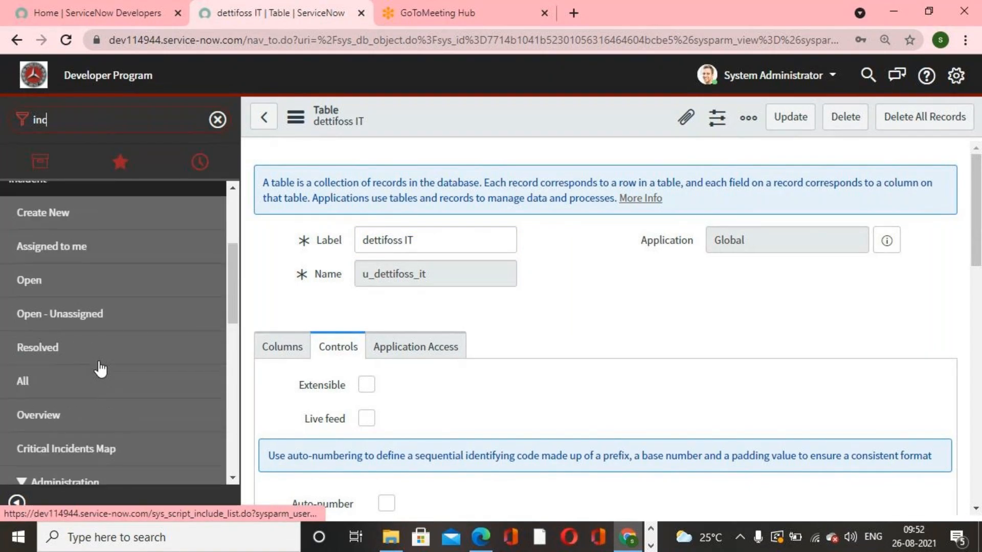
click(69, 286)
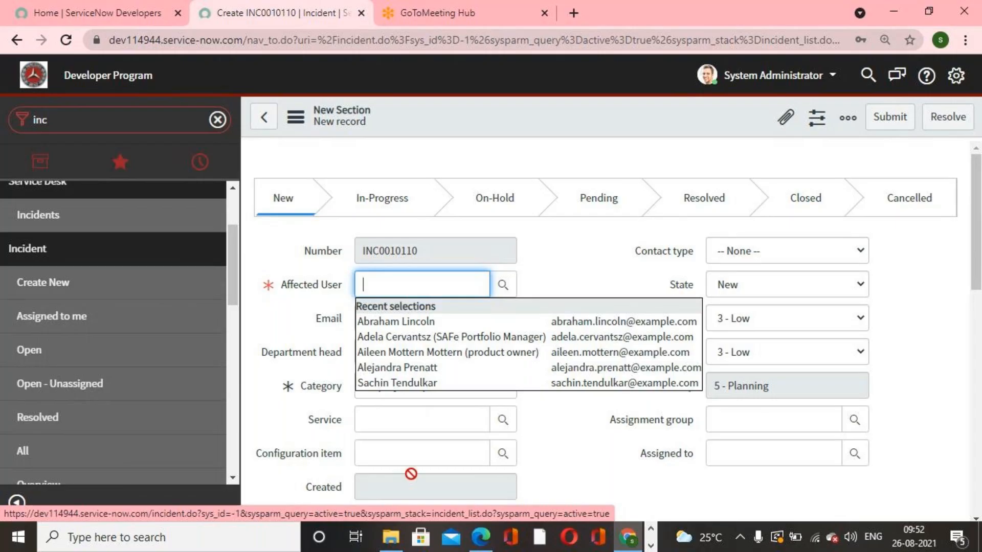
click(587, 450)
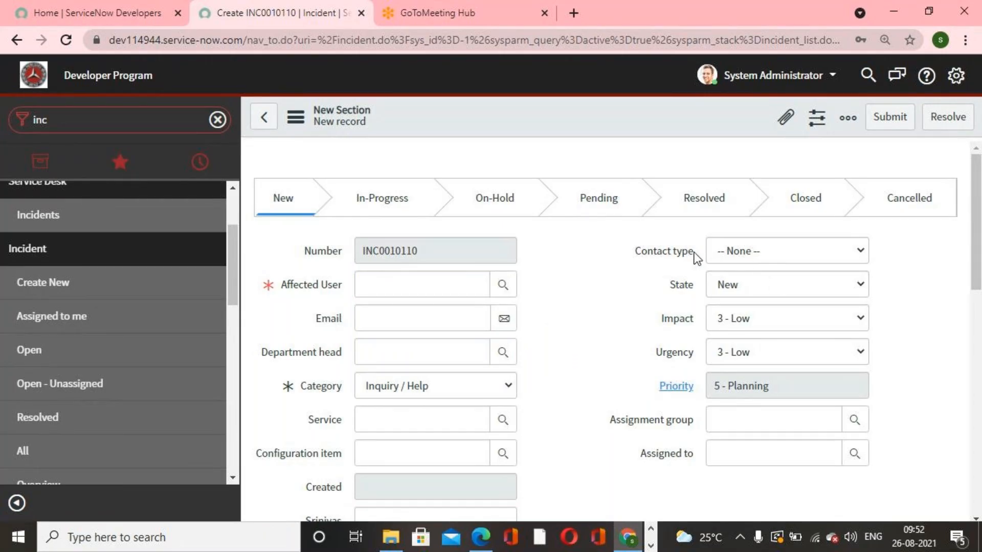
mouse_move(684, 395)
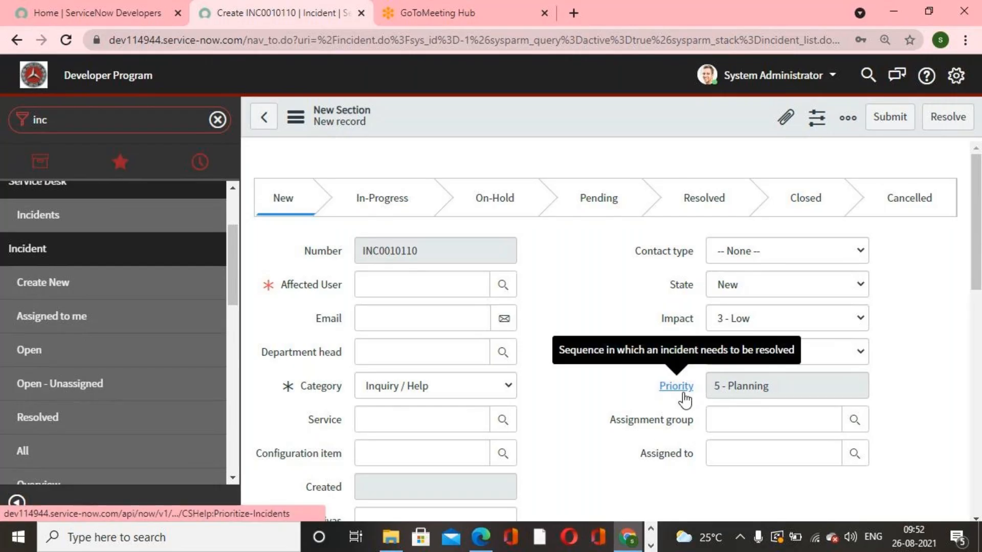
scroll(617, 450, down, 2)
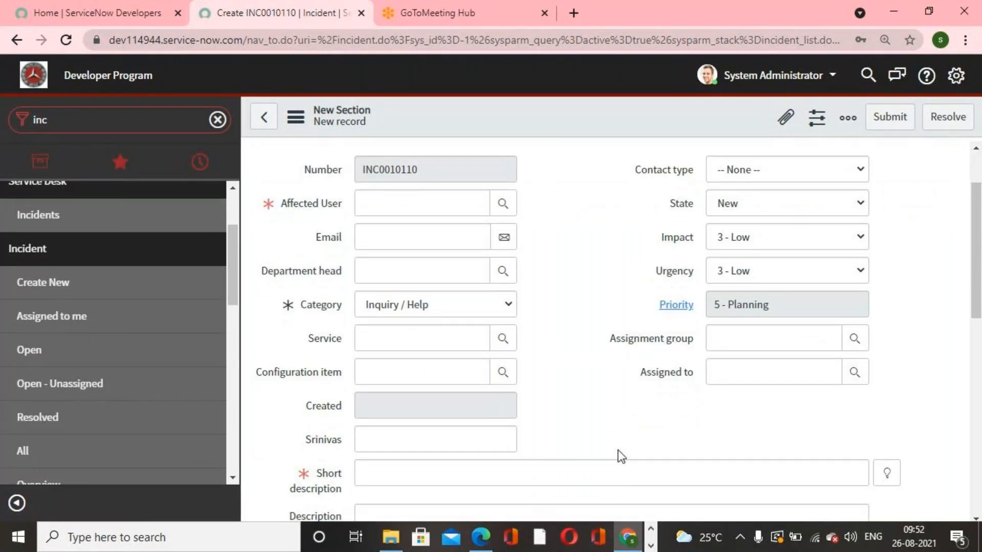
scroll(617, 450, up, 2)
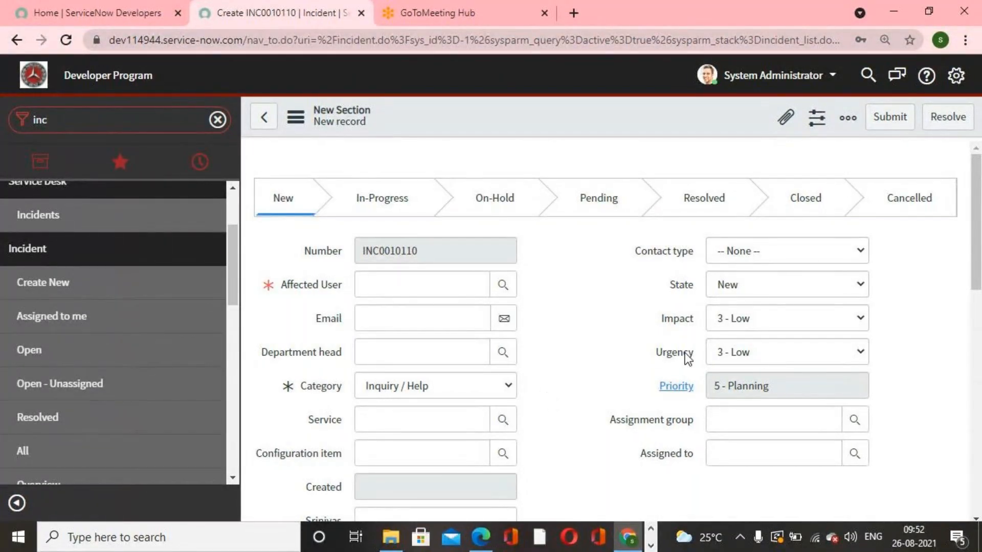
- Filter the navigator for problem and open a new Problem form to compare its fields
click(104, 122)
text(problem)
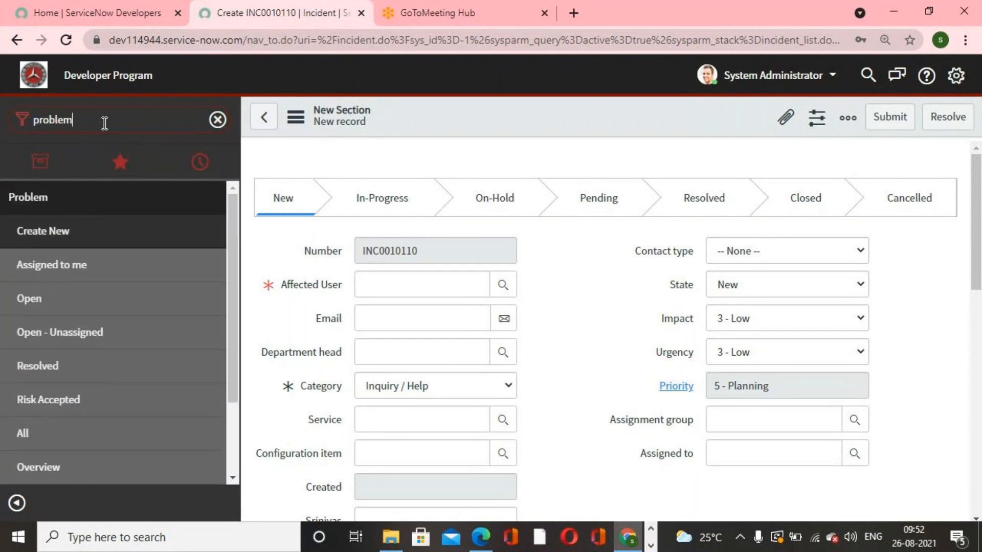
click(73, 225)
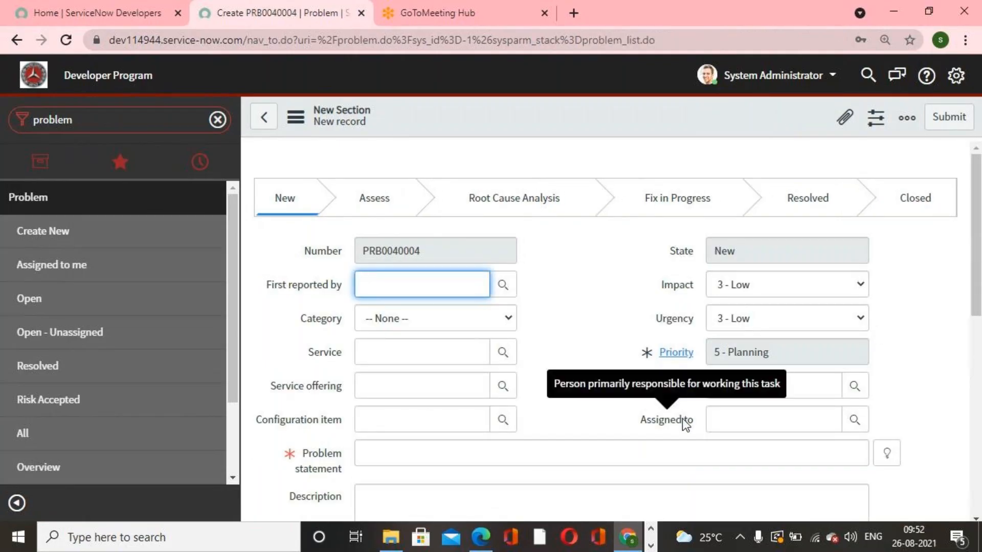
click(560, 323)
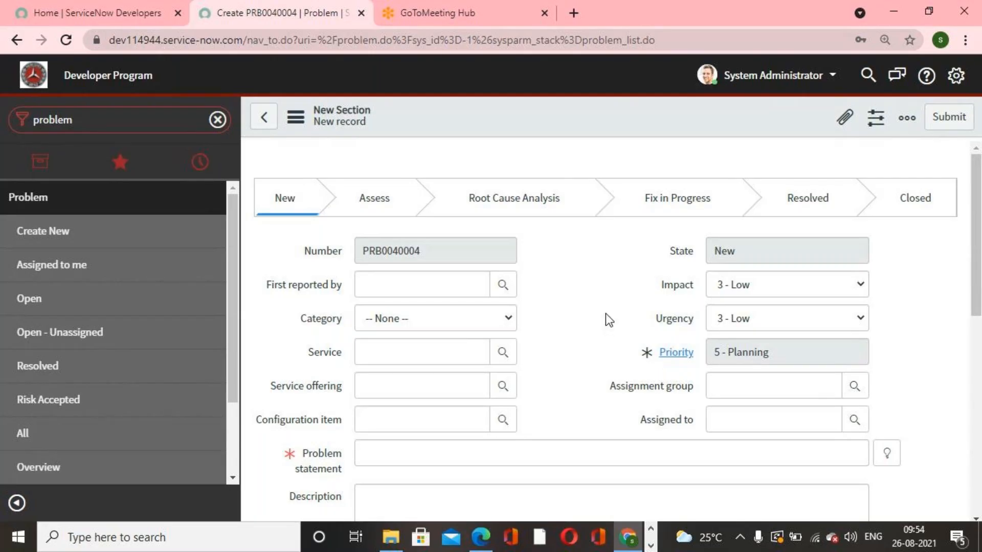
scroll(605, 314, down, 3)
scroll(605, 314, up, 3)
click(651, 546)
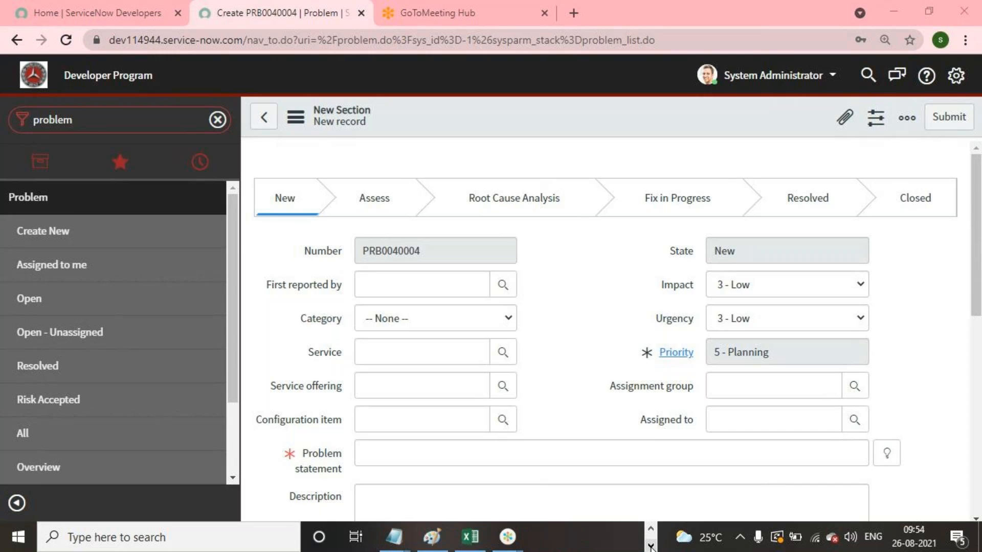
mouse_move(516, 535)
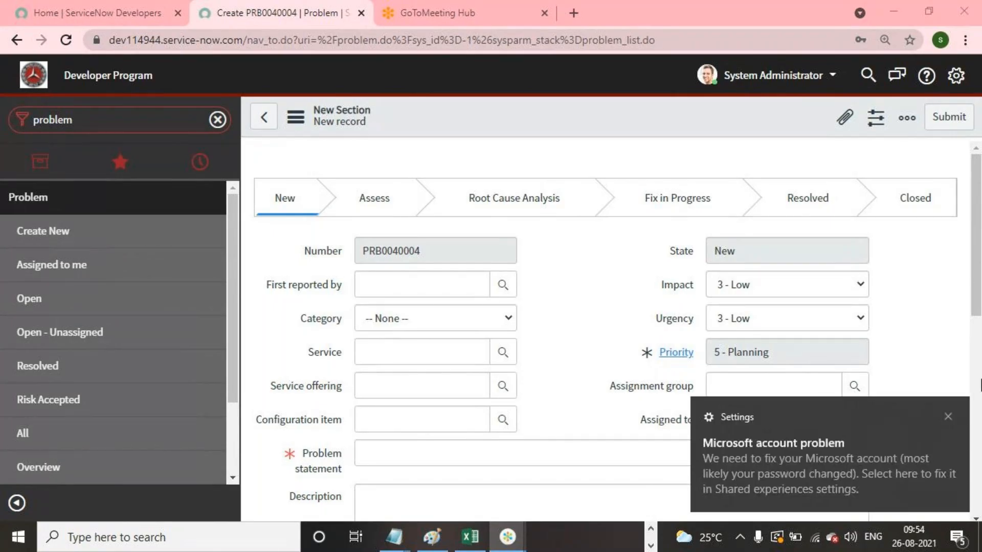
click(948, 416)
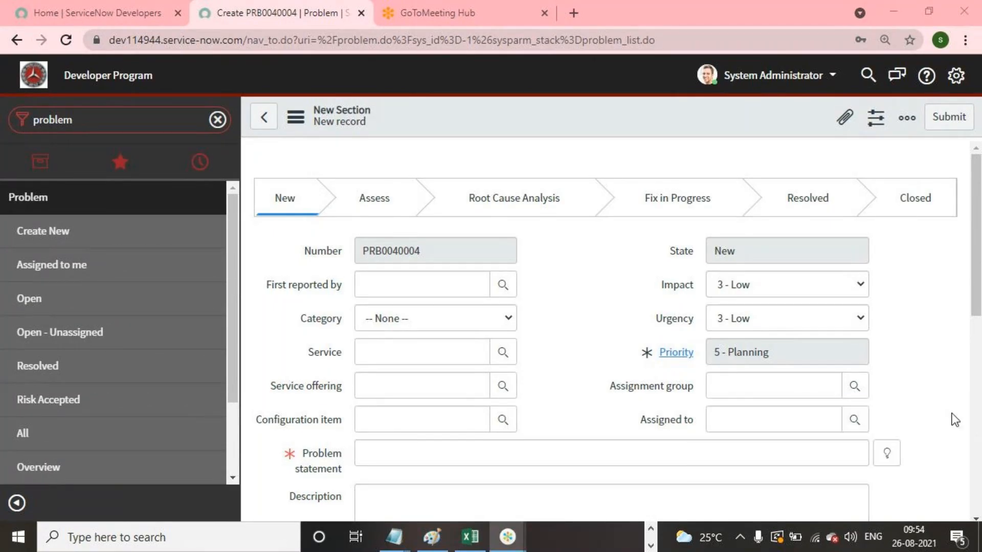